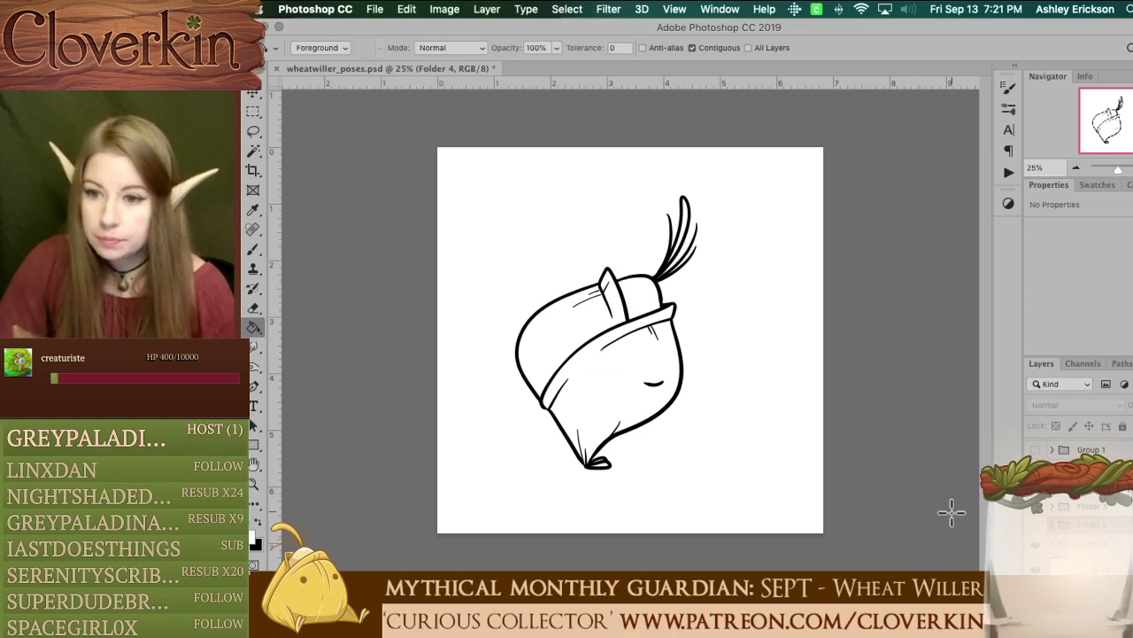
Step: Save wheatwiller_poses.psd and open the reference image wheatwillerbuttonsm.png from the _colors folder
{"action": "key", "text": "super+s"}
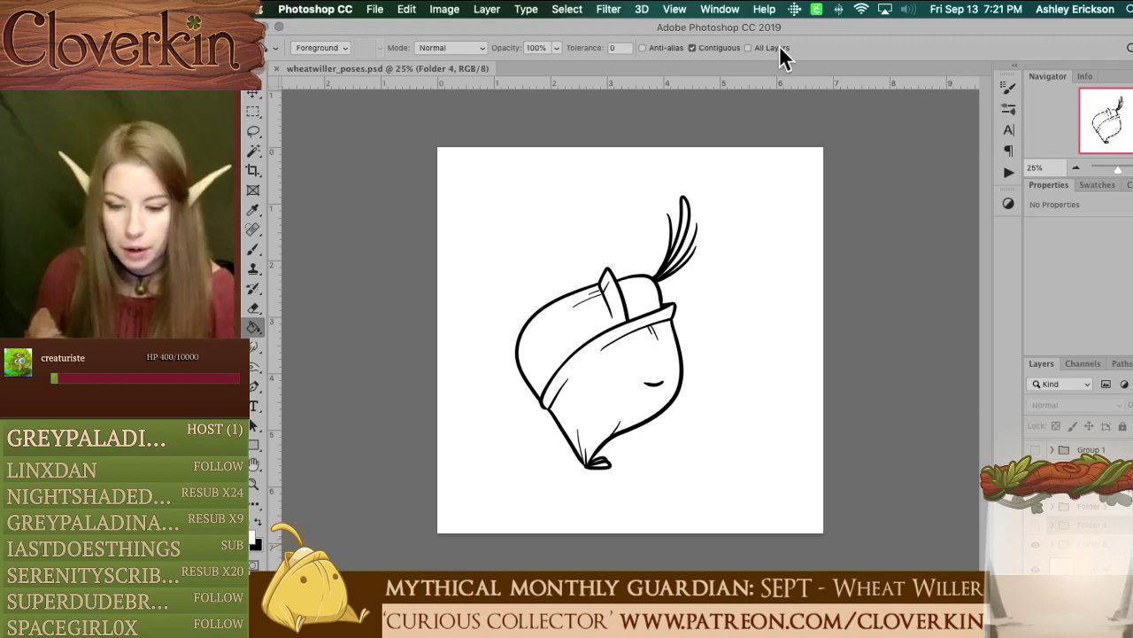
{"action": "left_click", "coordinate": [374, 8]}
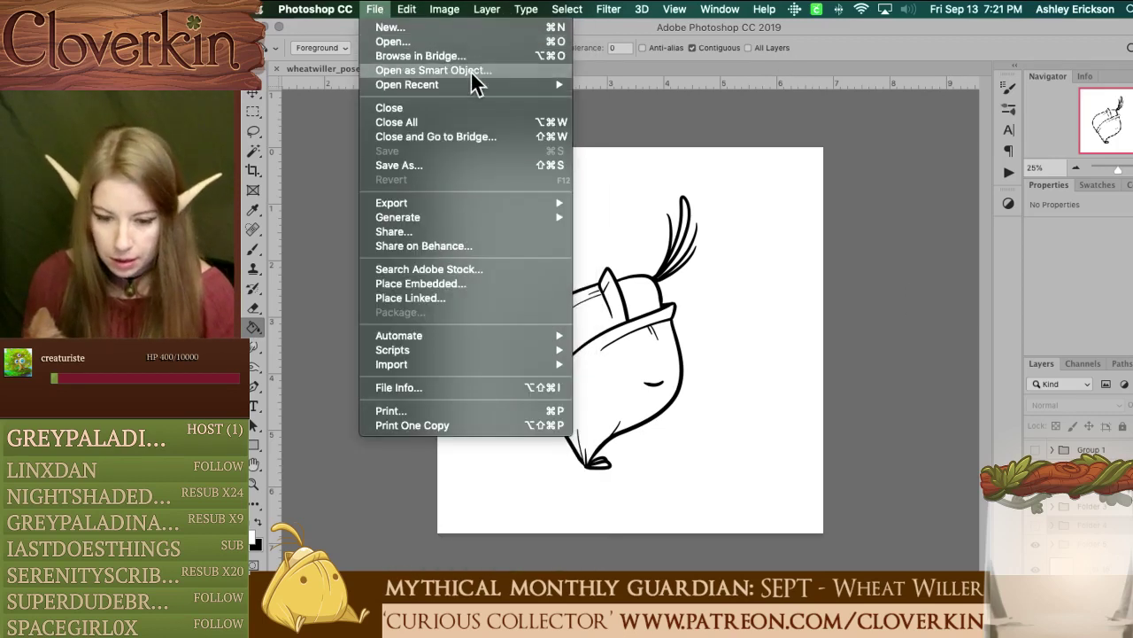
{"action": "mouse_move", "coordinate": [490, 89]}
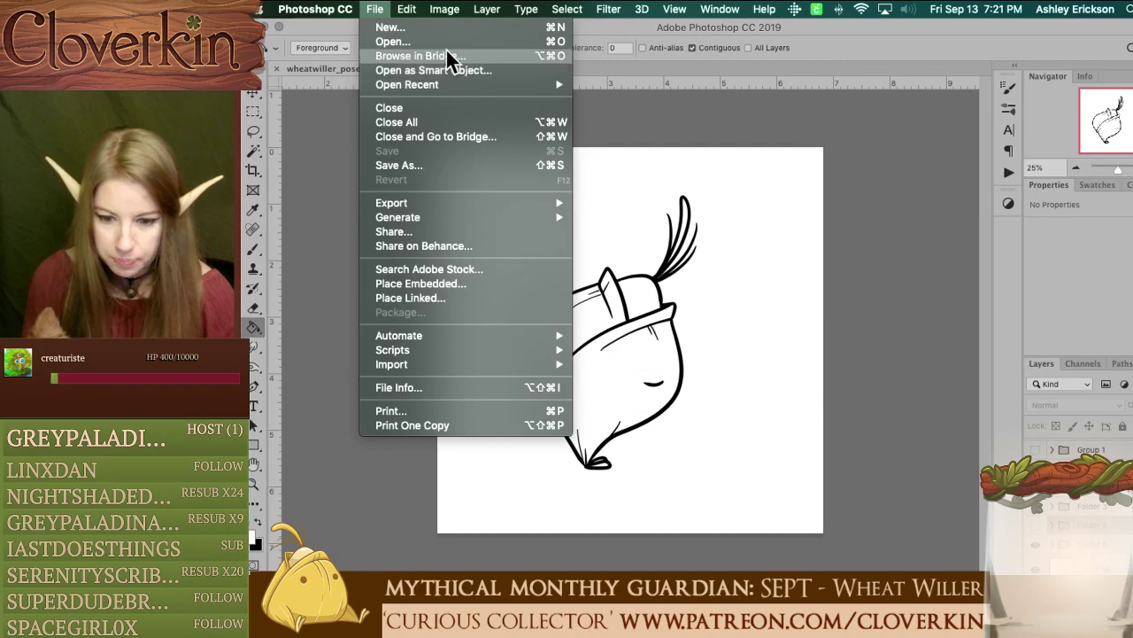
{"action": "left_click", "coordinate": [448, 42]}
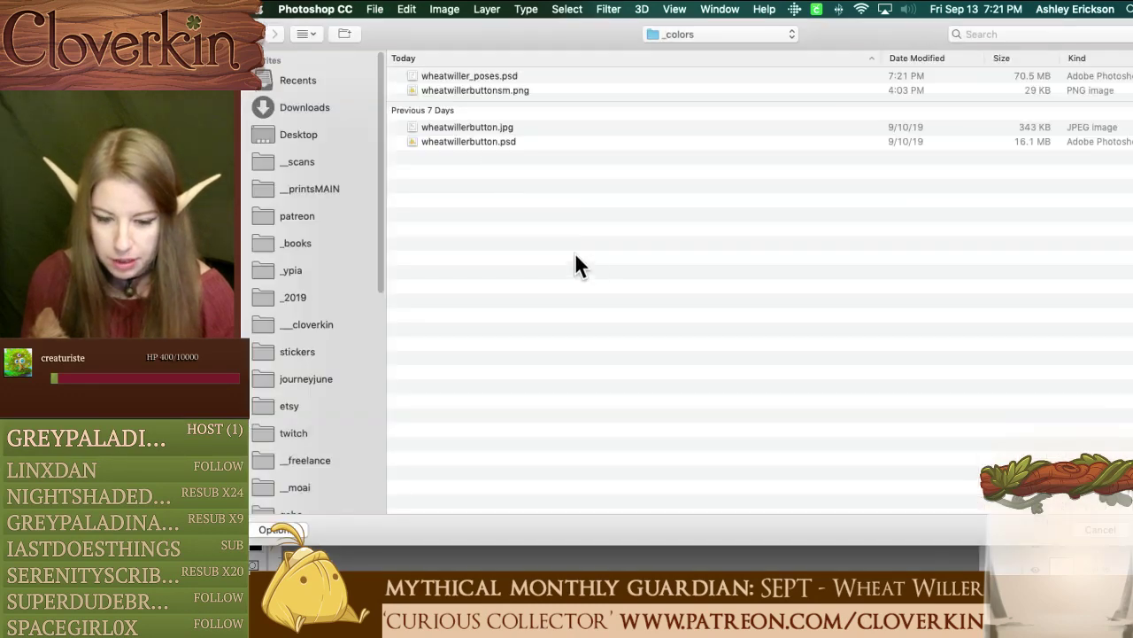
{"action": "left_click", "coordinate": [511, 127]}
{"action": "left_click", "coordinate": [515, 141]}
{"action": "double_click", "coordinate": [519, 92]}
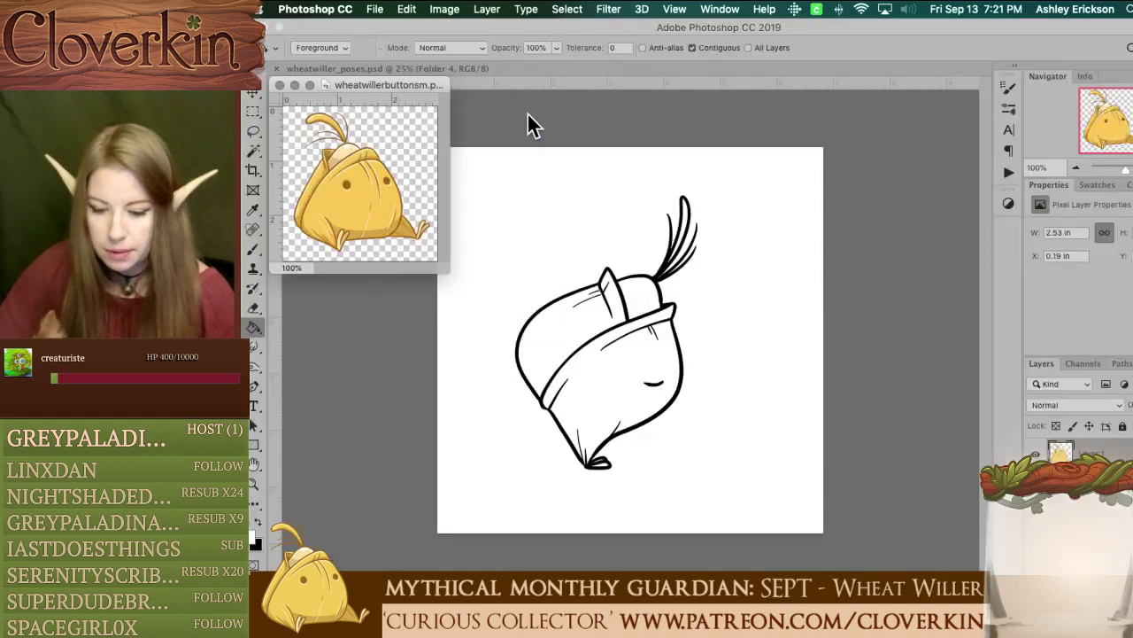
Step: Close the reference image and paste its yellow character as a new layer at the top of wheatwiller_poses.psd
{"action": "left_click", "coordinate": [279, 85]}
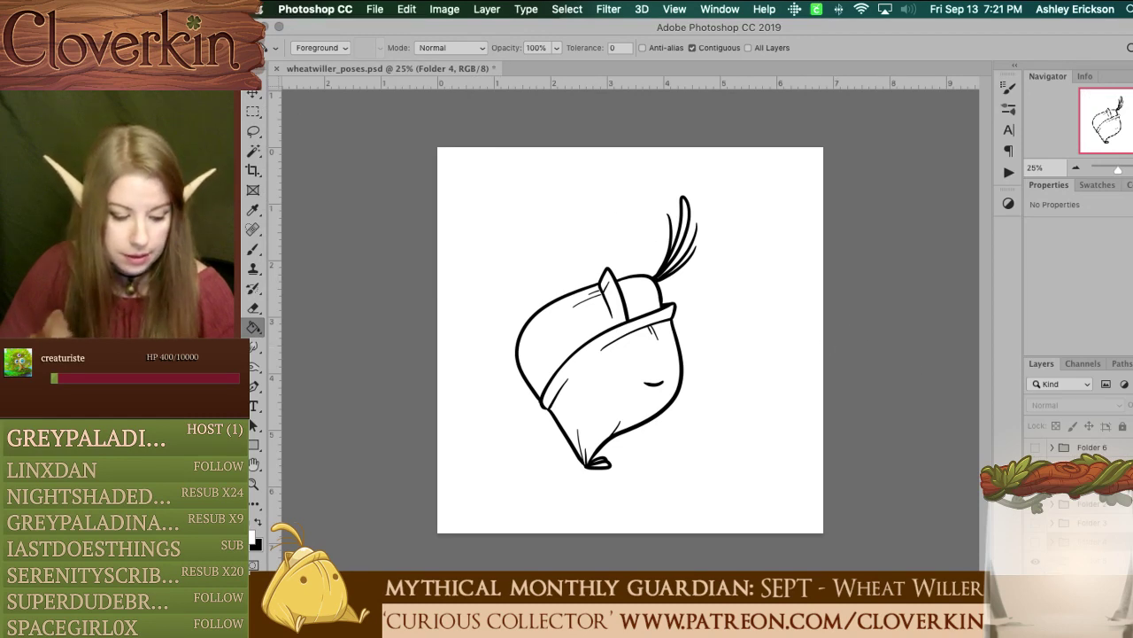
{"action": "left_click", "coordinate": [1098, 447]}
{"action": "key", "text": "ctrl+v"}
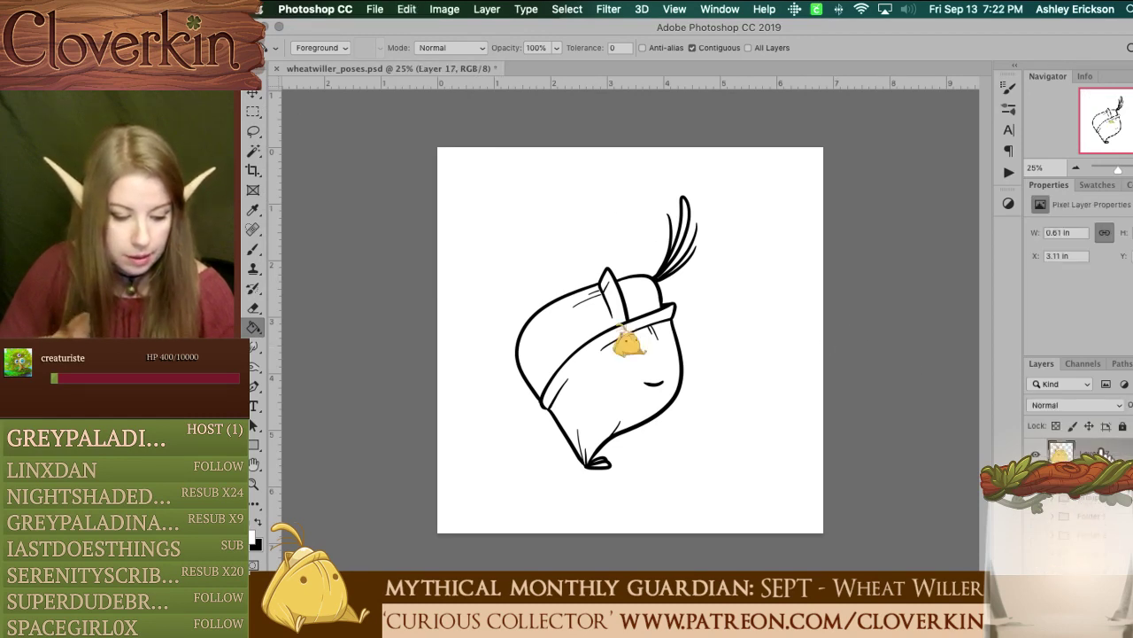
Step: Scale the pasted character to about 424% and place it in the upper-left corner of the canvas
{"action": "key", "text": "v"}
{"action": "key", "text": "ctrl+t"}
{"action": "left_click_drag", "start_coordinate": [646, 340], "coordinate": [794, 281]}
{"action": "left_click_drag", "start_coordinate": [722, 310], "coordinate": [541, 254]}
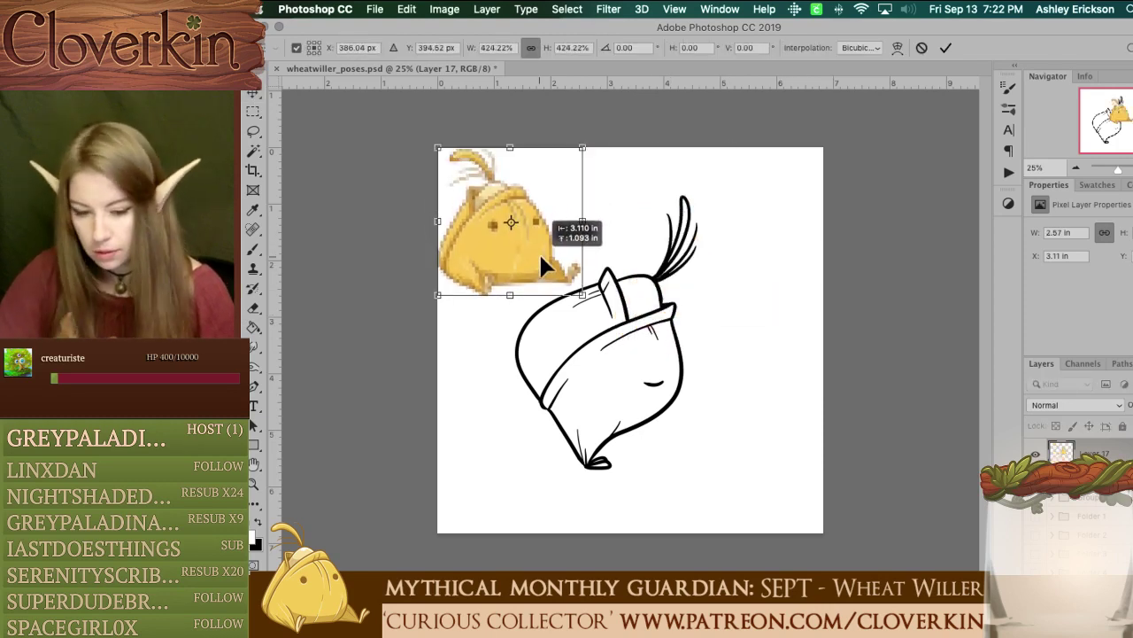
{"action": "key", "text": "Return"}
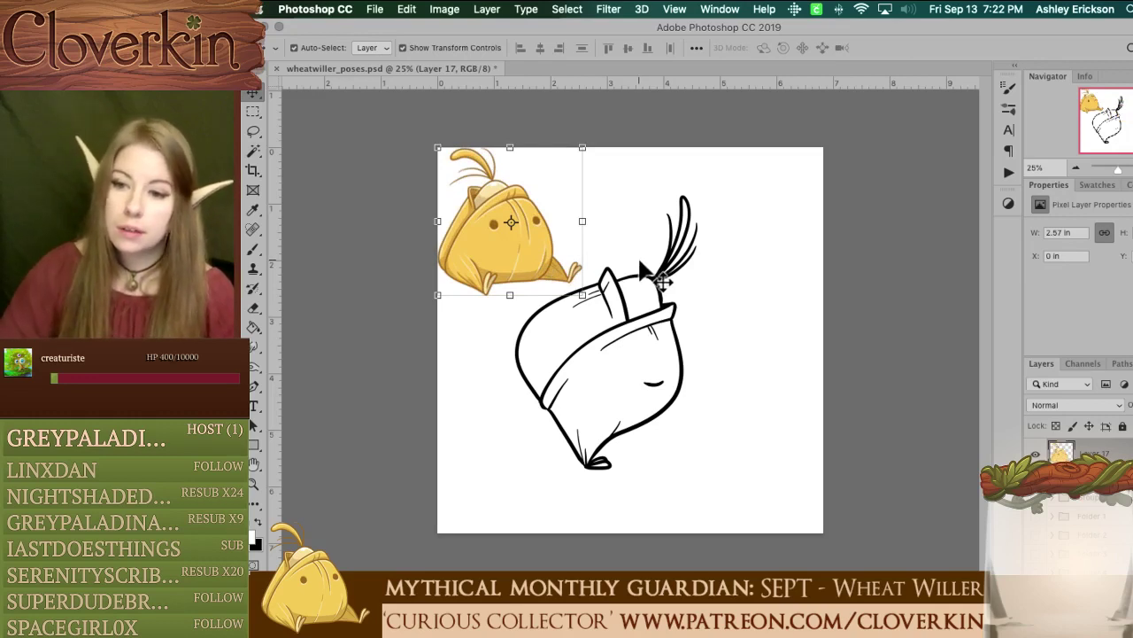
Step: Sample the brown of the reference character and add a new layer clipped to the pose's line art
{"action": "key", "text": "b"}
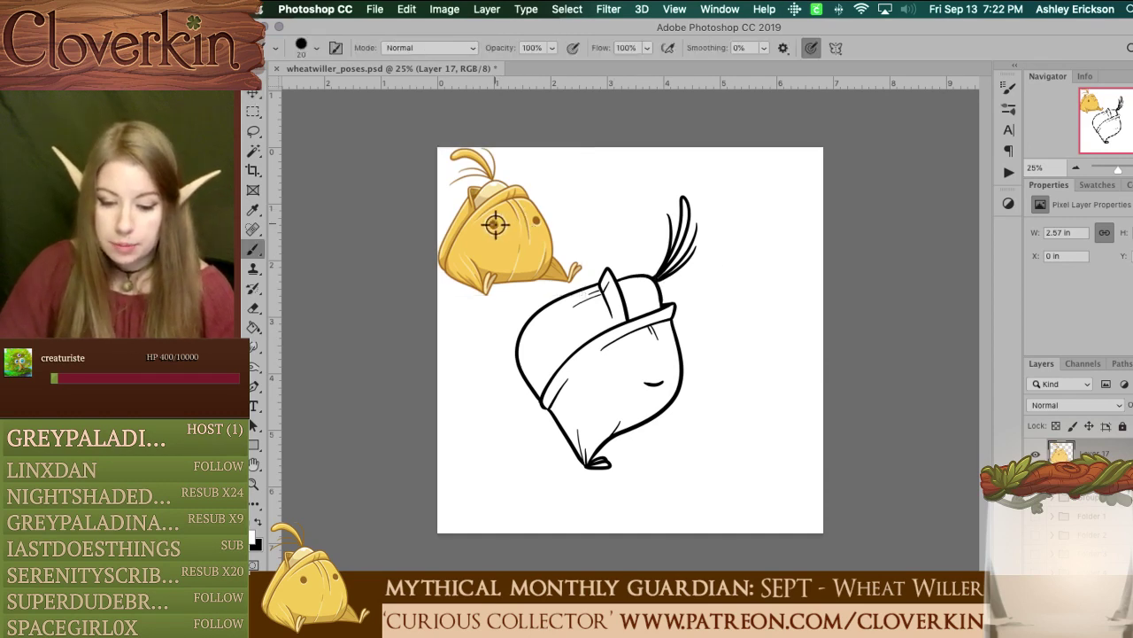
{"action": "scroll", "coordinate": [1112, 524], "scroll_direction": "down", "scroll_amount": 4}
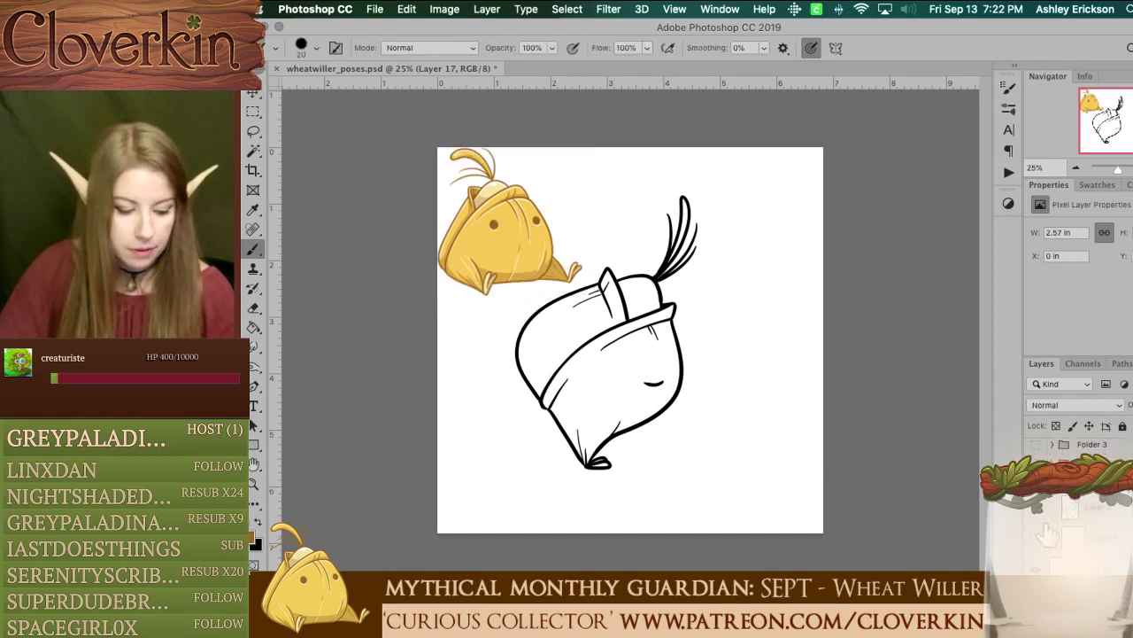
{"action": "left_click", "coordinate": [1116, 529]}
{"action": "right_click", "coordinate": [1125, 536]}
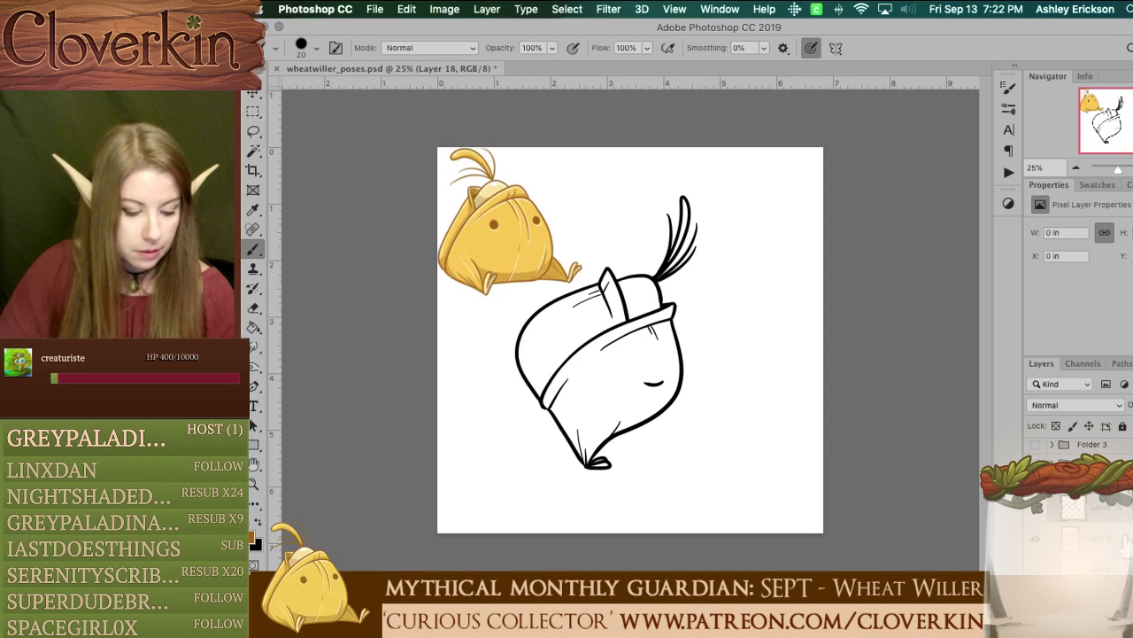
{"action": "scroll", "coordinate": [1027, 398], "scroll_direction": "down", "scroll_amount": 3}
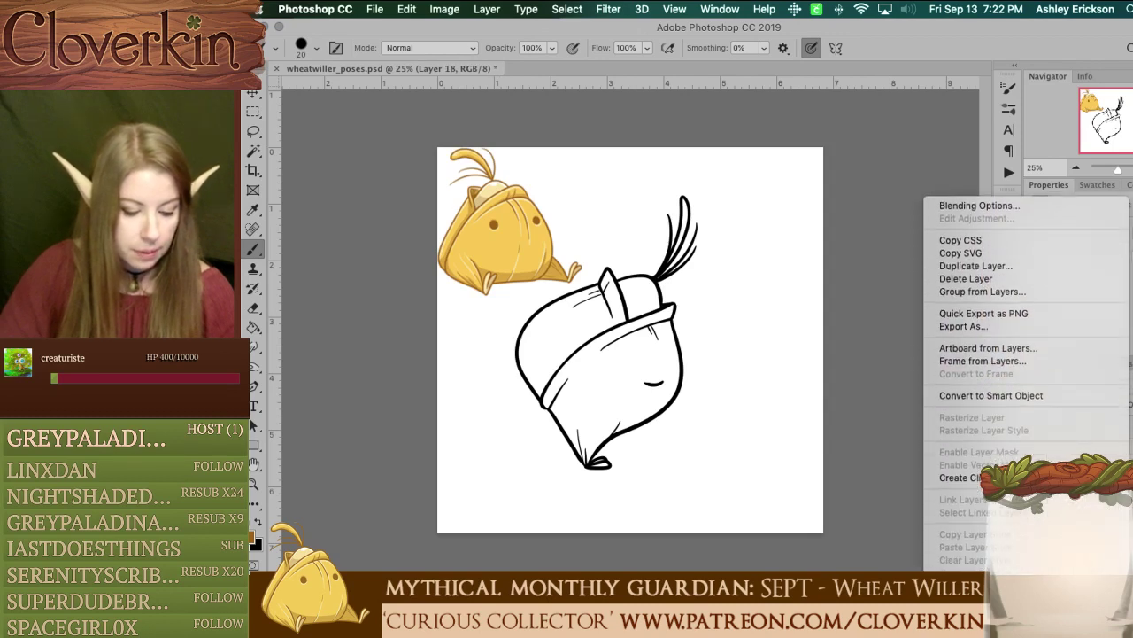
{"action": "left_click", "coordinate": [1079, 479]}
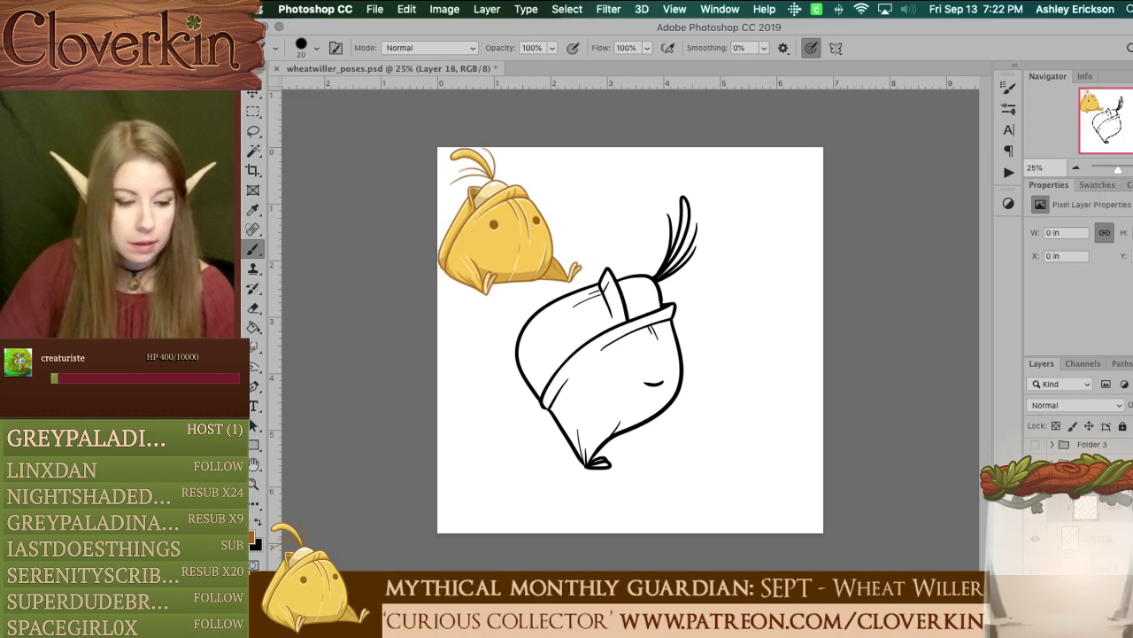
Step: Fill the clipped layer with the sampled brown to recolor the line art
{"action": "key", "text": "super+equal"}
{"action": "key", "text": "g"}
{"action": "left_click", "coordinate": [644, 302]}
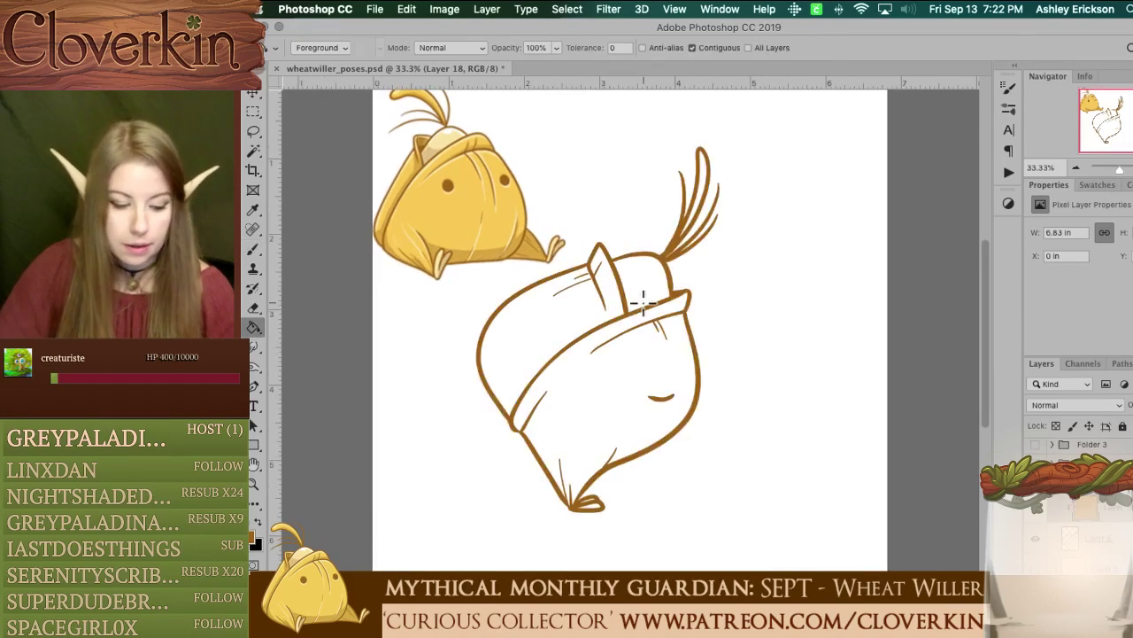
Step: Add another new layer for the base color and sample the reference character's body yellow
{"action": "left_click", "coordinate": [1098, 538]}
{"action": "key", "text": "alt+shift+super+n"}
{"action": "left_click_drag", "start_coordinate": [1103, 536], "coordinate": [1102, 496]}
{"action": "key", "text": "b"}
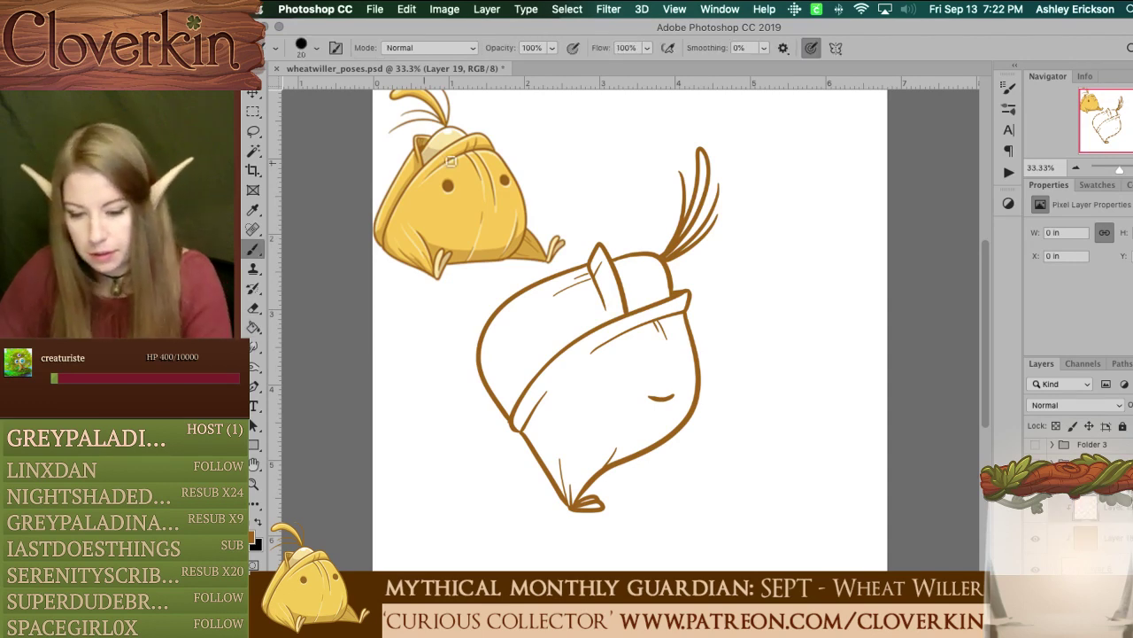
{"action": "key", "text": "super+equal"}
{"action": "left_click_drag", "start_coordinate": [1109, 121], "coordinate": [1105, 111]}
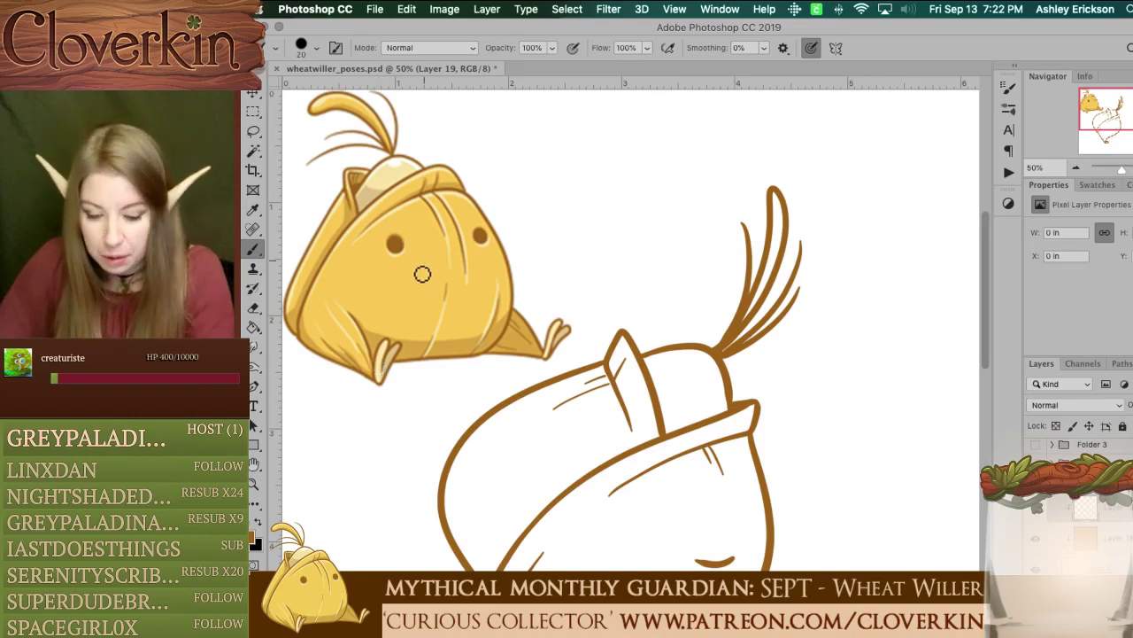
{"action": "left_click", "coordinate": [1075, 169]}
{"action": "left_click_drag", "start_coordinate": [1093, 133], "coordinate": [1103, 124]}
Step: Hide the reference character's layer and select the white background around the outlined pose with the Magic Wand
{"action": "key", "text": "w"}
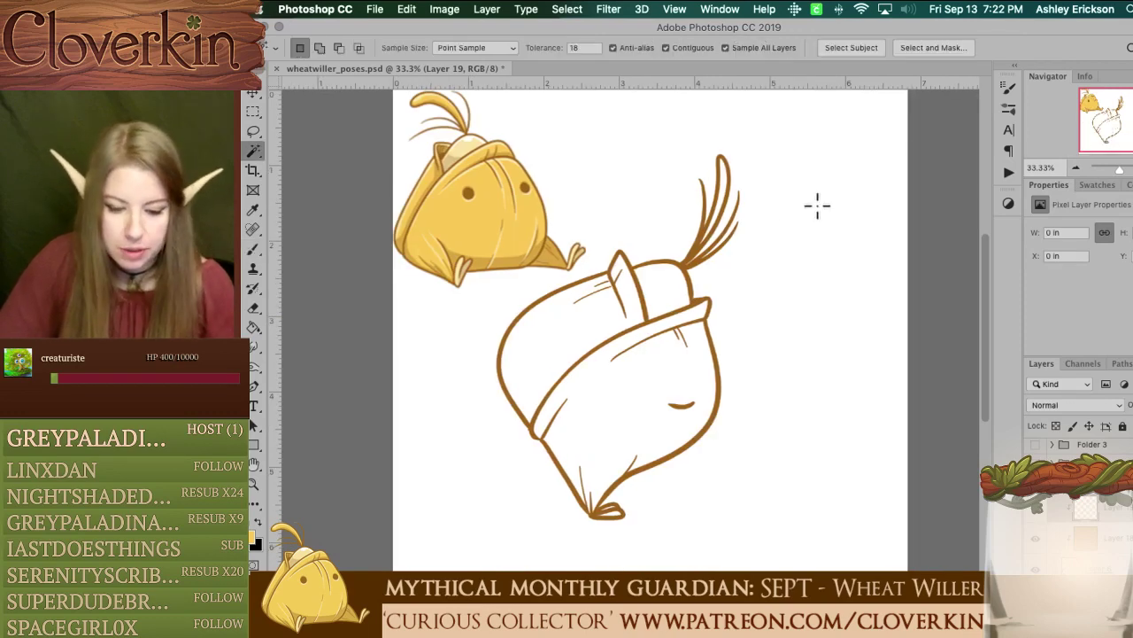
{"action": "left_click", "coordinate": [792, 220]}
{"action": "key", "text": "super+d"}
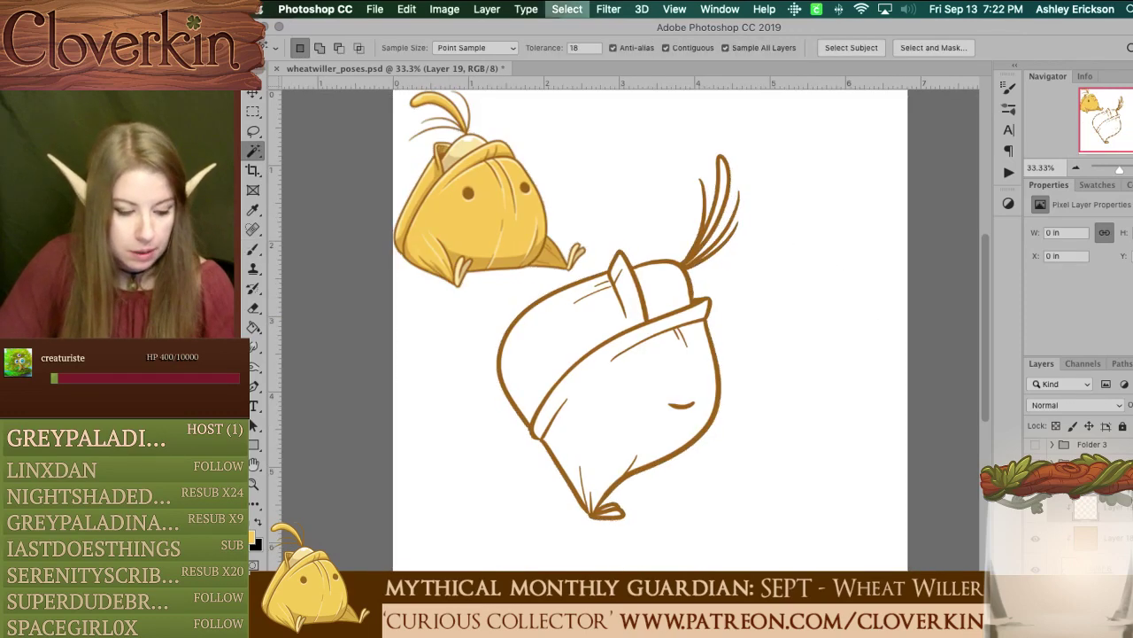
{"action": "scroll", "coordinate": [1039, 521], "scroll_direction": "up", "scroll_amount": 5}
{"action": "left_click", "coordinate": [1035, 447]}
{"action": "left_click", "coordinate": [842, 359]}
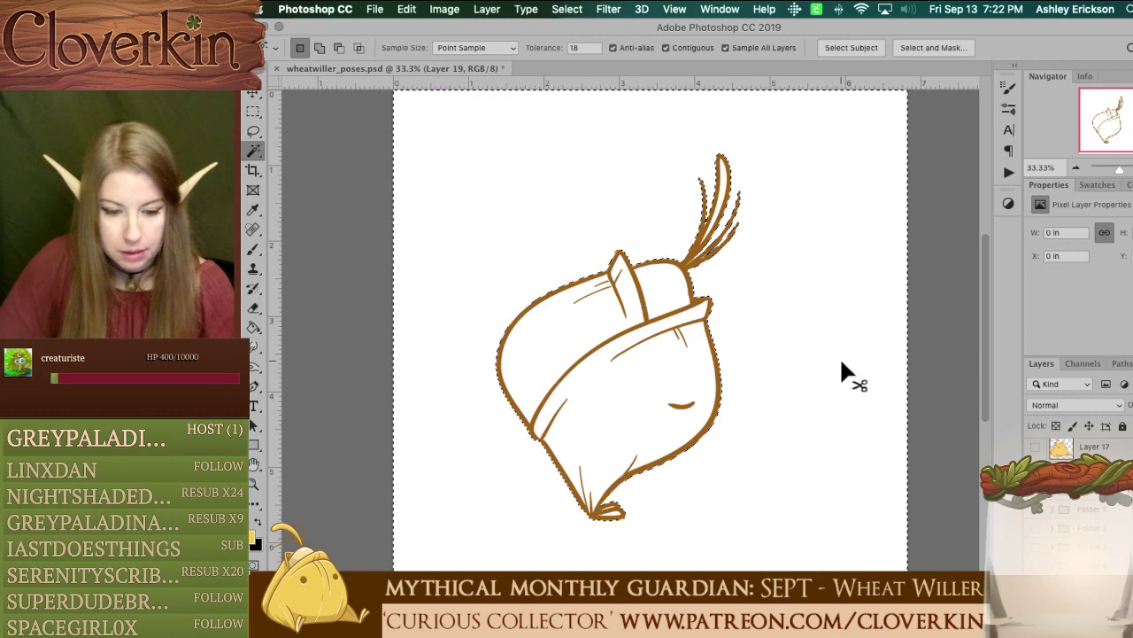
Step: Expand the background selection by 4 pixels and invert it to select the character
{"action": "key", "text": "super+shift+e"}
{"action": "left_click", "coordinate": [430, 304]}
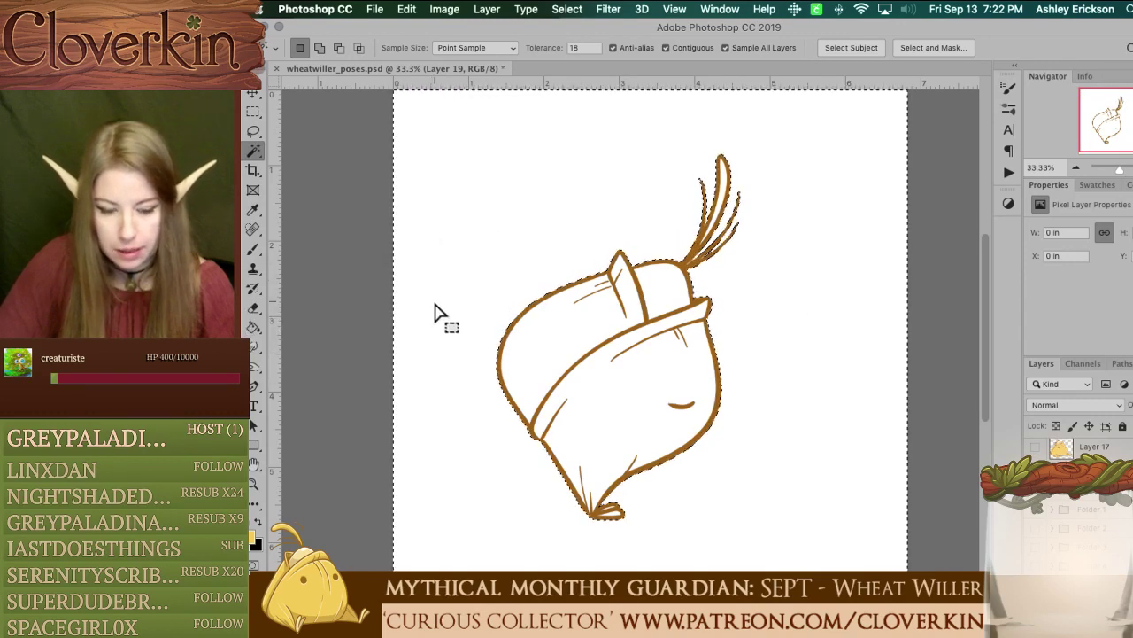
{"action": "key", "text": "ctrl+alt+e"}
{"action": "left_click", "coordinate": [436, 306]}
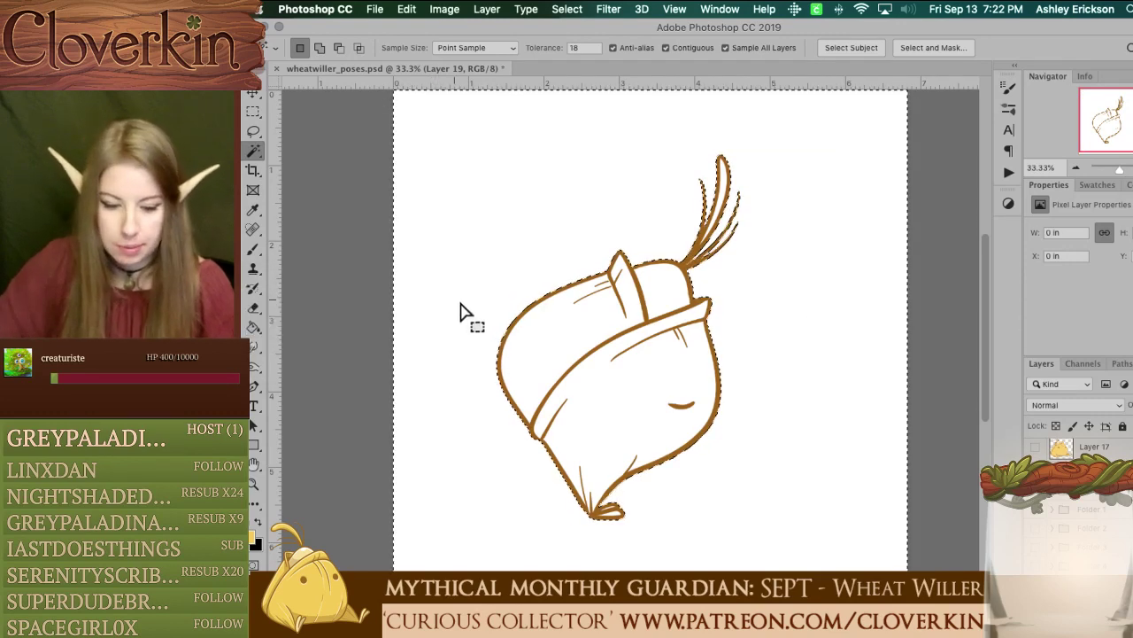
{"action": "key", "text": "ctrl+alt+e"}
{"action": "type", "text": "3"}
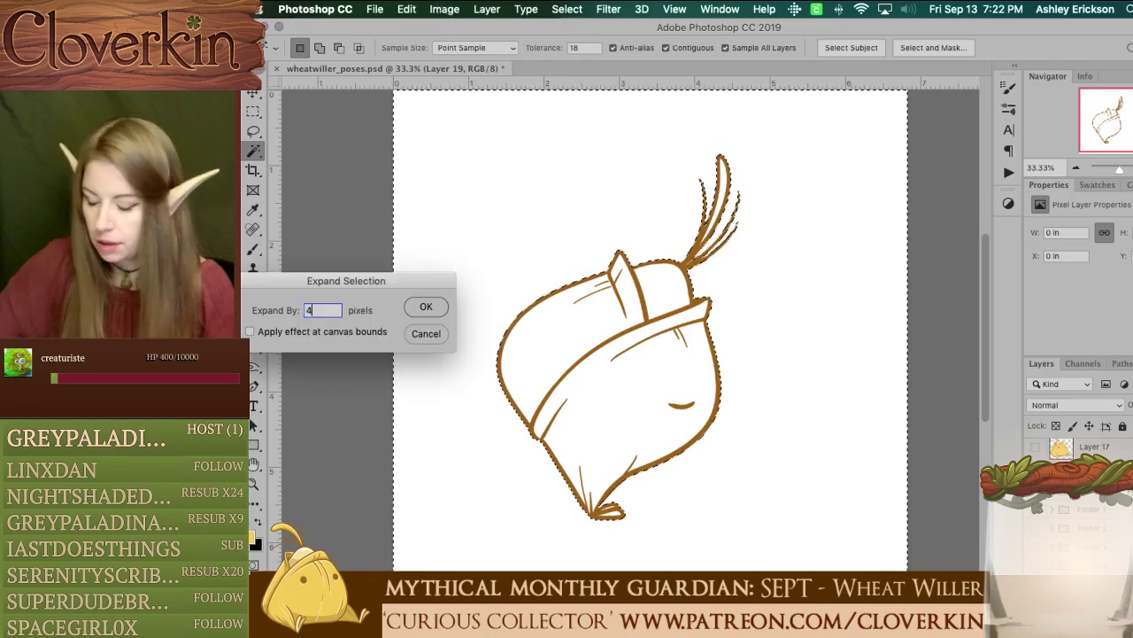
{"action": "key", "text": "Return"}
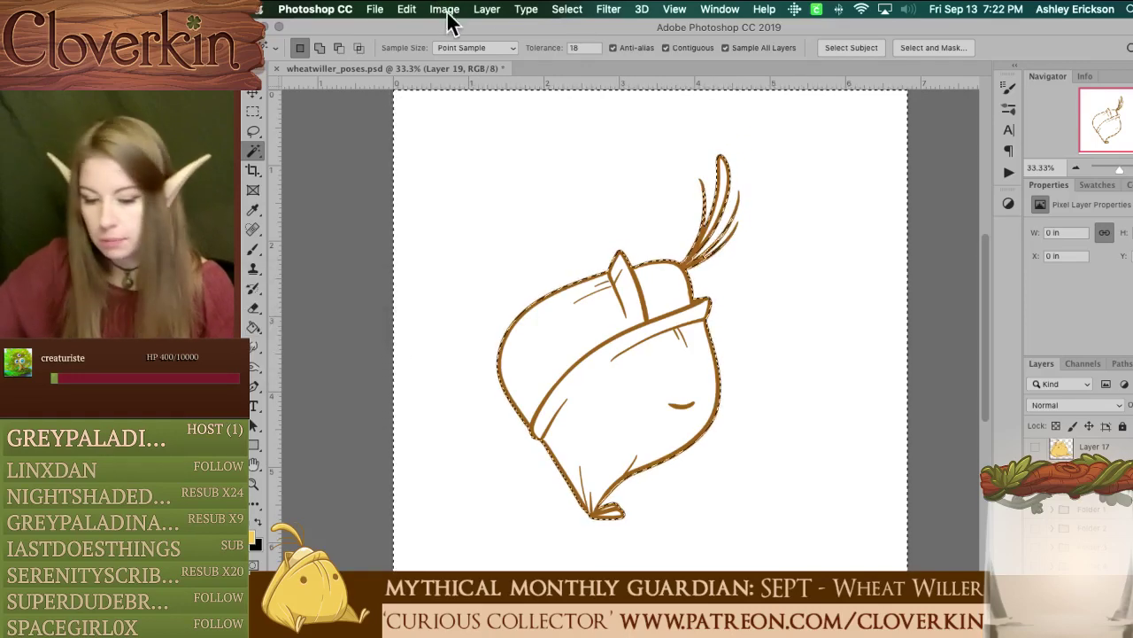
{"action": "left_click", "coordinate": [558, 11]}
{"action": "left_click", "coordinate": [582, 71]}
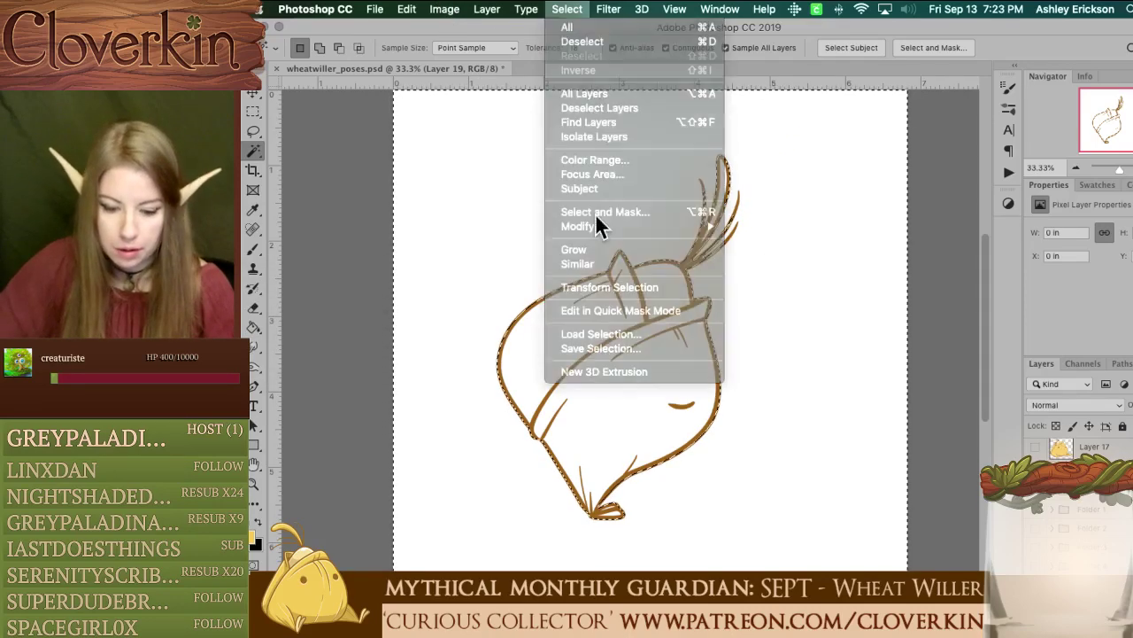
{"action": "key", "text": "g"}
{"action": "left_click", "coordinate": [696, 373]}
{"action": "key", "text": "super+z"}
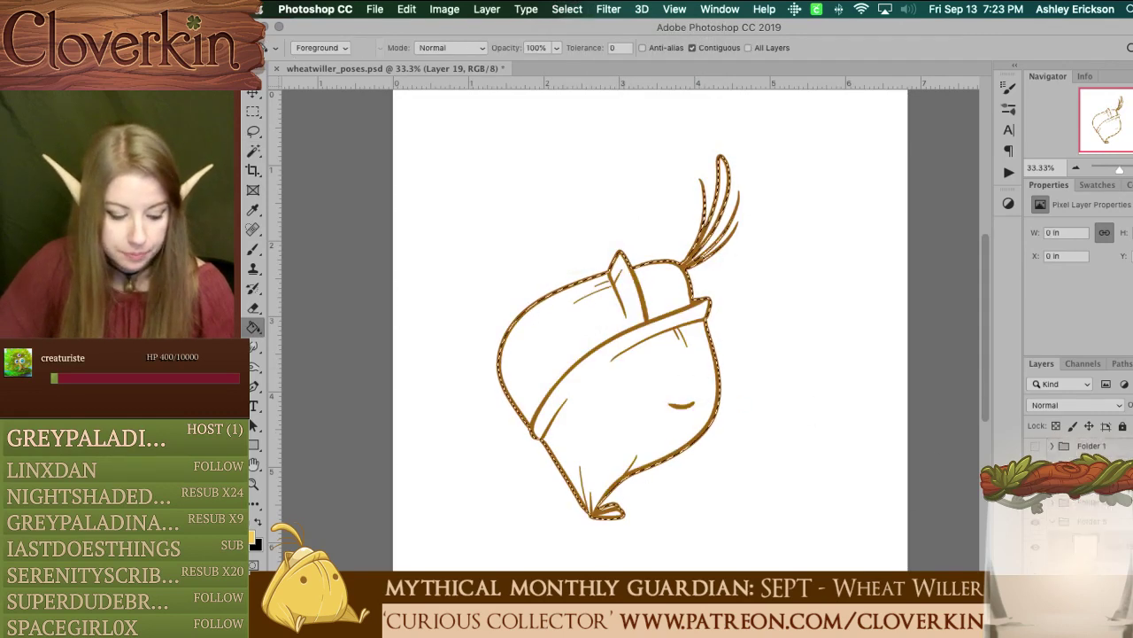
Step: Move the base color layer beneath the line art and fill the selected character with the sampled yellow
{"action": "left_click_drag", "start_coordinate": [1126, 514], "coordinate": [1125, 522]}
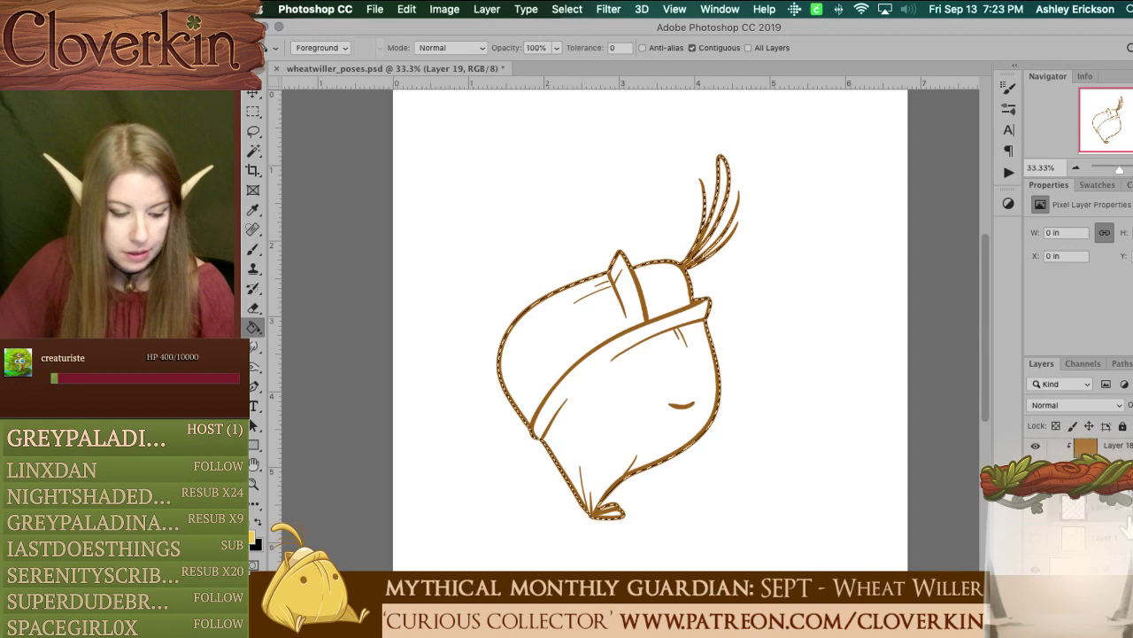
{"action": "left_click", "coordinate": [744, 450]}
{"action": "key", "text": "ctrl+d"}
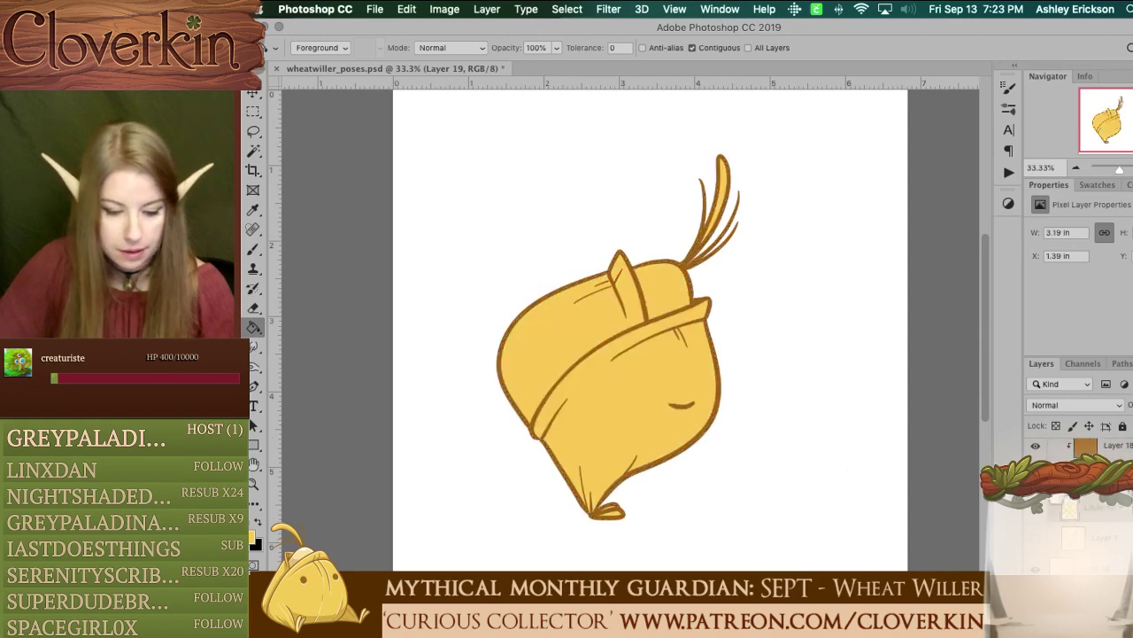
Step: Show the reference character's layer again and sample the pale cream from its head
{"action": "scroll", "coordinate": [1062, 469], "scroll_direction": "down", "scroll_amount": 2}
{"action": "left_click", "coordinate": [1036, 452]}
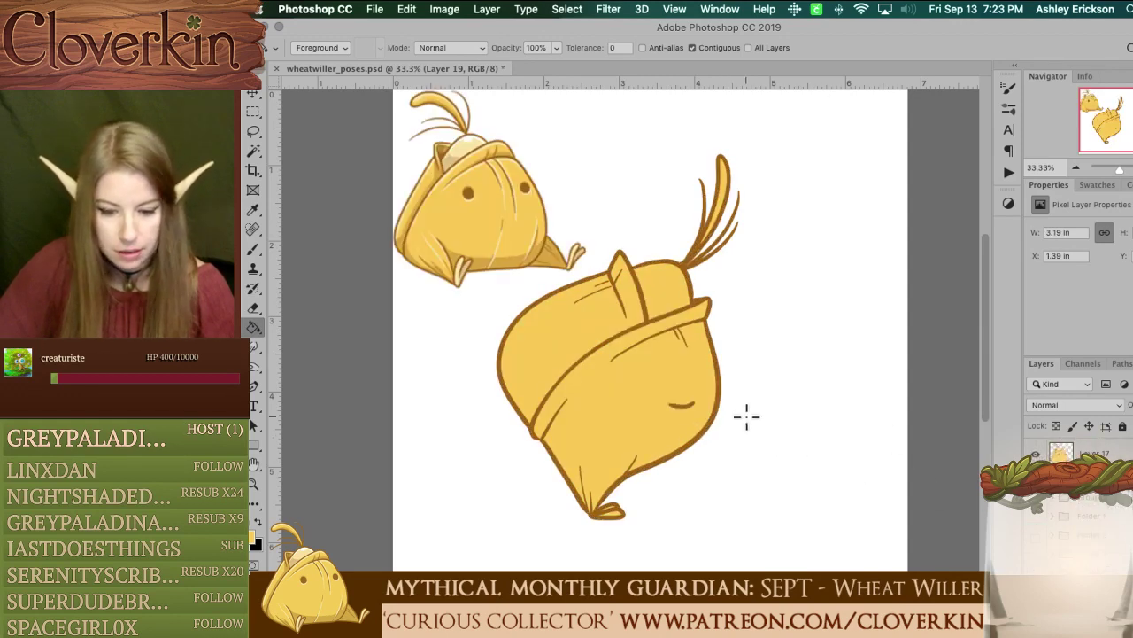
{"action": "key", "text": "b"}
{"action": "scroll", "coordinate": [460, 151], "scroll_direction": "up", "scroll_amount": 3}
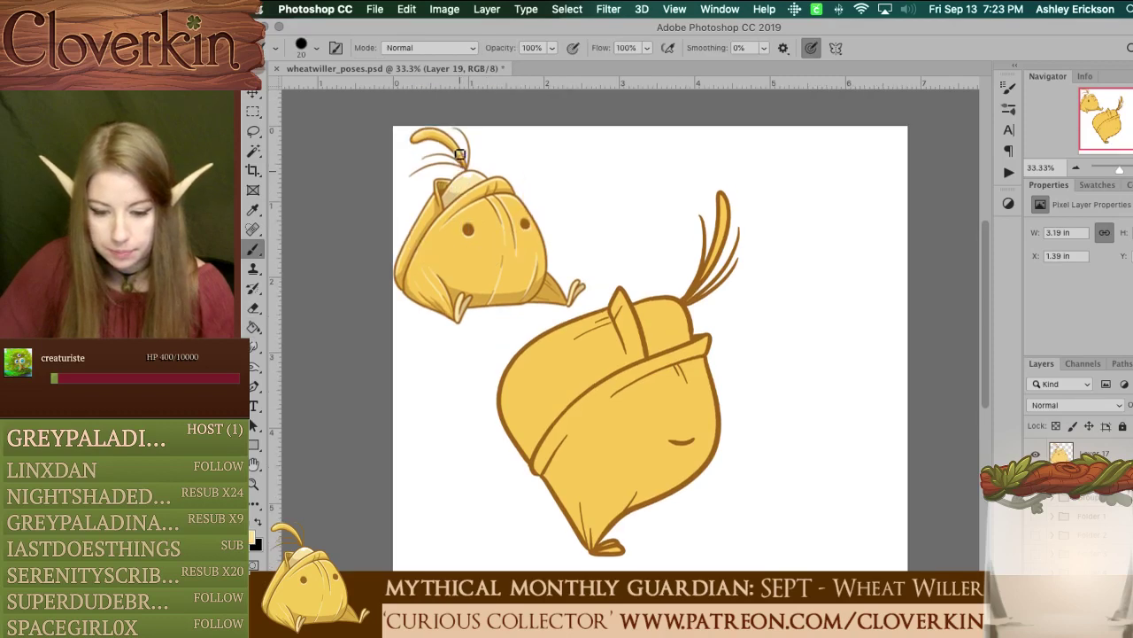
{"action": "scroll", "coordinate": [1067, 478], "scroll_direction": "down", "scroll_amount": 5}
Step: Select the exposed top of the head between ear and brim, expand the selection, and fill it with cream
{"action": "key", "text": "w"}
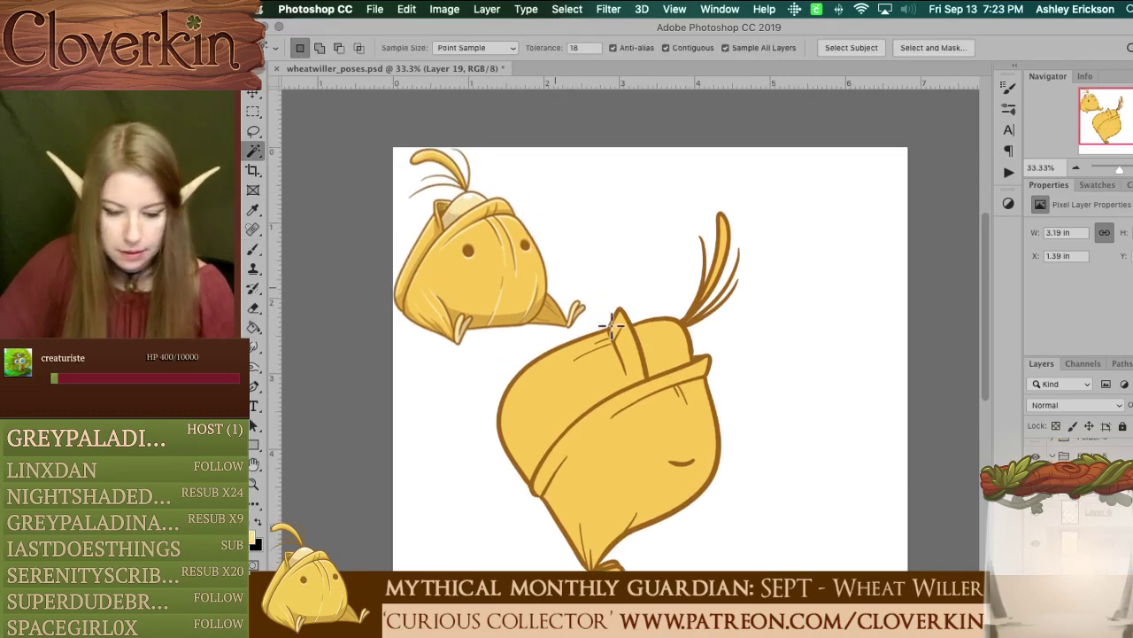
{"action": "left_click", "coordinate": [661, 342]}
{"action": "key", "text": "shift+super+e"}
{"action": "key", "text": "Return"}
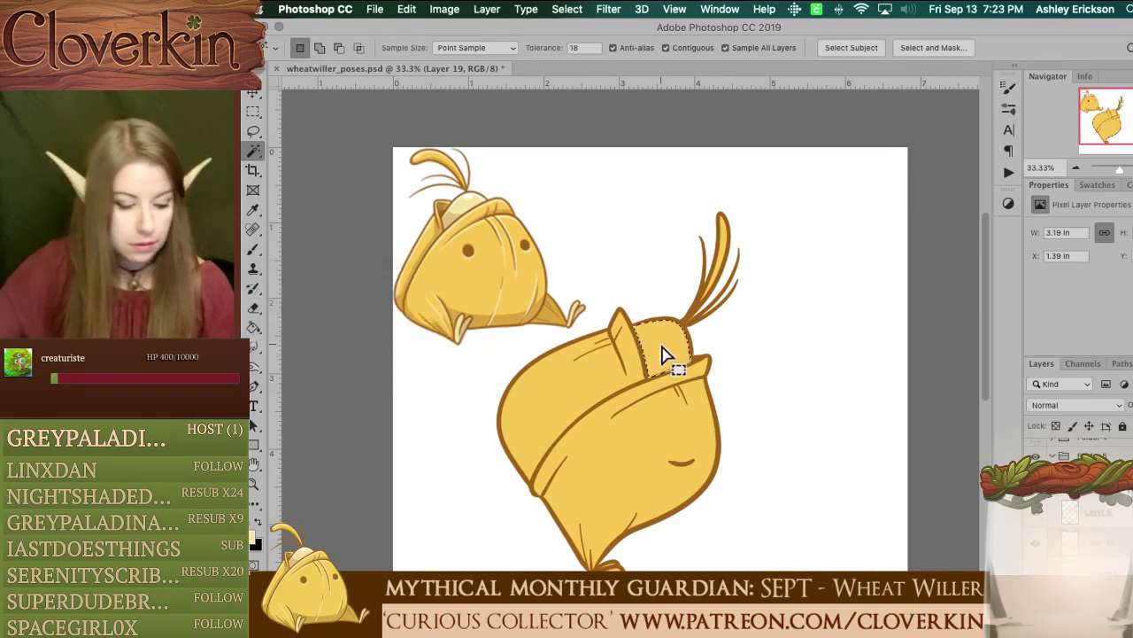
{"action": "key", "text": "g"}
{"action": "left_click", "coordinate": [662, 344]}
{"action": "key", "text": "super+d"}
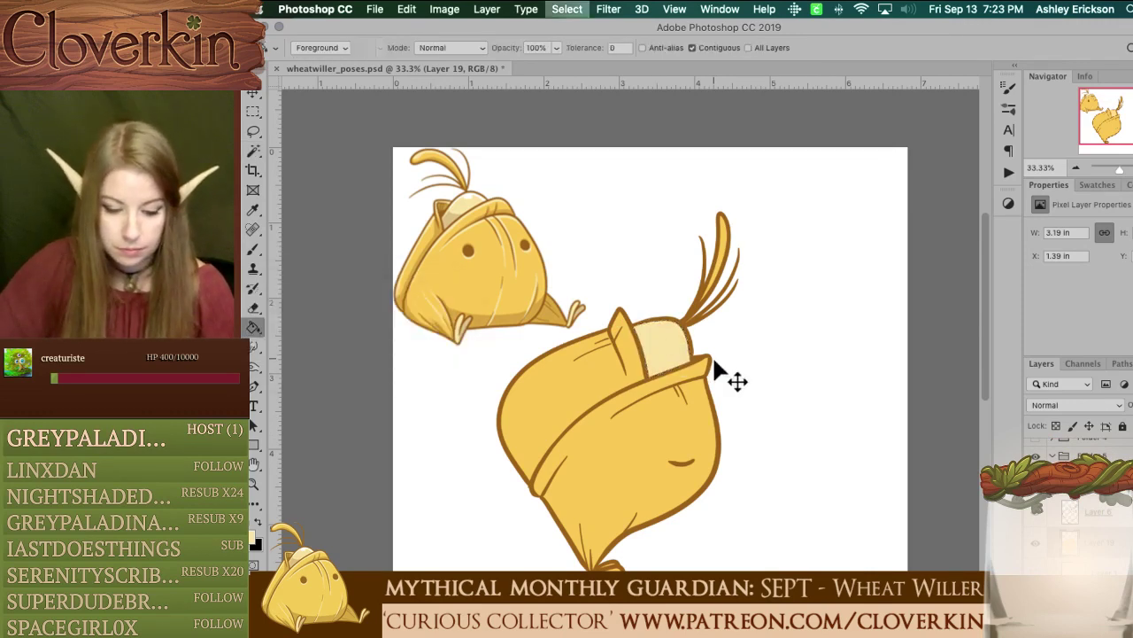
Step: Collapse and hide the colored pose's folder, and show Folder 4 with the next line-art pose
{"action": "scroll", "coordinate": [1067, 505], "scroll_direction": "up", "scroll_amount": 5}
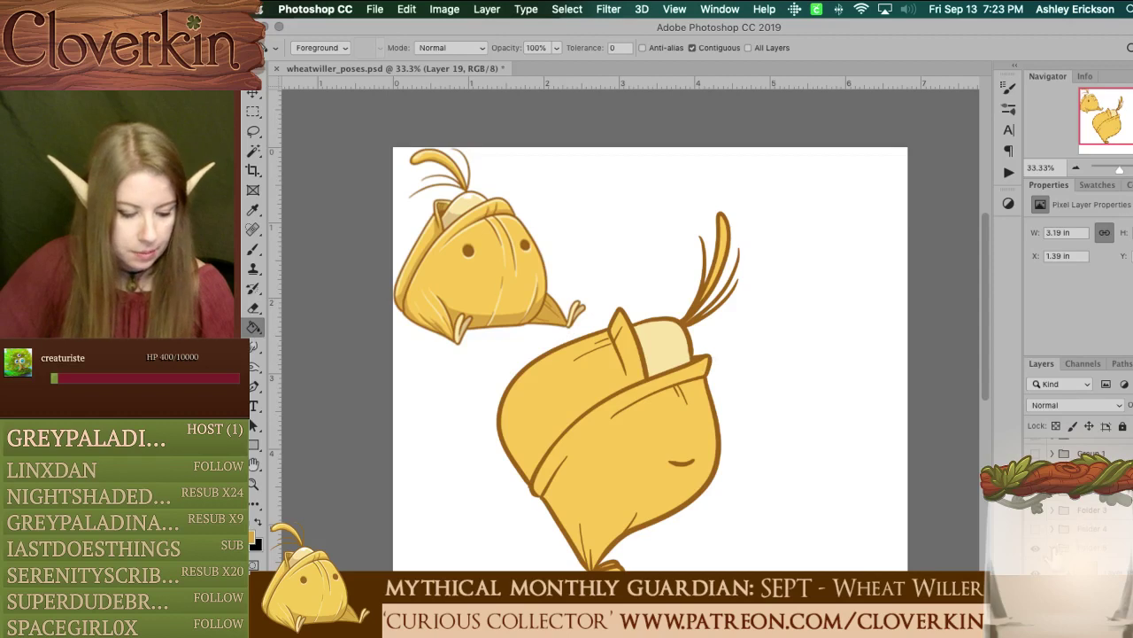
{"action": "left_click", "coordinate": [1052, 548]}
{"action": "left_click", "coordinate": [1036, 548]}
{"action": "left_click", "coordinate": [1036, 530]}
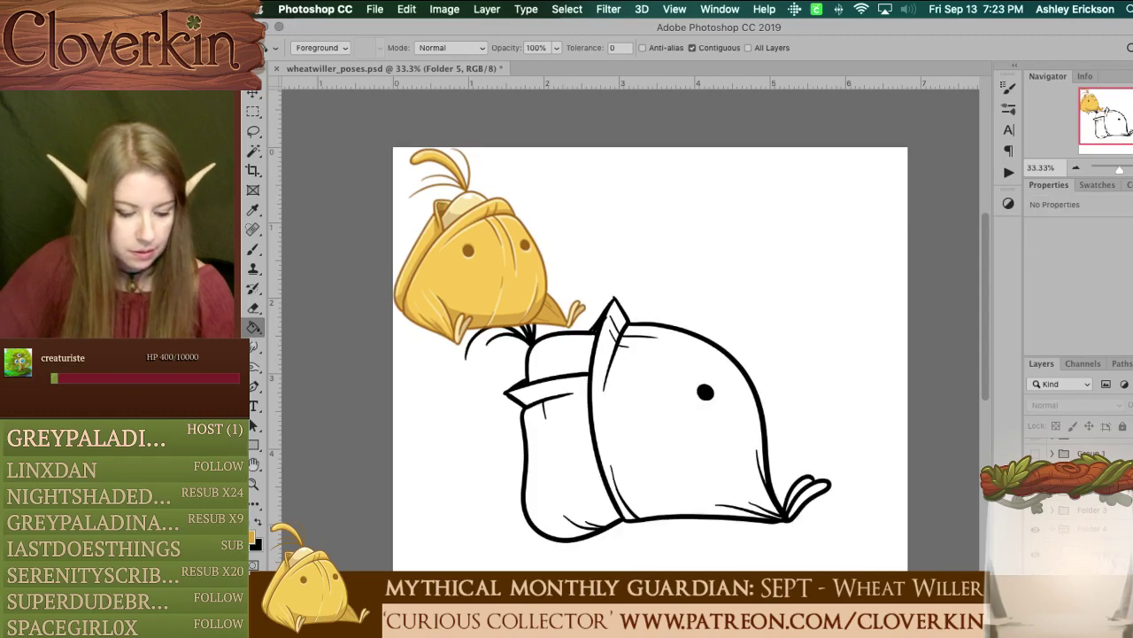
Step: Add a layer clipped to the Folder 4 line art and fill it with brown sampled from the reference character
{"action": "left_click", "coordinate": [1094, 555]}
{"action": "left_click", "coordinate": [1128, 630]}
{"action": "right_click", "coordinate": [1097, 554]}
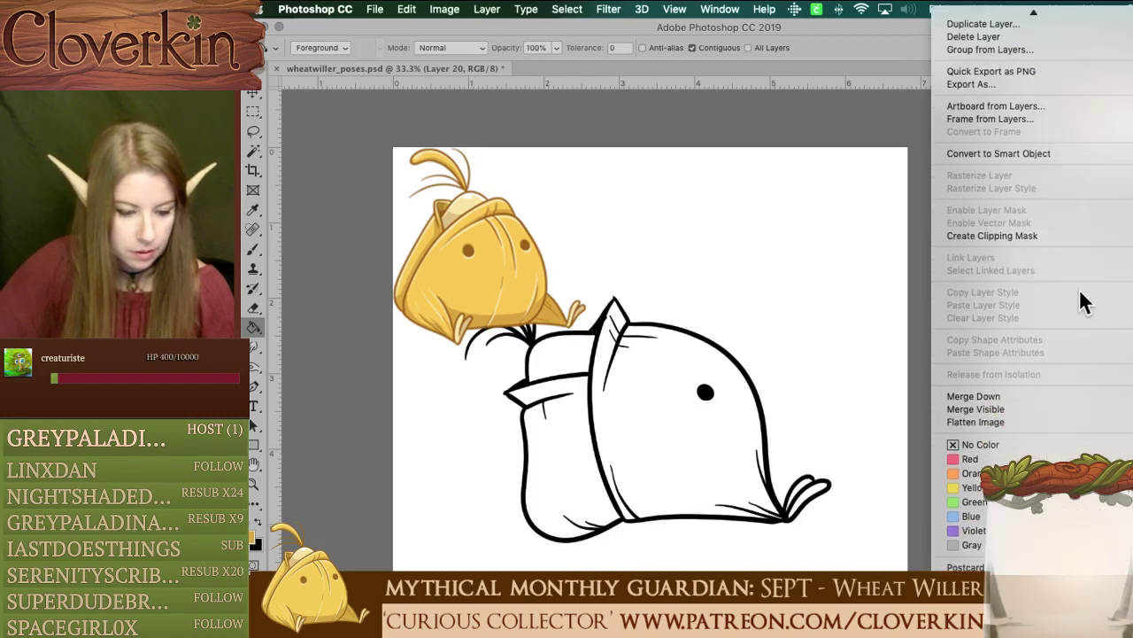
{"action": "left_click", "coordinate": [1061, 235]}
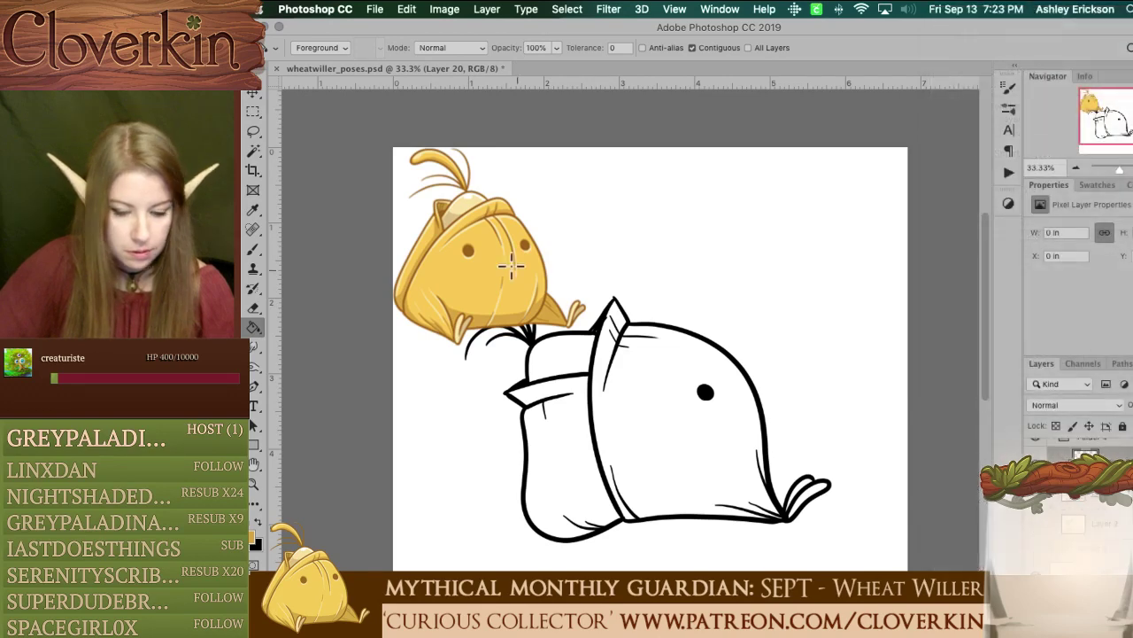
{"action": "left_click", "coordinate": [625, 399]}
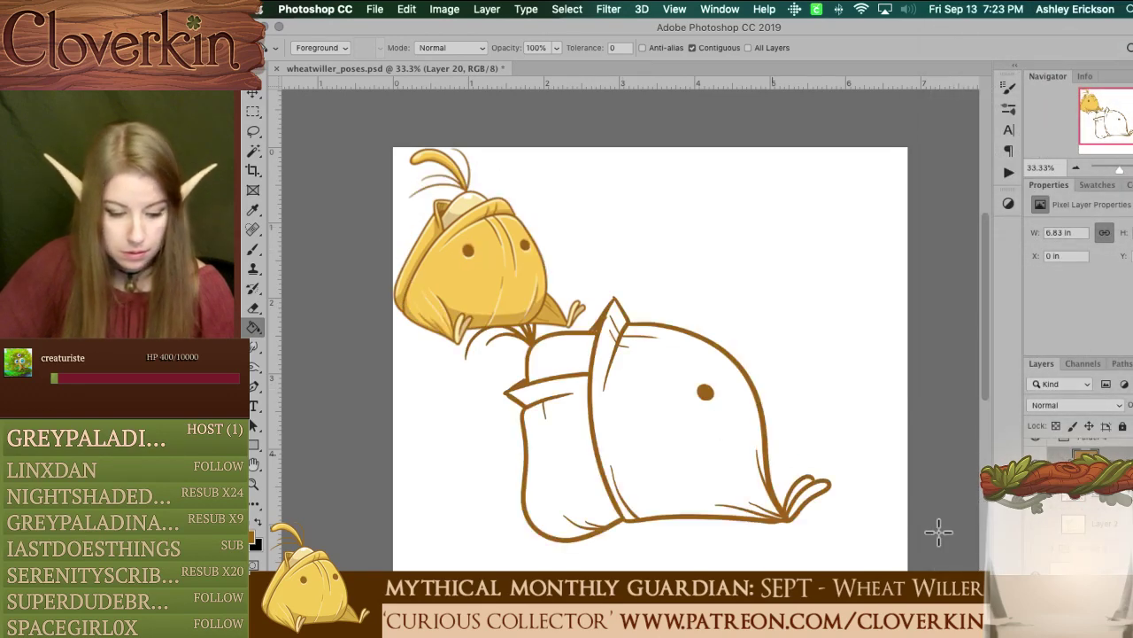
Step: Add a base color layer beneath the Folder 4 line art and hide the reference character's layer
{"action": "scroll", "coordinate": [1091, 518], "scroll_direction": "up", "scroll_amount": 3}
{"action": "left_click", "coordinate": [1113, 540]}
{"action": "left_click", "coordinate": [1132, 620]}
{"action": "scroll", "coordinate": [1090, 510], "scroll_direction": "up", "scroll_amount": 3}
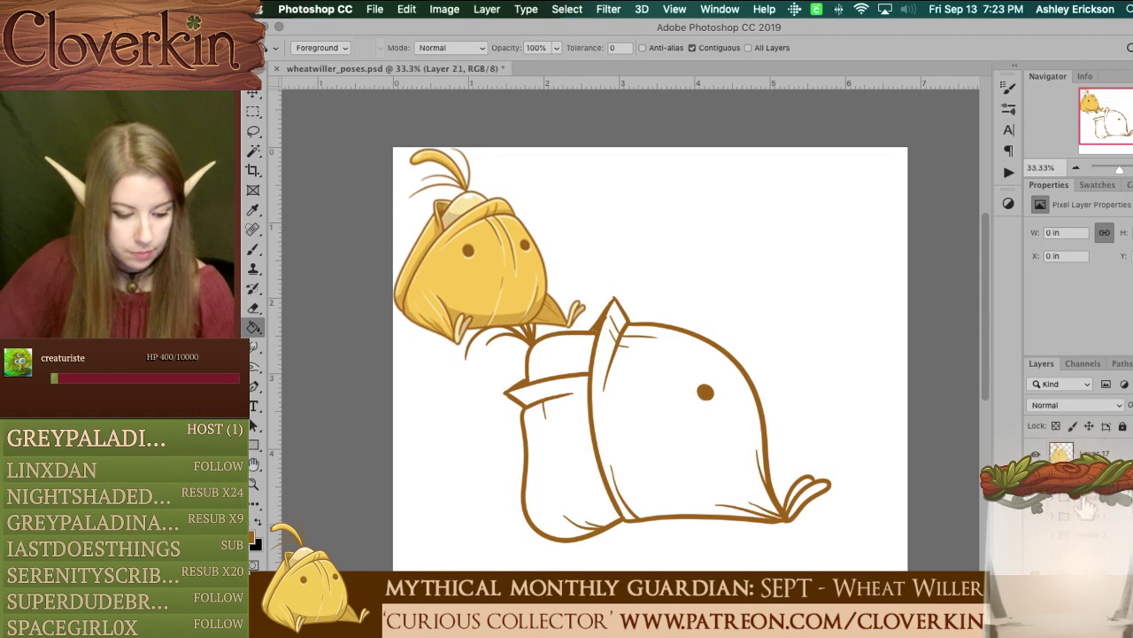
{"action": "left_click", "coordinate": [1039, 453]}
Step: Select the empty area around the character, expand the selection, and invert it to cover the character
{"action": "key", "text": "w"}
{"action": "left_click", "coordinate": [777, 325]}
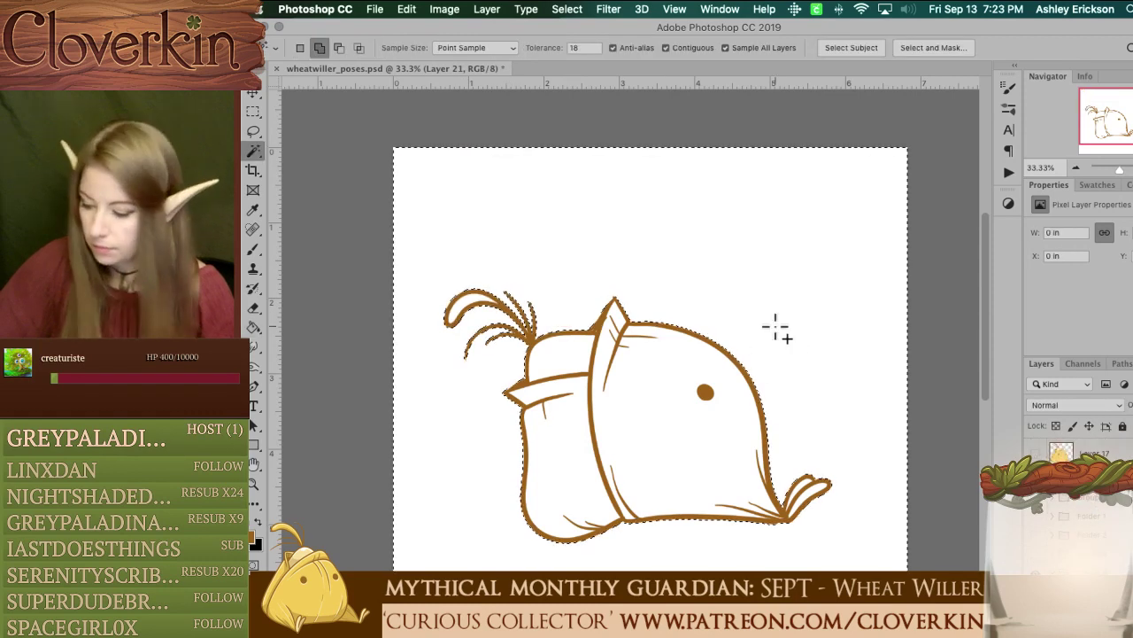
{"action": "key", "text": "super+shift+e"}
{"action": "key", "text": "Return"}
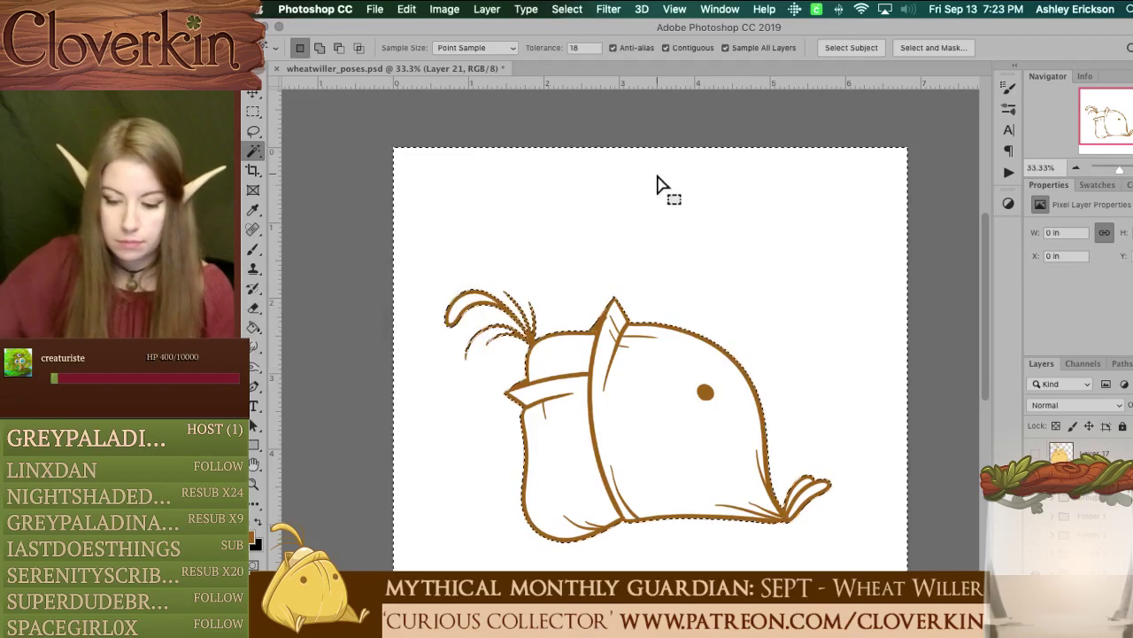
{"action": "left_click", "coordinate": [563, 9]}
{"action": "left_click", "coordinate": [582, 71]}
Step: Fill the selected character with yellow sampled from the briefly shown reference, keeping the reference hidden, and deselect
{"action": "key", "text": "g"}
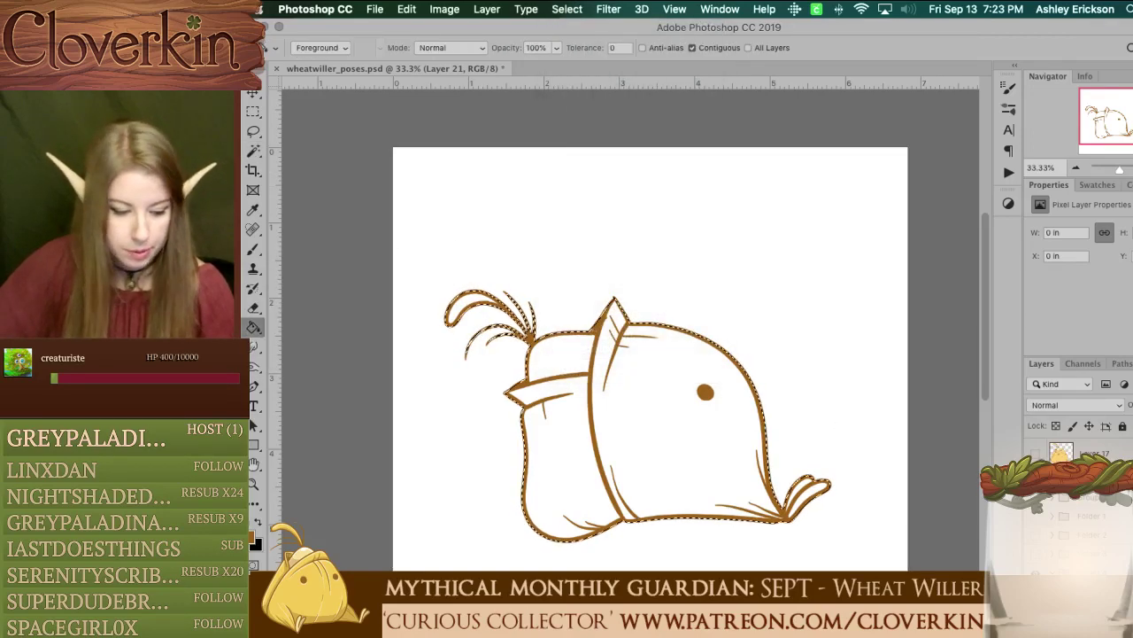
{"action": "left_click", "coordinate": [1036, 454]}
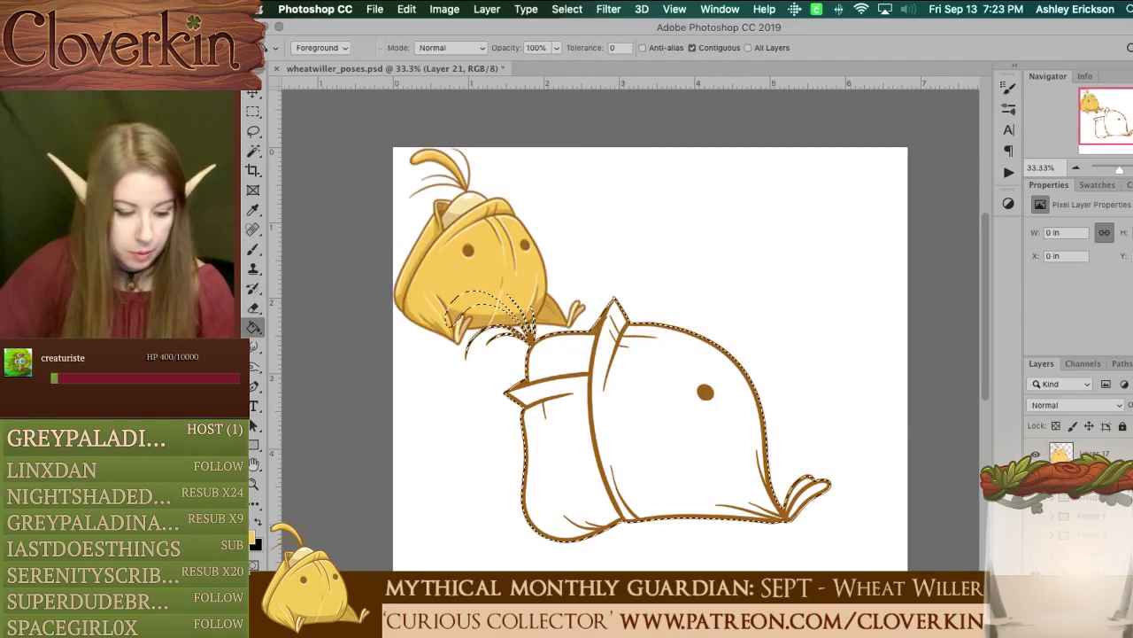
{"action": "left_click", "coordinate": [1038, 456]}
{"action": "scroll", "coordinate": [1040, 457], "scroll_direction": "down", "scroll_amount": 5}
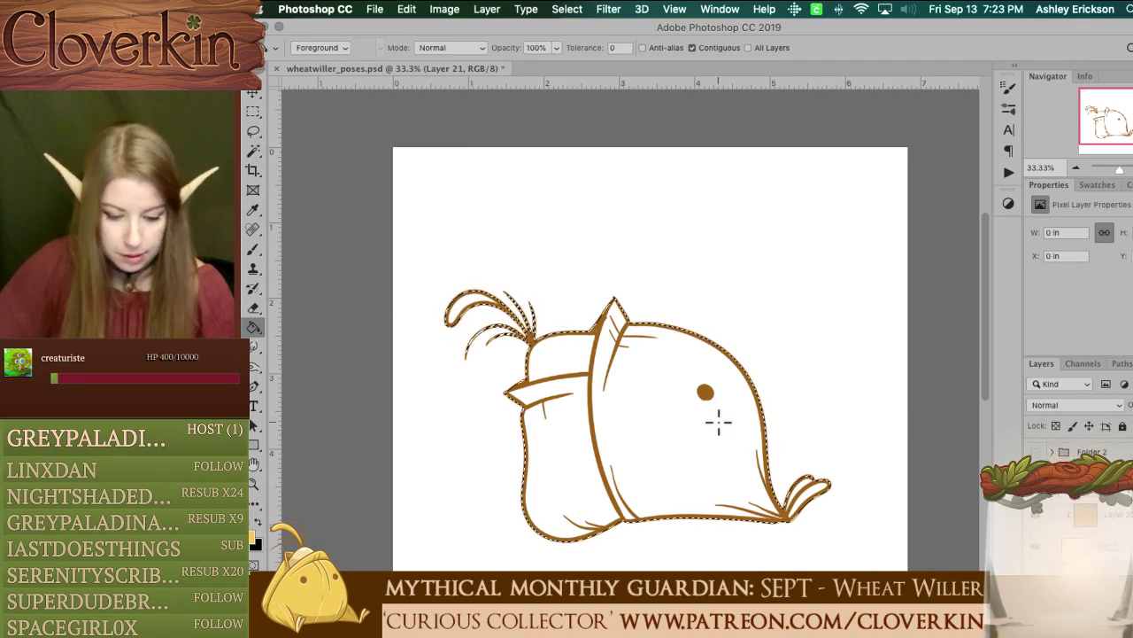
{"action": "left_click", "coordinate": [719, 422]}
{"action": "key", "text": "ctrl+d"}
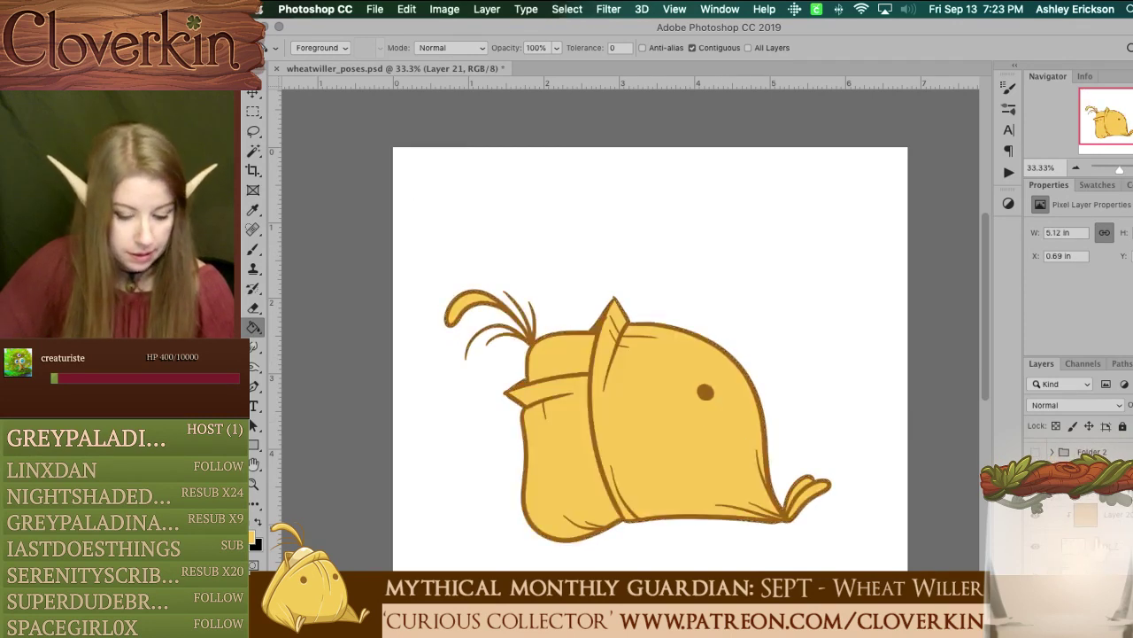
Step: Sample the brown from the character's eye, and switch from Folder 4 to the line-art pose in Folder 3
{"action": "left_click", "coordinate": [713, 386], "text": "alt"}
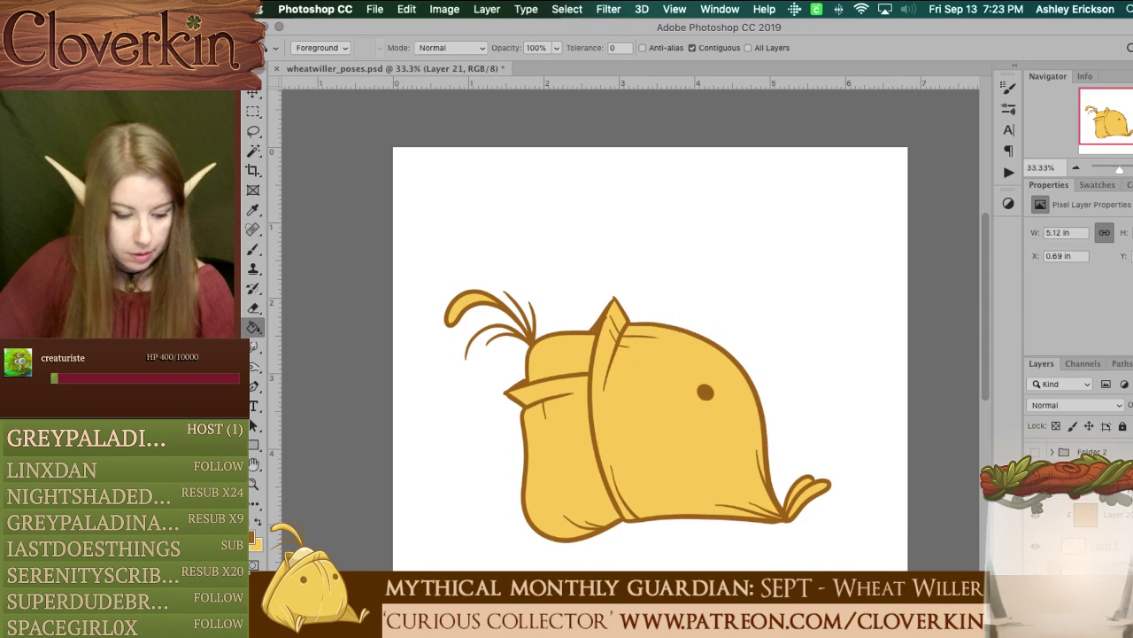
{"action": "left_click", "coordinate": [1052, 493]}
{"action": "left_click", "coordinate": [1033, 511]}
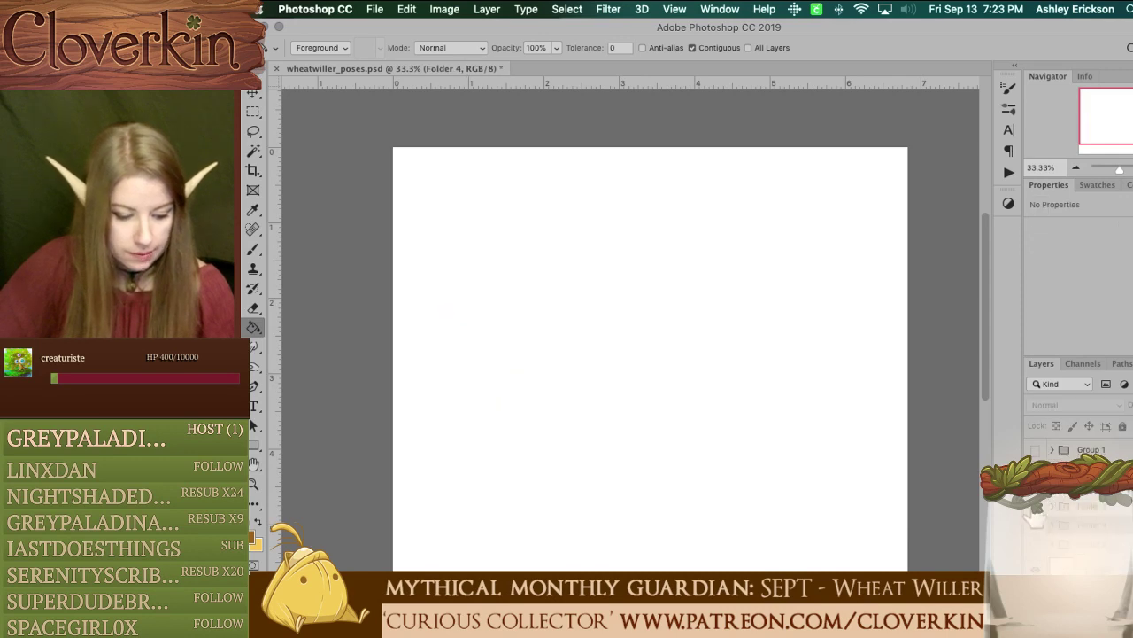
{"action": "left_click", "coordinate": [1034, 508]}
{"action": "left_click", "coordinate": [1052, 507]}
Step: Add a layer clipped to the Folder 3 line art and fill it with brown
{"action": "left_click", "coordinate": [1110, 537]}
{"action": "key", "text": "super+alt+shift+n"}
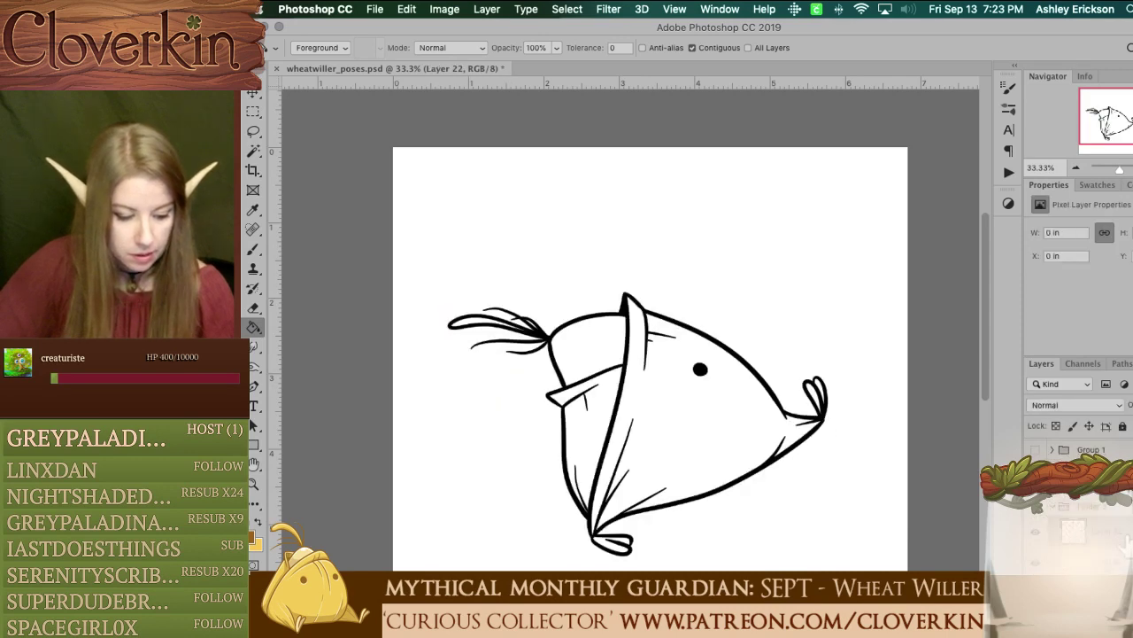
{"action": "right_click", "coordinate": [1124, 528]}
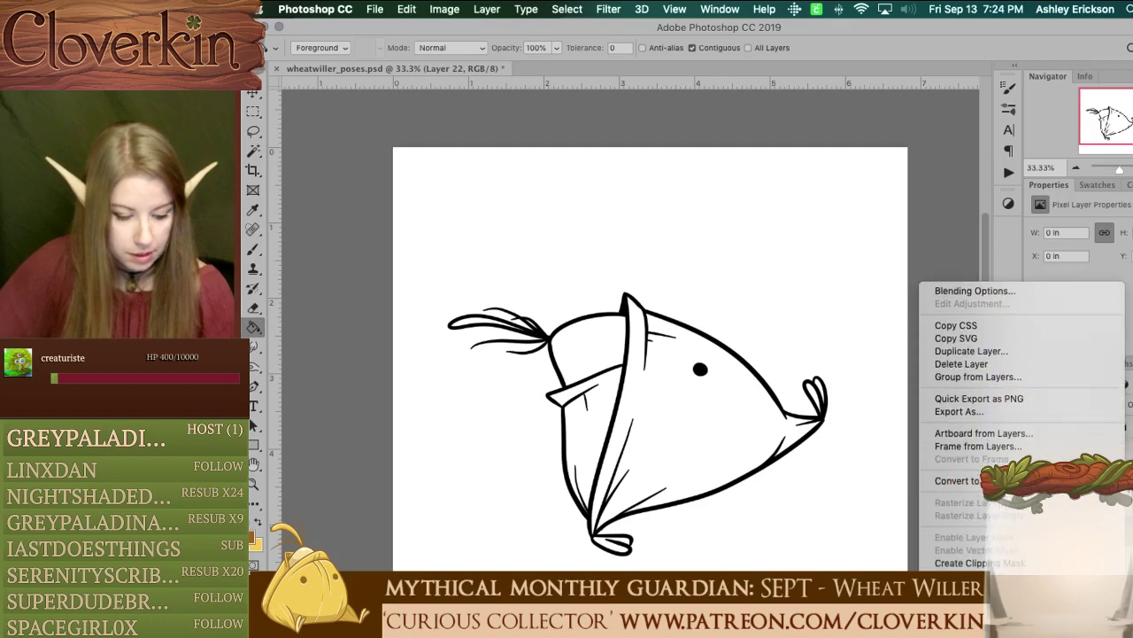
{"action": "left_click", "coordinate": [1050, 564]}
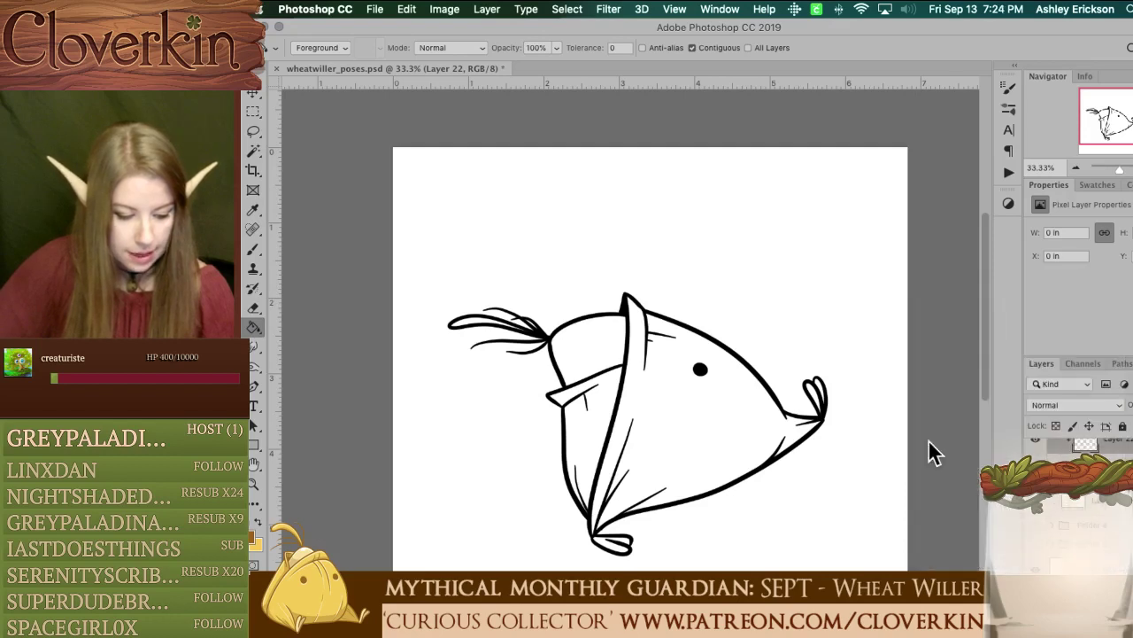
{"action": "left_click", "coordinate": [815, 414]}
Step: Add a base color layer beneath the Folder 3 line art and make yellow the foreground color
{"action": "left_click", "coordinate": [1122, 510]}
{"action": "key", "text": "alt+shift+super+n"}
{"action": "key", "text": "x"}
{"action": "left_click", "coordinate": [709, 451]}
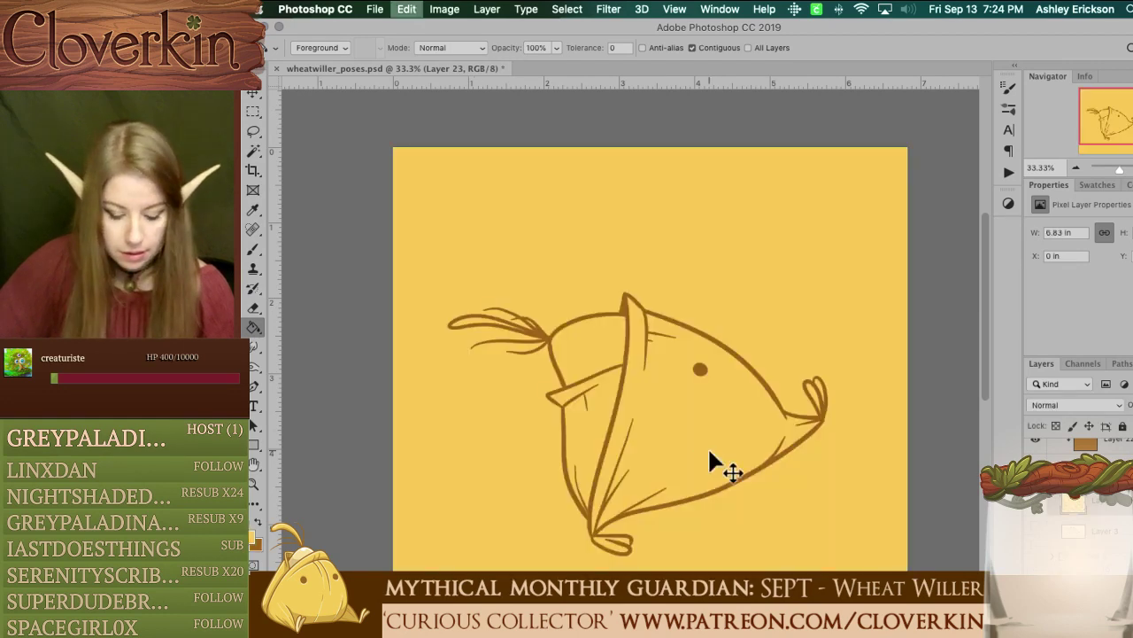
{"action": "key", "text": "super+z"}
Step: Select the background around the Folder 3 character, expand the selection, and invert it
{"action": "key", "text": "w"}
{"action": "left_click", "coordinate": [774, 359]}
{"action": "key", "text": "alt+super+e"}
{"action": "key", "text": "Return"}
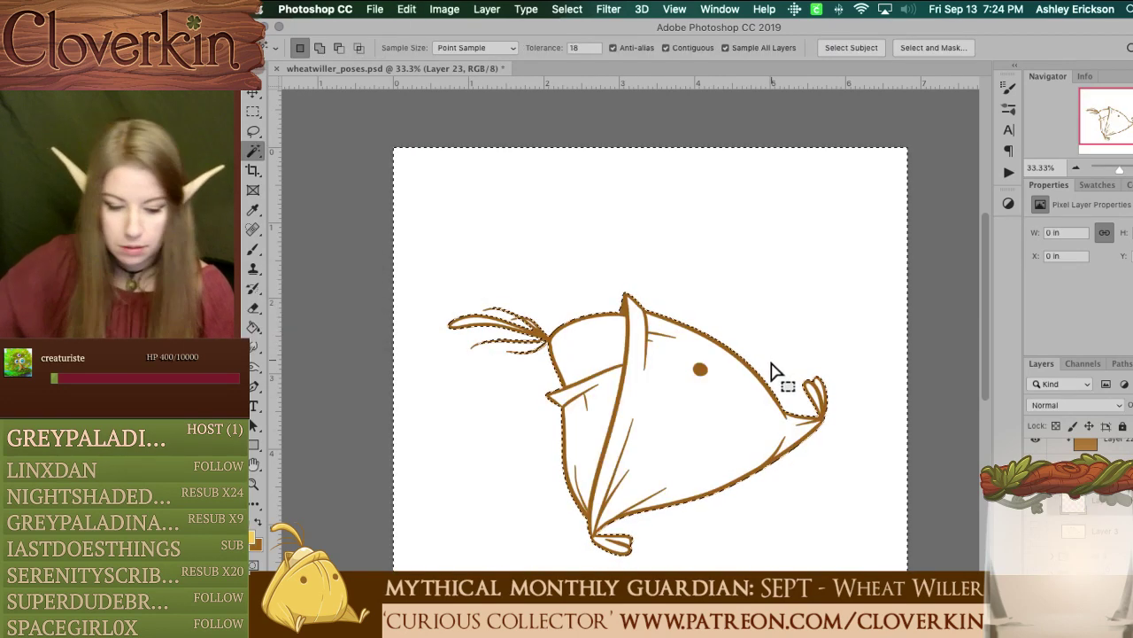
{"action": "left_click", "coordinate": [571, 10]}
{"action": "left_click", "coordinate": [584, 71]}
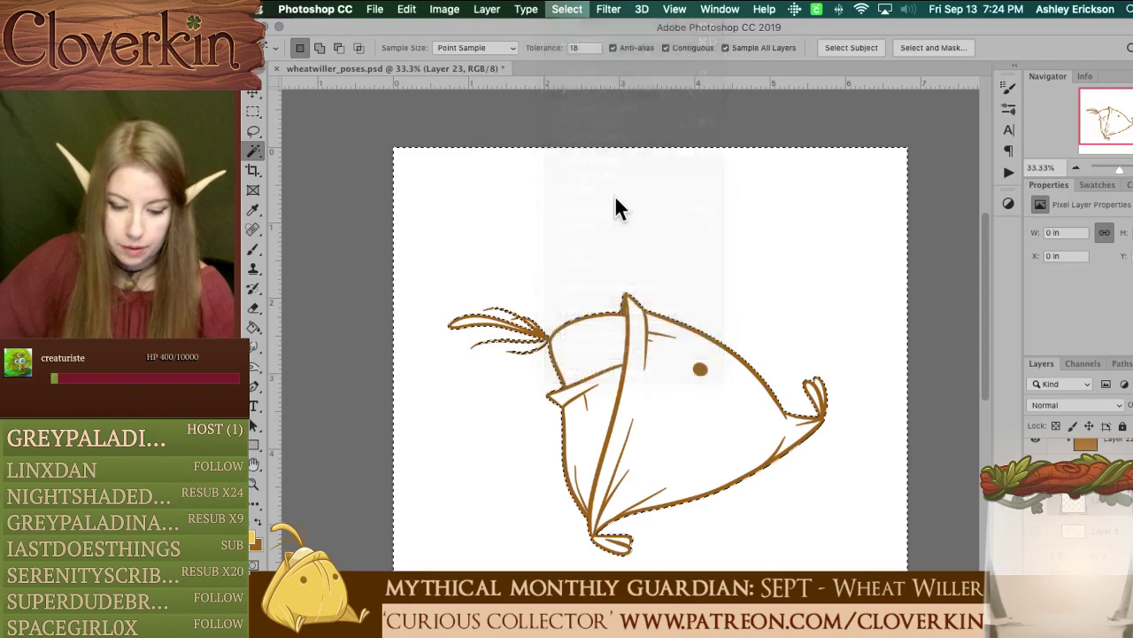
Step: Fill the selected Folder 3 character with yellow on the base layer and deselect
{"action": "key", "text": "g"}
{"action": "left_click", "coordinate": [691, 390]}
{"action": "key", "text": "ctrl+d"}
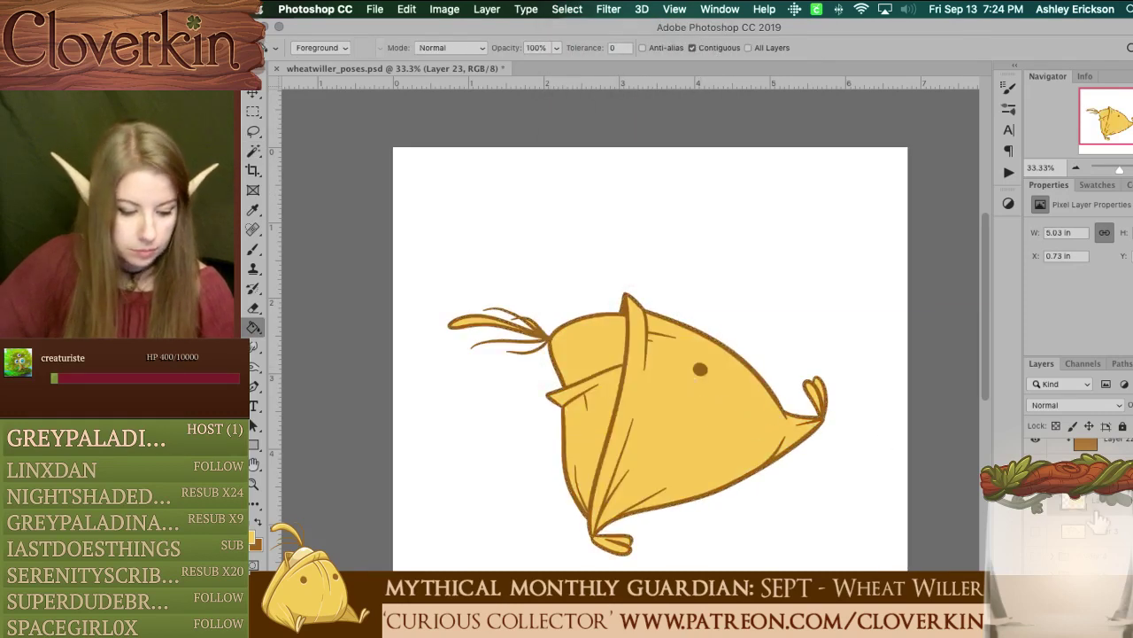
Step: Collapse and hide Folder 3, and show and expand Folder 2 with the next line-art pose
{"action": "scroll", "coordinate": [1067, 509], "scroll_direction": "up", "scroll_amount": 5}
{"action": "left_click", "coordinate": [1073, 506]}
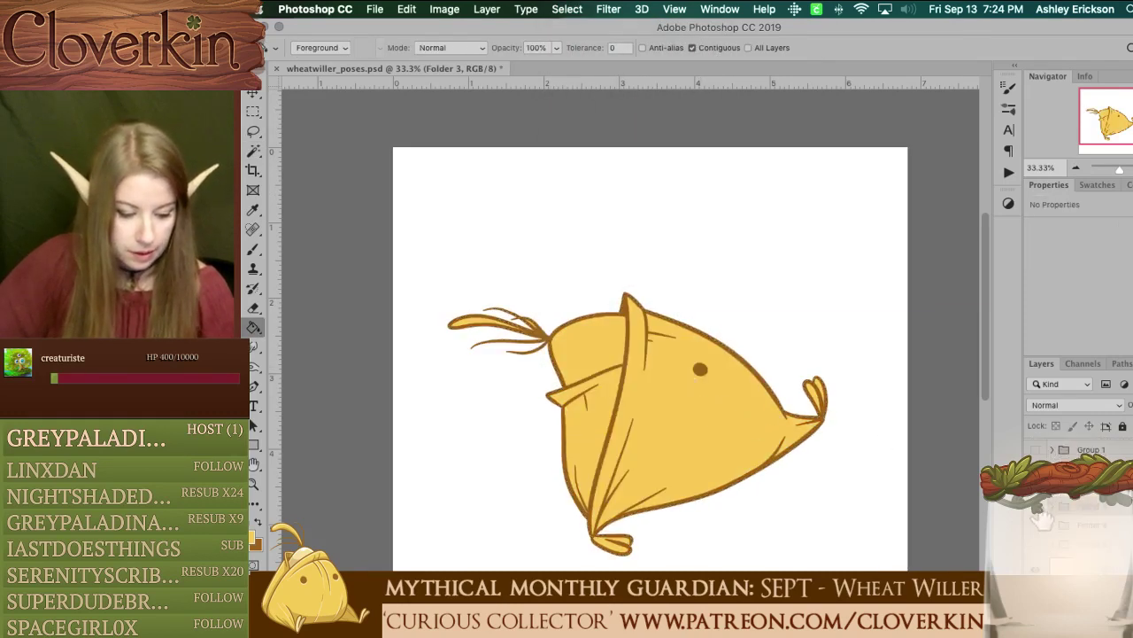
{"action": "left_click", "coordinate": [1035, 506]}
{"action": "left_click", "coordinate": [1035, 489]}
{"action": "left_click", "coordinate": [1053, 489]}
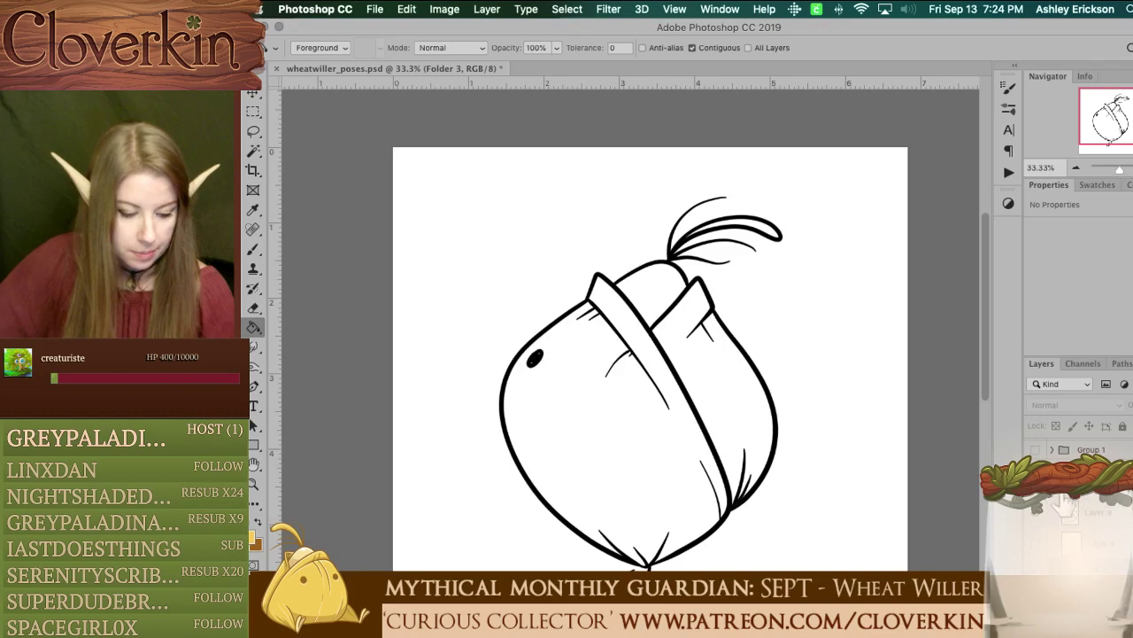
Step: Color the Folder 2 line art brown with a filled clipped layer, and touch up the eye with the brush
{"action": "left_click", "coordinate": [1127, 520]}
{"action": "mouse_move", "coordinate": [1086, 569]}
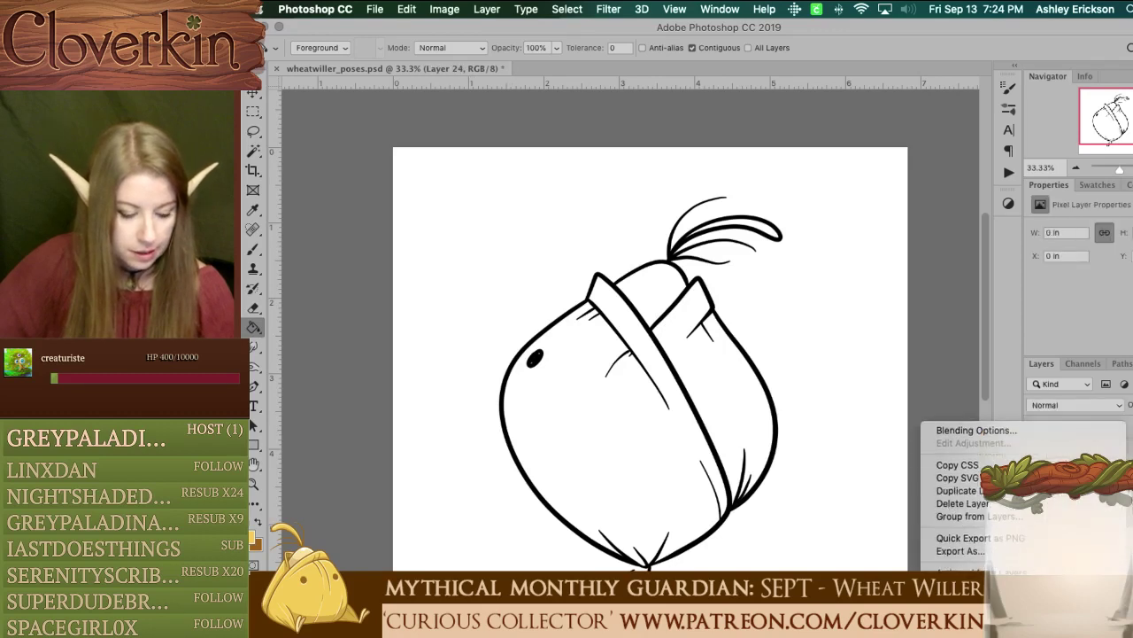
{"action": "left_click", "coordinate": [1062, 503]}
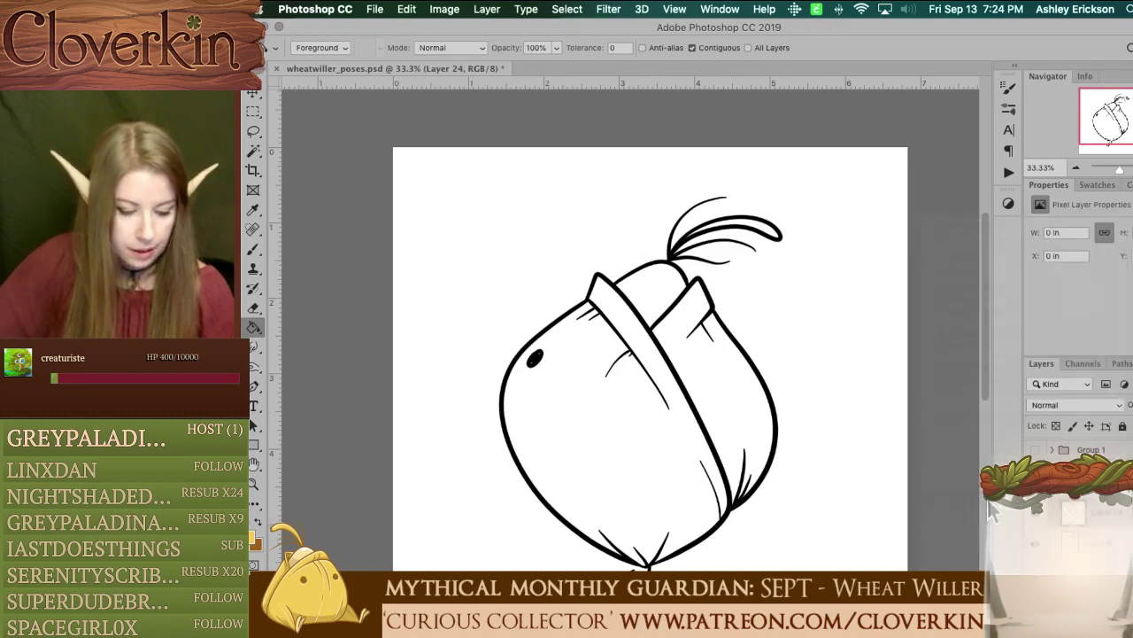
{"action": "left_click", "coordinate": [585, 390]}
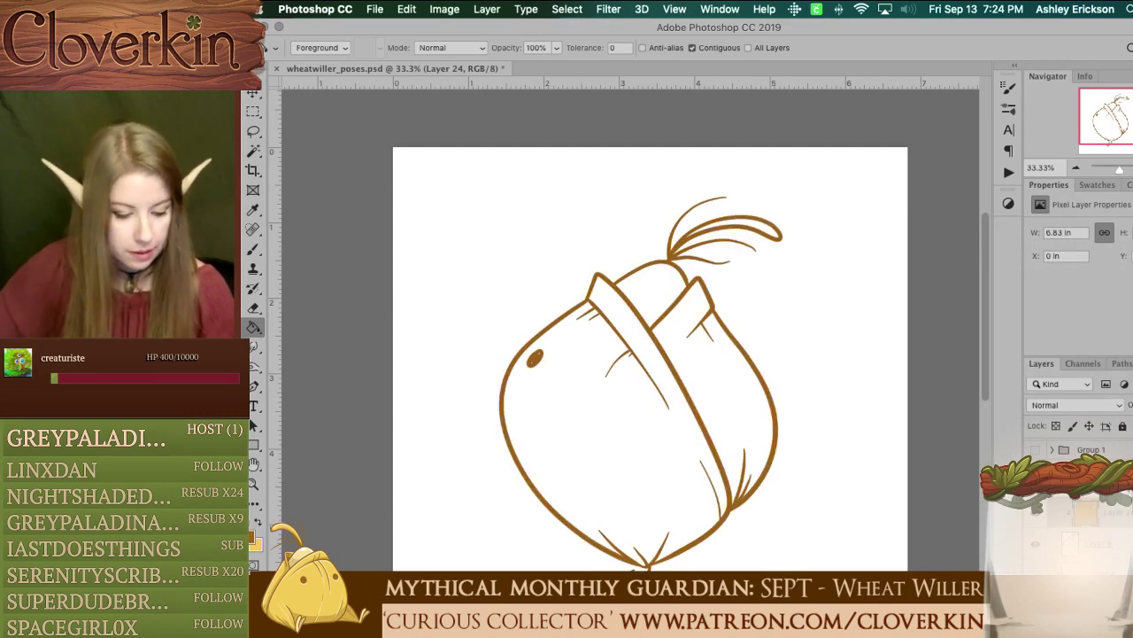
{"action": "key", "text": "b"}
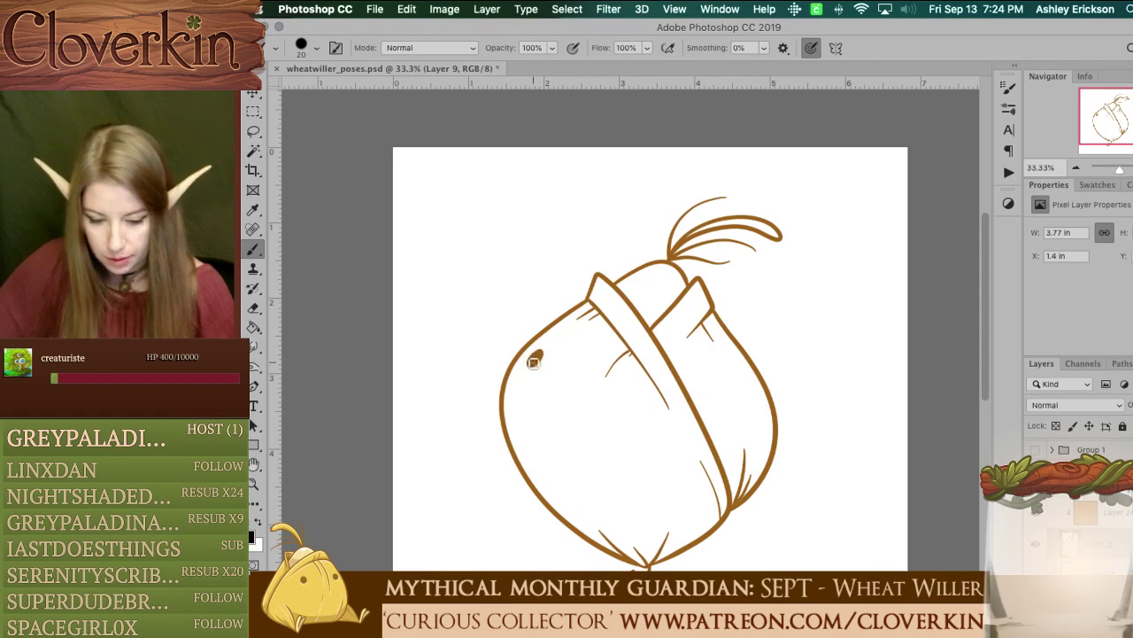
{"action": "left_click_drag", "start_coordinate": [544, 360], "coordinate": [538, 357]}
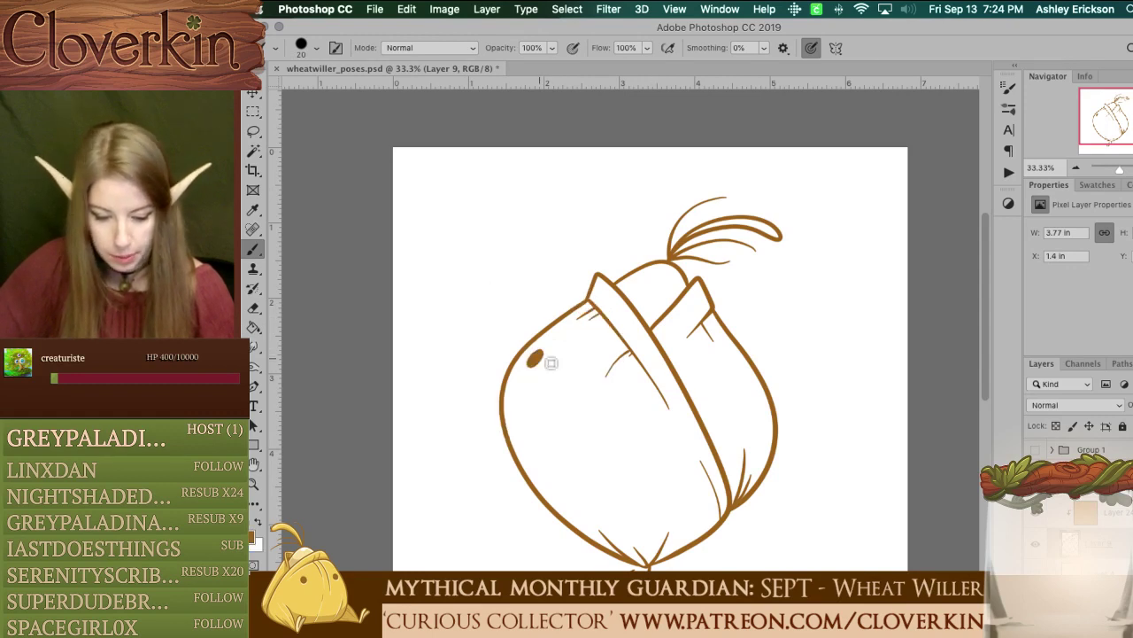
Step: Add a base color layer beneath the Folder 2 line art and sample yellow from the briefly shown Folder 3 pose
{"action": "key", "text": "super+shift+alt+n"}
{"action": "scroll", "coordinate": [1089, 496], "scroll_direction": "down", "scroll_amount": 3}
{"action": "left_click_drag", "start_coordinate": [1126, 448], "coordinate": [1114, 484]}
{"action": "key", "text": "x"}
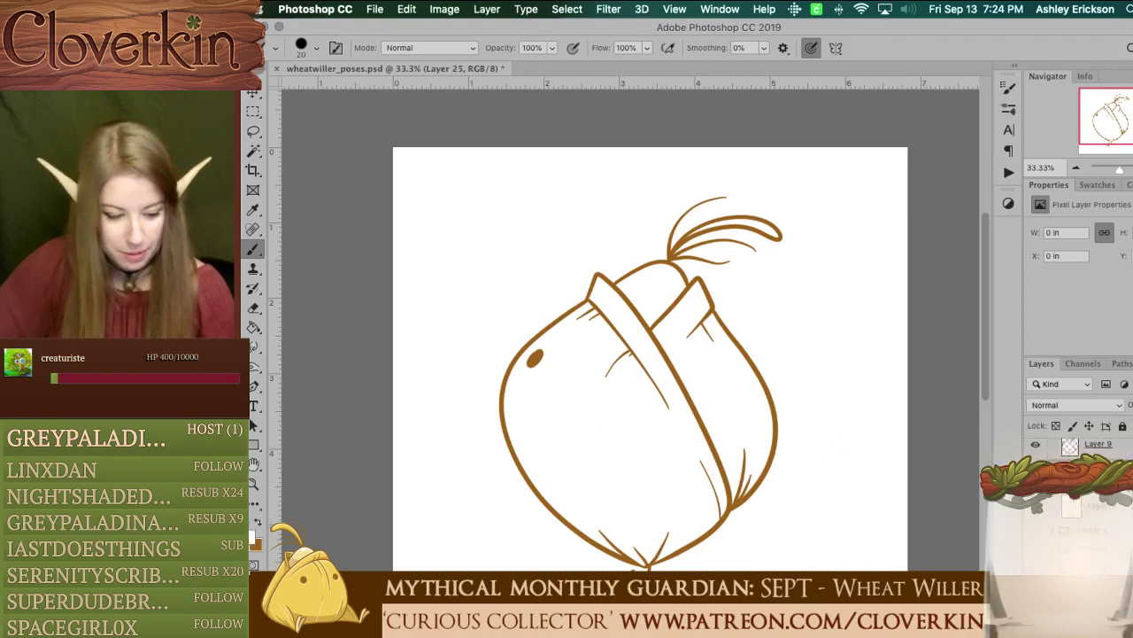
{"action": "key", "text": "ctrl+v"}
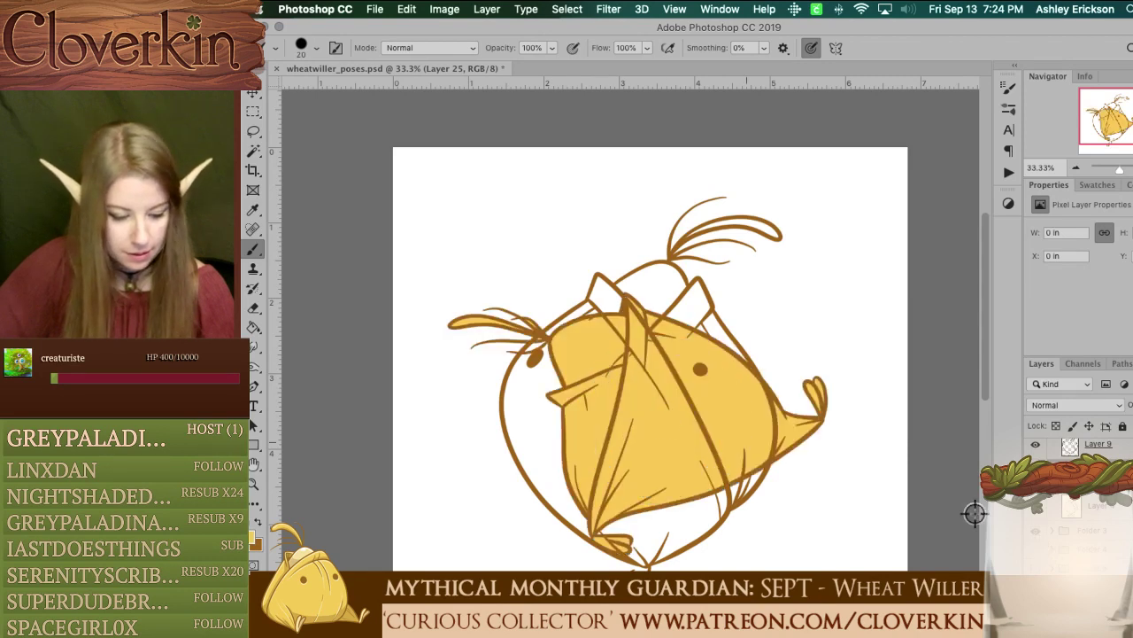
{"action": "left_click", "coordinate": [1035, 533]}
Step: Select the background around the Folder 2 character, expand the selection, and invert it
{"action": "key", "text": "w"}
{"action": "left_click", "coordinate": [463, 346]}
{"action": "key", "text": "F2"}
{"action": "key", "text": "Return"}
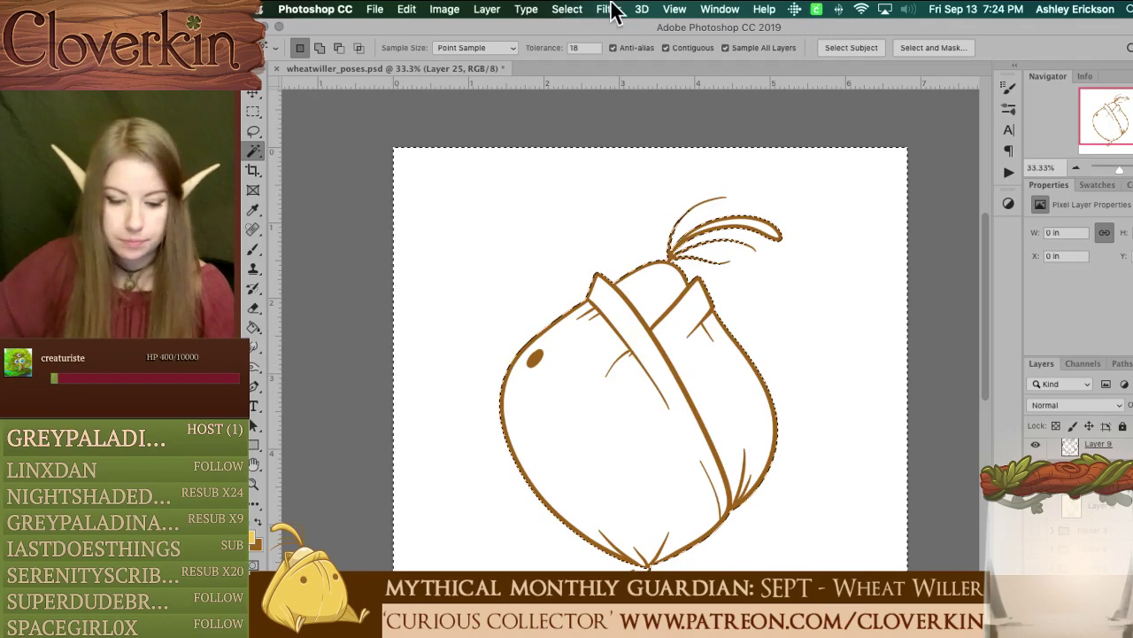
{"action": "left_click", "coordinate": [567, 9]}
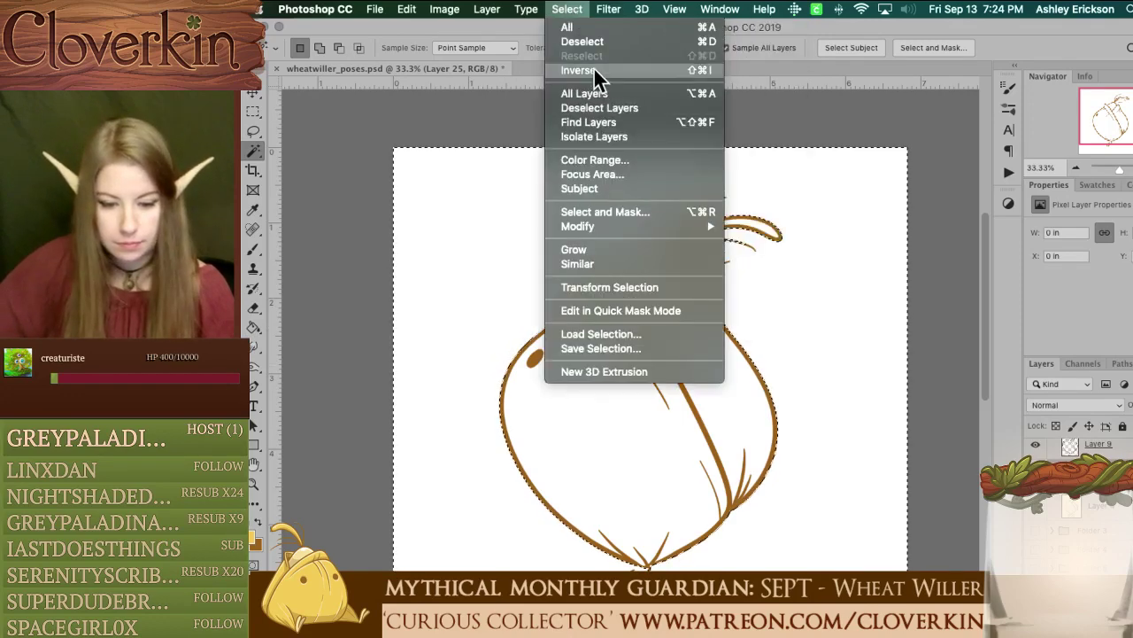
{"action": "left_click", "coordinate": [577, 71]}
Step: Fill the selected Folder 2 character with the sampled yellow and deselect
{"action": "key", "text": "g"}
{"action": "left_click", "coordinate": [582, 380]}
{"action": "key", "text": "ctrl+d"}
Step: Collapse and hide Folder 2, and show and expand the folder above it with the next line-art pose
{"action": "scroll", "coordinate": [1063, 535], "scroll_direction": "up", "scroll_amount": 2}
{"action": "left_click", "coordinate": [1052, 490]}
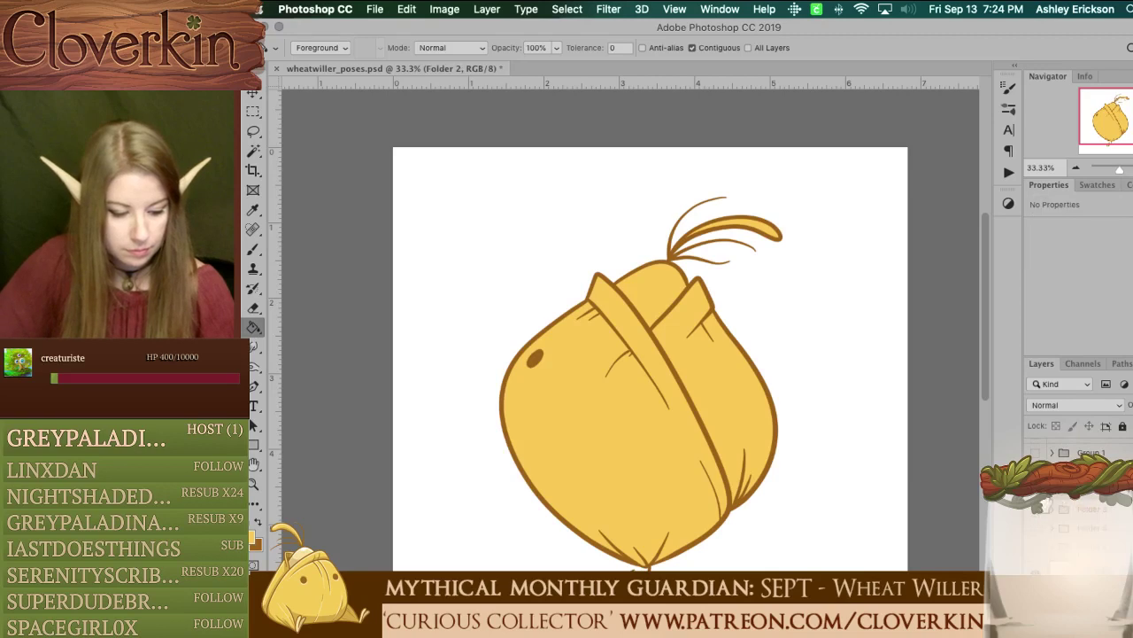
{"action": "left_click", "coordinate": [1036, 491]}
{"action": "left_click", "coordinate": [1035, 566]}
{"action": "left_click", "coordinate": [1052, 472]}
Step: Merge the two line-art layers of the falling, smiling pose into one layer
{"action": "left_click", "coordinate": [1123, 539]}
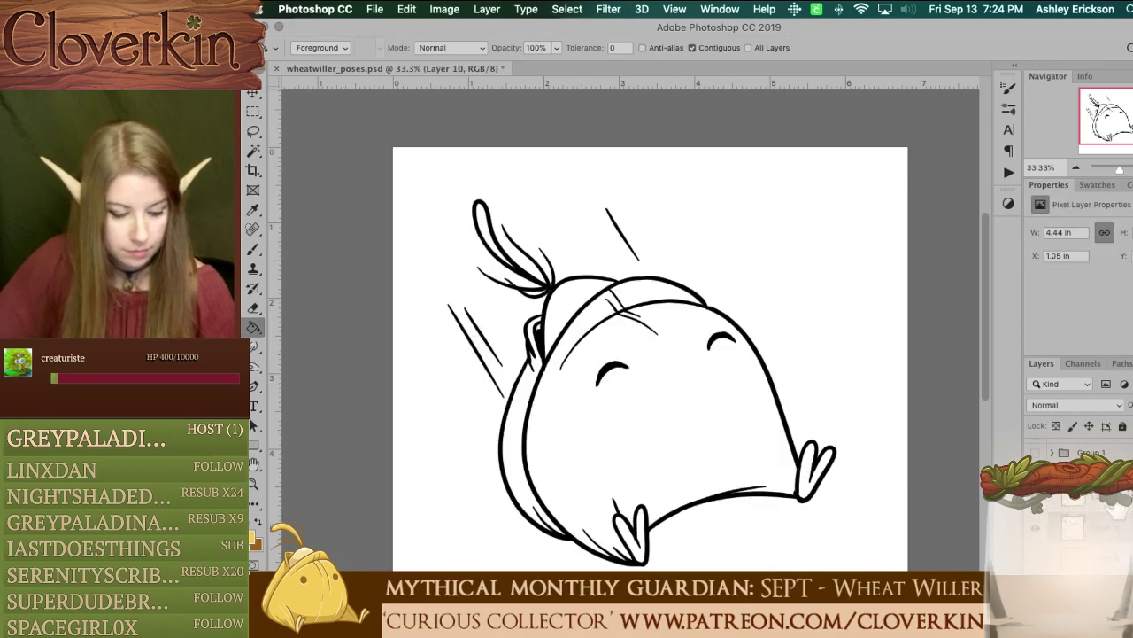
{"action": "left_click", "coordinate": [1116, 503], "text": "shift"}
{"action": "right_click", "coordinate": [1115, 498]}
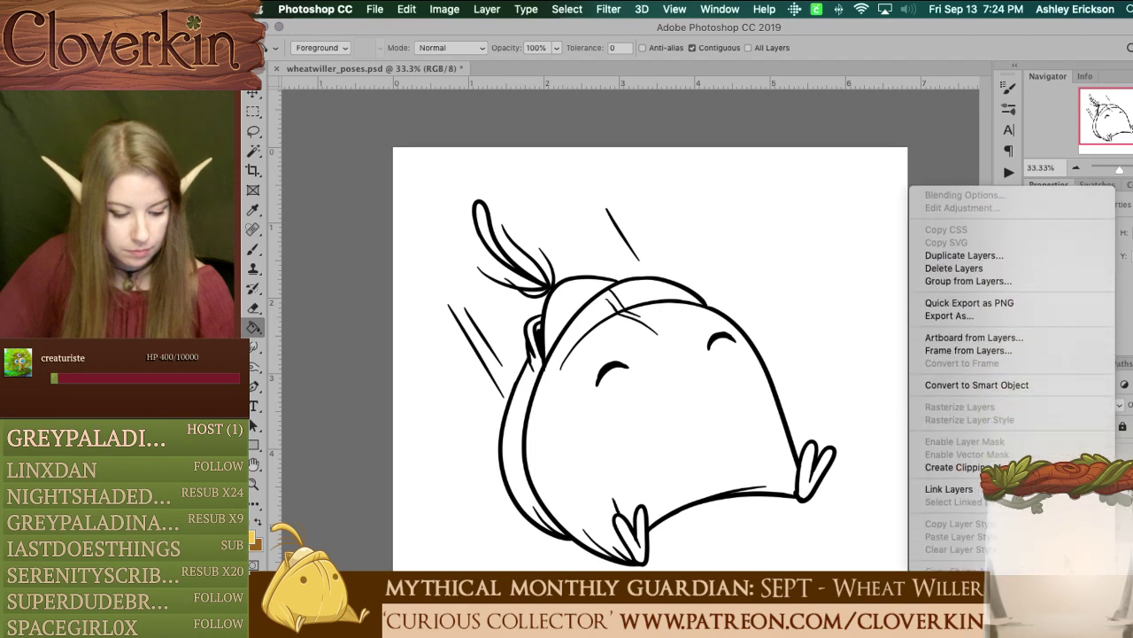
{"action": "left_click", "coordinate": [949, 611]}
Step: Add a new layer clipped to the falling pose's line art and fill it with brown to recolor the outlines
{"action": "left_click", "coordinate": [1114, 528]}
{"action": "right_click", "coordinate": [1114, 528]}
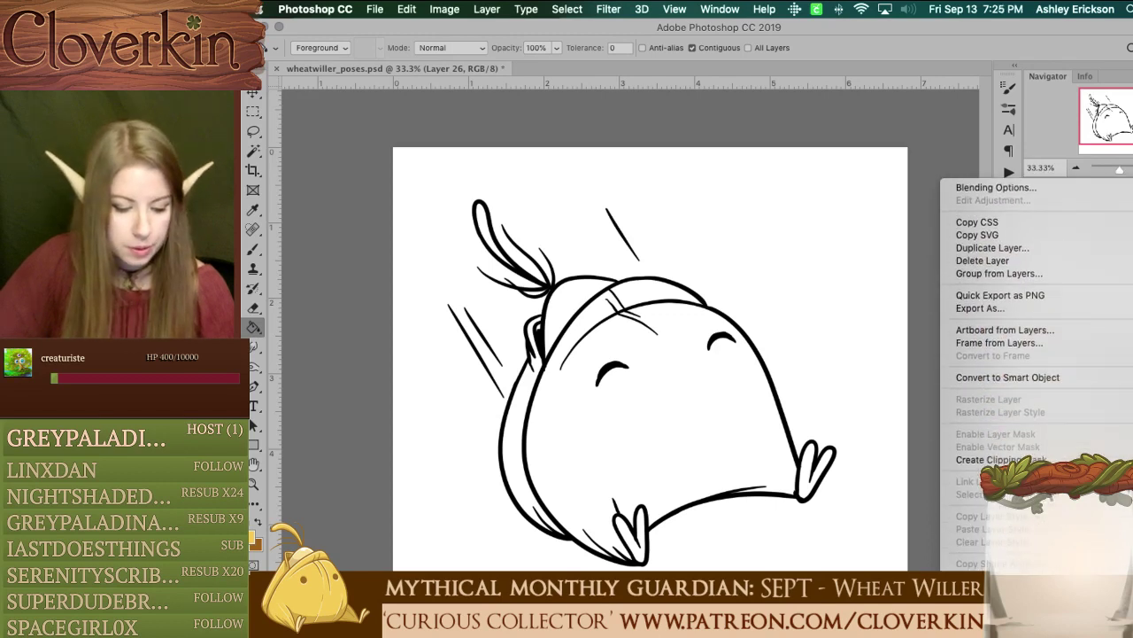
{"action": "left_click", "coordinate": [1010, 459]}
{"action": "key", "text": "x"}
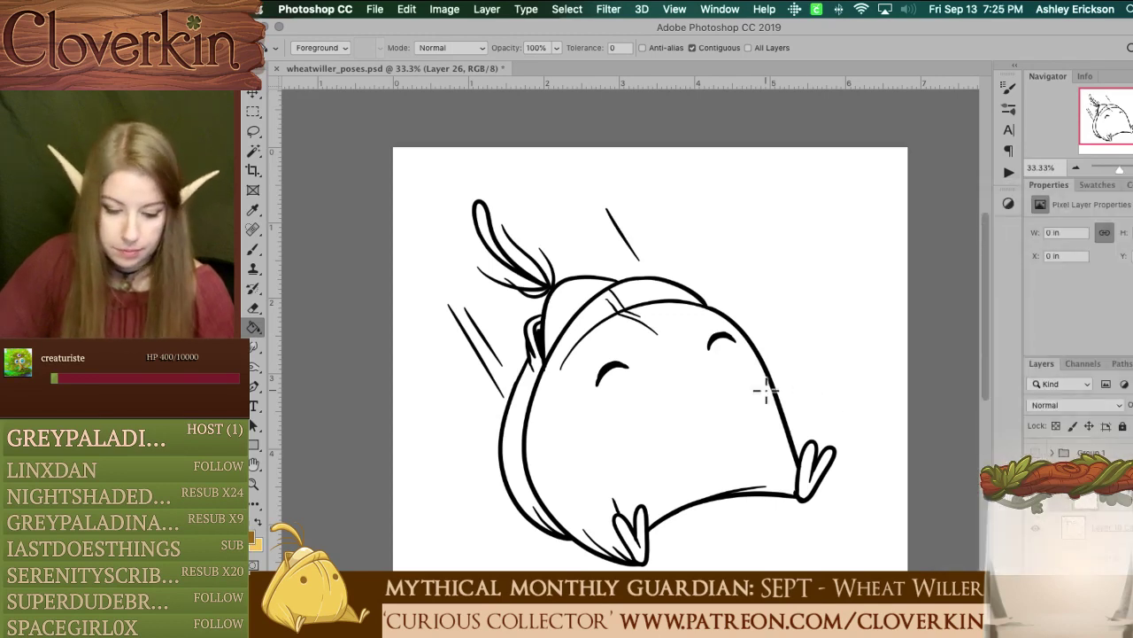
{"action": "left_click", "coordinate": [766, 391]}
Step: On a new layer beneath the line art, select the falling pose's background, expand it by 3 pixels, and invert the selection
{"action": "left_click", "coordinate": [1126, 558]}
{"action": "key", "text": "alt+shift+super+n"}
{"action": "key", "text": "w"}
{"action": "left_click", "coordinate": [776, 341]}
{"action": "key", "text": "F2"}
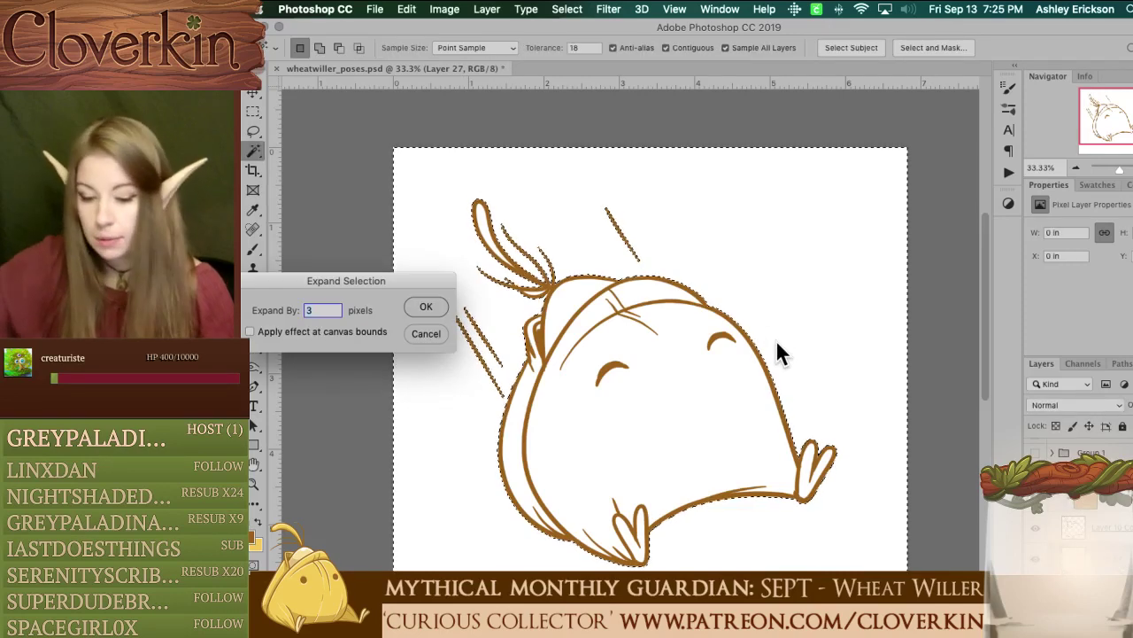
{"action": "key", "text": "Return"}
{"action": "left_click", "coordinate": [586, 9]}
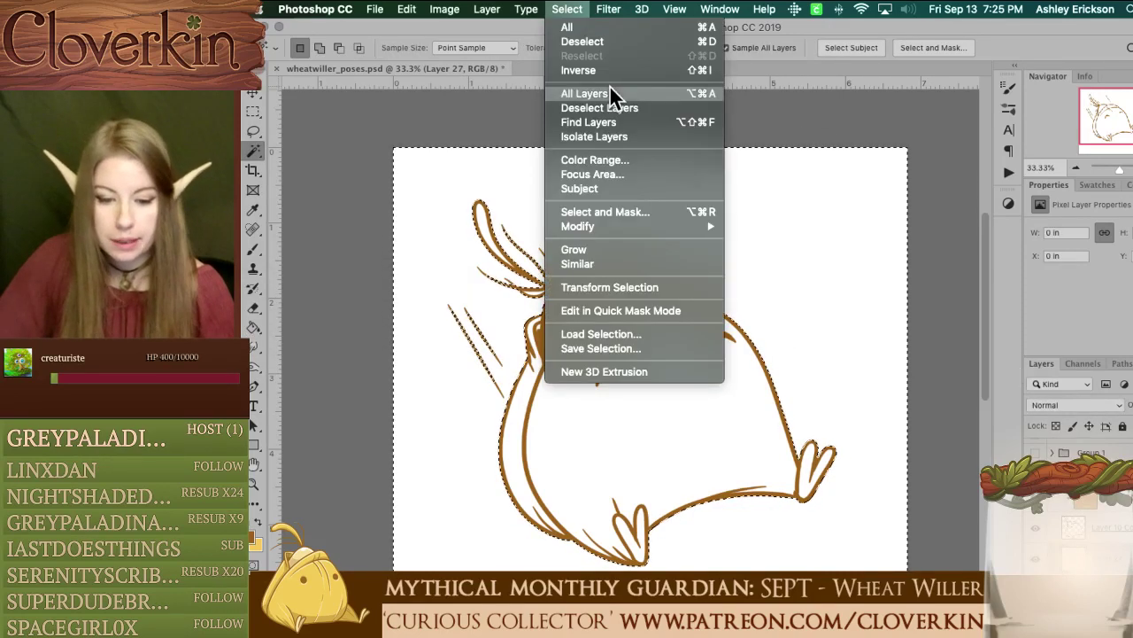
{"action": "left_click", "coordinate": [584, 70]}
Step: Remove the loose motion lines around the falling pose from the selection with the Lasso tool
{"action": "left_click", "coordinate": [254, 131]}
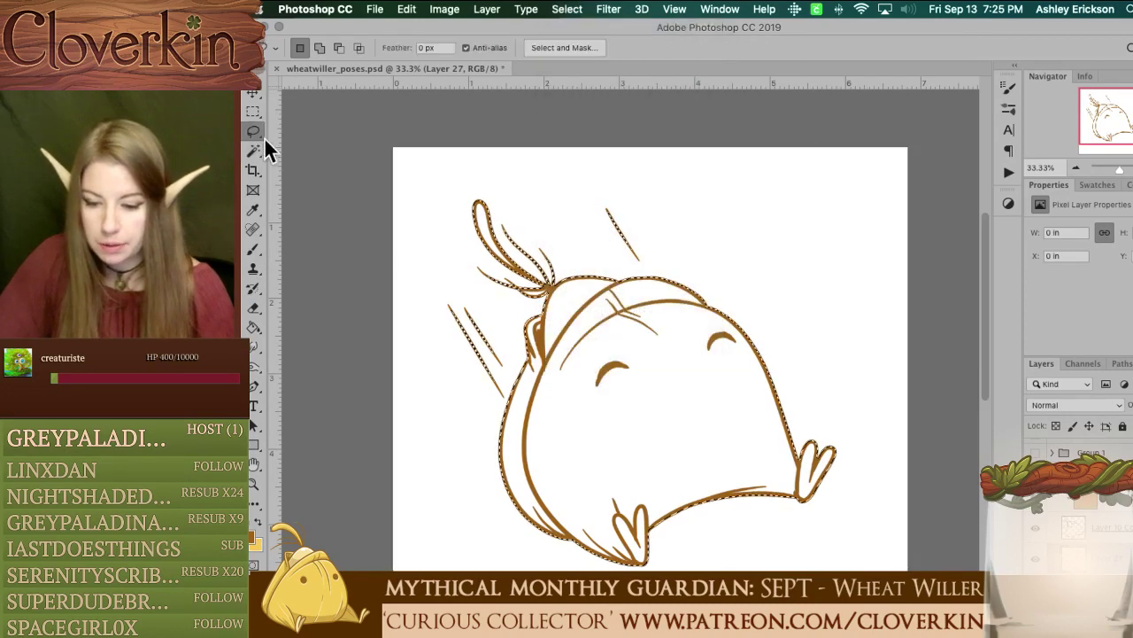
{"action": "mouse_move", "coordinate": [443, 324]}
{"action": "left_mouse_down"}
{"action": "mouse_move", "coordinate": [460, 302]}
{"action": "mouse_move", "coordinate": [495, 323]}
{"action": "mouse_move", "coordinate": [506, 382]}
{"action": "mouse_move", "coordinate": [488, 408]}
{"action": "mouse_move", "coordinate": [431, 329]}
{"action": "left_mouse_up"}
{"action": "mouse_move", "coordinate": [566, 232]}
{"action": "left_mouse_down"}
{"action": "mouse_move", "coordinate": [634, 211]}
{"action": "mouse_move", "coordinate": [641, 233]}
{"action": "left_mouse_up"}
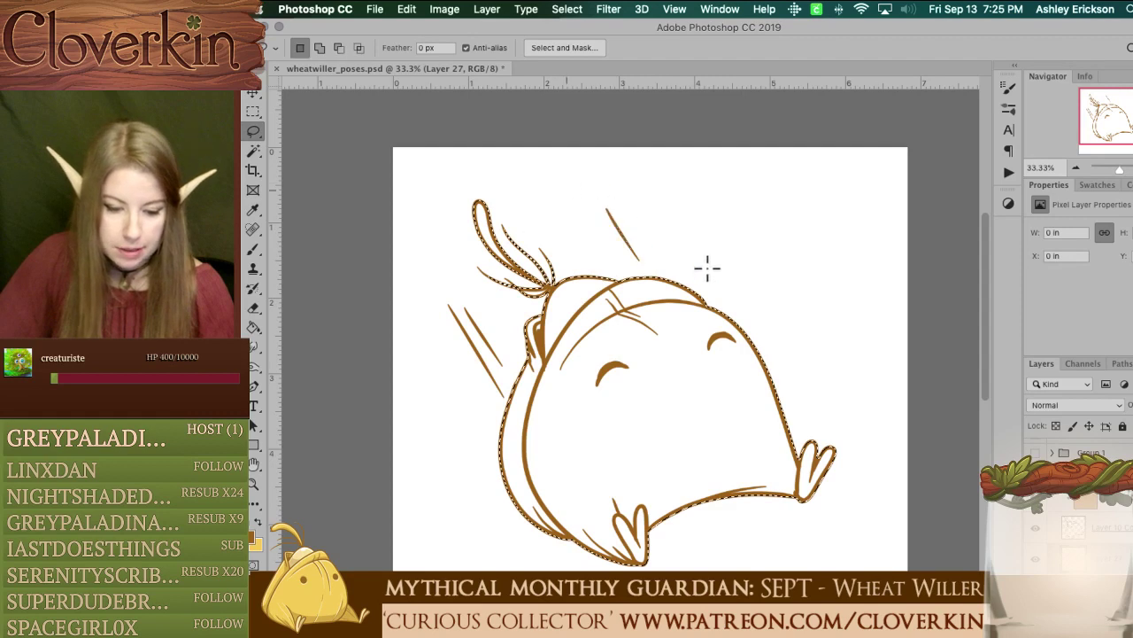
Step: Fill the selected falling character with the flat yellow and deselect
{"action": "key", "text": "g"}
{"action": "left_click", "coordinate": [647, 416]}
{"action": "key", "text": "super+d"}
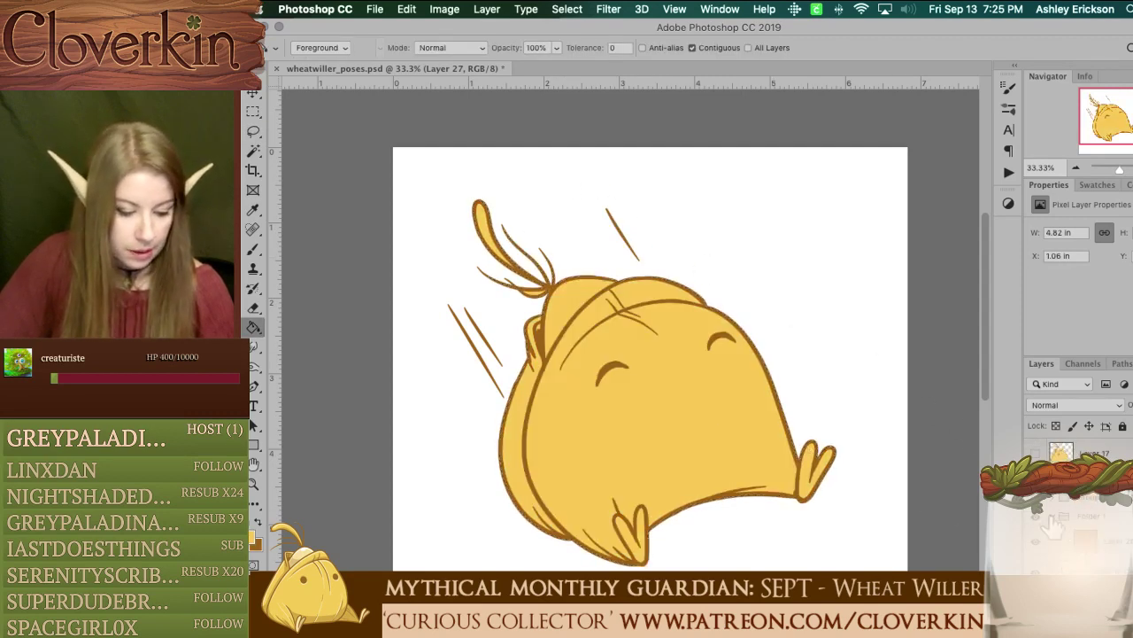
Step: Collapse and hide the falling pose's folder, and show and expand Folder 1 above it
{"action": "left_click", "coordinate": [1052, 515]}
{"action": "left_click", "coordinate": [1035, 515]}
{"action": "left_click", "coordinate": [1035, 498]}
{"action": "left_click", "coordinate": [1053, 498]}
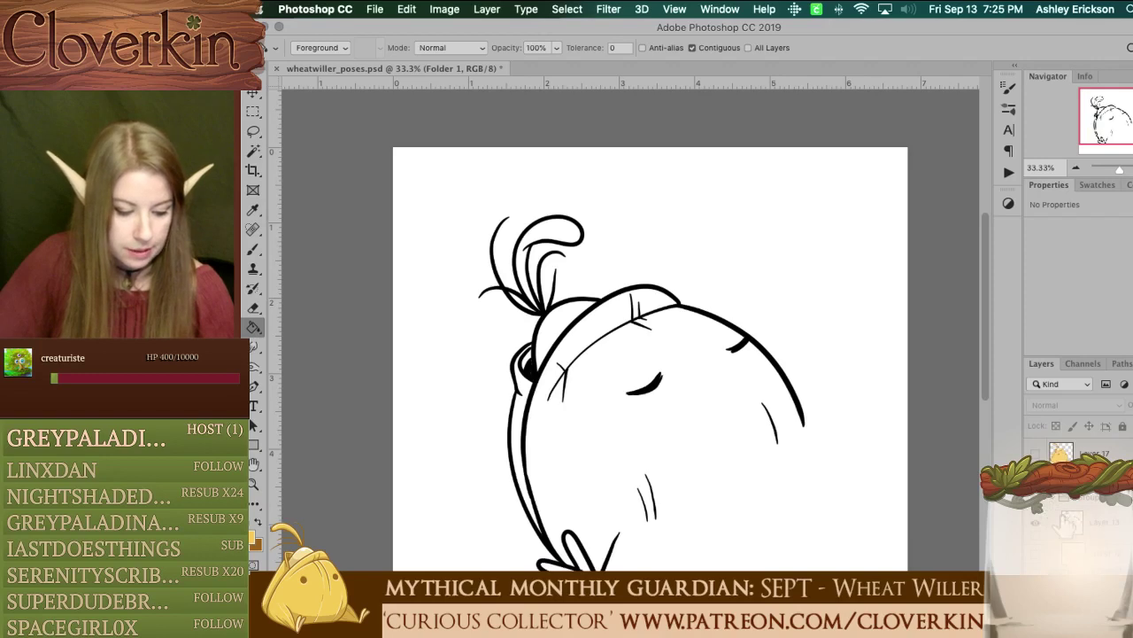
Step: Fill a new layer clipped to the Folder 1 line art with brown, and add an empty layer beneath the line art
{"action": "left_click", "coordinate": [1126, 630]}
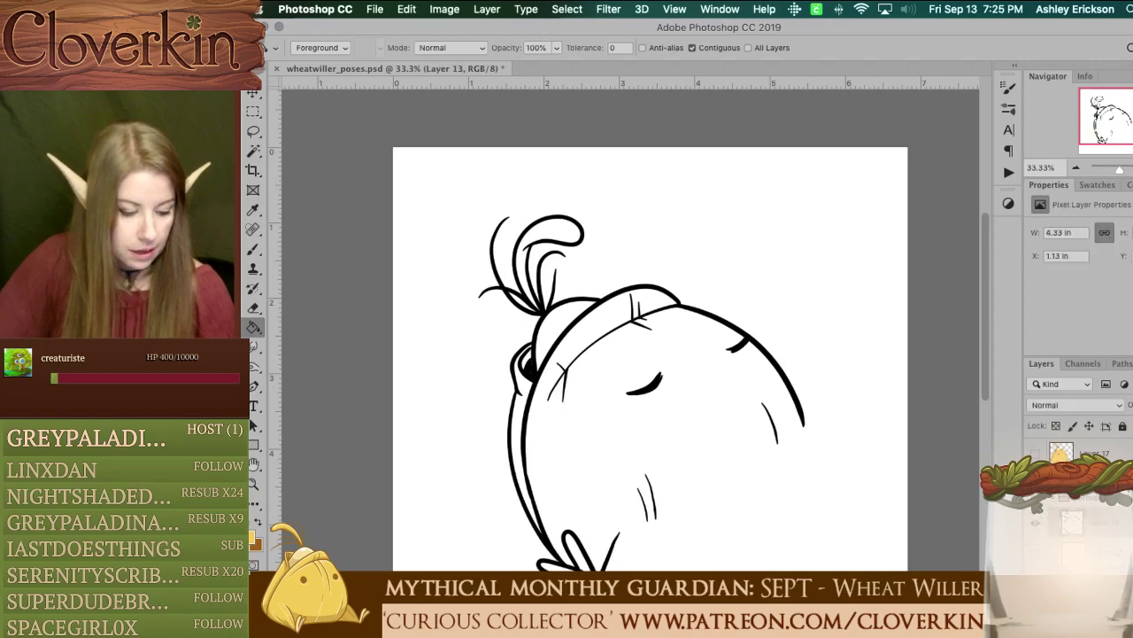
{"action": "right_click", "coordinate": [1085, 526]}
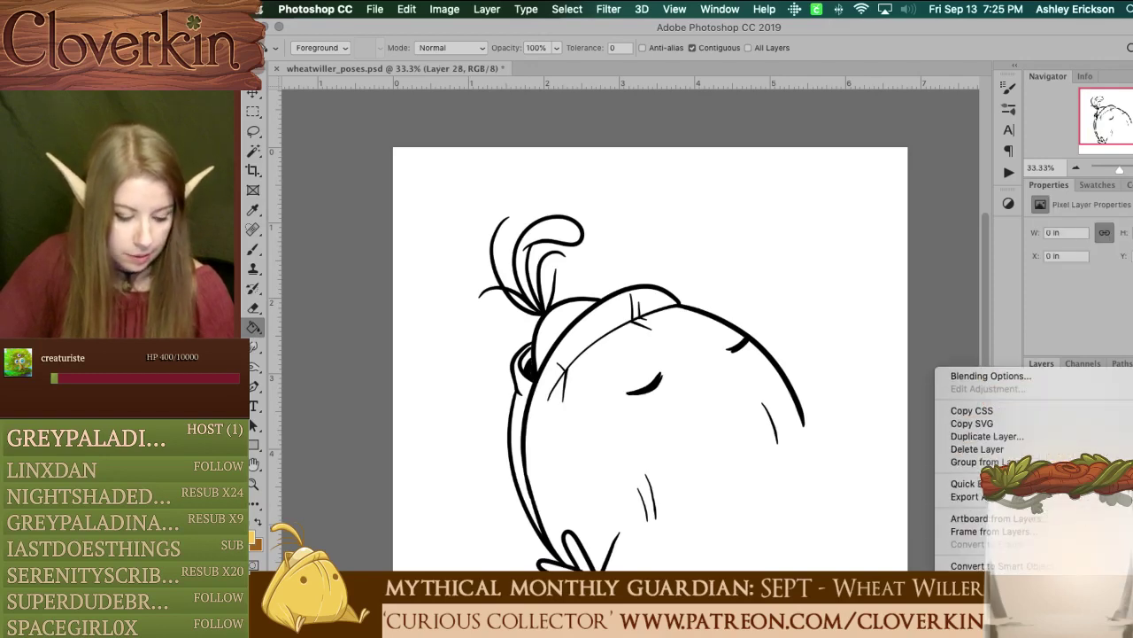
{"action": "left_click", "coordinate": [1085, 531]}
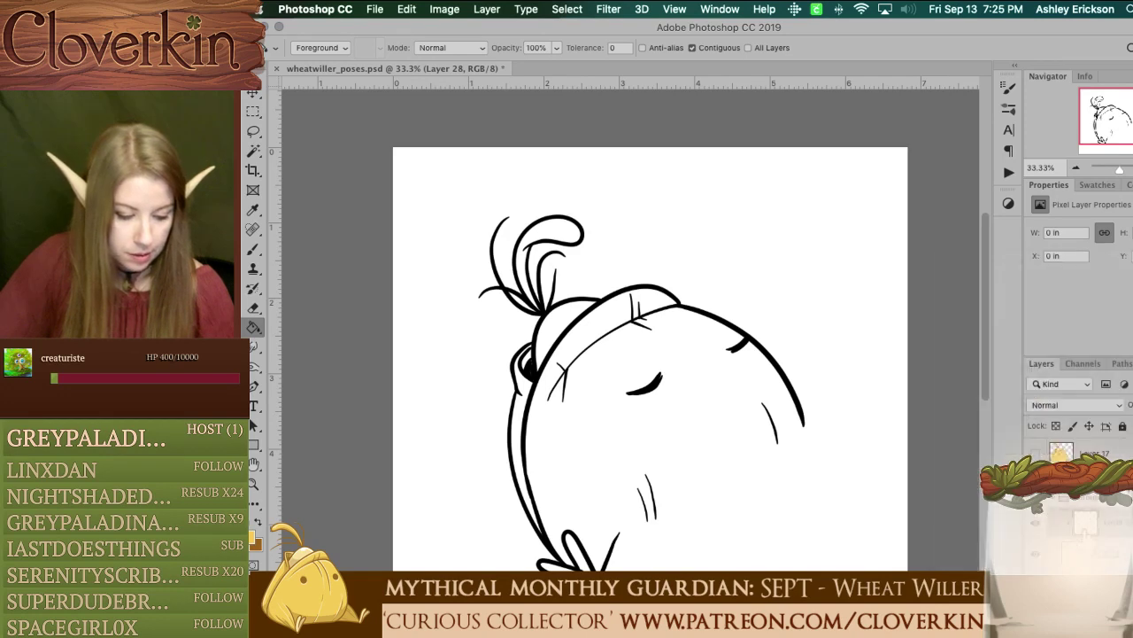
{"action": "left_click", "coordinate": [657, 396]}
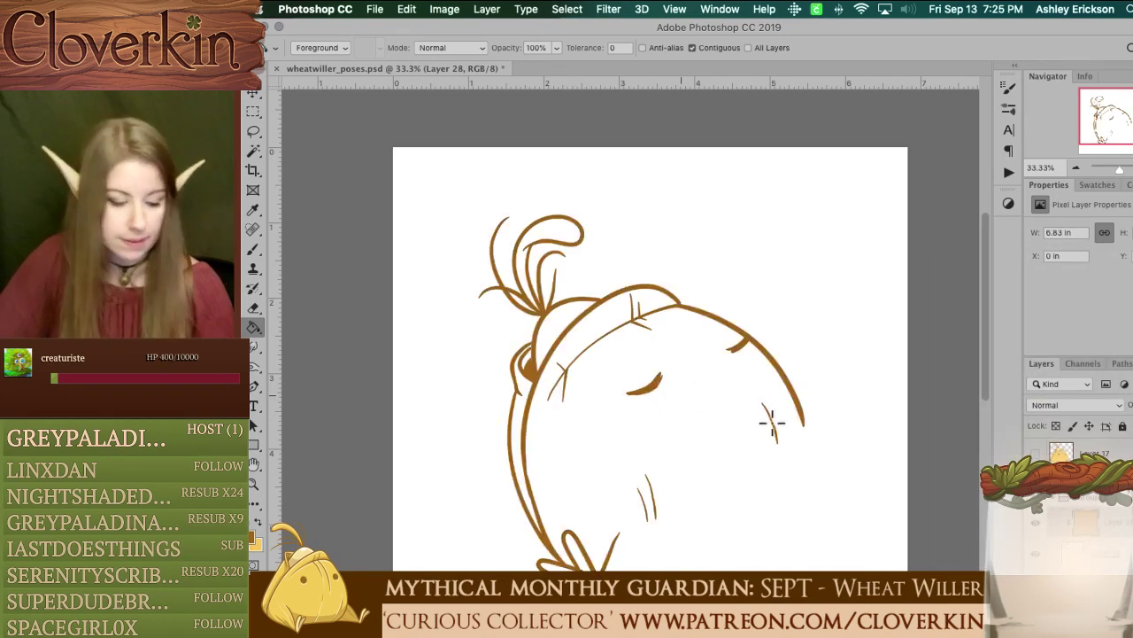
{"action": "left_click", "coordinate": [1098, 553]}
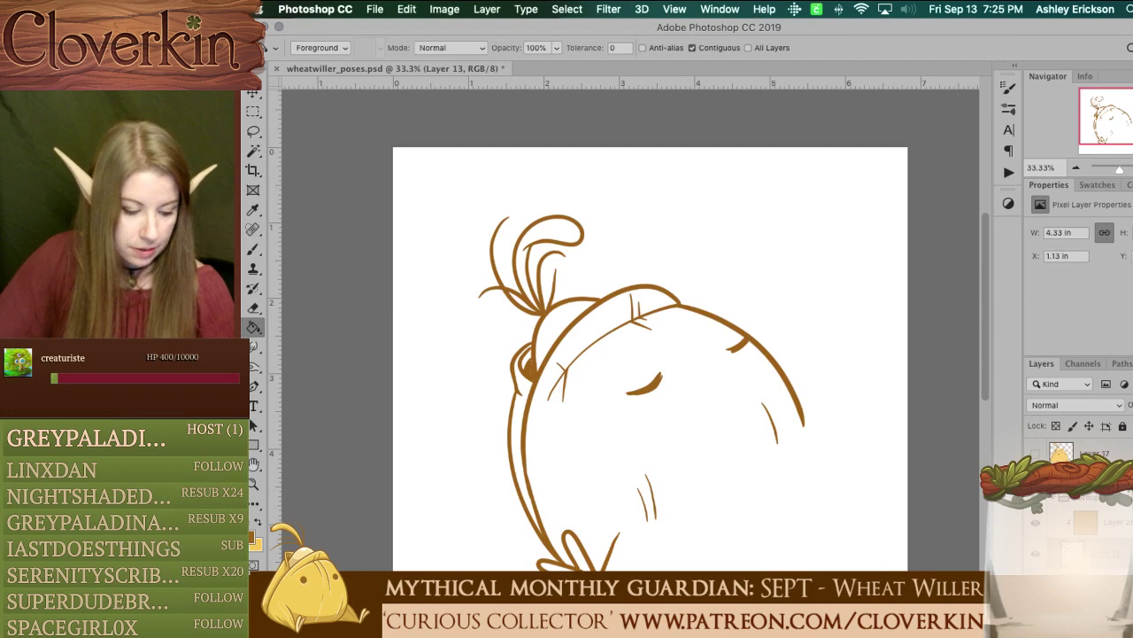
{"action": "scroll", "coordinate": [1071, 495], "scroll_direction": "down", "scroll_amount": 1}
{"action": "left_click", "coordinate": [1125, 624]}
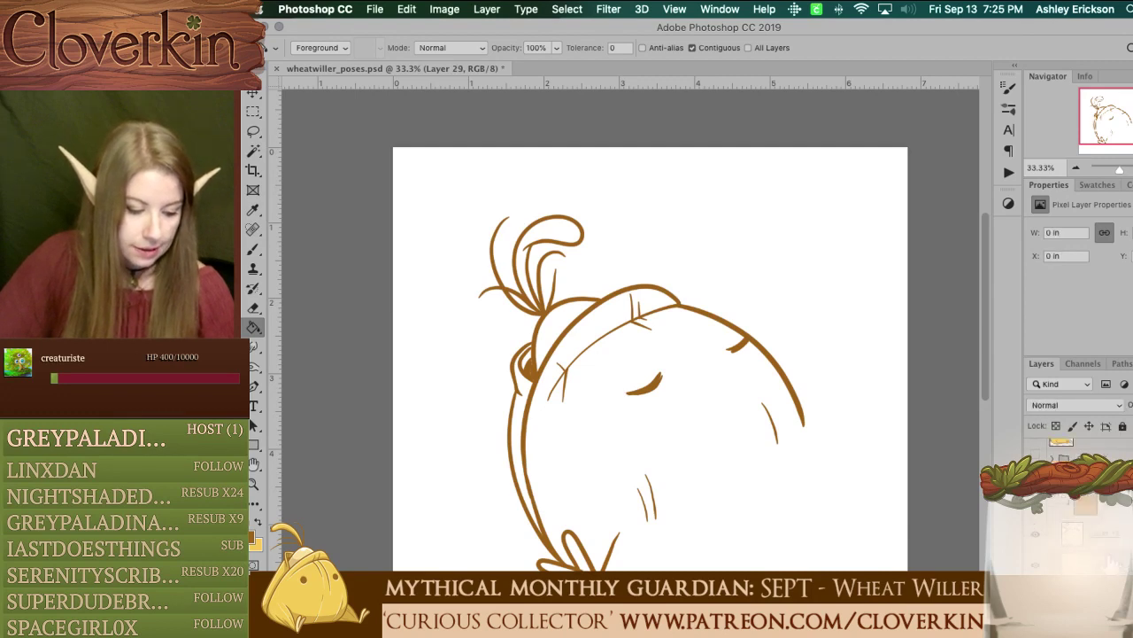
Step: Collapse and hide Folder 1, and show and expand the folder with the front-facing, round-eyed pose
{"action": "left_click", "coordinate": [1052, 478]}
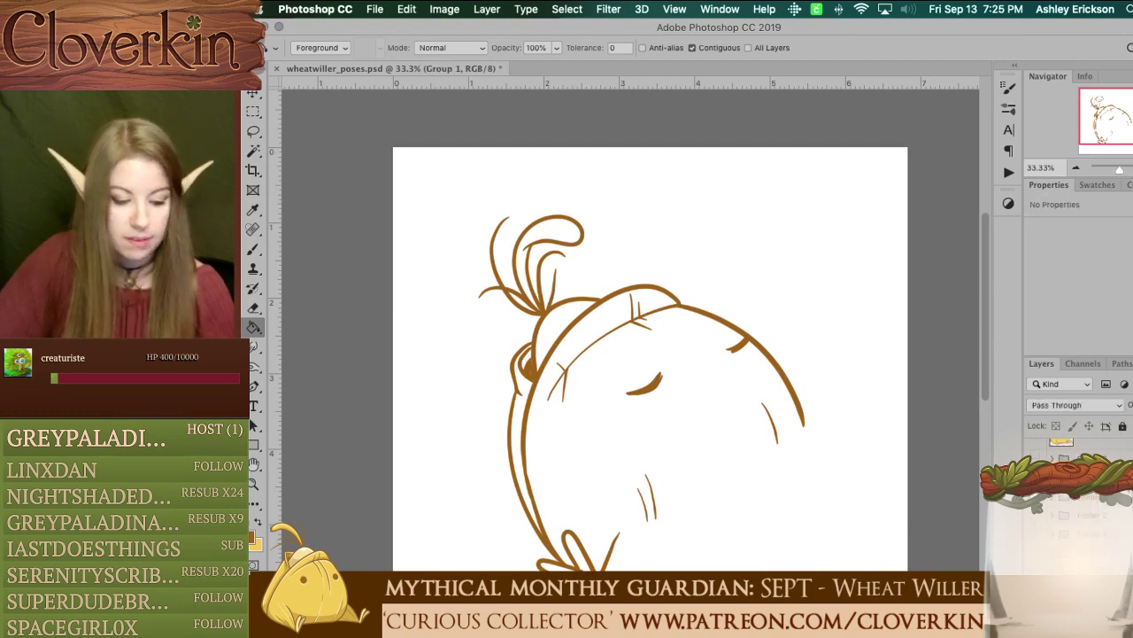
{"action": "left_click", "coordinate": [1036, 478]}
{"action": "left_click", "coordinate": [1035, 459]}
{"action": "left_click", "coordinate": [1052, 458]}
Step: Add a new layer clipped to the front-facing pose's line art and fill it with brown
{"action": "left_click", "coordinate": [1116, 517]}
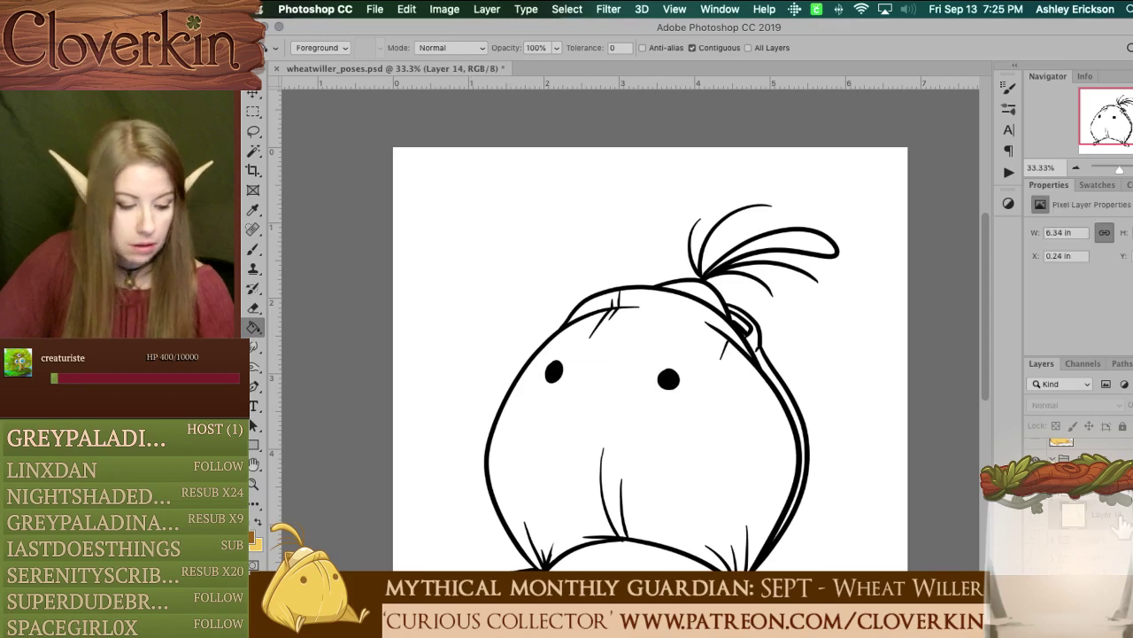
{"action": "right_click", "coordinate": [1045, 508]}
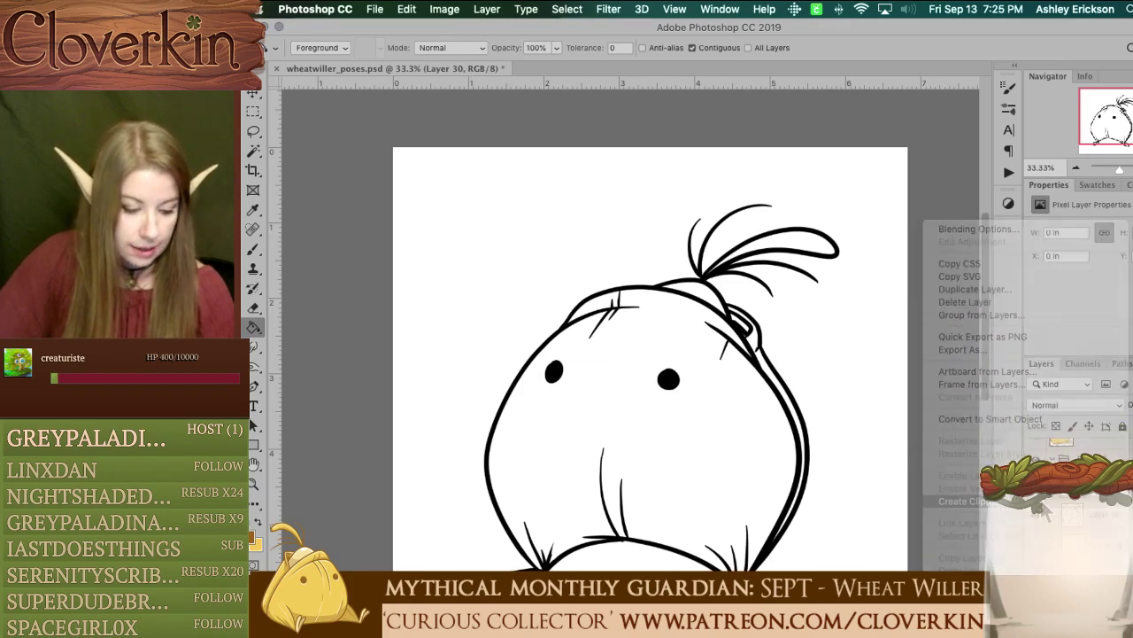
{"action": "left_click", "coordinate": [1047, 510]}
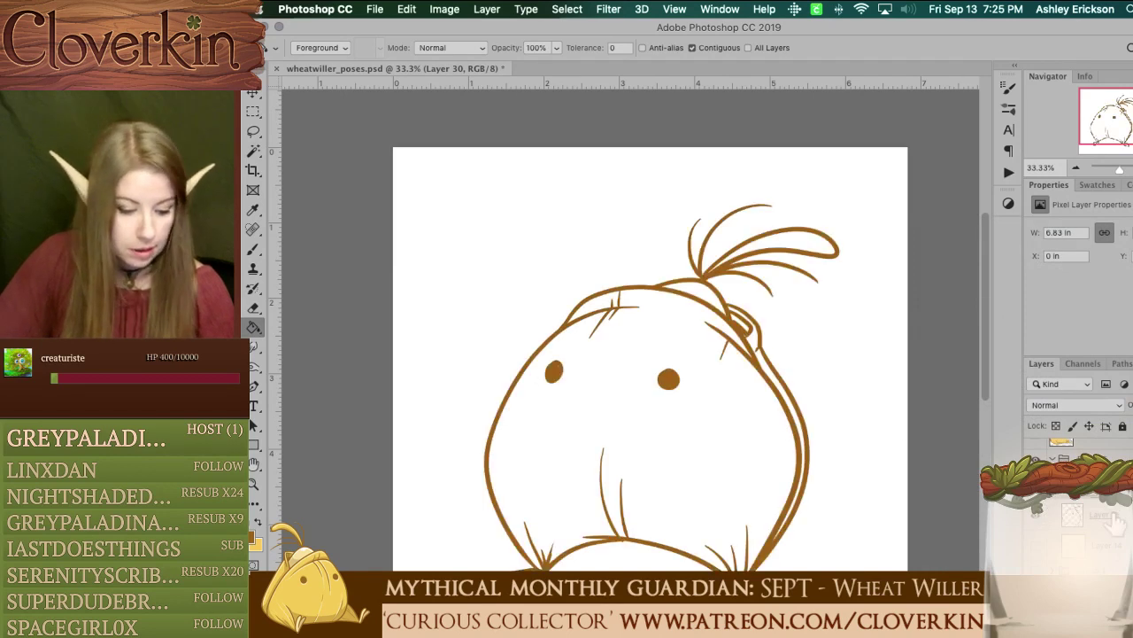
Step: On a new layer beneath the line art, select the front-facing pose's background, expand it by 3 pixels, and invert the selection
{"action": "left_click", "coordinate": [1125, 550]}
{"action": "left_click", "coordinate": [1128, 627]}
{"action": "key", "text": "x"}
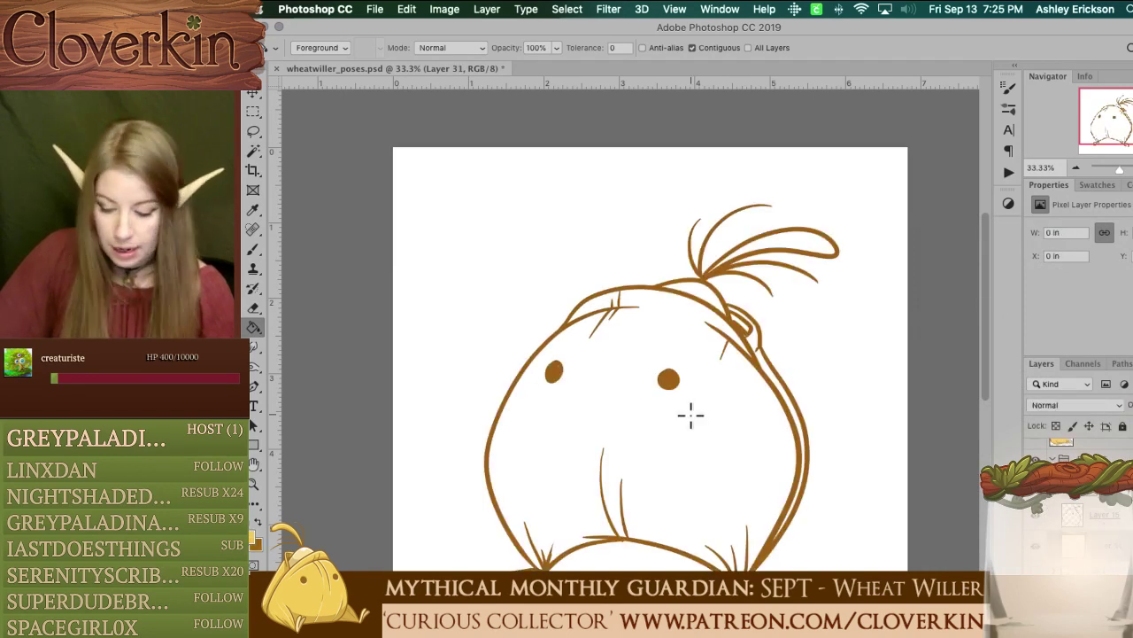
{"action": "key", "text": "w"}
{"action": "left_click", "coordinate": [845, 395]}
{"action": "key", "text": "F2"}
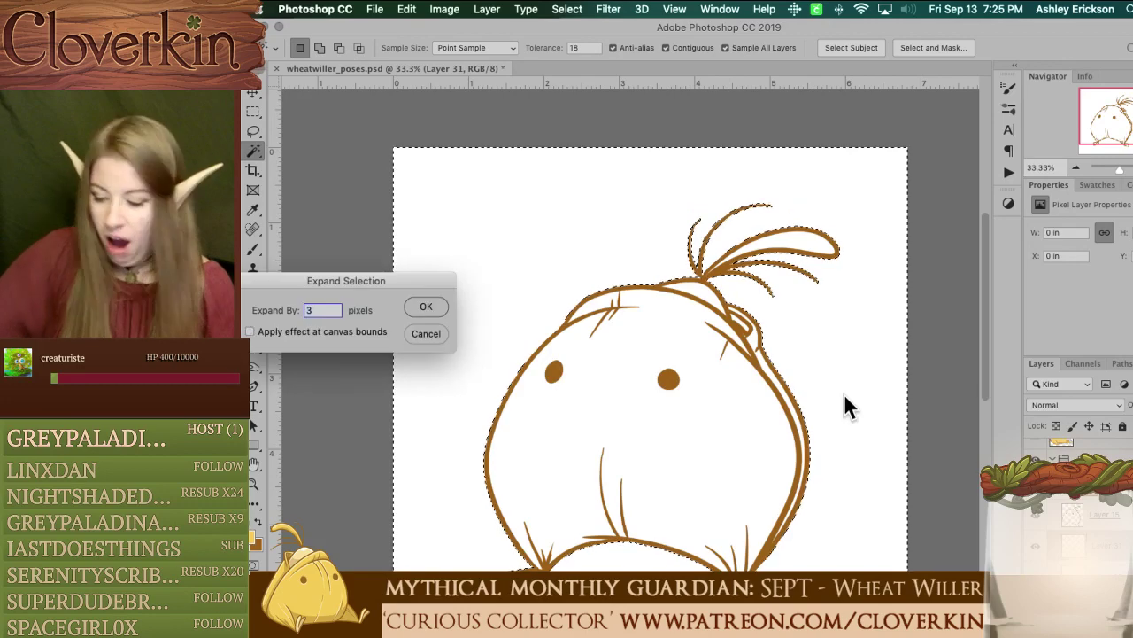
{"action": "key", "text": "Return"}
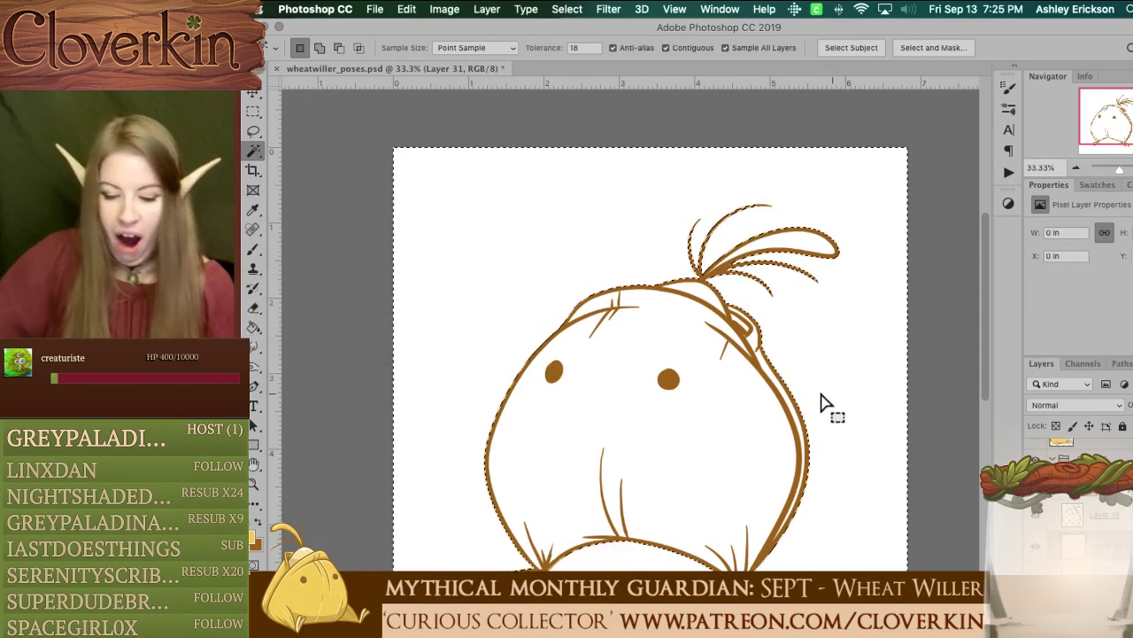
{"action": "left_click", "coordinate": [571, 9]}
{"action": "left_click", "coordinate": [583, 71]}
Step: Fill the selected front-facing character with the flat yellow and deselect
{"action": "key", "text": "g"}
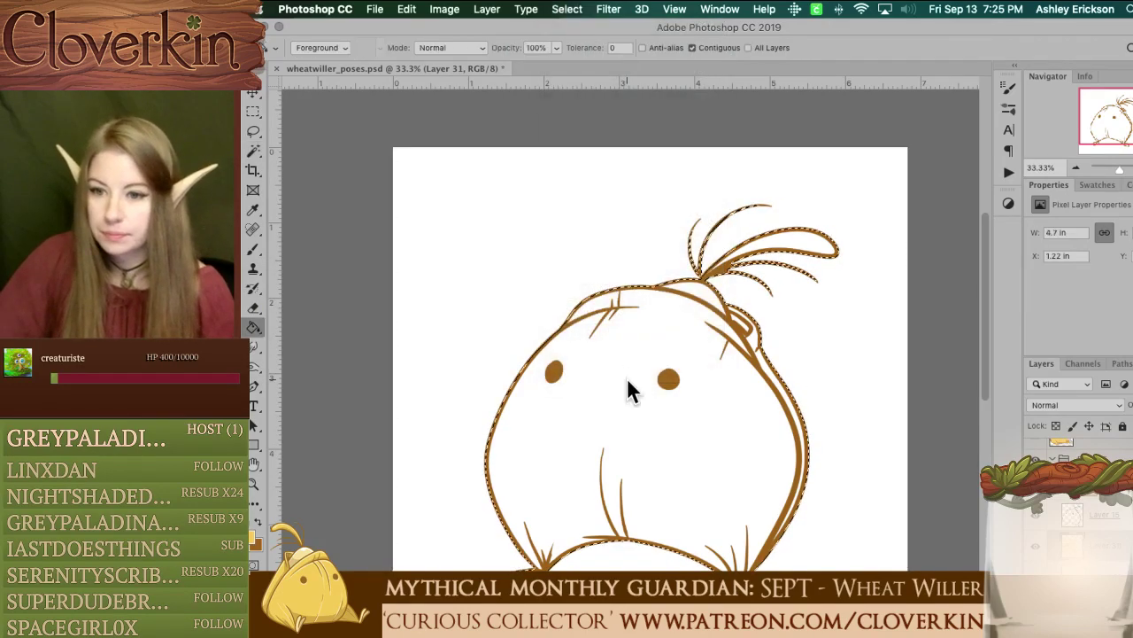
{"action": "left_click", "coordinate": [627, 380]}
{"action": "key", "text": "super+d"}
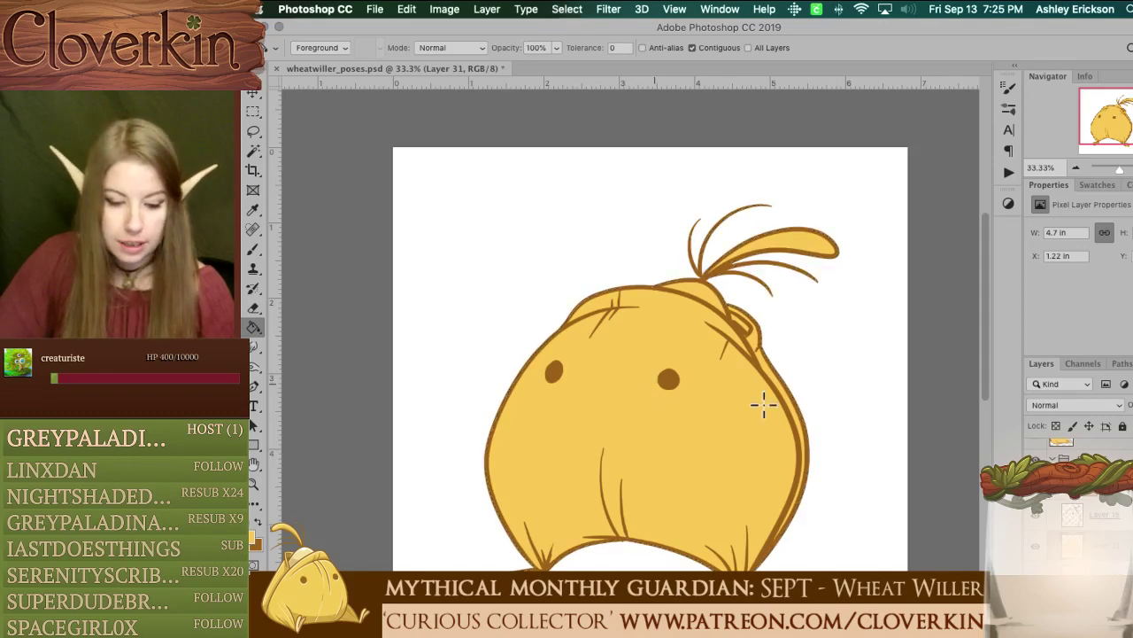
Step: Collapse Folder 6 and hide the front-facing pose
{"action": "left_click", "coordinate": [1094, 458]}
{"action": "scroll", "coordinate": [1094, 460], "scroll_direction": "down", "scroll_amount": 3}
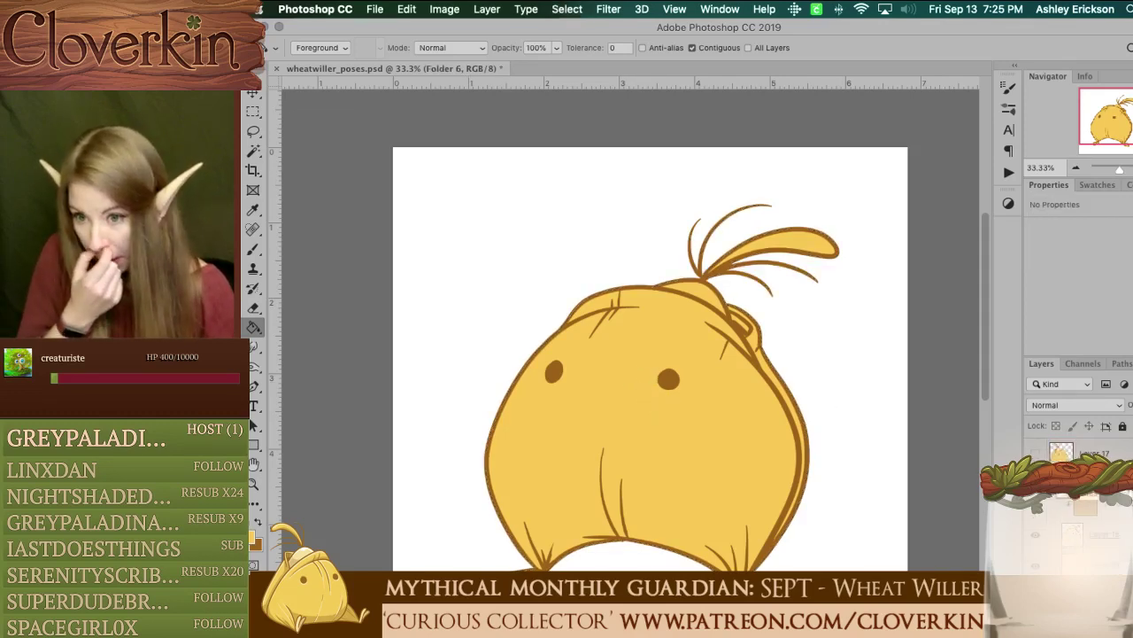
{"action": "left_click", "coordinate": [1053, 478]}
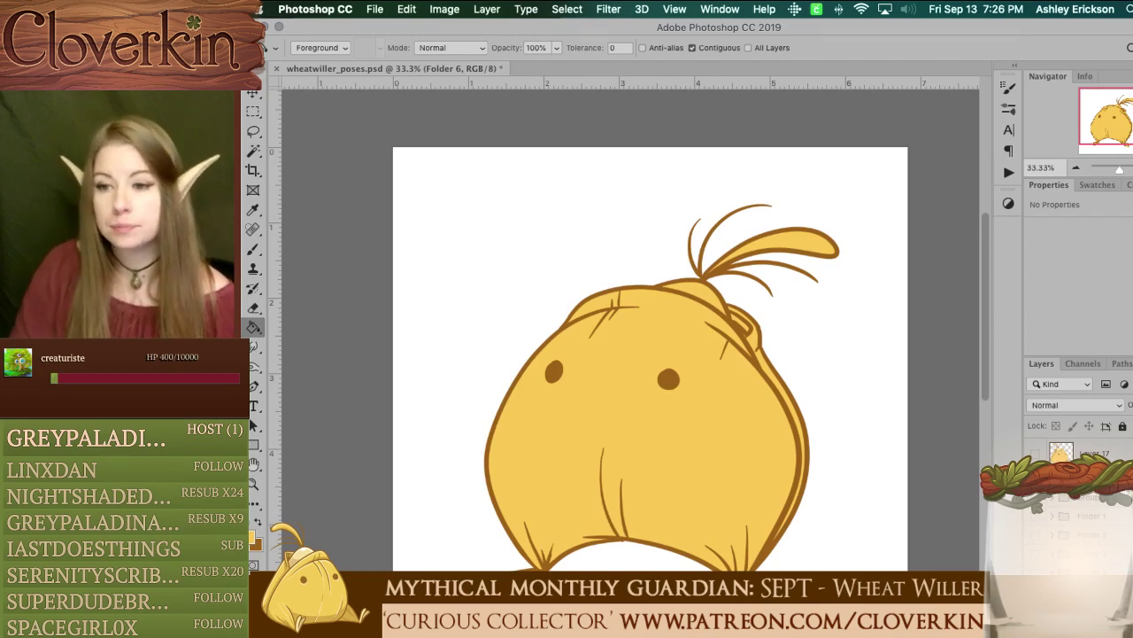
{"action": "left_click", "coordinate": [1036, 608]}
Step: Show the colored pose that has a cream head patch and sample its cream as the foreground color
{"action": "scroll", "coordinate": [1040, 564], "scroll_direction": "down", "scroll_amount": 3}
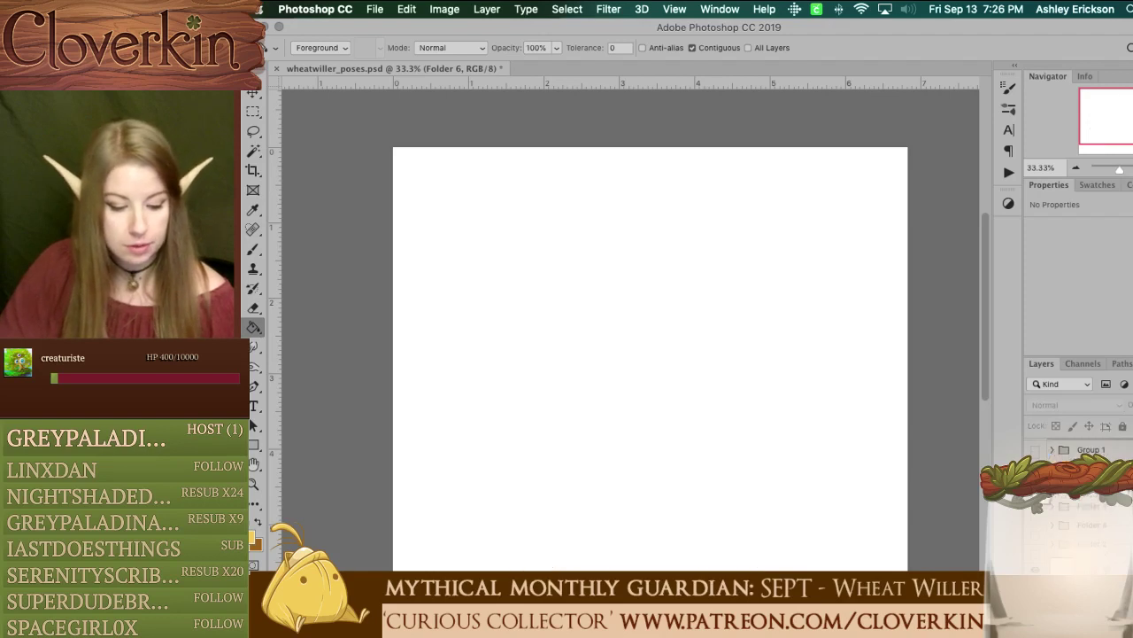
{"action": "key", "text": "ctrl+z"}
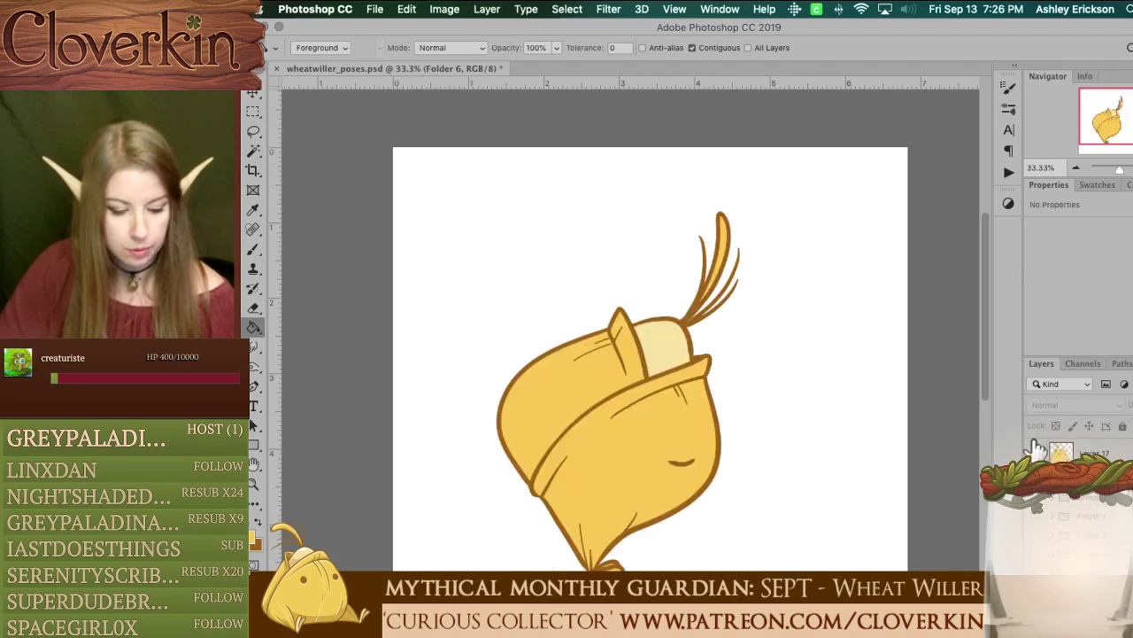
{"action": "key", "text": "b"}
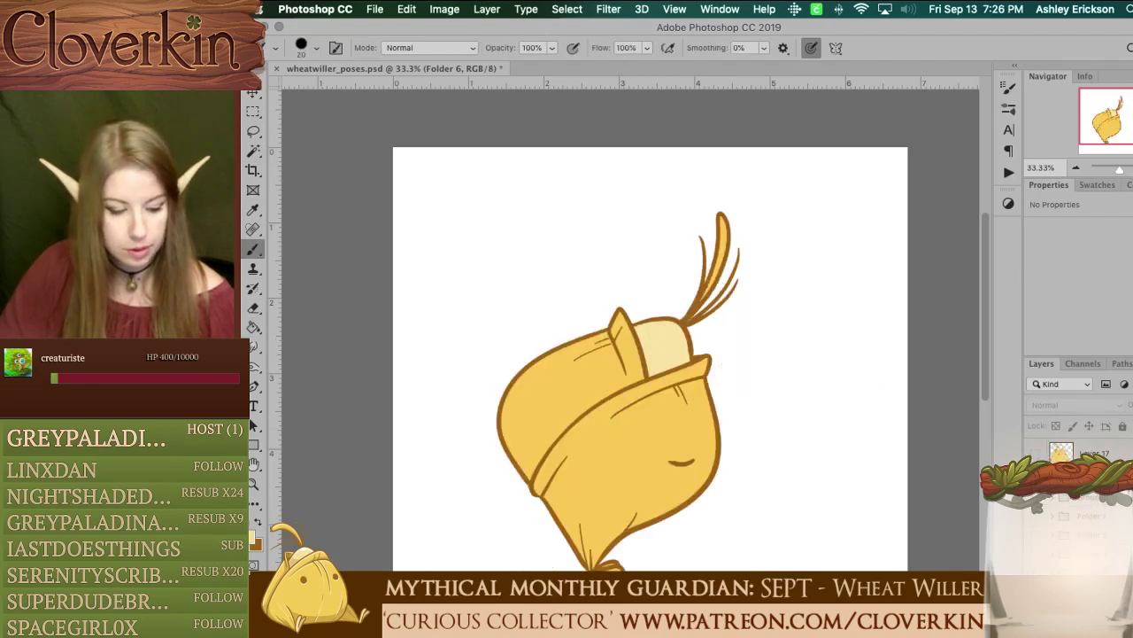
Step: Show the Folder 4 pose, select the exposed head patch below its tuft on the fill layer, and expand the selection by 3 pixels
{"action": "scroll", "coordinate": [1046, 503], "scroll_direction": "down", "scroll_amount": 3}
{"action": "left_click", "coordinate": [1037, 526]}
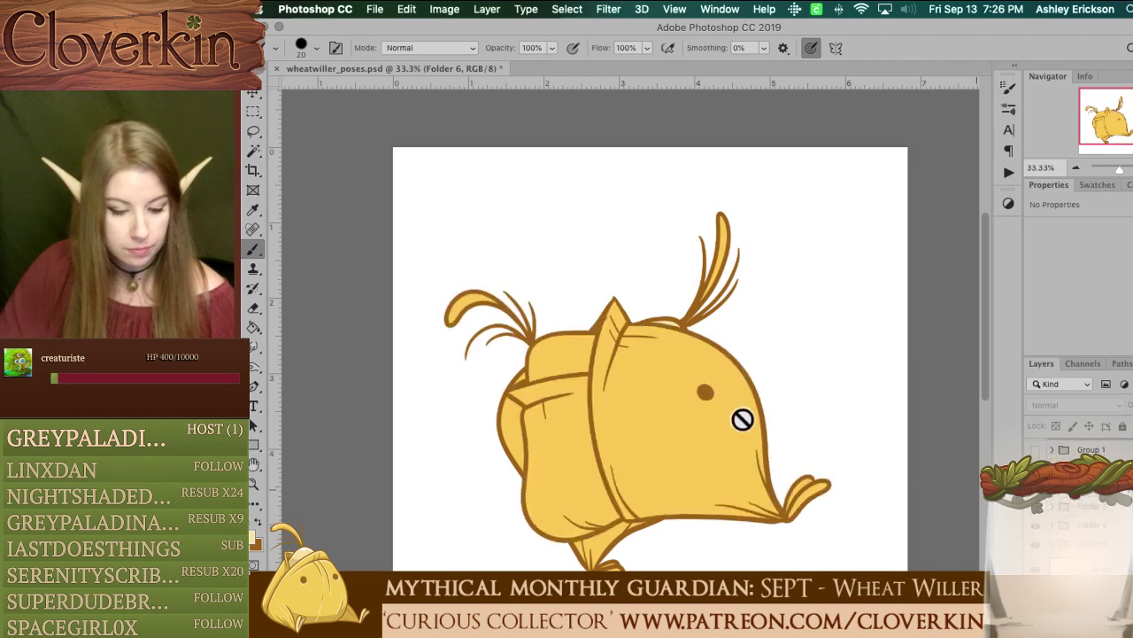
{"action": "left_click", "coordinate": [554, 349], "text": "super"}
{"action": "key", "text": "w"}
{"action": "left_click", "coordinate": [554, 349]}
{"action": "key", "text": "super+alt+e"}
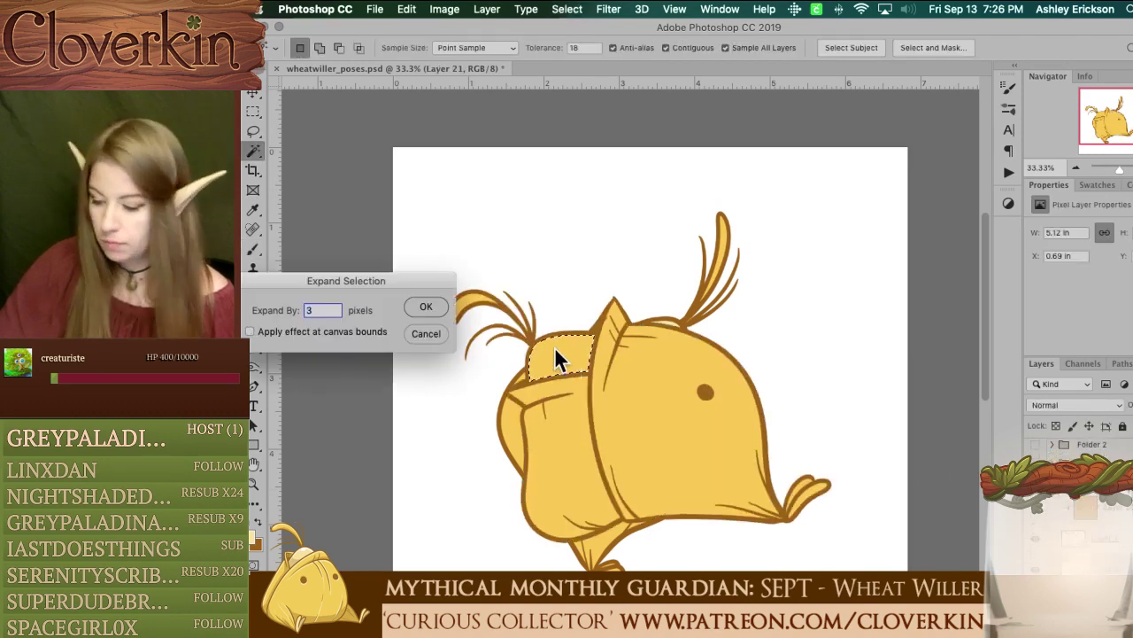
{"action": "key", "text": "Return"}
Step: Fill the selected head patch of the Folder 4 pose with cream and deselect
{"action": "key", "text": "g"}
{"action": "left_click", "coordinate": [549, 350]}
{"action": "key", "text": "ctrl+d"}
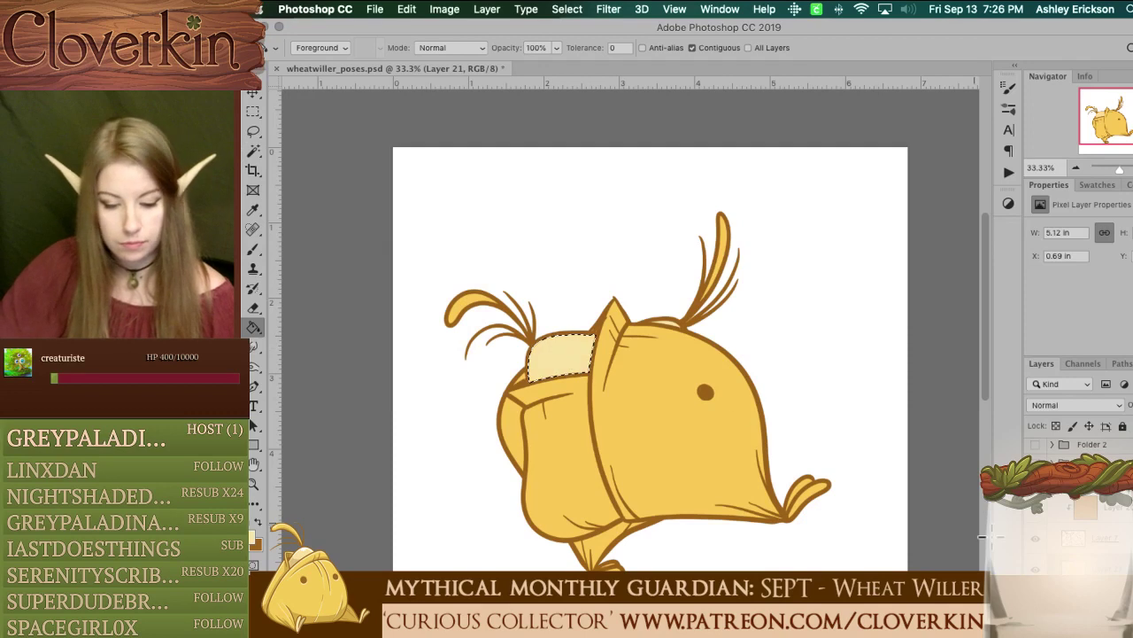
Step: Collapse and hide Folder 4, hide the cream reference pose, and show and expand the folder above Folder 4
{"action": "left_click", "coordinate": [1052, 487]}
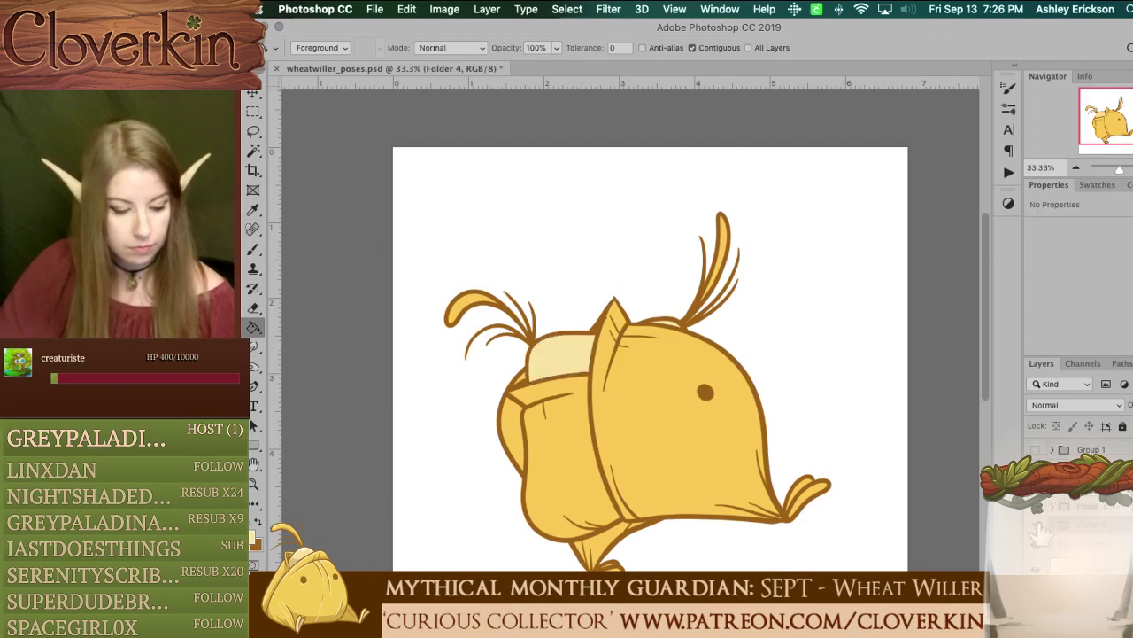
{"action": "left_click", "coordinate": [1037, 525]}
{"action": "left_click", "coordinate": [1037, 542]}
{"action": "left_click", "coordinate": [1038, 510]}
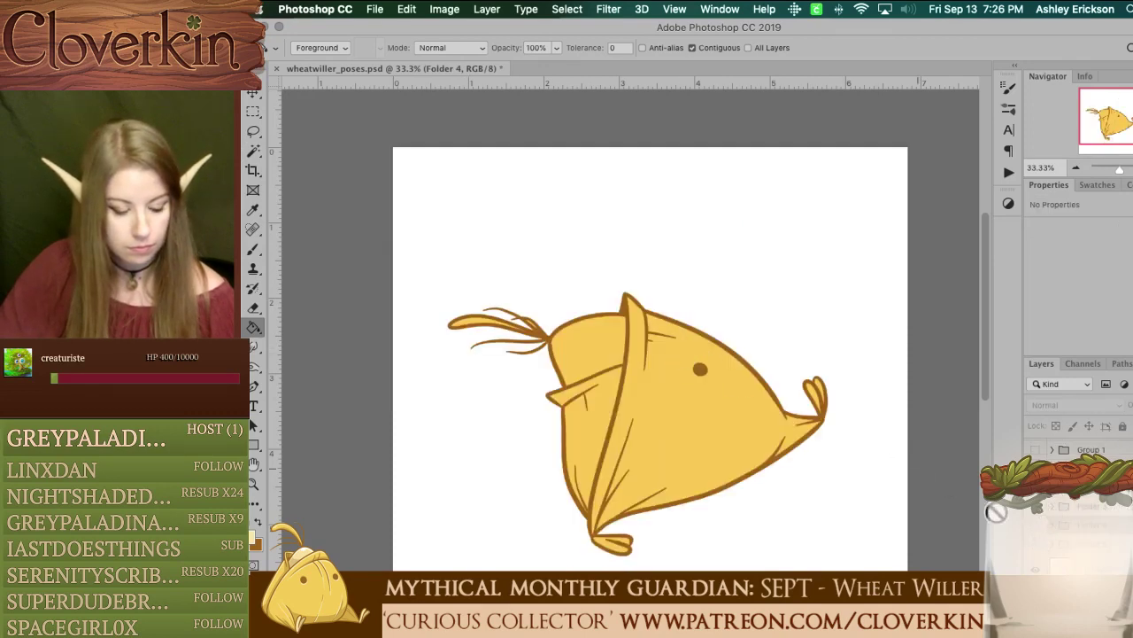
{"action": "left_click", "coordinate": [1037, 524]}
{"action": "left_click", "coordinate": [1037, 529]}
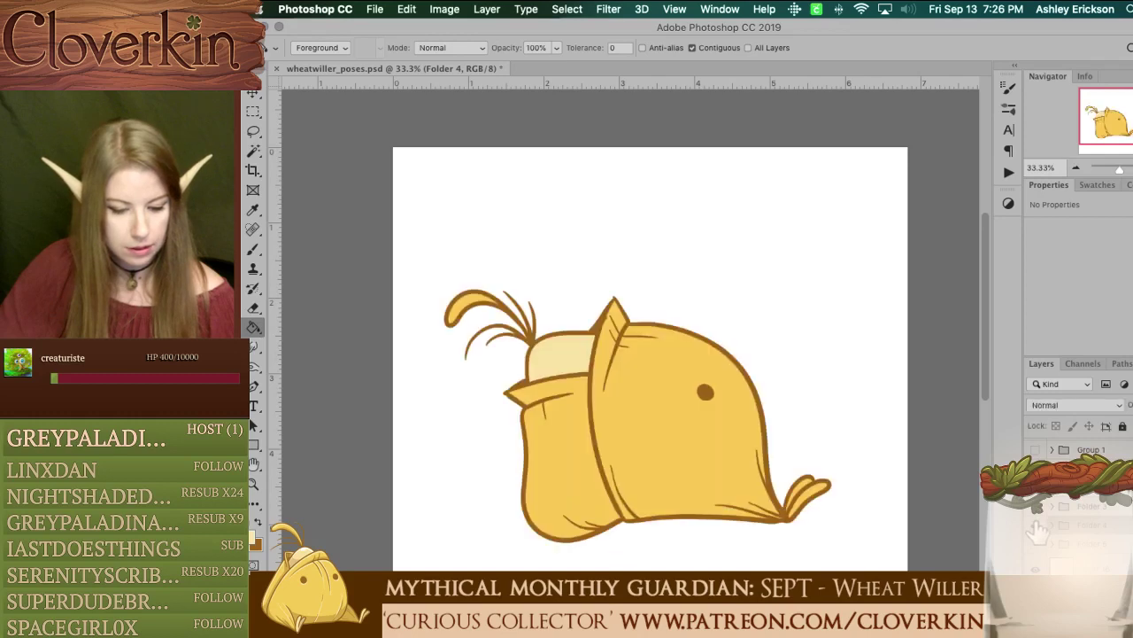
{"action": "left_click", "coordinate": [1036, 525]}
{"action": "left_click", "coordinate": [1036, 507]}
{"action": "left_click", "coordinate": [1052, 507]}
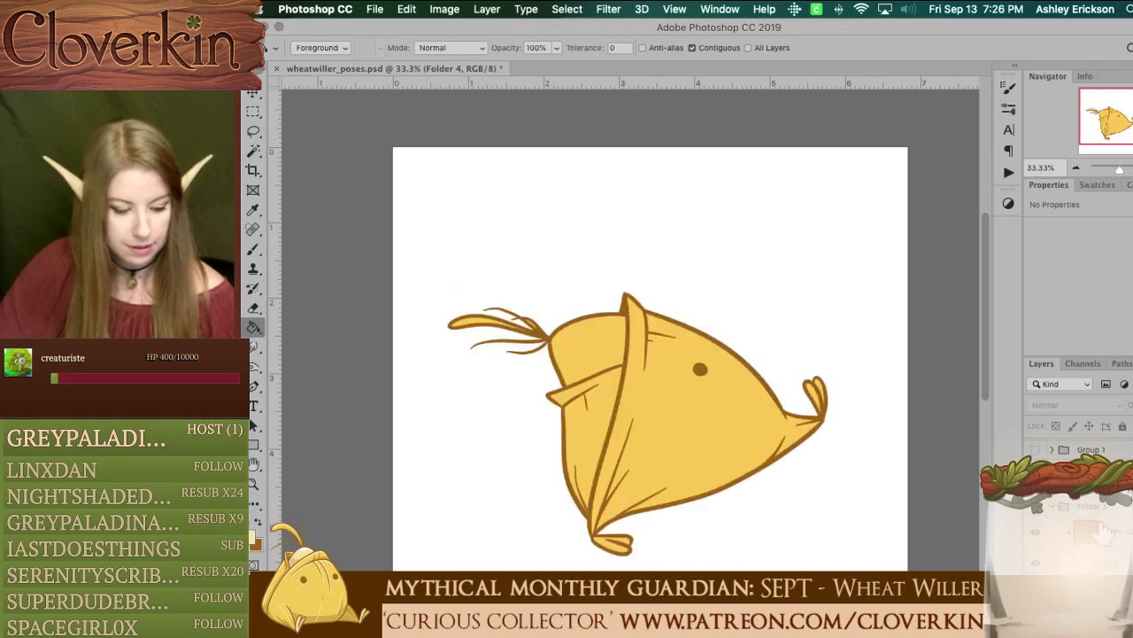
Step: On Folder 3's fill layer, select the exposed head patch beside the tuft, expand the selection, and fill it with cream
{"action": "left_click", "coordinate": [1117, 545]}
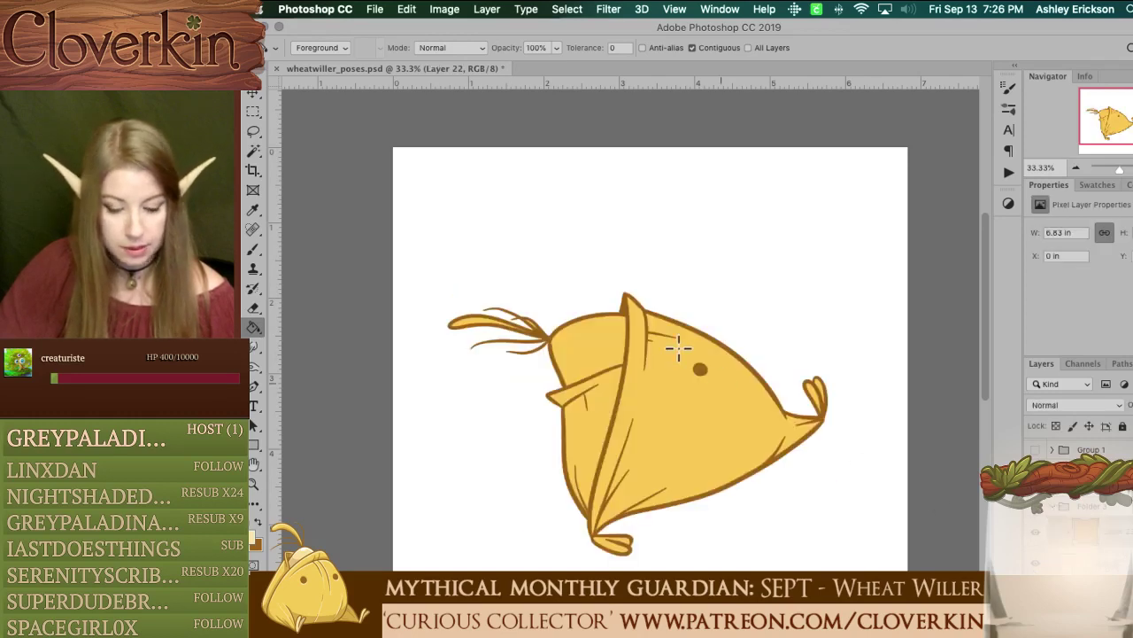
{"action": "left_click", "coordinate": [1118, 530]}
{"action": "key", "text": "w"}
{"action": "left_click", "coordinate": [590, 351]}
{"action": "key", "text": "super+e"}
{"action": "key", "text": "Return"}
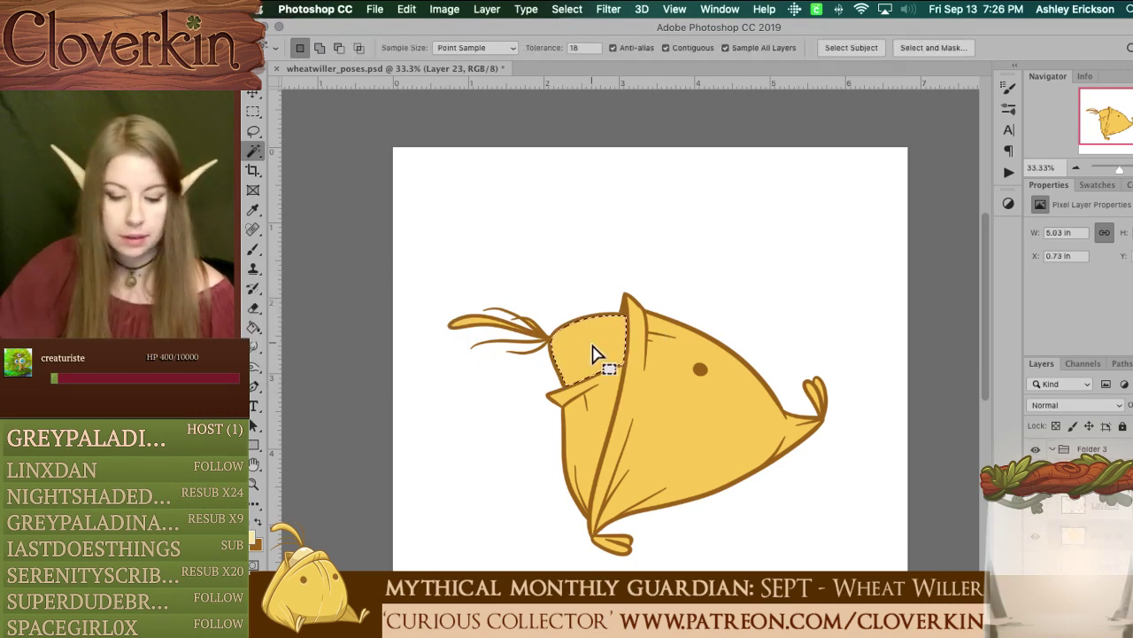
{"action": "key", "text": "g"}
{"action": "left_click", "coordinate": [584, 336]}
{"action": "key", "text": "ctrl+d"}
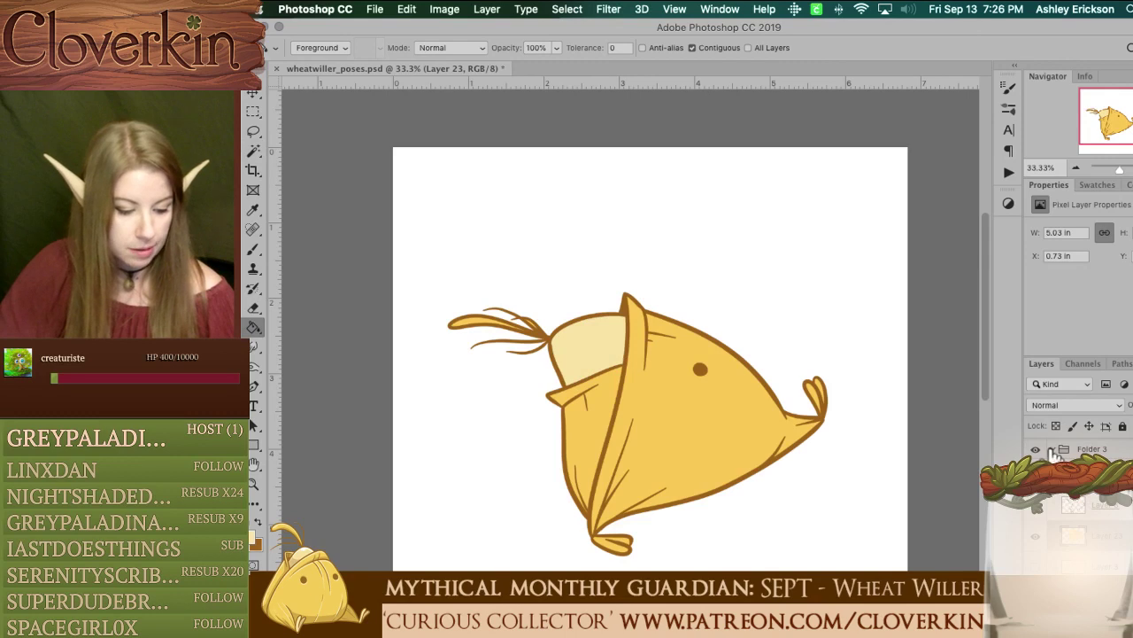
Step: Collapse and hide Folder 3, and show and expand Folder 2 above it
{"action": "left_click", "coordinate": [1051, 449]}
{"action": "left_click", "coordinate": [1035, 507]}
{"action": "left_click", "coordinate": [1035, 488]}
{"action": "left_click", "coordinate": [1052, 489]}
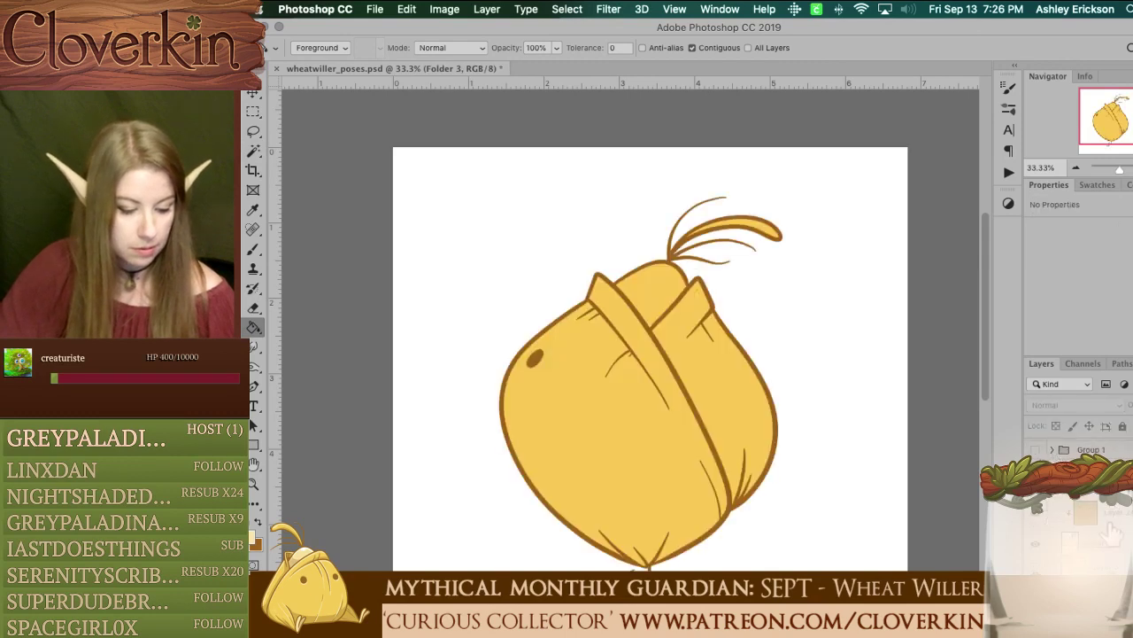
Step: On Folder 2's fill layer, select the exposed head patch below the tuft, expand the selection, and fill it with cream
{"action": "left_click", "coordinate": [1062, 512]}
{"action": "key", "text": "w"}
{"action": "left_click", "coordinate": [678, 292]}
{"action": "key", "text": "ctrl+alt+e"}
{"action": "key", "text": "Return"}
{"action": "key", "text": "g"}
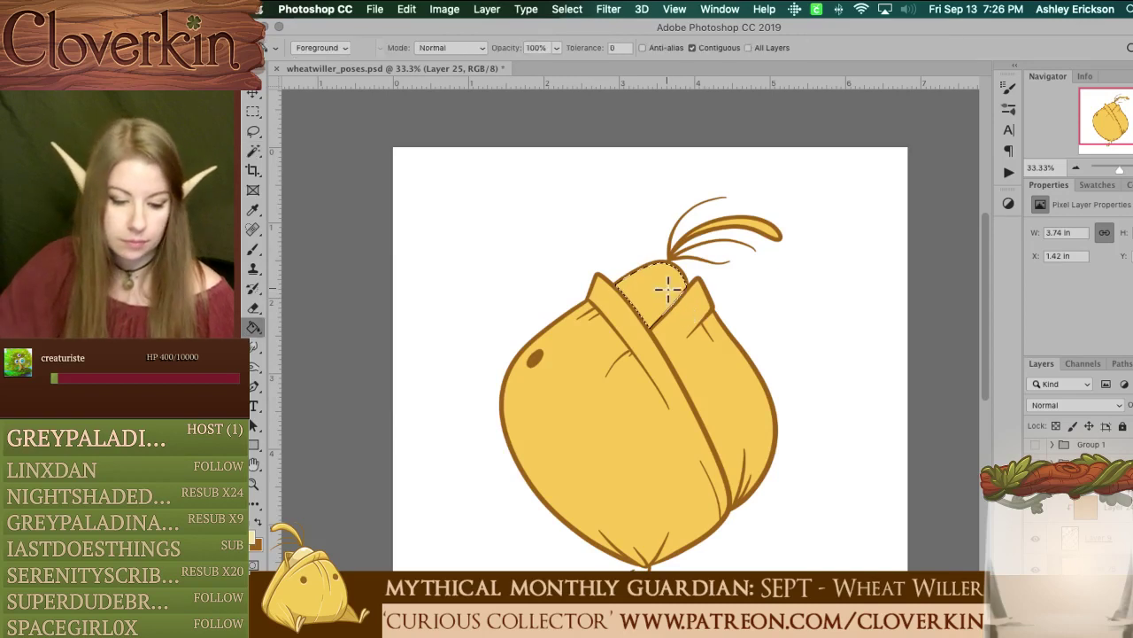
{"action": "left_click", "coordinate": [670, 286]}
Step: Collapse and hide Folder 2, and show and expand Folder 1 above it
{"action": "left_click", "coordinate": [1074, 517]}
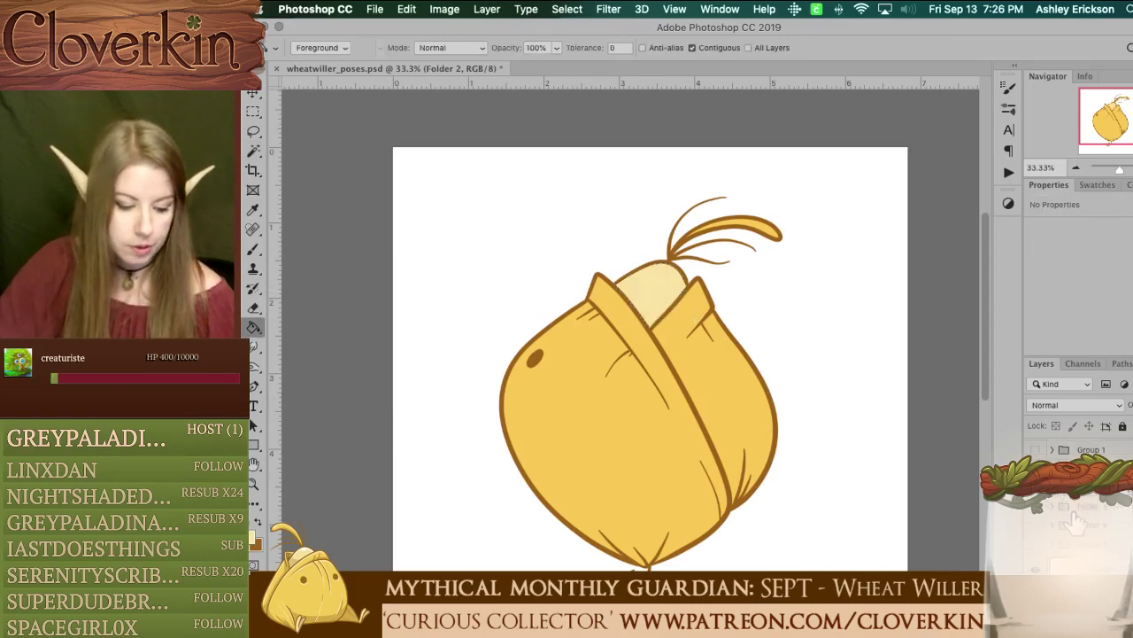
{"action": "left_click", "coordinate": [1035, 487]}
{"action": "left_click", "coordinate": [1035, 468]}
{"action": "left_click", "coordinate": [1052, 469]}
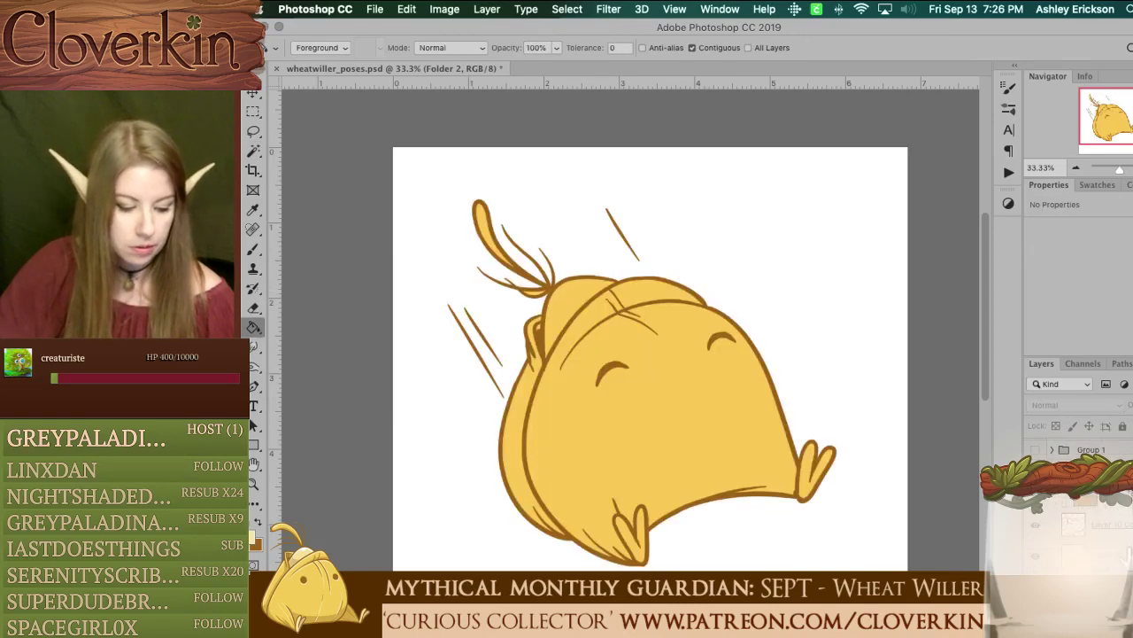
Step: On Folder 1's fill layer, select the exposed head patch, expand the selection by 3 pixels, and fill it with cream
{"action": "left_click", "coordinate": [1098, 555]}
{"action": "key", "text": "w"}
{"action": "left_click", "coordinate": [576, 294]}
{"action": "key", "text": "F6"}
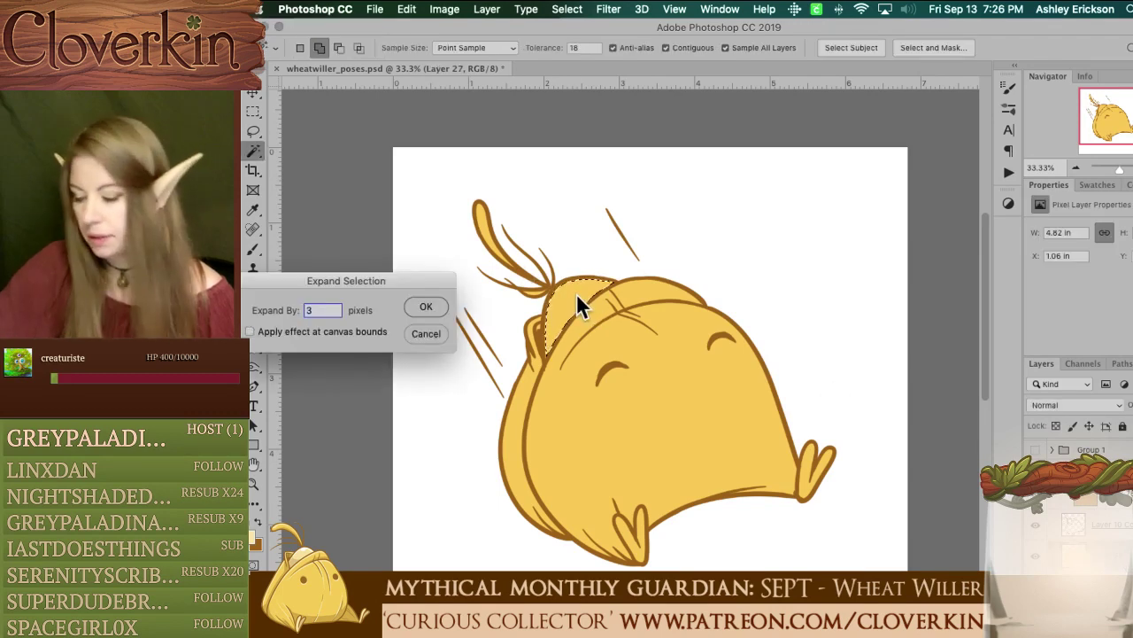
{"action": "key", "text": "Return"}
{"action": "key", "text": "g"}
{"action": "left_click", "coordinate": [580, 301]}
{"action": "key", "text": "ctrl+d"}
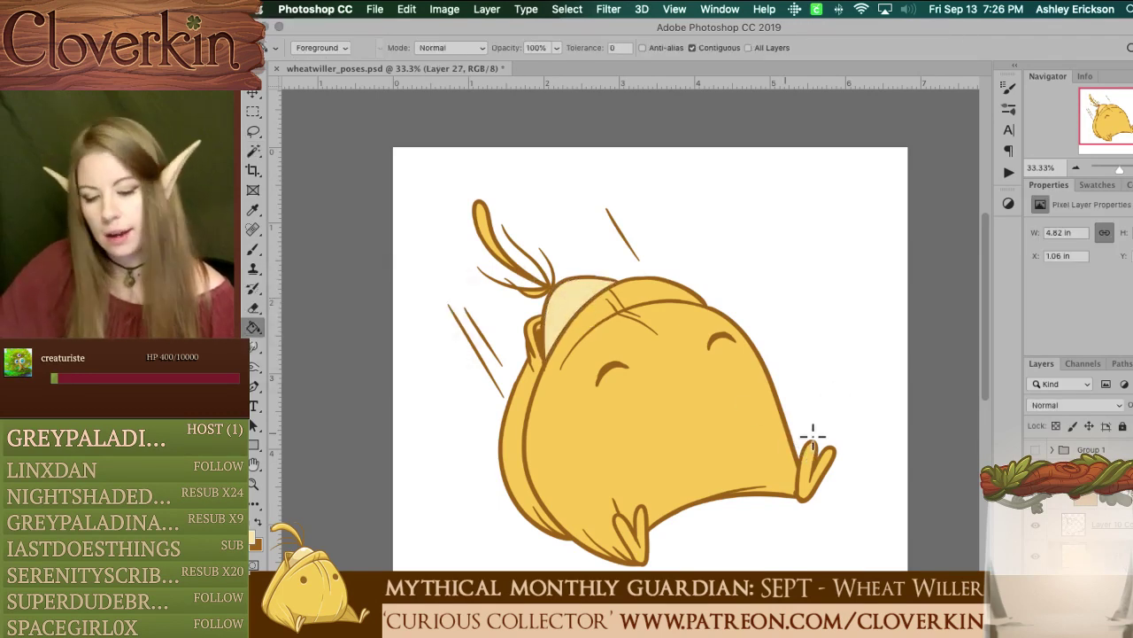
Step: Collapse and hide Folder 1, and show and expand Group 1 with the uncolored line-art pose
{"action": "left_click", "coordinate": [1052, 468]}
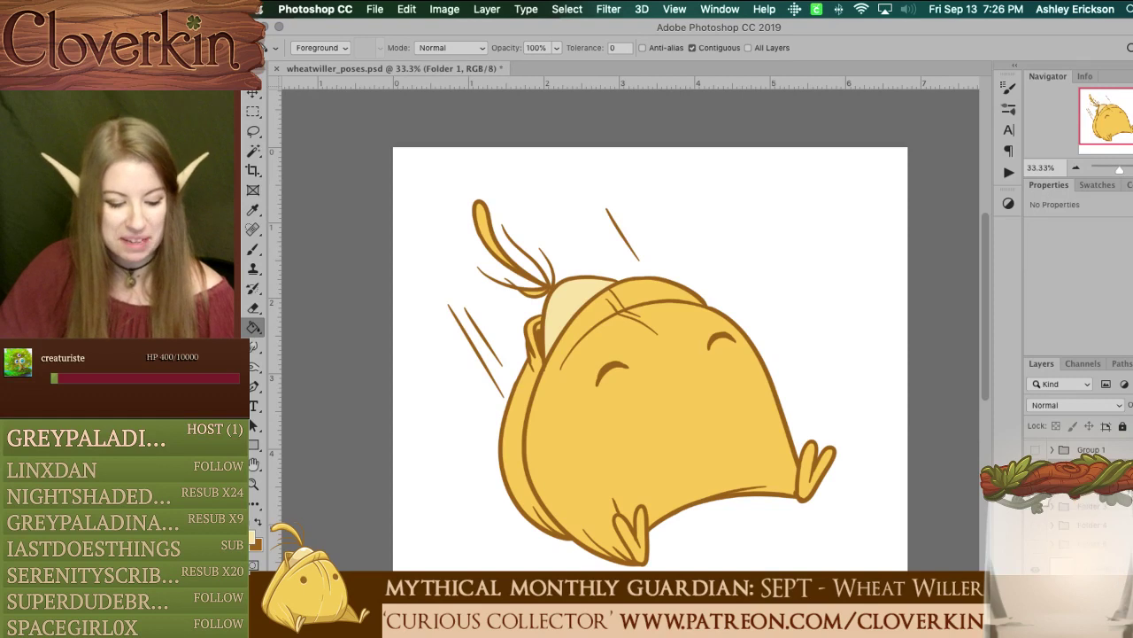
{"action": "left_click", "coordinate": [1035, 468]}
{"action": "left_click", "coordinate": [1035, 450]}
{"action": "left_click", "coordinate": [1052, 450]}
{"action": "scroll", "coordinate": [1085, 509], "scroll_direction": "down", "scroll_amount": 5}
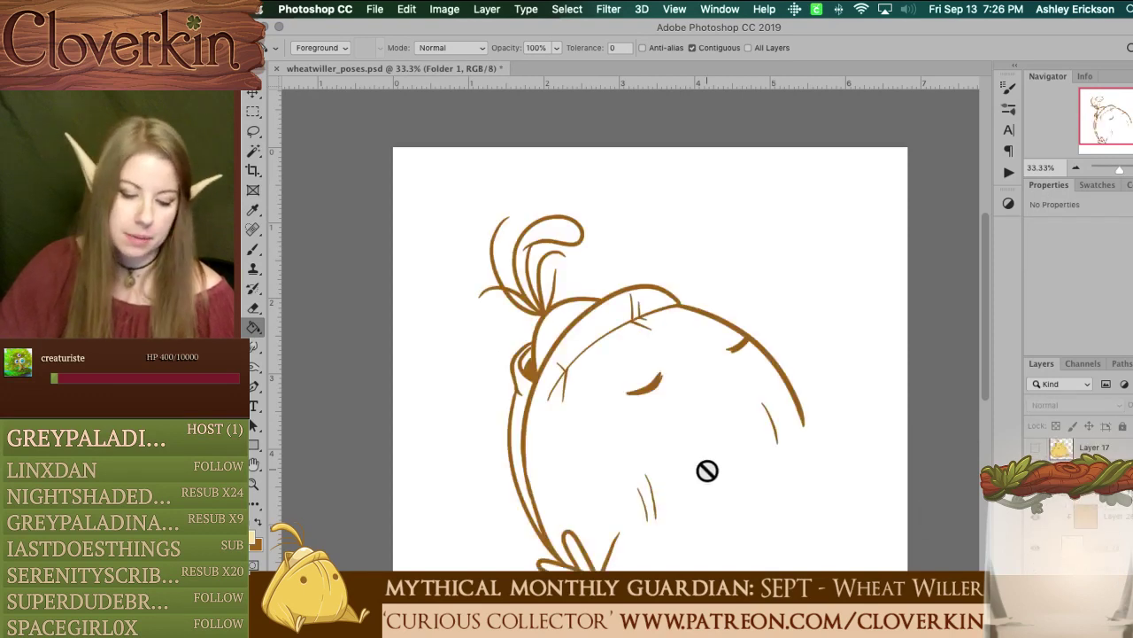
{"action": "scroll", "coordinate": [707, 470], "scroll_direction": "down", "scroll_amount": 2}
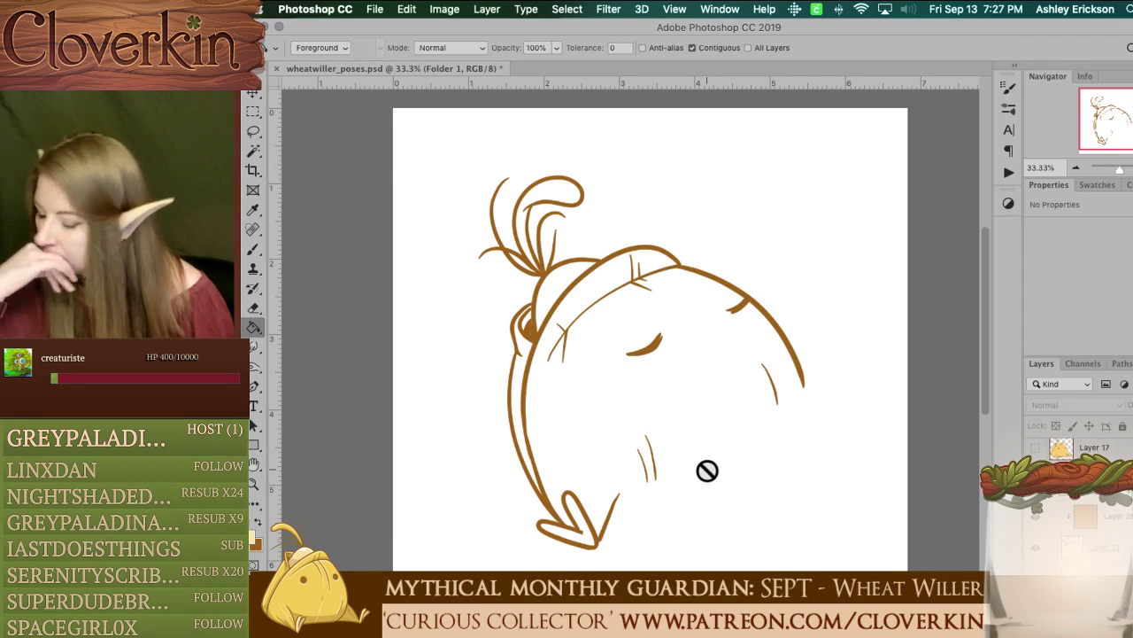
Step: Collapse Group 1 and move it below the numbered folders in the layer stack
{"action": "left_click", "coordinate": [1053, 495]}
{"action": "scroll", "coordinate": [1075, 496], "scroll_direction": "up", "scroll_amount": 1}
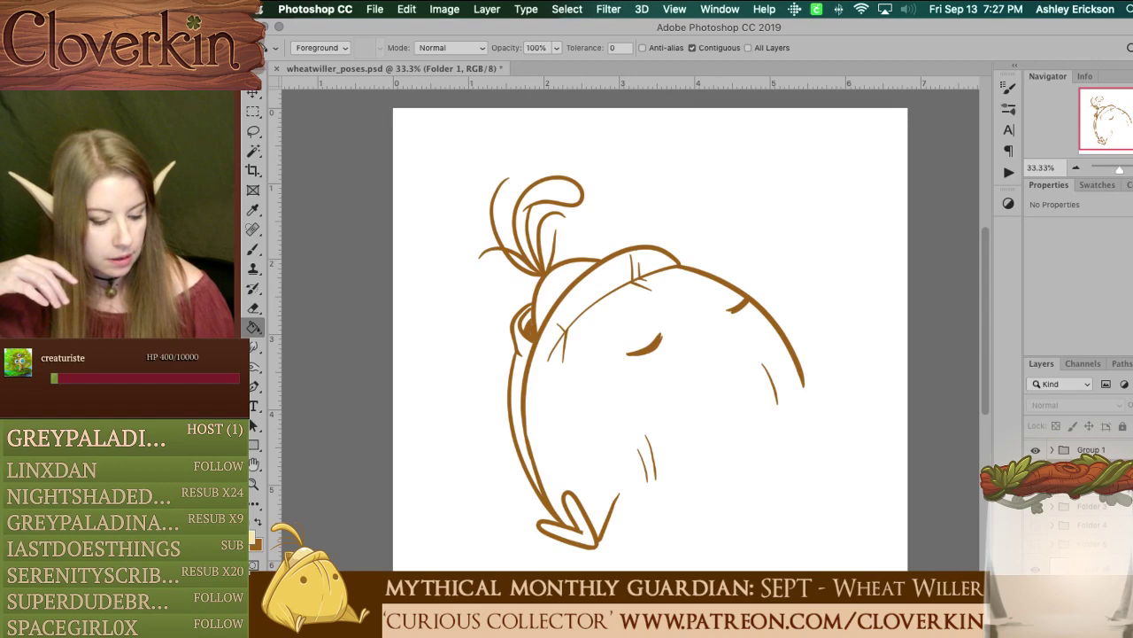
{"action": "left_click_drag", "start_coordinate": [1091, 450], "coordinate": [1091, 552]}
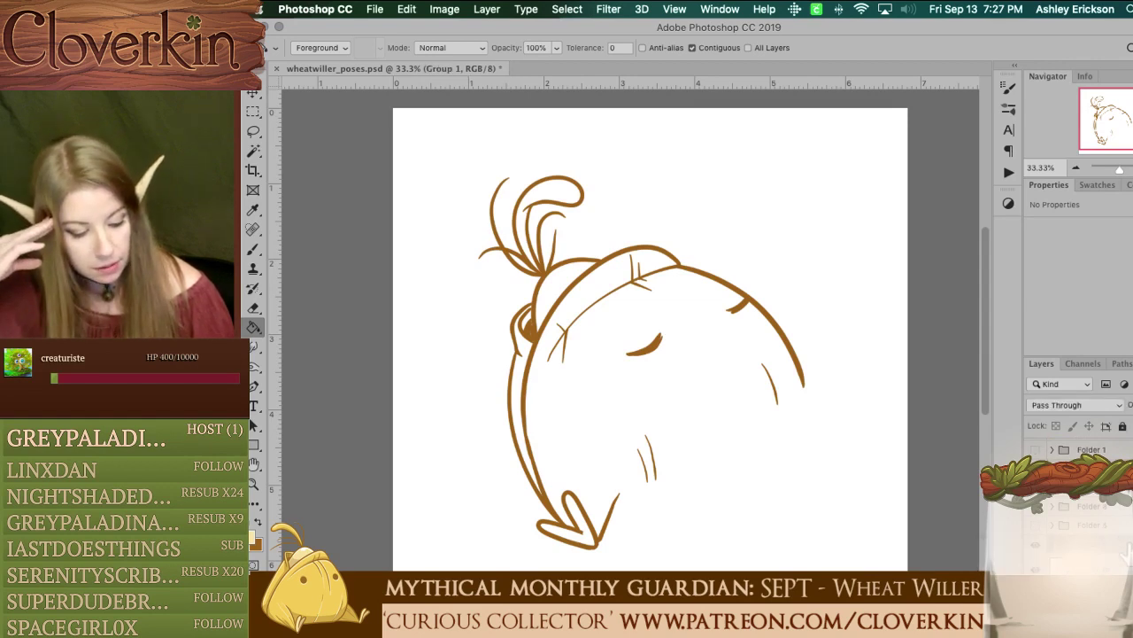
{"action": "double_click", "coordinate": [1105, 527]}
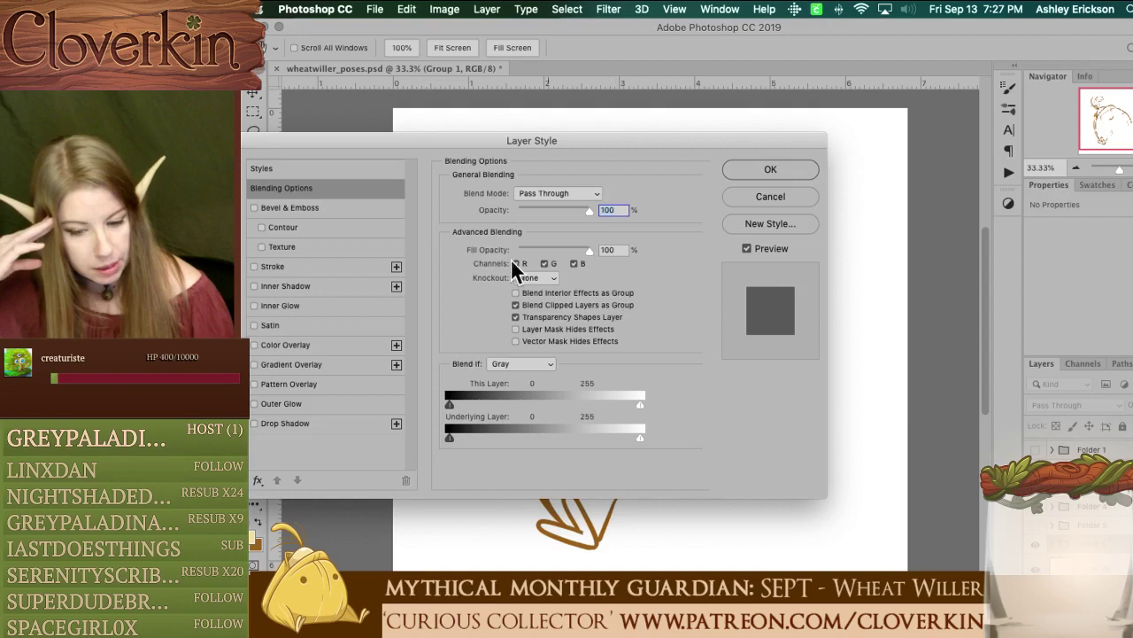
{"action": "left_click", "coordinate": [797, 194]}
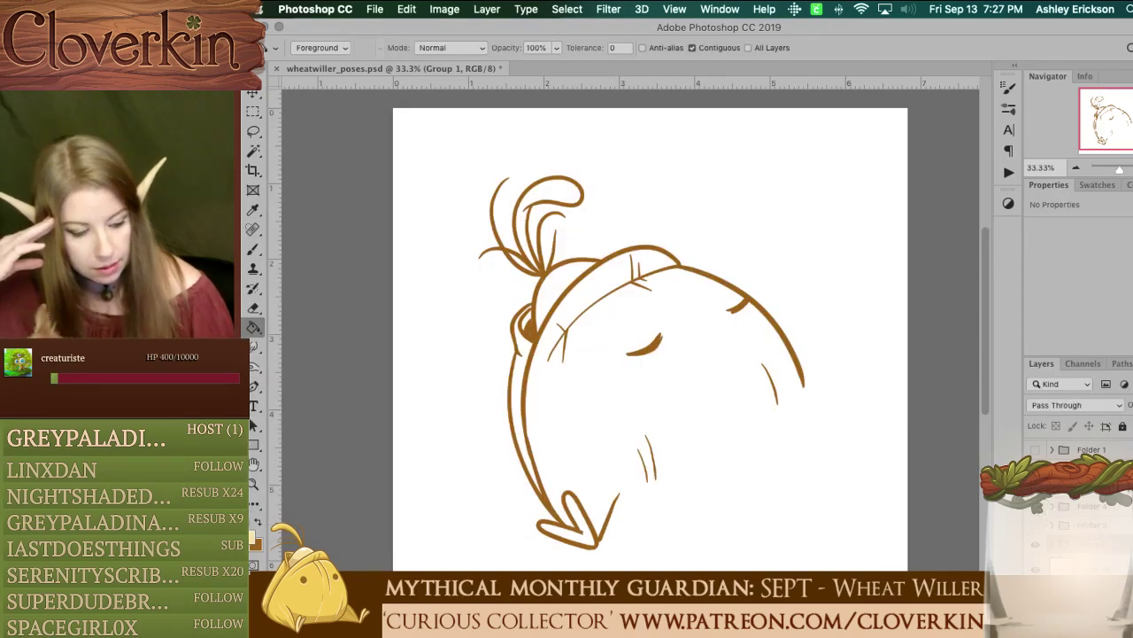
{"action": "left_click", "coordinate": [1132, 364]}
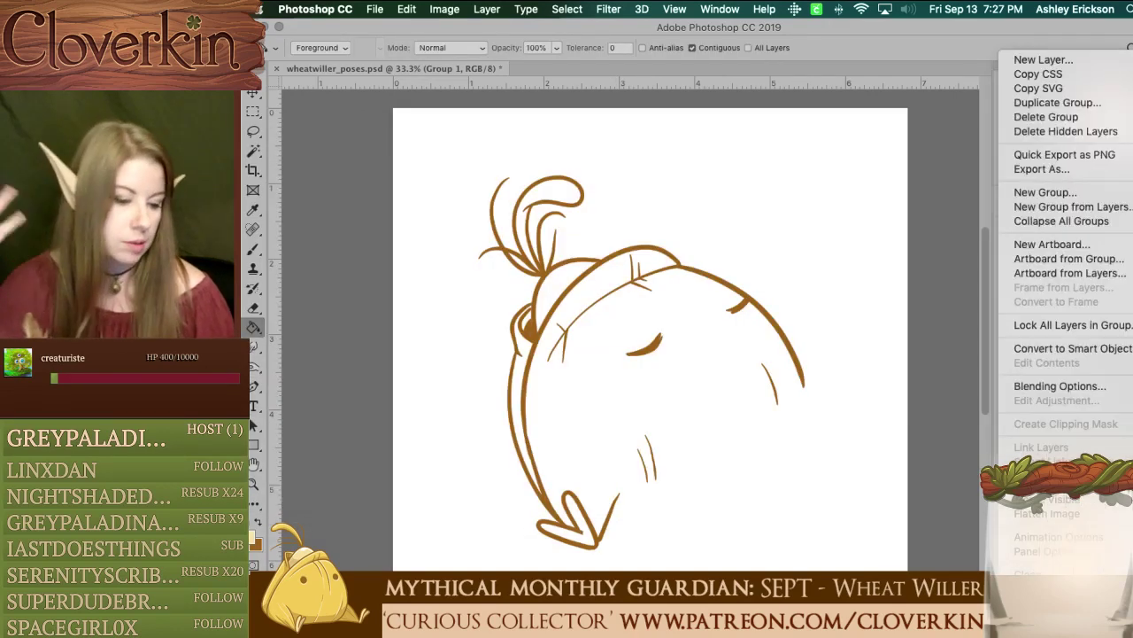
{"action": "left_click", "coordinate": [1045, 550]}
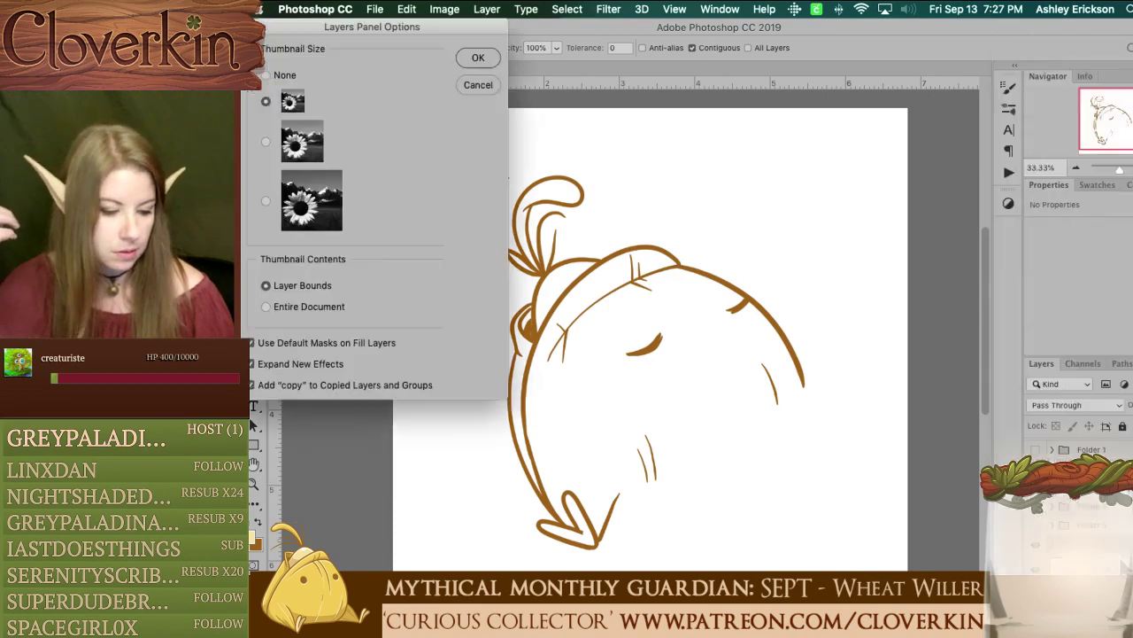
{"action": "left_click", "coordinate": [476, 87]}
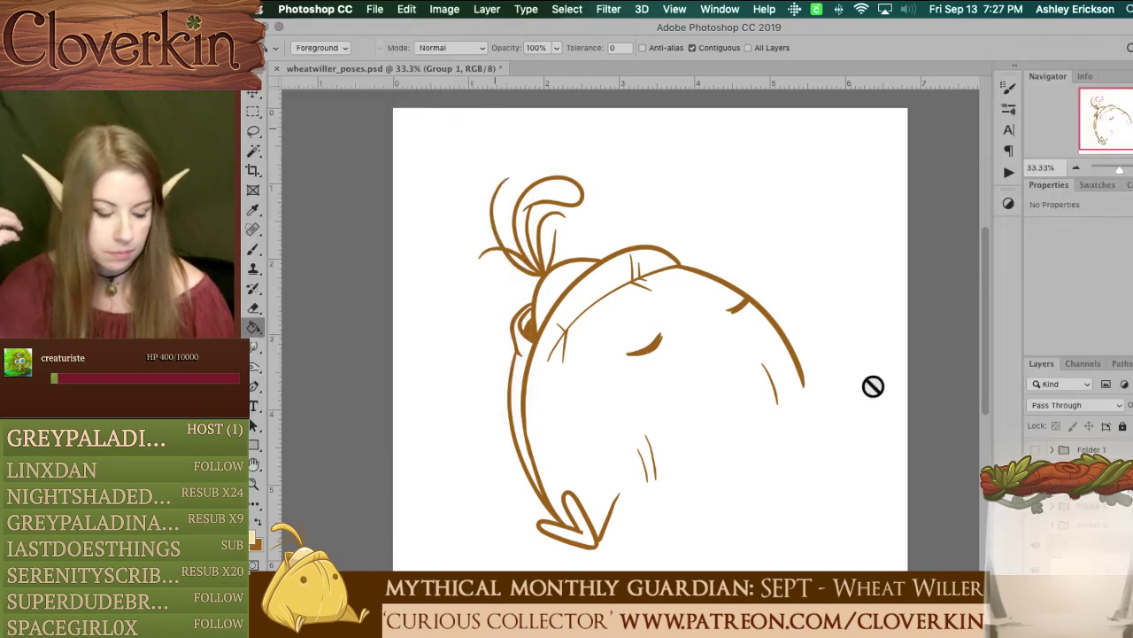
Step: Label Group 1 with the red layer color and hide it
{"action": "right_click", "coordinate": [1036, 531]}
{"action": "scroll", "coordinate": [1018, 567], "scroll_direction": "down", "scroll_amount": 10}
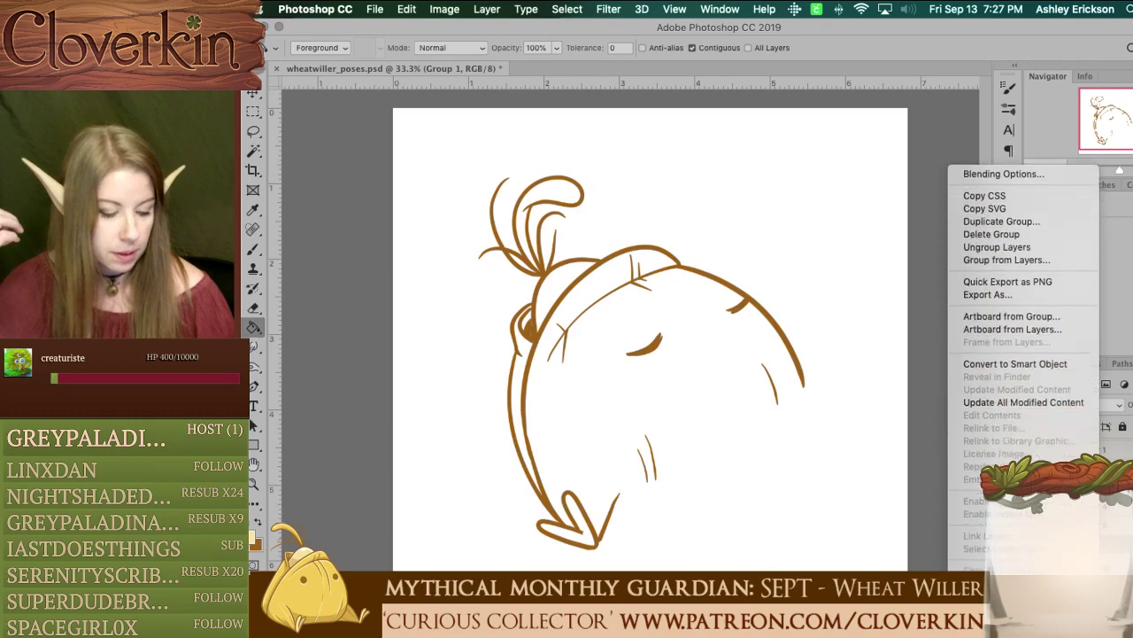
{"action": "left_click", "coordinate": [1034, 505]}
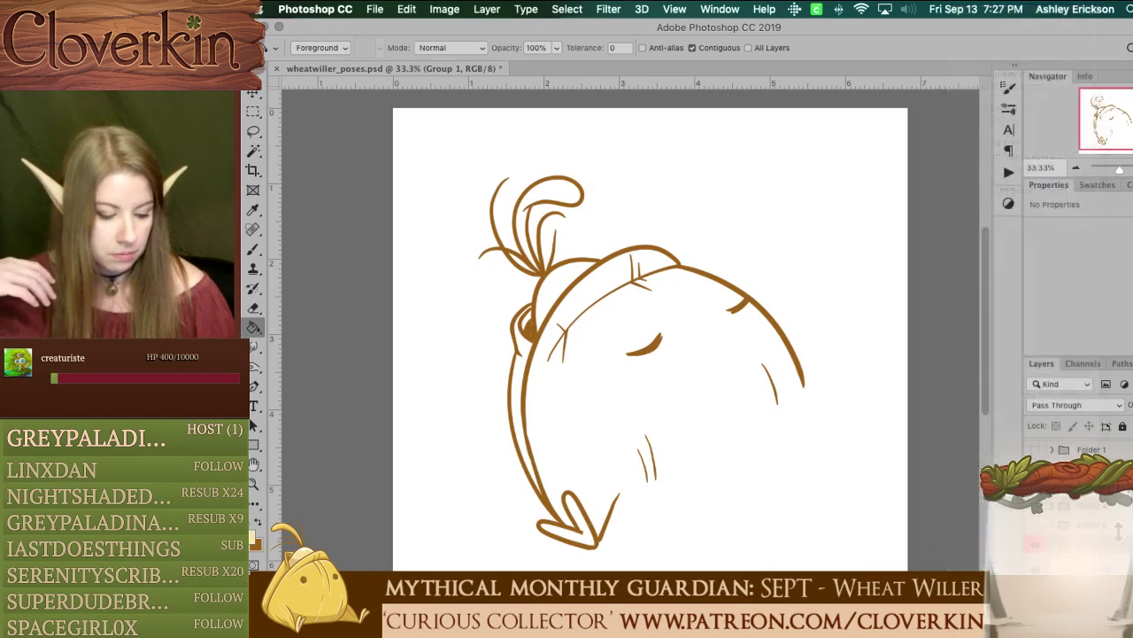
{"action": "left_click", "coordinate": [1038, 549]}
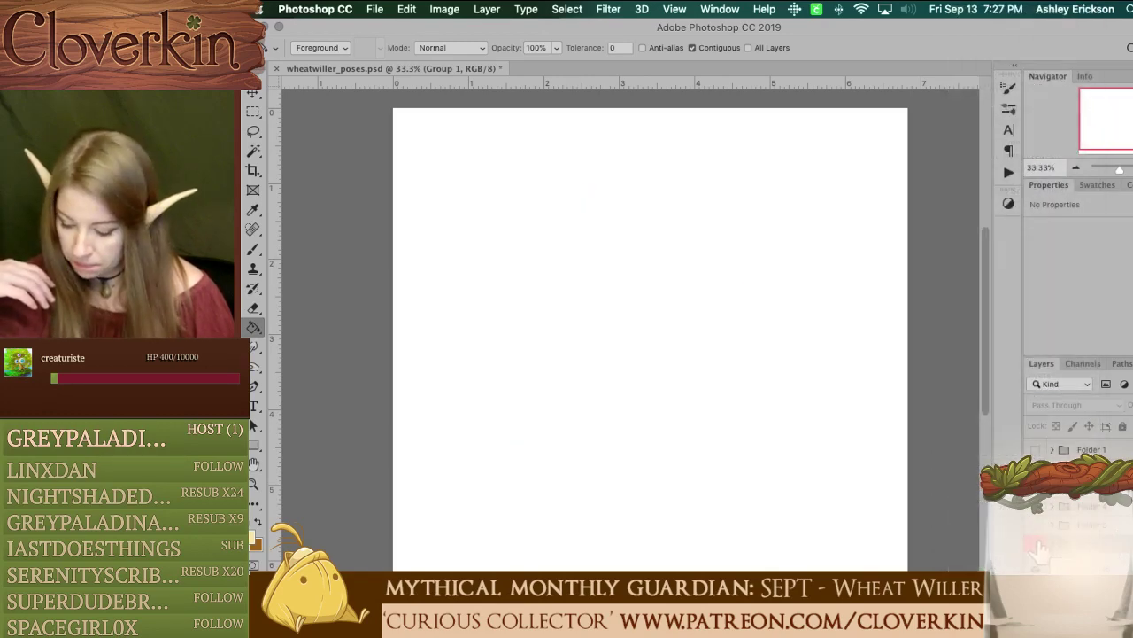
Step: Briefly show the Folder 1 pose to check its cream head patch, and hide it again
{"action": "scroll", "coordinate": [1039, 552], "scroll_direction": "up", "scroll_amount": 3}
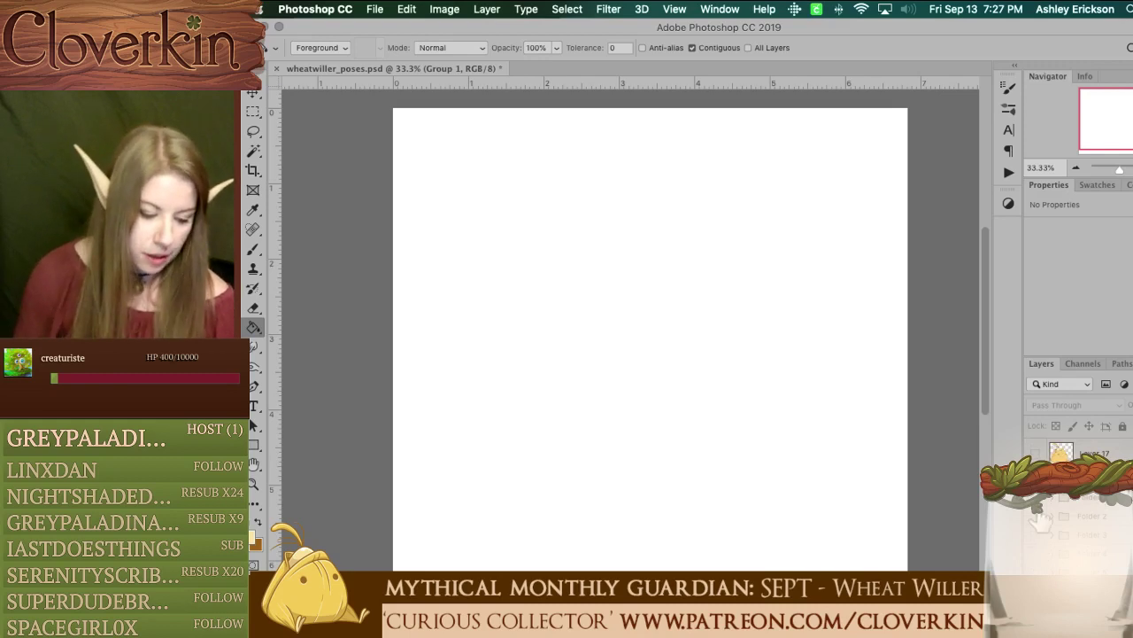
{"action": "left_click", "coordinate": [1036, 517]}
{"action": "left_click", "coordinate": [1036, 517]}
{"action": "left_click", "coordinate": [1036, 501]}
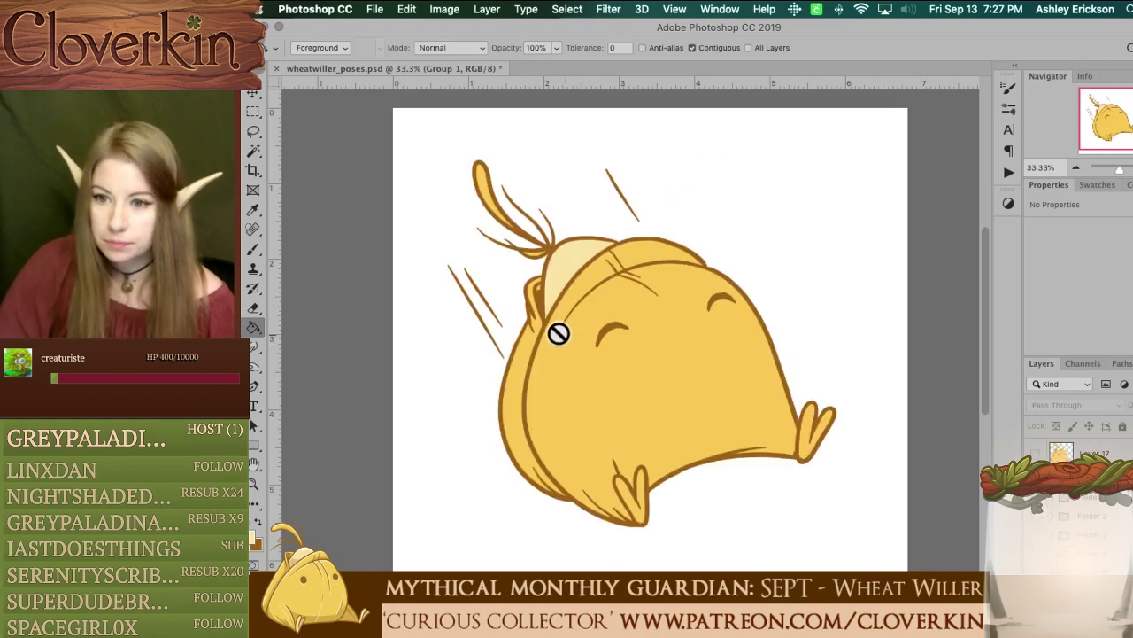
{"action": "left_click", "coordinate": [1036, 499]}
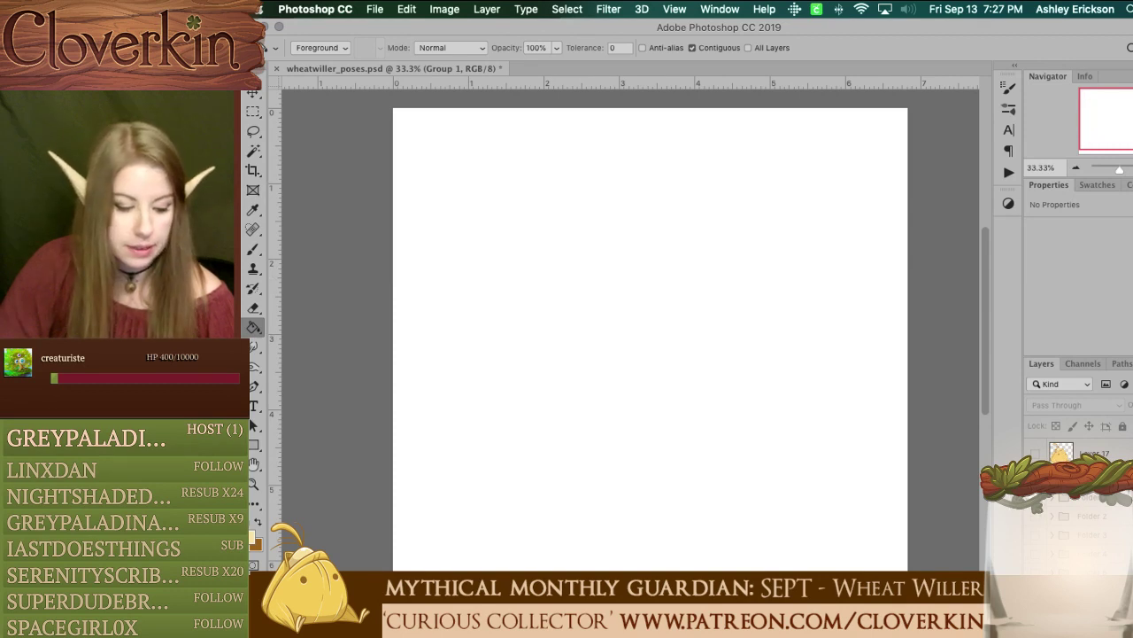
Step: Show the Folder 6 pose, select the head patch below its tuft on the fill layer, expand the selection, and fill it with cream
{"action": "left_click", "coordinate": [1036, 481]}
{"action": "left_click", "coordinate": [696, 246], "text": "super"}
{"action": "key", "text": "w"}
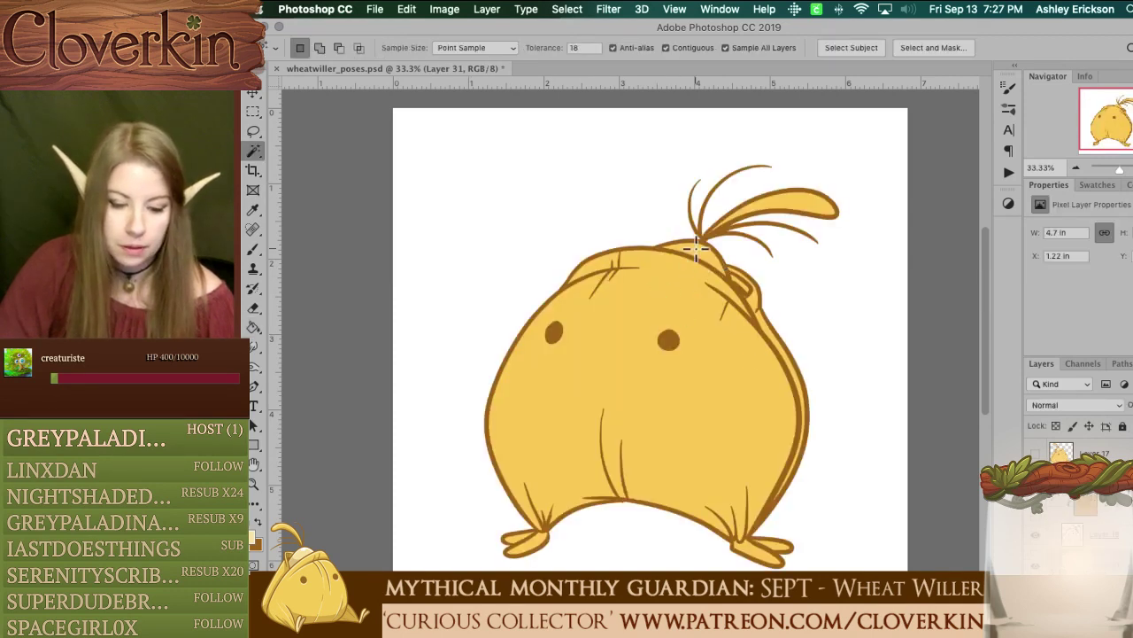
{"action": "key", "text": "super+e"}
{"action": "key", "text": "Return"}
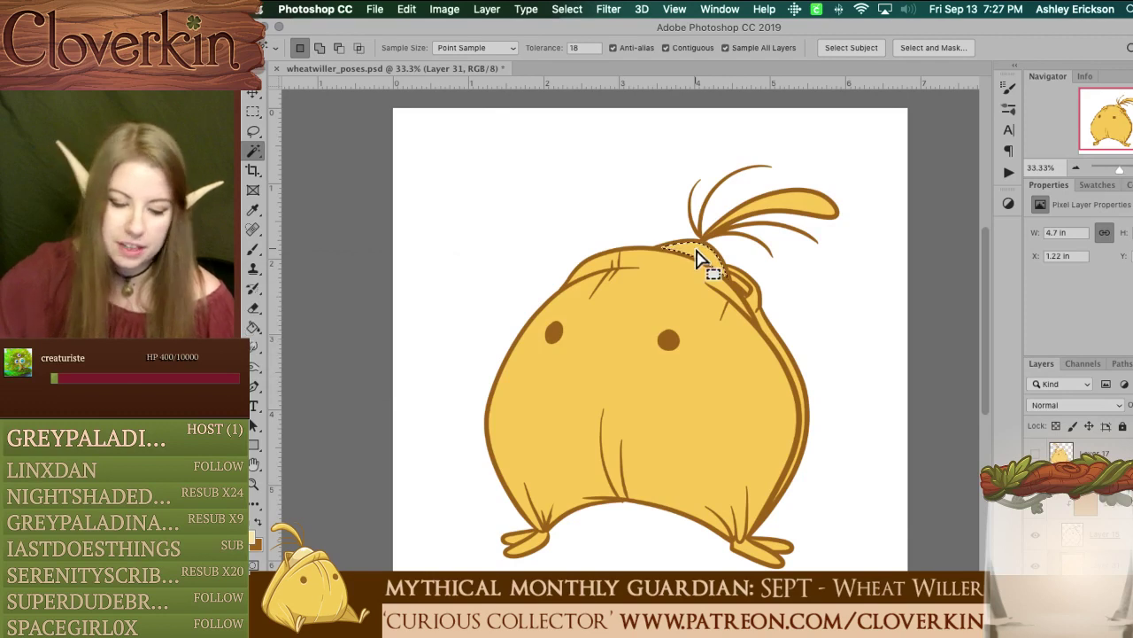
{"action": "key", "text": "g"}
{"action": "left_click", "coordinate": [698, 255]}
{"action": "key", "text": "super+d"}
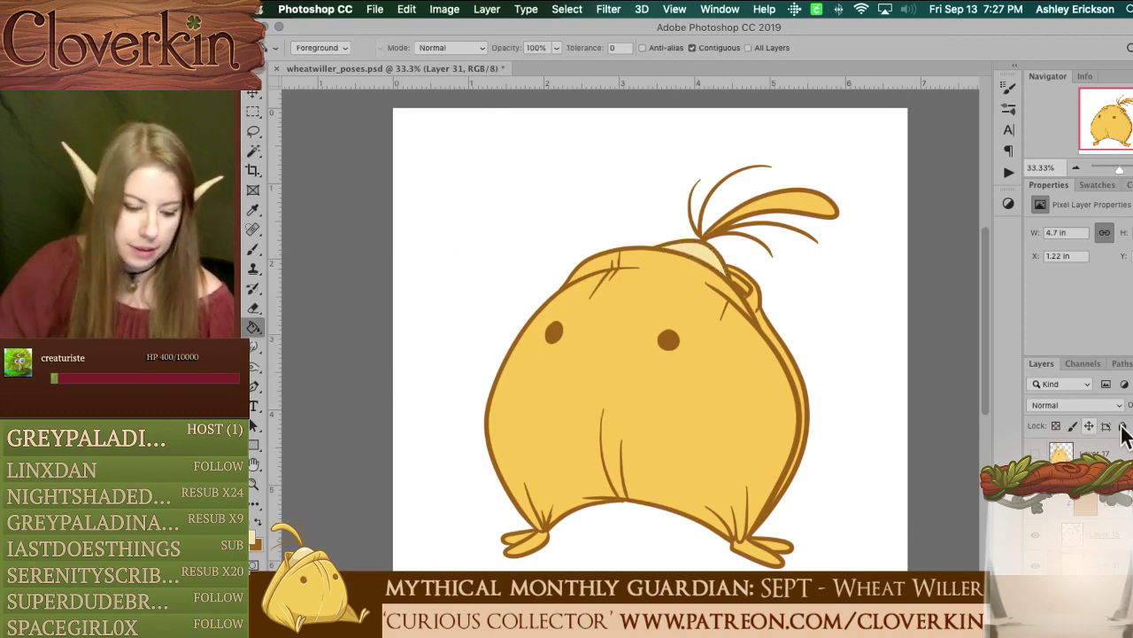
Step: Collapse and hide Folder 6, and show Folder 5 with its layers collapsed
{"action": "left_click", "coordinate": [1052, 478]}
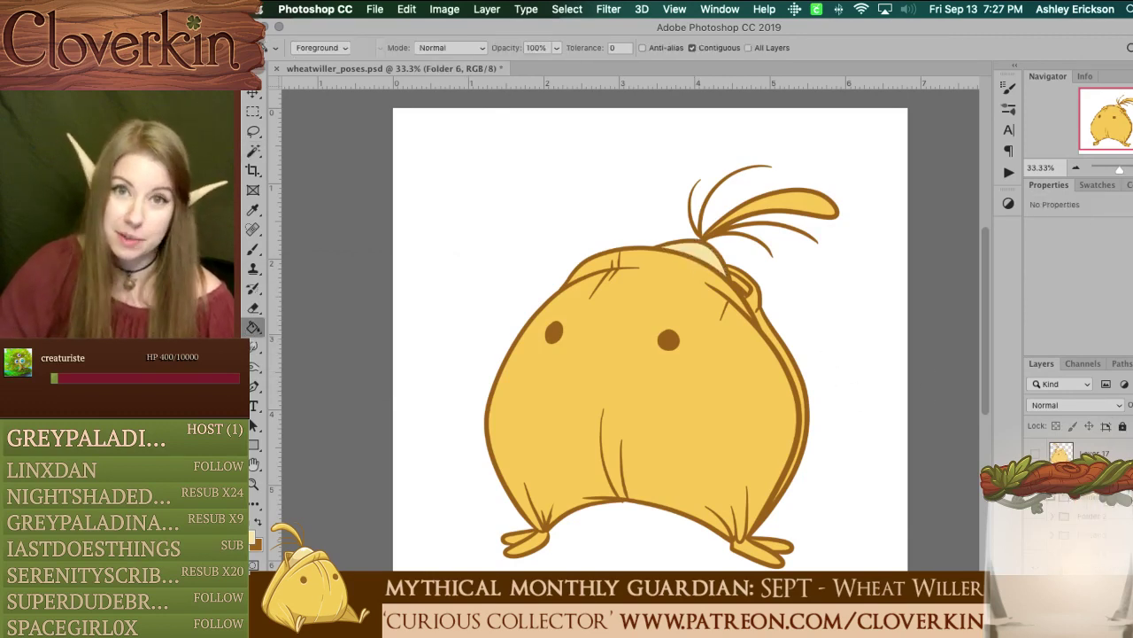
{"action": "left_click", "coordinate": [1038, 497]}
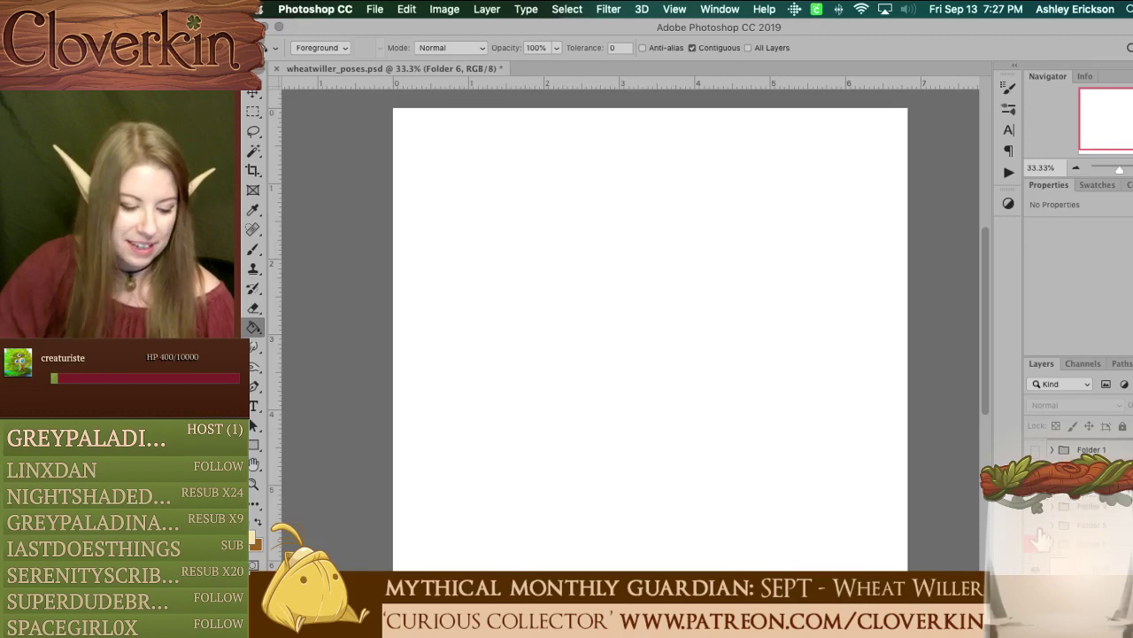
{"action": "left_click", "coordinate": [1037, 535]}
{"action": "scroll", "coordinate": [1124, 540], "scroll_direction": "down", "scroll_amount": 5}
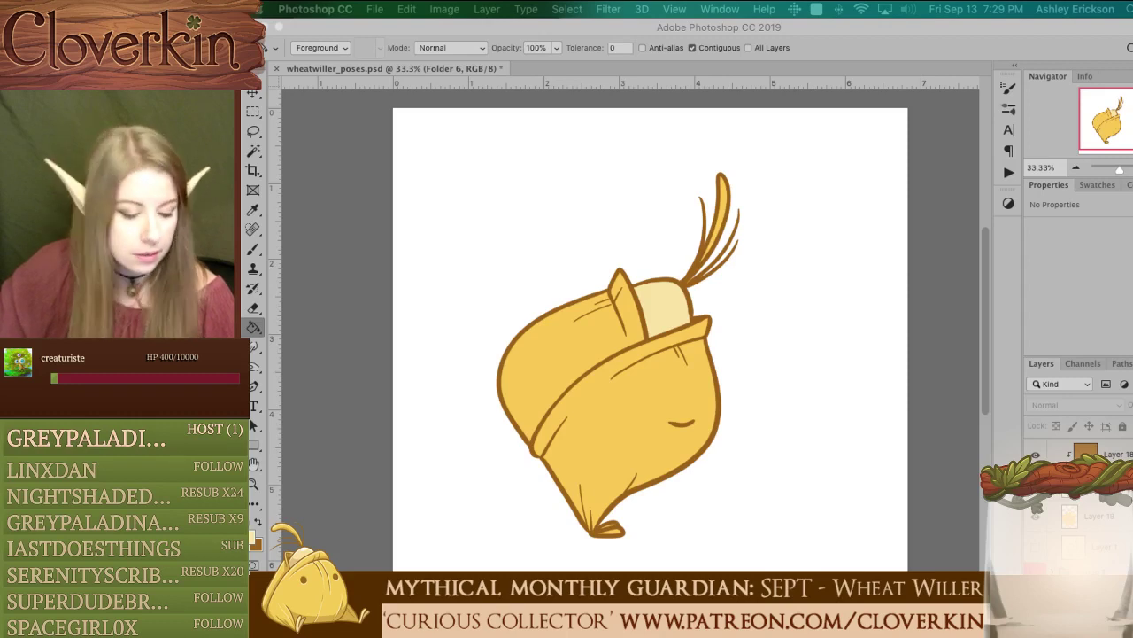
{"action": "scroll", "coordinate": [1089, 521], "scroll_direction": "up", "scroll_amount": 5}
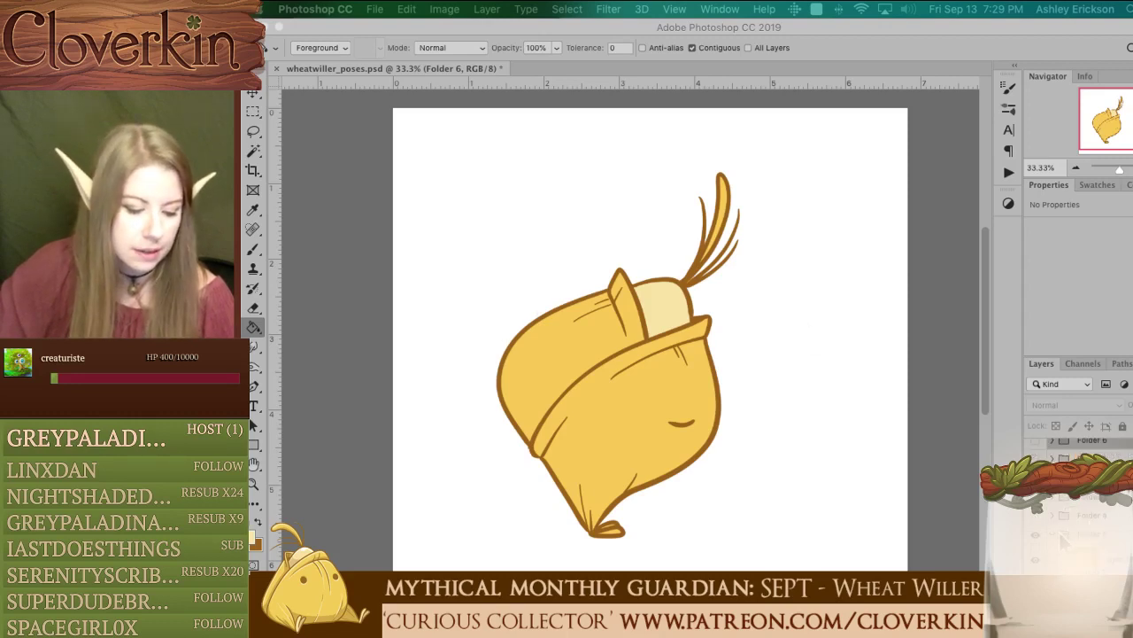
{"action": "left_click", "coordinate": [1058, 532]}
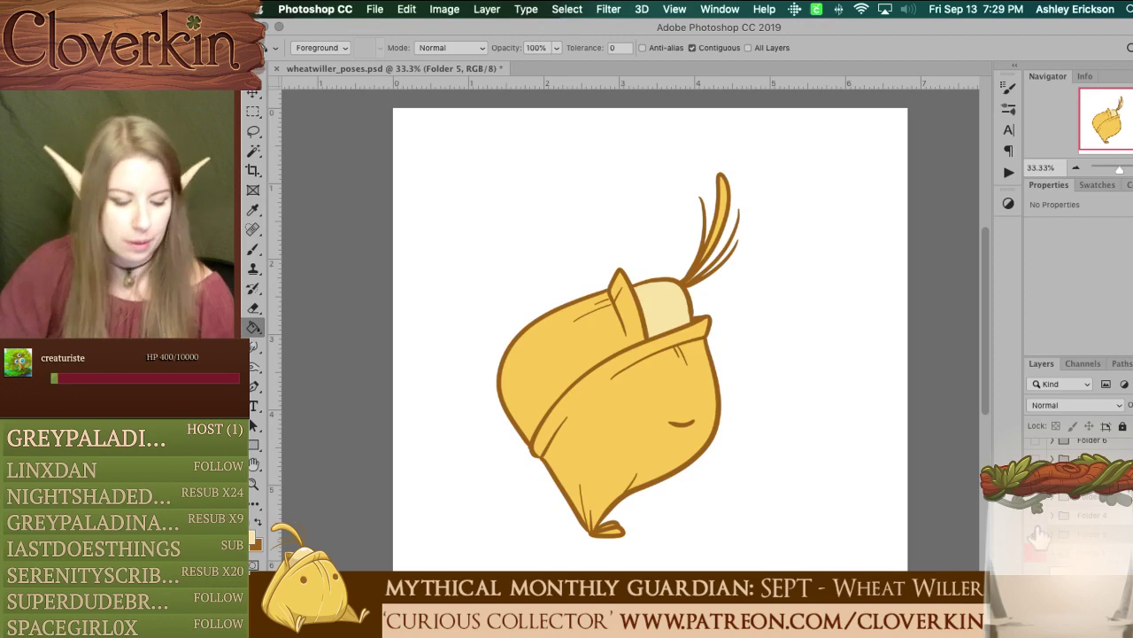
Step: Show the shaded reference pose beside the Folder 5 pose and pick up its darker yellow shadow color with the Brush tool
{"action": "scroll", "coordinate": [1040, 537], "scroll_direction": "up", "scroll_amount": 5}
{"action": "left_click", "coordinate": [1036, 455]}
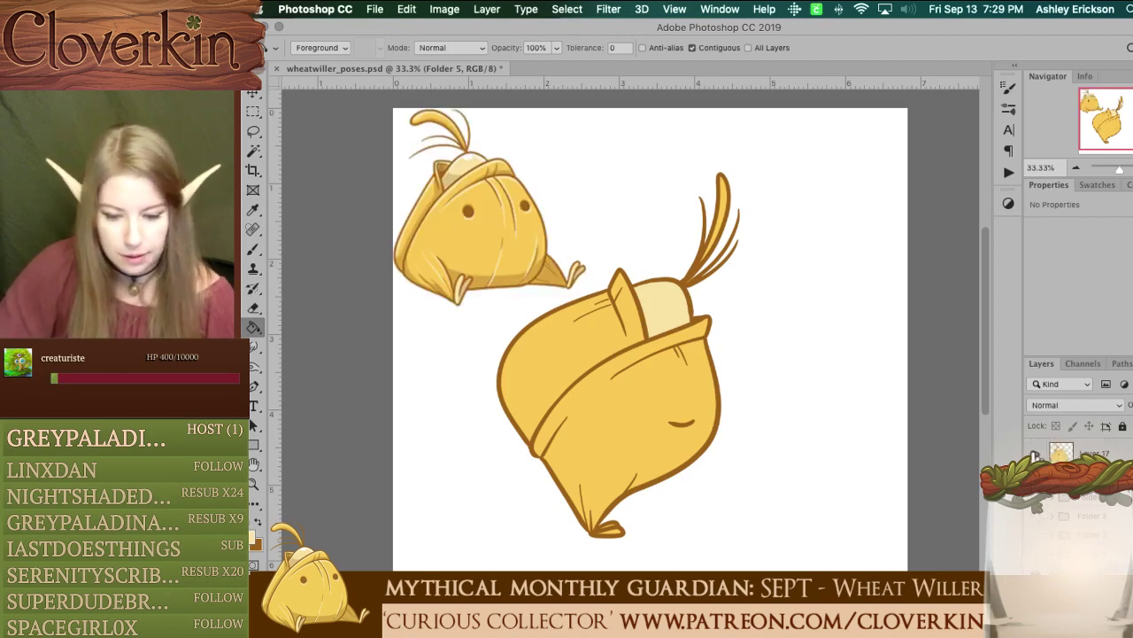
{"action": "key", "text": "b"}
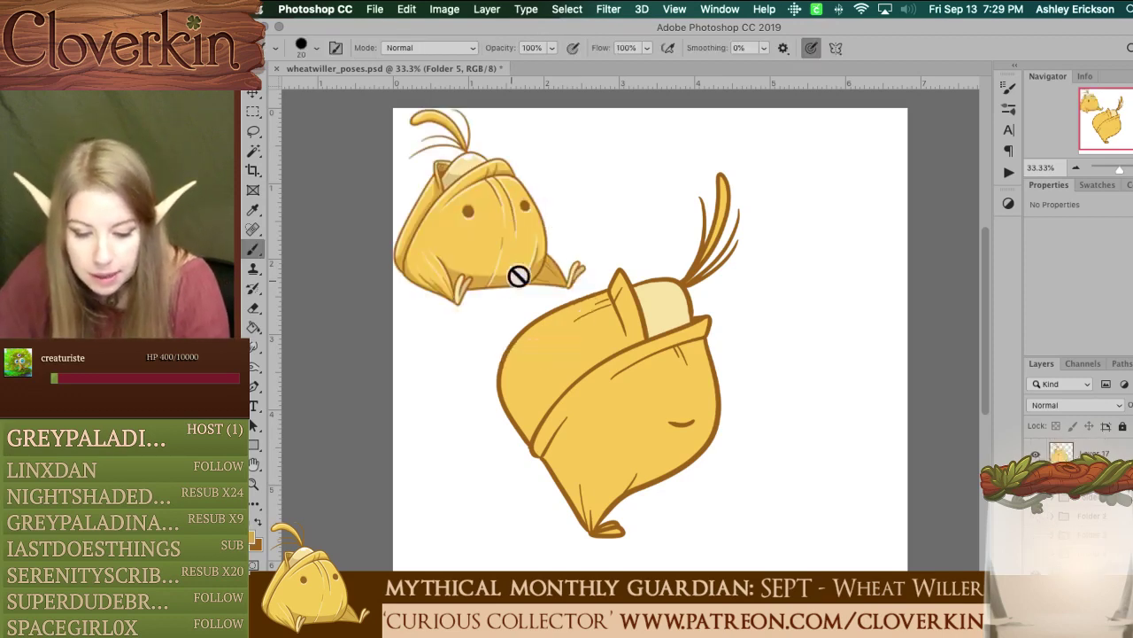
Step: Add a new layer above the fill layer in Folder 5 and clip it to that fill
{"action": "scroll", "coordinate": [1062, 496], "scroll_direction": "down", "scroll_amount": 3}
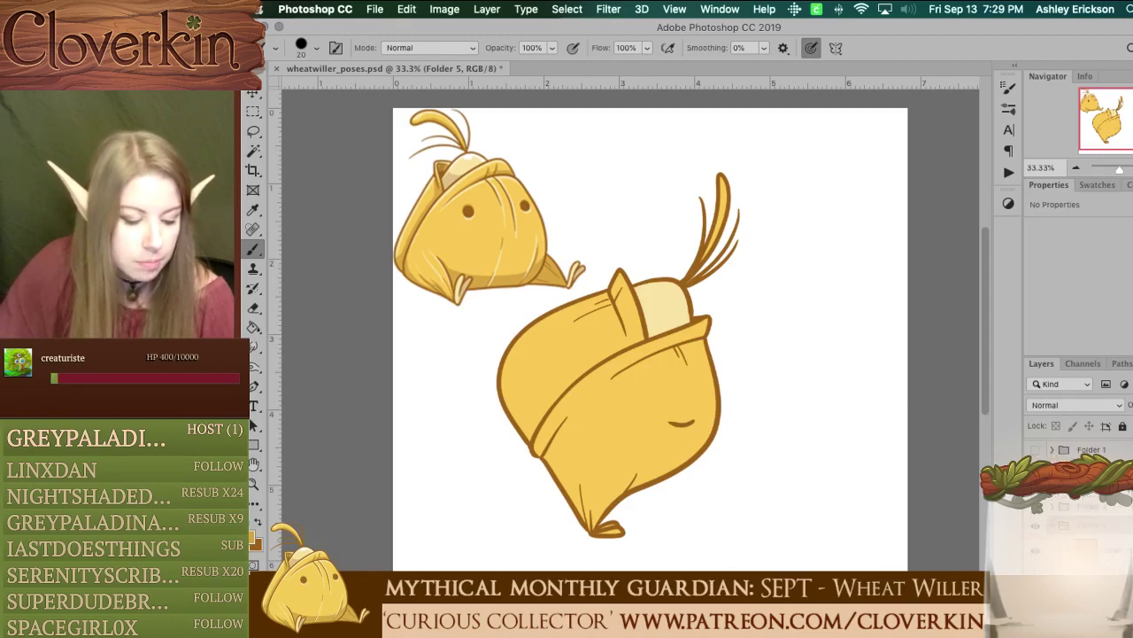
{"action": "scroll", "coordinate": [1063, 496], "scroll_direction": "down", "scroll_amount": 5}
{"action": "key", "text": "alt+shift+super+n"}
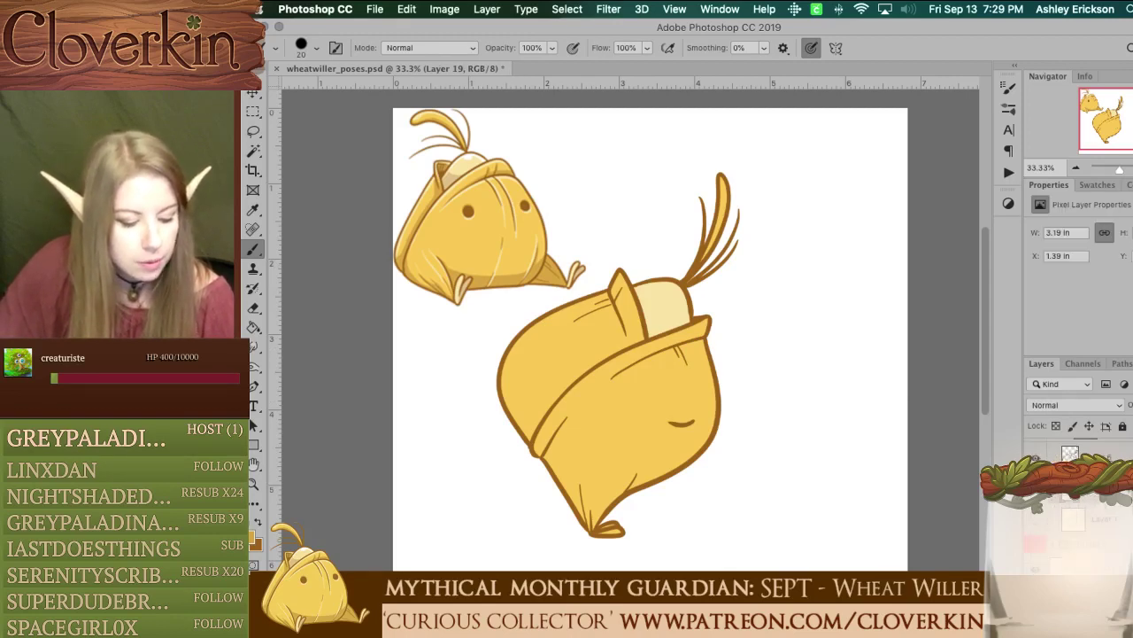
{"action": "right_click", "coordinate": [1098, 487]}
{"action": "key", "text": "Escape"}
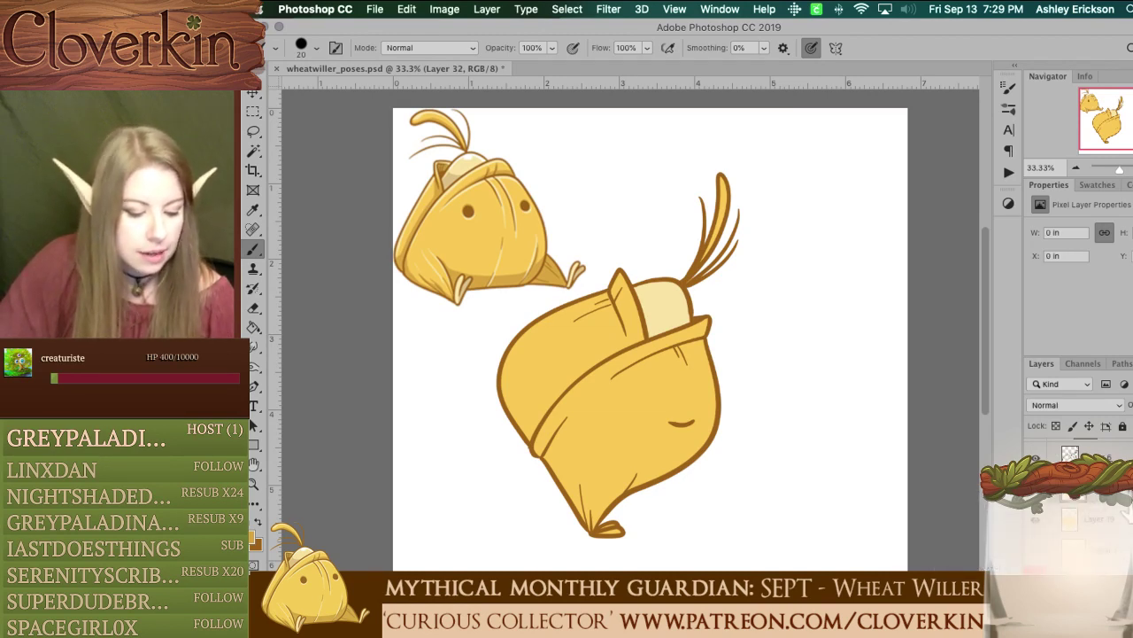
{"action": "right_click", "coordinate": [1063, 496]}
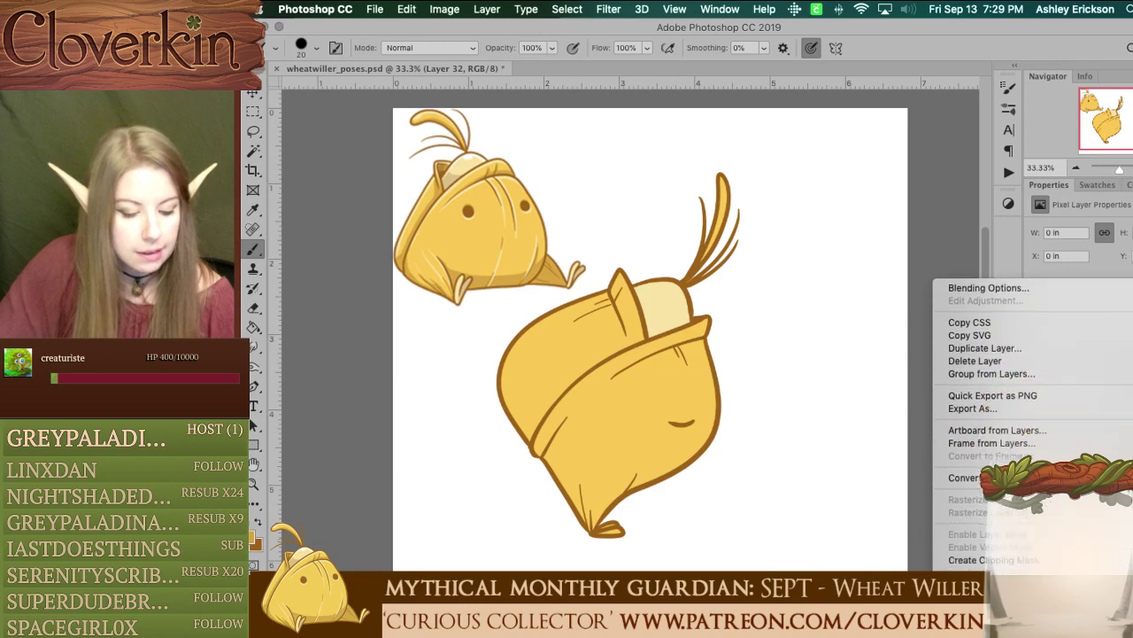
{"action": "left_click", "coordinate": [1050, 455]}
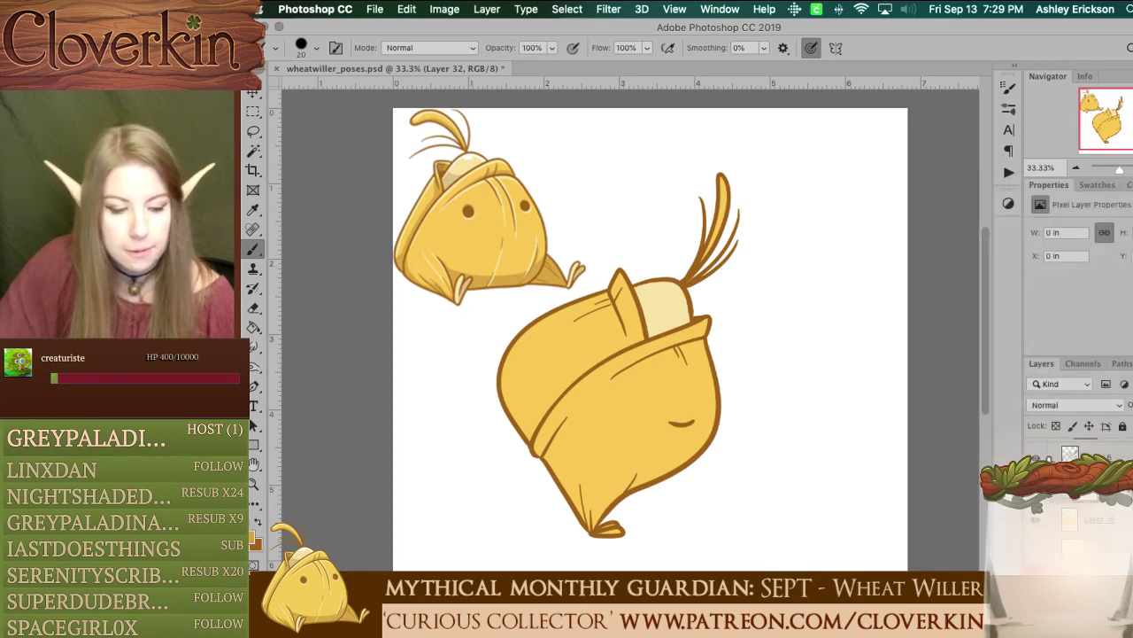
Step: Shade the lower body by placing an elliptical selection over the upper body, inverting it, filling with the shadow color and deselecting
{"action": "key", "text": "super+equal"}
{"action": "left_click_drag", "start_coordinate": [1114, 126], "coordinate": [1113, 135]}
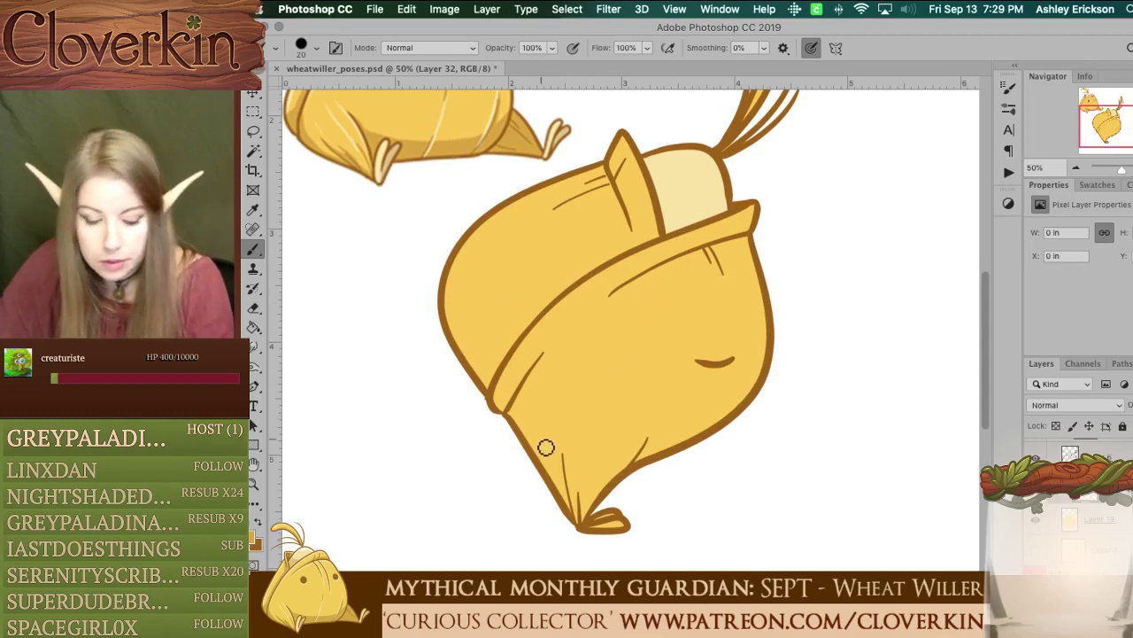
{"action": "mouse_move", "coordinate": [443, 331]}
{"action": "left_mouse_down"}
{"action": "mouse_move", "coordinate": [493, 381]}
{"action": "mouse_move", "coordinate": [645, 457]}
{"action": "left_mouse_up"}
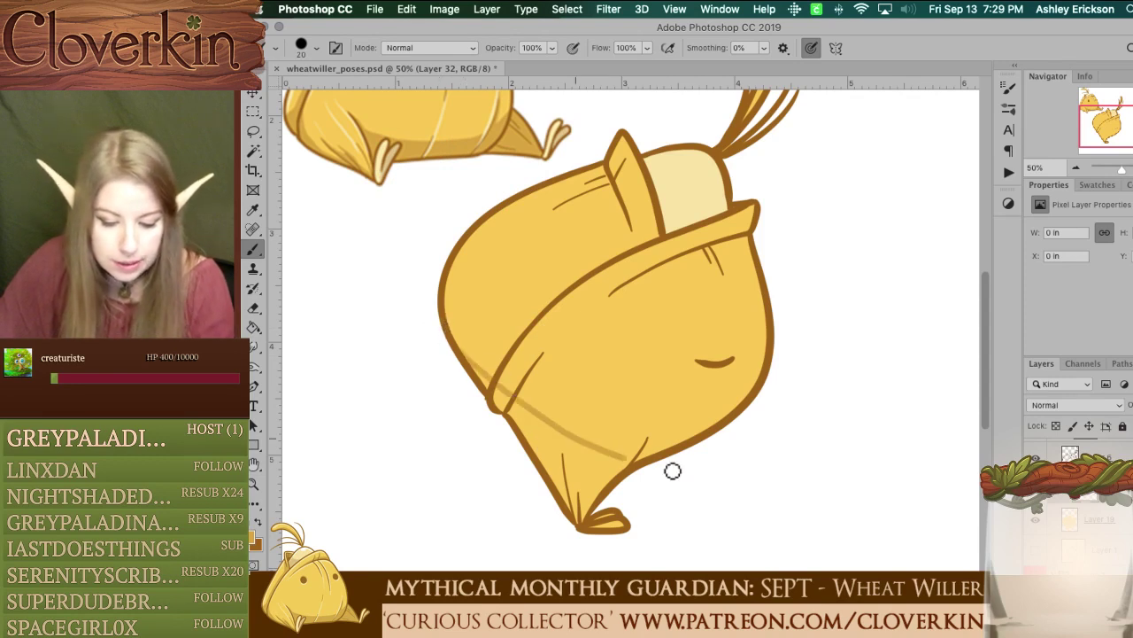
{"action": "key", "text": "ctrl+z"}
{"action": "key", "text": "m"}
{"action": "mouse_move", "coordinate": [416, 179]}
{"action": "left_mouse_down"}
{"action": "mouse_move", "coordinate": [774, 493]}
{"action": "mouse_move", "coordinate": [835, 513]}
{"action": "mouse_move", "coordinate": [815, 488]}
{"action": "left_mouse_up"}
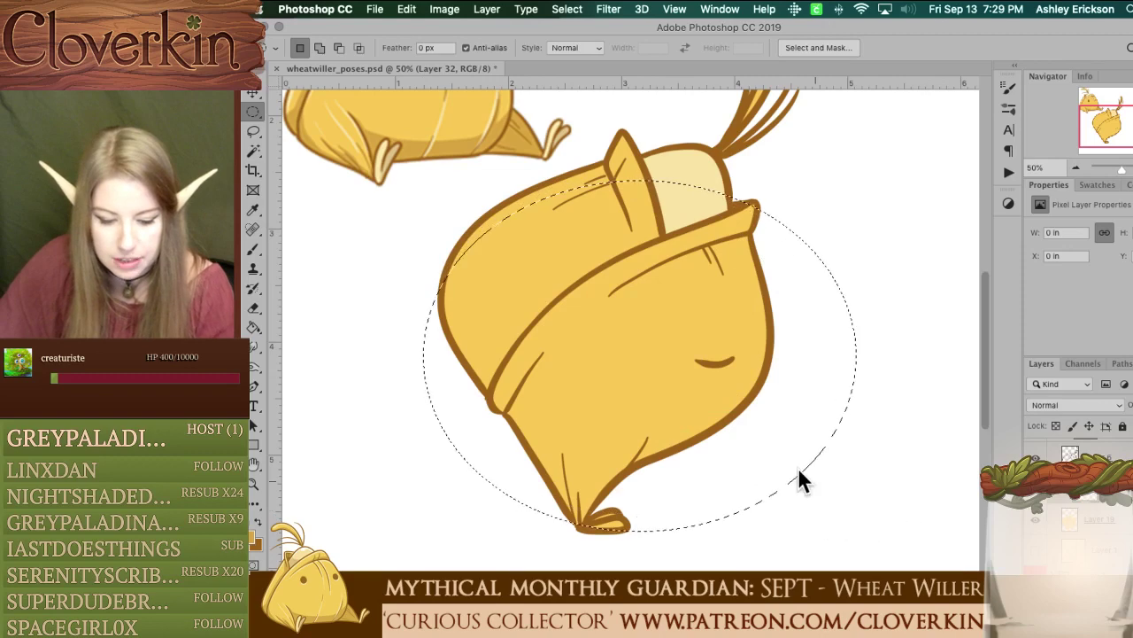
{"action": "left_click_drag", "start_coordinate": [744, 366], "coordinate": [728, 326]}
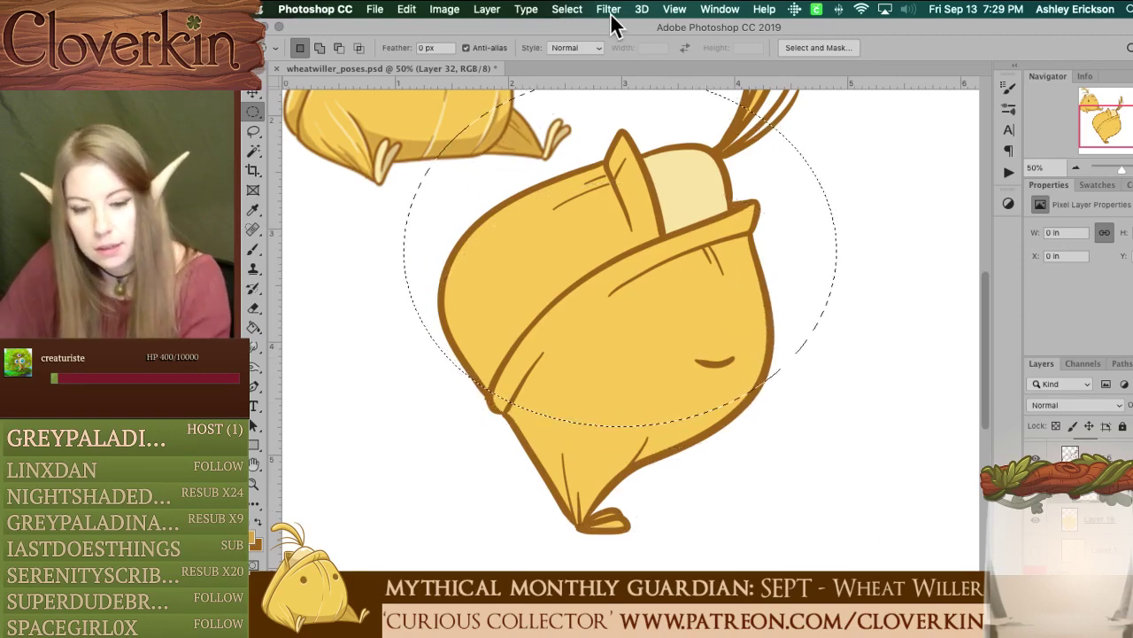
{"action": "left_click", "coordinate": [567, 9]}
{"action": "left_click", "coordinate": [593, 70]}
{"action": "key", "text": "g"}
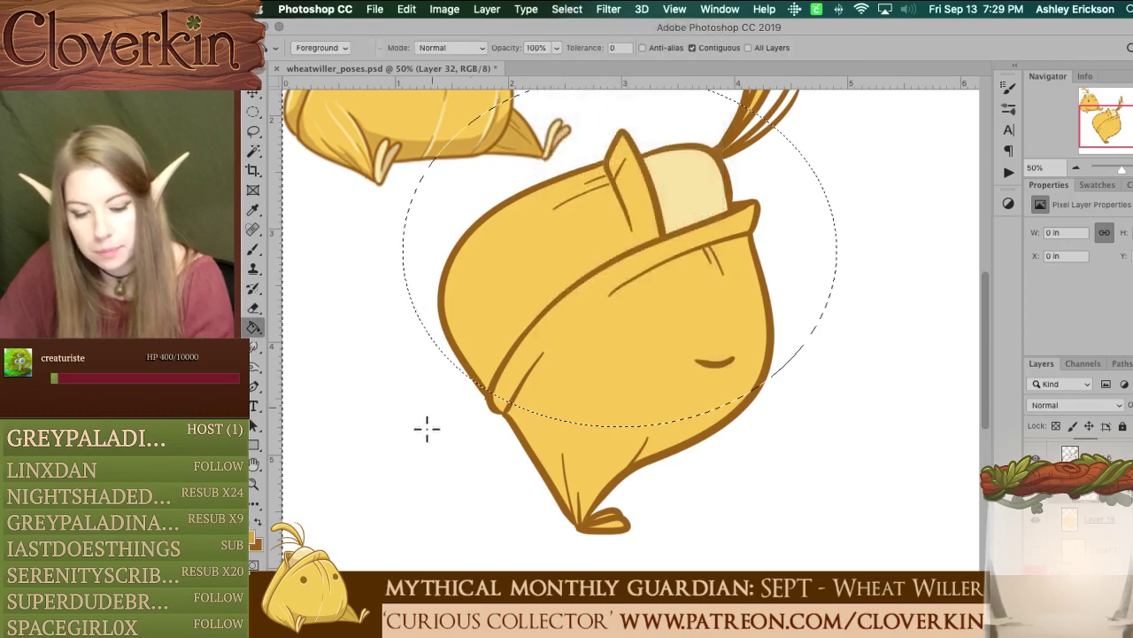
{"action": "left_click", "coordinate": [636, 420]}
{"action": "key", "text": "ctrl+d"}
Step: Set the eraser size to 22 px and erase light crease streaks from the shadow along the belly's lower edge
{"action": "key", "text": "e"}
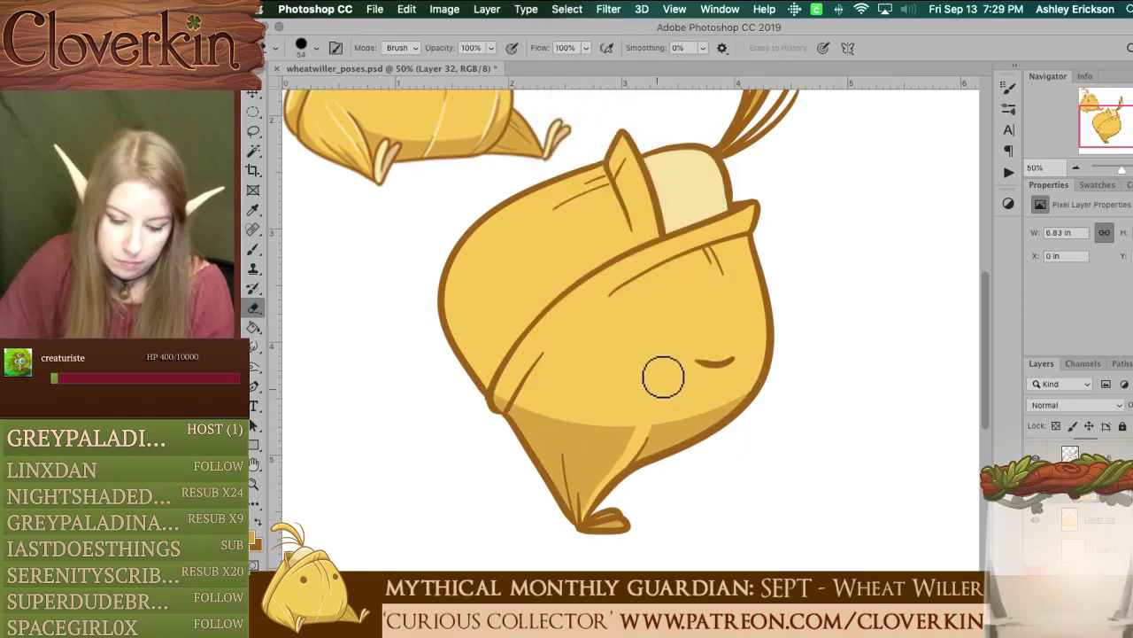
{"action": "right_click", "coordinate": [836, 330]}
{"action": "left_click", "coordinate": [898, 225]}
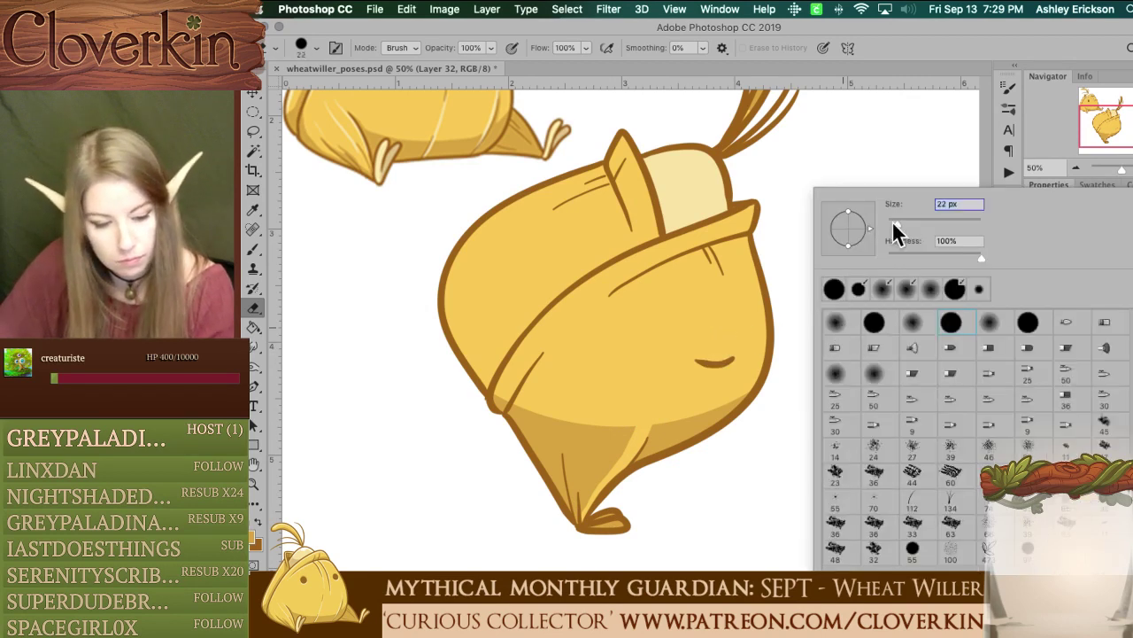
{"action": "left_click", "coordinate": [652, 431]}
{"action": "mouse_move", "coordinate": [652, 427]}
{"action": "left_mouse_down"}
{"action": "mouse_move", "coordinate": [705, 410]}
{"action": "mouse_move", "coordinate": [764, 368]}
{"action": "mouse_move", "coordinate": [748, 392]}
{"action": "mouse_move", "coordinate": [647, 432]}
{"action": "left_mouse_up"}
{"action": "left_click_drag", "start_coordinate": [730, 399], "coordinate": [704, 413]}
{"action": "left_click_drag", "start_coordinate": [663, 452], "coordinate": [694, 426]}
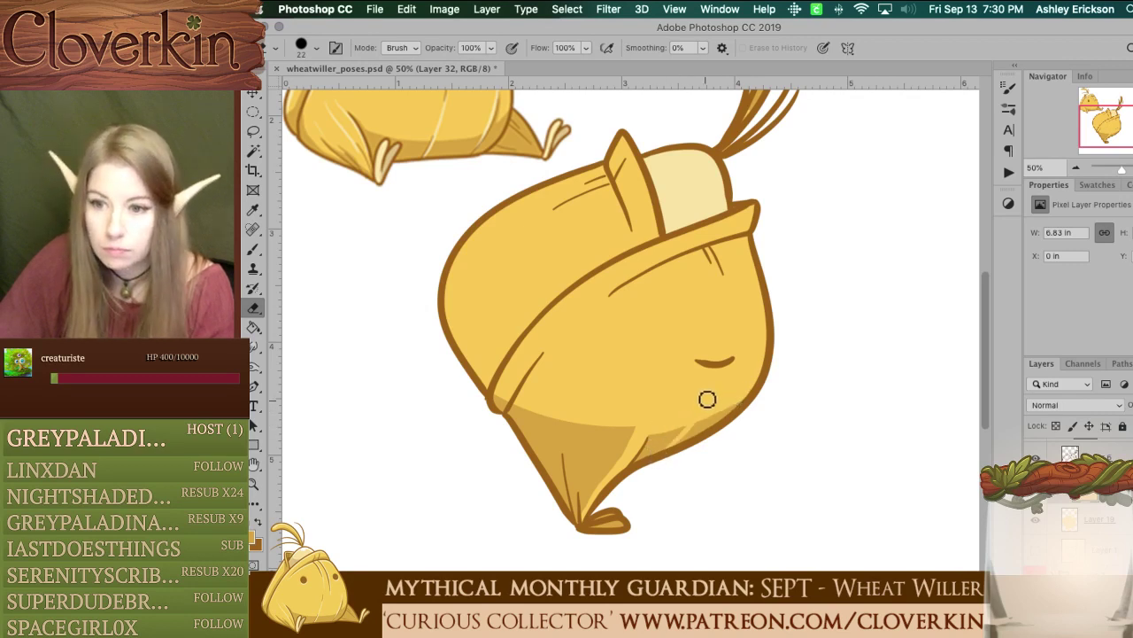
{"action": "key", "text": "super+z"}
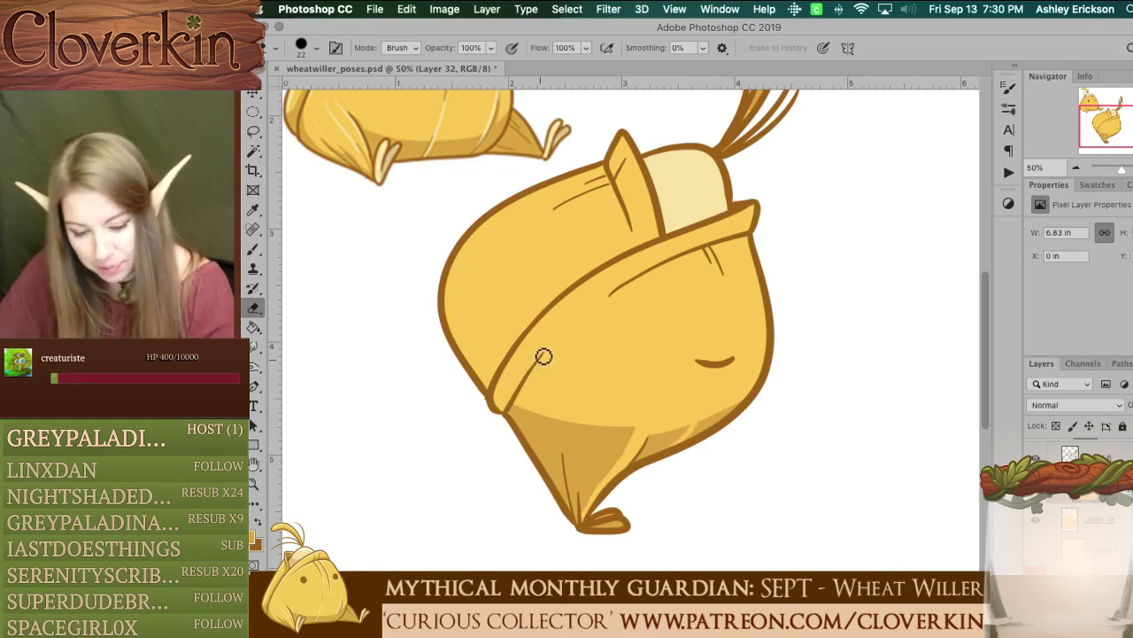
Step: Paint a tapering shadow along the body crease beside the lower end of the hood rim
{"action": "key", "text": "b"}
{"action": "mouse_move", "coordinate": [615, 298]}
{"action": "left_mouse_down"}
{"action": "mouse_move", "coordinate": [558, 342]}
{"action": "mouse_move", "coordinate": [504, 423]}
{"action": "left_mouse_up"}
{"action": "key", "text": "super+z"}
{"action": "left_click_drag", "start_coordinate": [589, 312], "coordinate": [509, 420]}
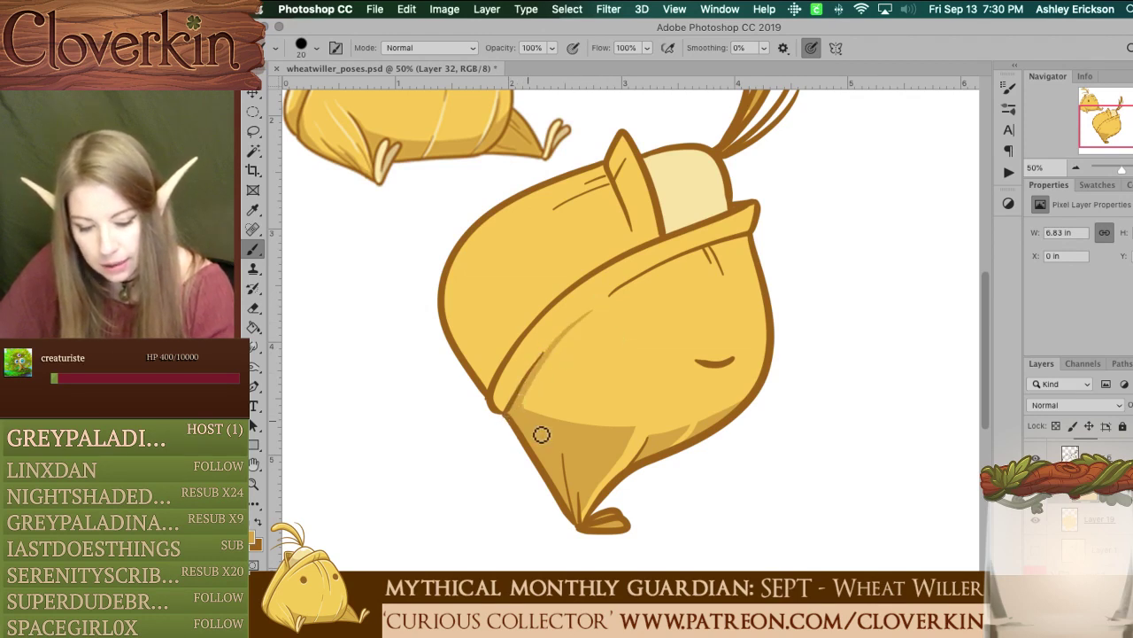
{"action": "left_click_drag", "start_coordinate": [498, 399], "coordinate": [524, 376]}
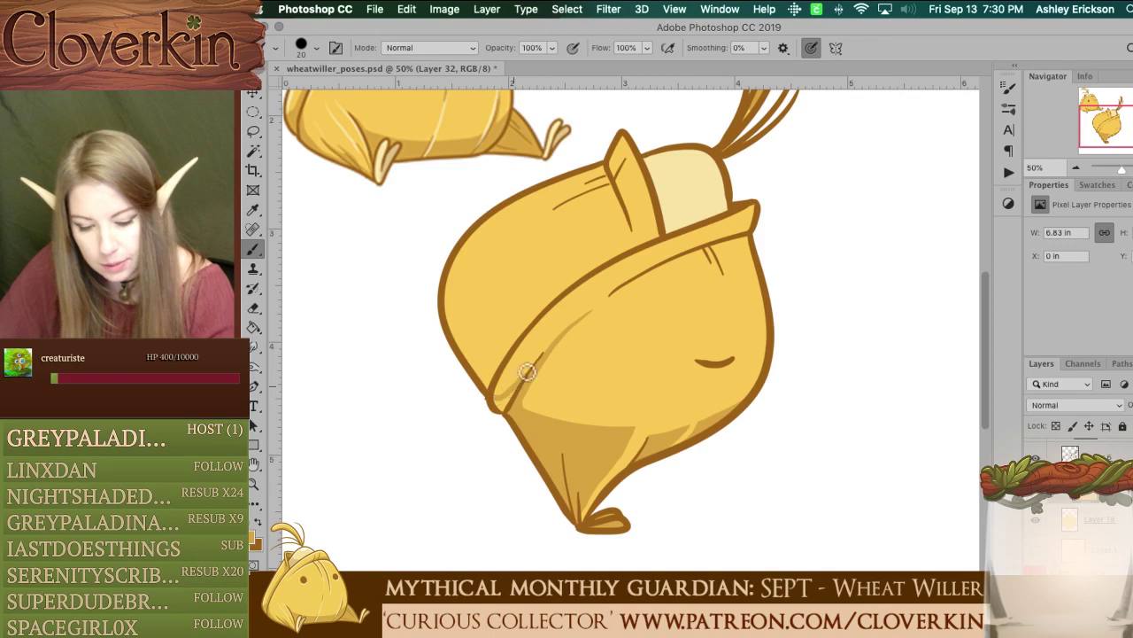
{"action": "key", "text": "super+z"}
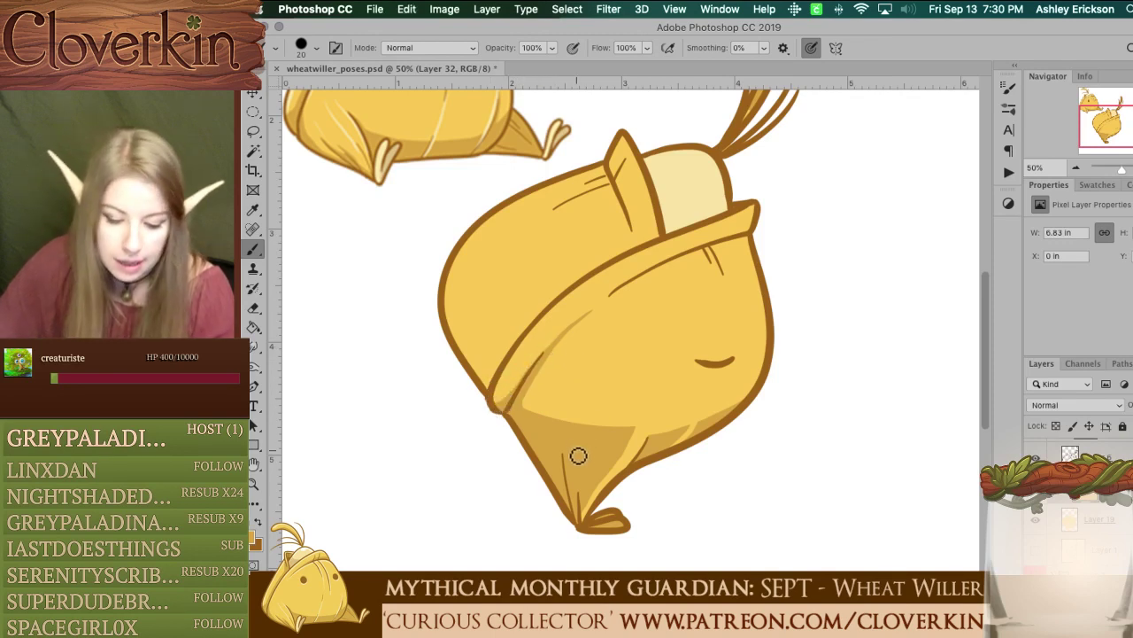
Step: Erase light streaks above the foot, and curve the belly shadow's upper edge by erasing within an elliptical selection
{"action": "key", "text": "e"}
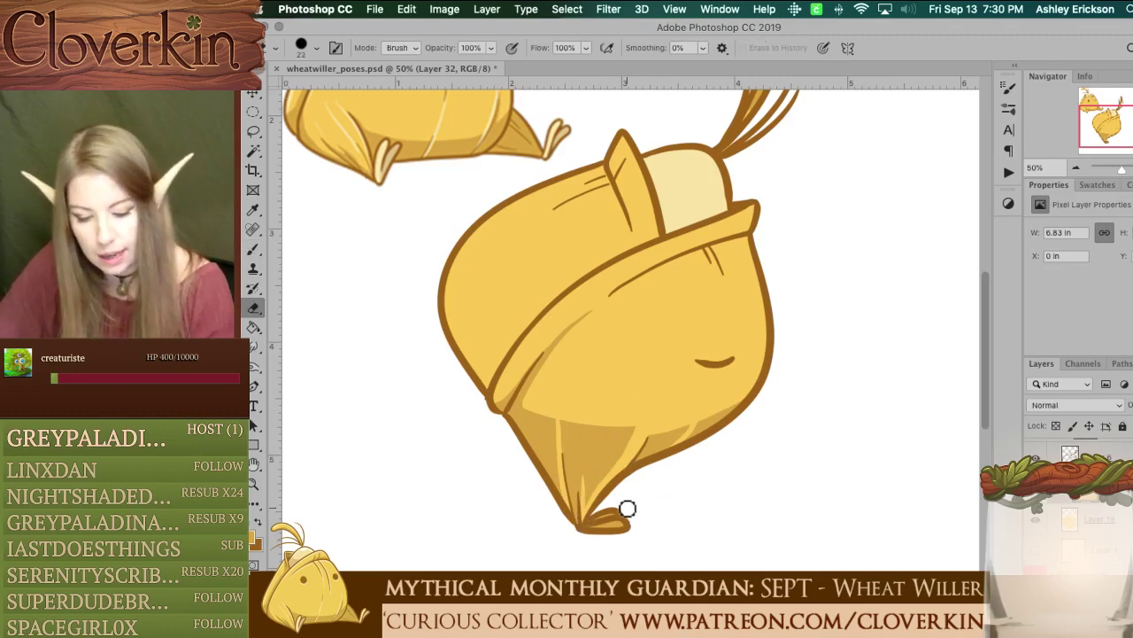
{"action": "mouse_move", "coordinate": [524, 410]}
{"action": "left_mouse_down"}
{"action": "mouse_move", "coordinate": [609, 440]}
{"action": "mouse_move", "coordinate": [634, 436]}
{"action": "left_mouse_up"}
{"action": "key", "text": "super+z"}
{"action": "key", "text": "m"}
{"action": "left_click_drag", "start_coordinate": [491, 315], "coordinate": [694, 462]}
{"action": "mouse_move", "coordinate": [668, 390]}
{"action": "left_mouse_down"}
{"action": "mouse_move", "coordinate": [693, 373]}
{"action": "mouse_move", "coordinate": [673, 379]}
{"action": "left_mouse_up"}
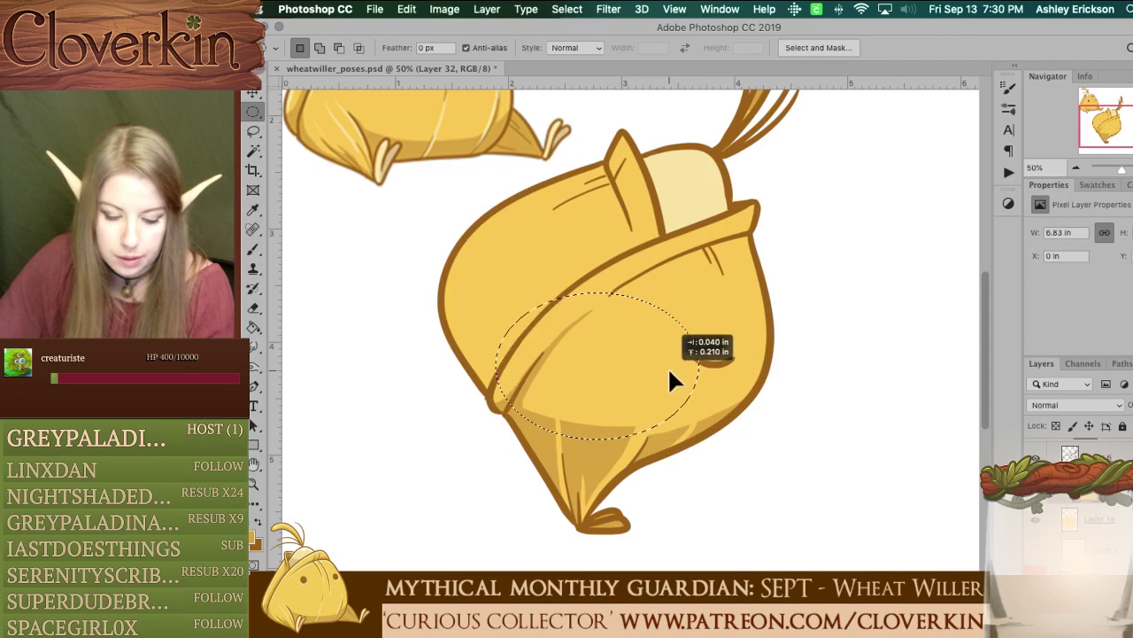
{"action": "mouse_move", "coordinate": [478, 285]}
{"action": "left_mouse_down"}
{"action": "mouse_move", "coordinate": [797, 443]}
{"action": "mouse_move", "coordinate": [716, 380]}
{"action": "left_mouse_up"}
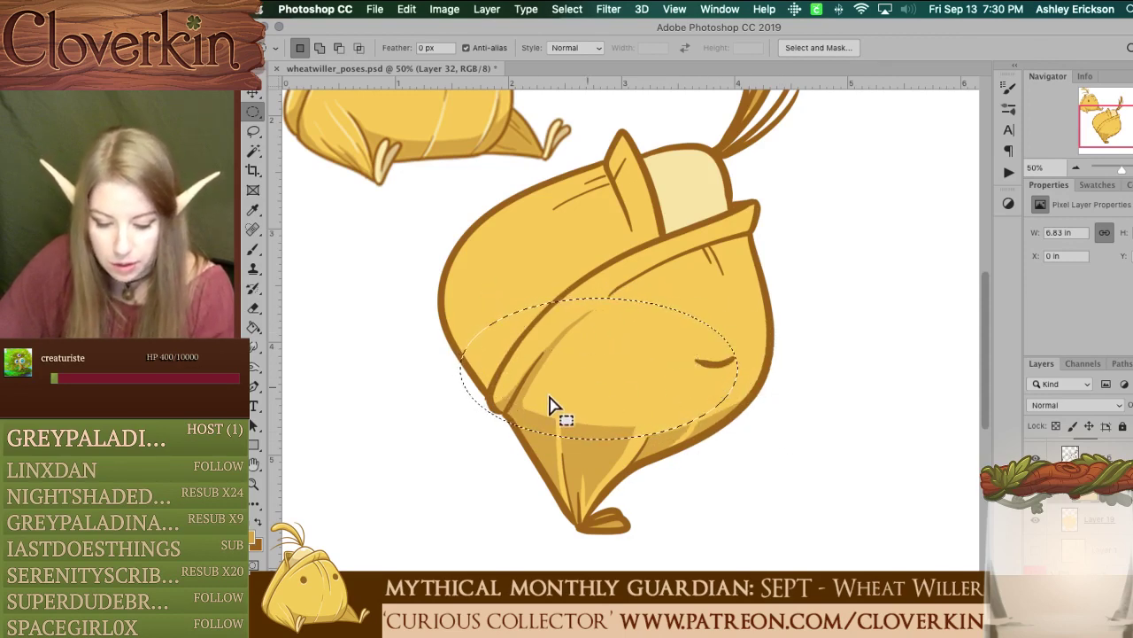
{"action": "key", "text": "e"}
{"action": "mouse_move", "coordinate": [526, 414]}
{"action": "left_mouse_down"}
{"action": "mouse_move", "coordinate": [536, 400]}
{"action": "mouse_move", "coordinate": [526, 399]}
{"action": "mouse_move", "coordinate": [537, 423]}
{"action": "mouse_move", "coordinate": [641, 430]}
{"action": "mouse_move", "coordinate": [534, 407]}
{"action": "mouse_move", "coordinate": [559, 357]}
{"action": "mouse_move", "coordinate": [529, 397]}
{"action": "mouse_move", "coordinate": [542, 429]}
{"action": "mouse_move", "coordinate": [630, 438]}
{"action": "mouse_move", "coordinate": [540, 418]}
{"action": "left_mouse_up"}
{"action": "key", "text": "super+d"}
Step: Paint shadows in the lower corner of the hood's back and along the edge of the pointed flap
{"action": "key", "text": "b"}
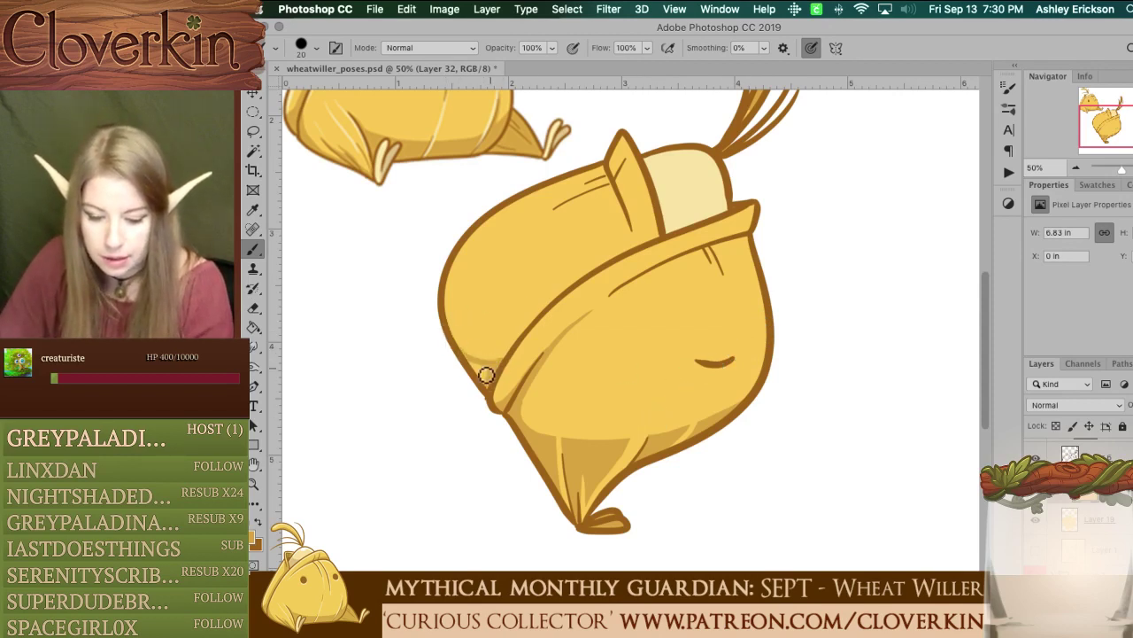
{"action": "key", "text": "e"}
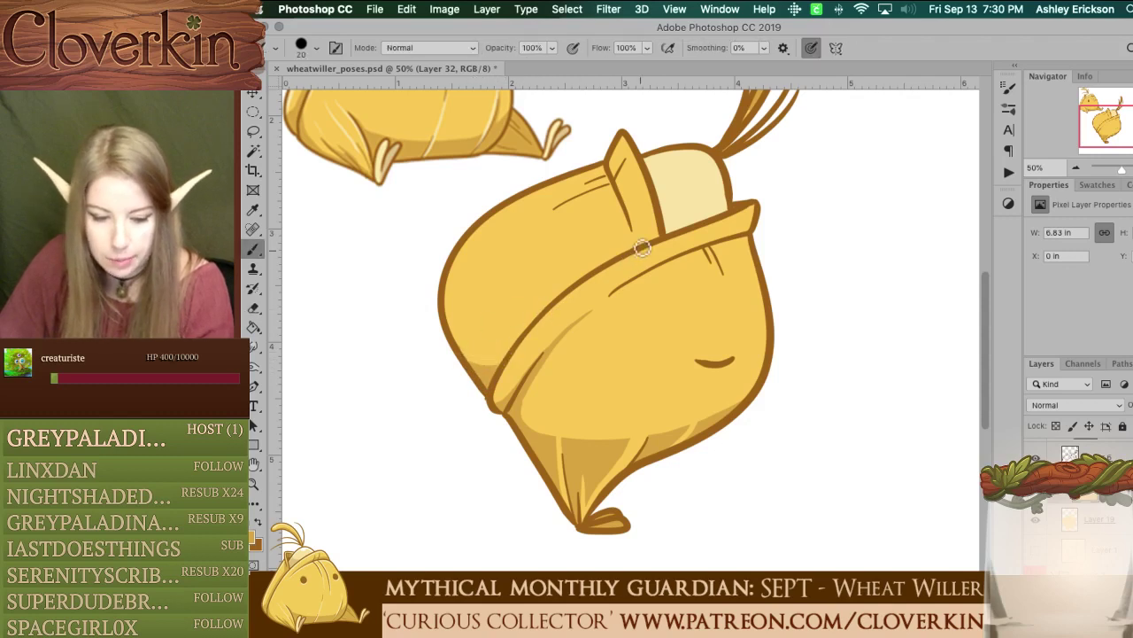
{"action": "key", "text": "b"}
{"action": "left_click_drag", "start_coordinate": [611, 166], "coordinate": [631, 236]}
{"action": "key", "text": "super+z"}
{"action": "left_click_drag", "start_coordinate": [609, 162], "coordinate": [638, 242]}
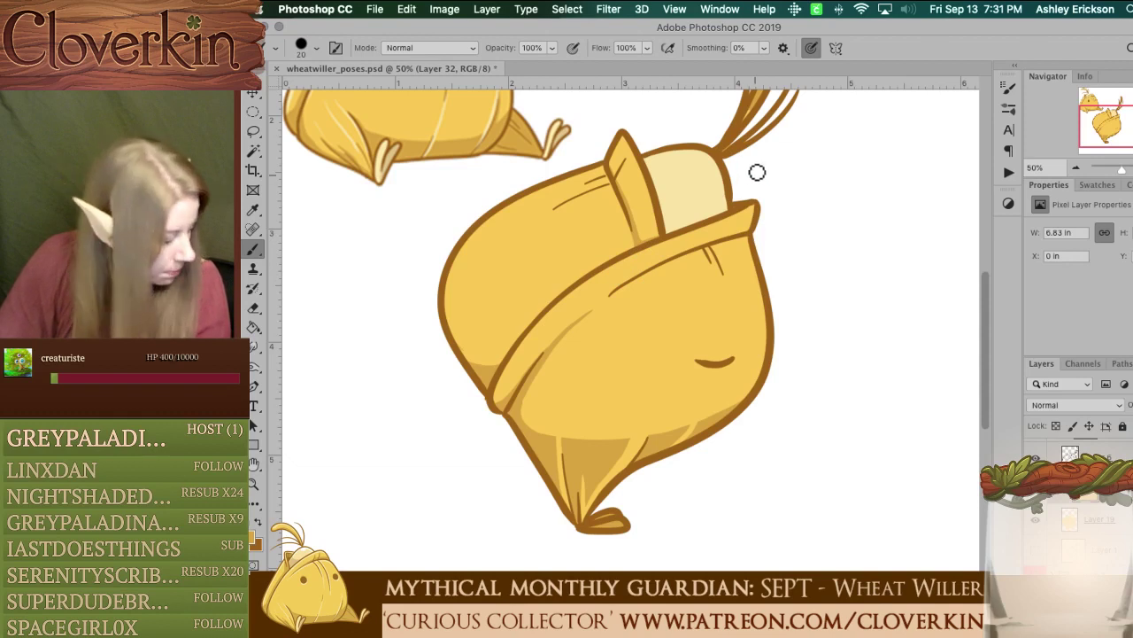
Step: Paint a tapering shadow under the front hood rim and its crease lines, and clean up its ends
{"action": "left_click_drag", "start_coordinate": [605, 302], "coordinate": [762, 240]}
{"action": "left_click_drag", "start_coordinate": [695, 252], "coordinate": [767, 232]}
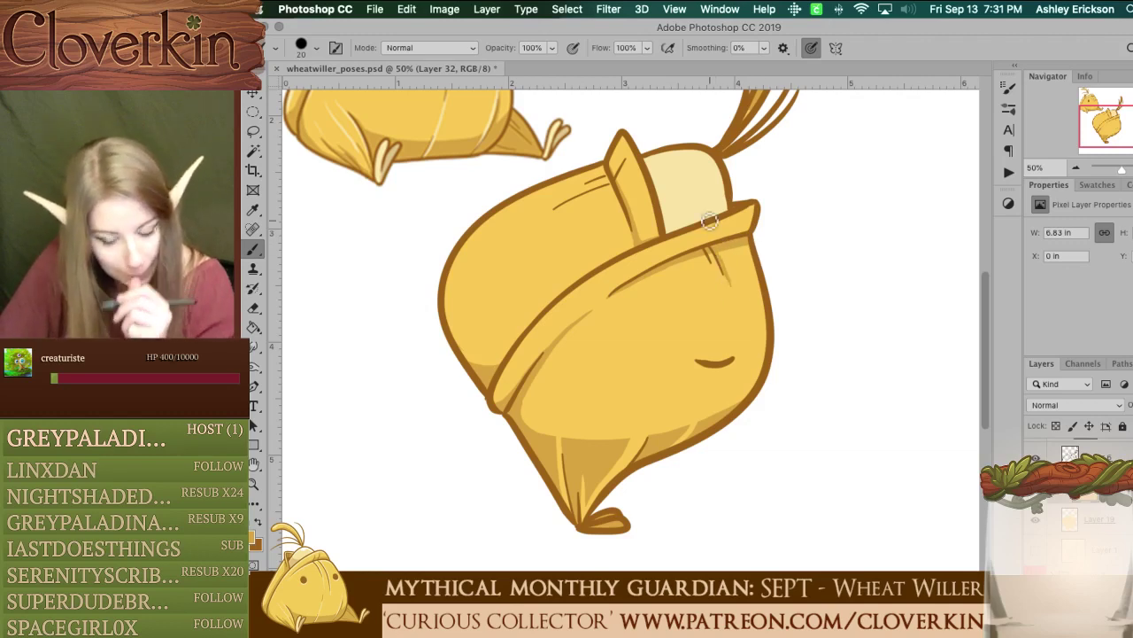
{"action": "left_click_drag", "start_coordinate": [1099, 117], "coordinate": [1098, 108]}
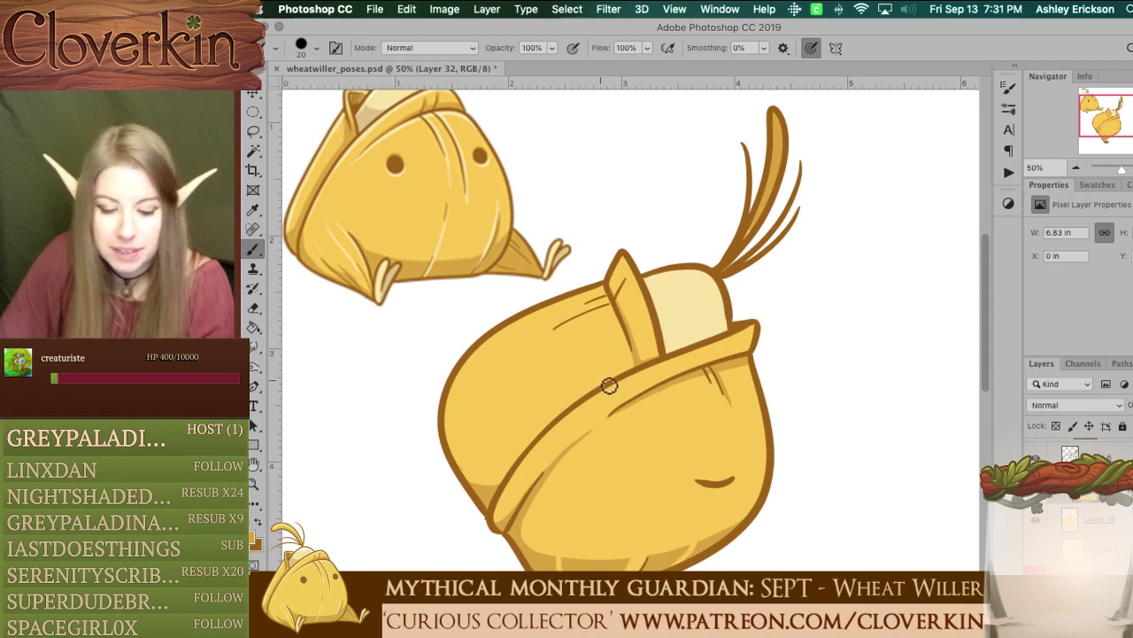
{"action": "mouse_move", "coordinate": [604, 417]}
{"action": "left_mouse_down"}
{"action": "mouse_move", "coordinate": [681, 370]}
{"action": "mouse_move", "coordinate": [760, 347]}
{"action": "left_mouse_up"}
{"action": "key", "text": "super+z"}
{"action": "key", "text": "e"}
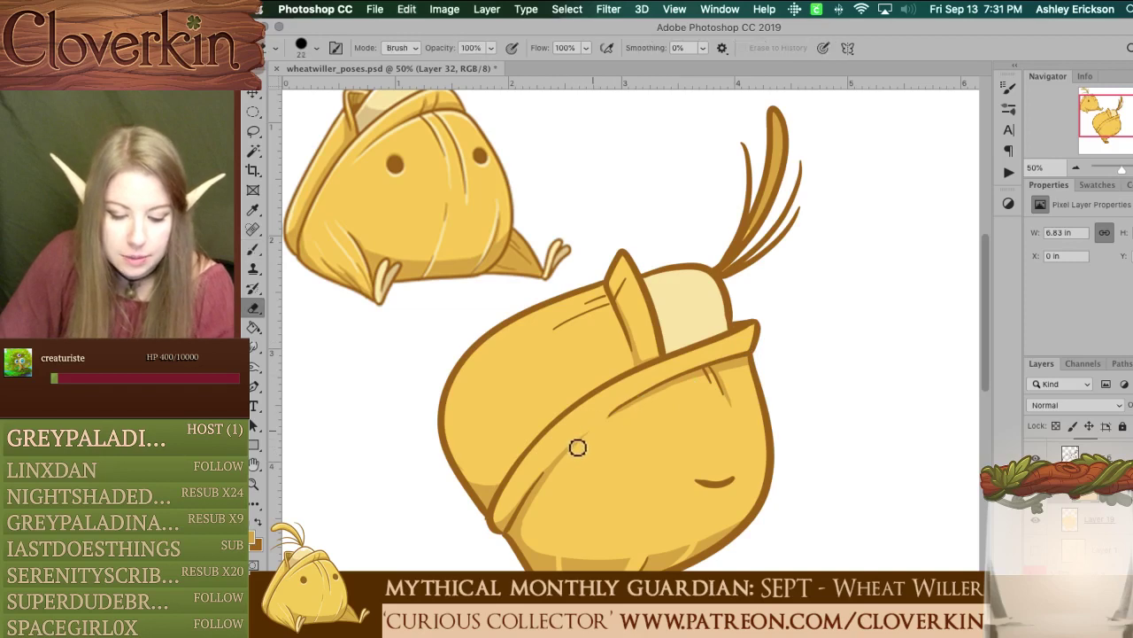
{"action": "key", "text": "b"}
{"action": "mouse_move", "coordinate": [606, 418]}
{"action": "left_mouse_down"}
{"action": "mouse_move", "coordinate": [754, 351]}
{"action": "mouse_move", "coordinate": [685, 367]}
{"action": "mouse_move", "coordinate": [586, 432]}
{"action": "left_mouse_up"}
{"action": "key", "text": "super+z"}
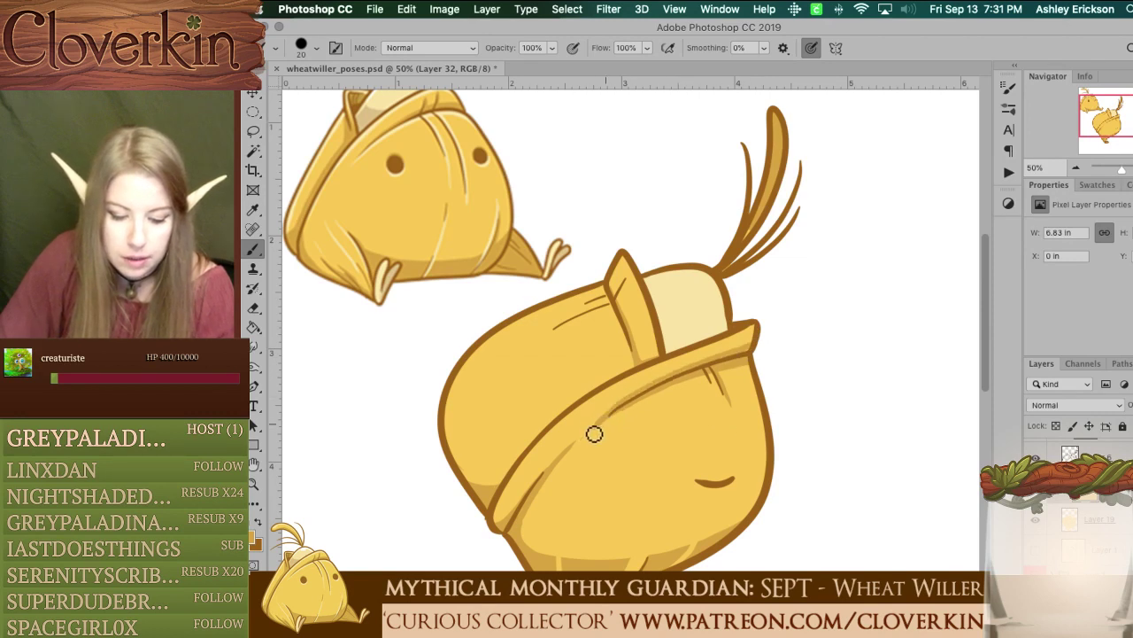
{"action": "key", "text": "e"}
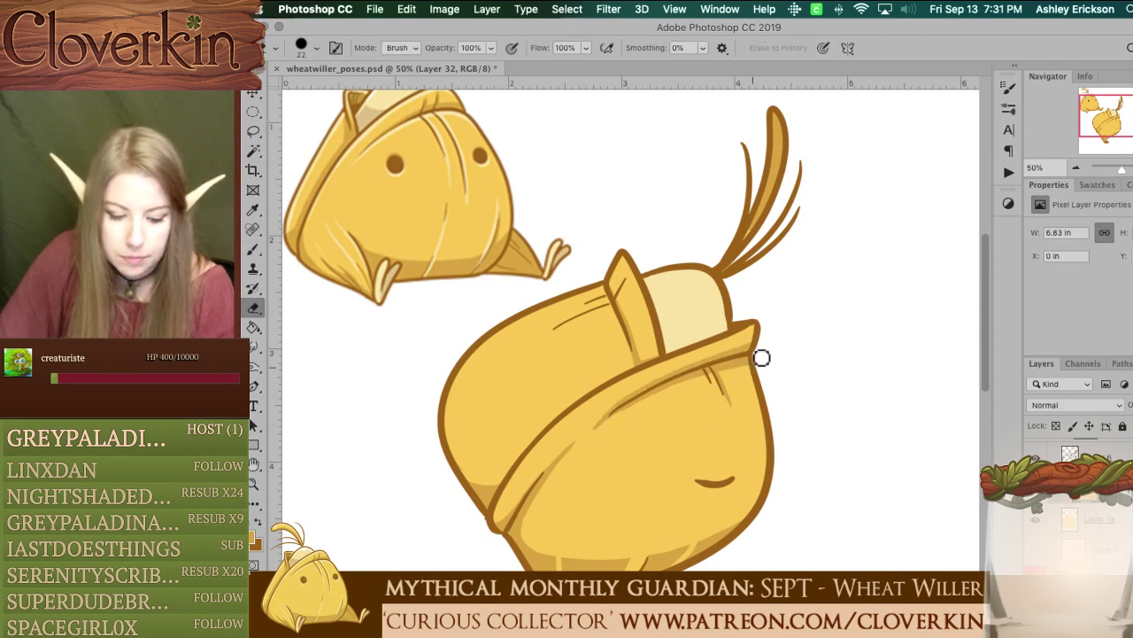
Step: Paint shadow strokes along the crease lines behind the pointed flap and along the hood's rear curve
{"action": "key", "text": "b"}
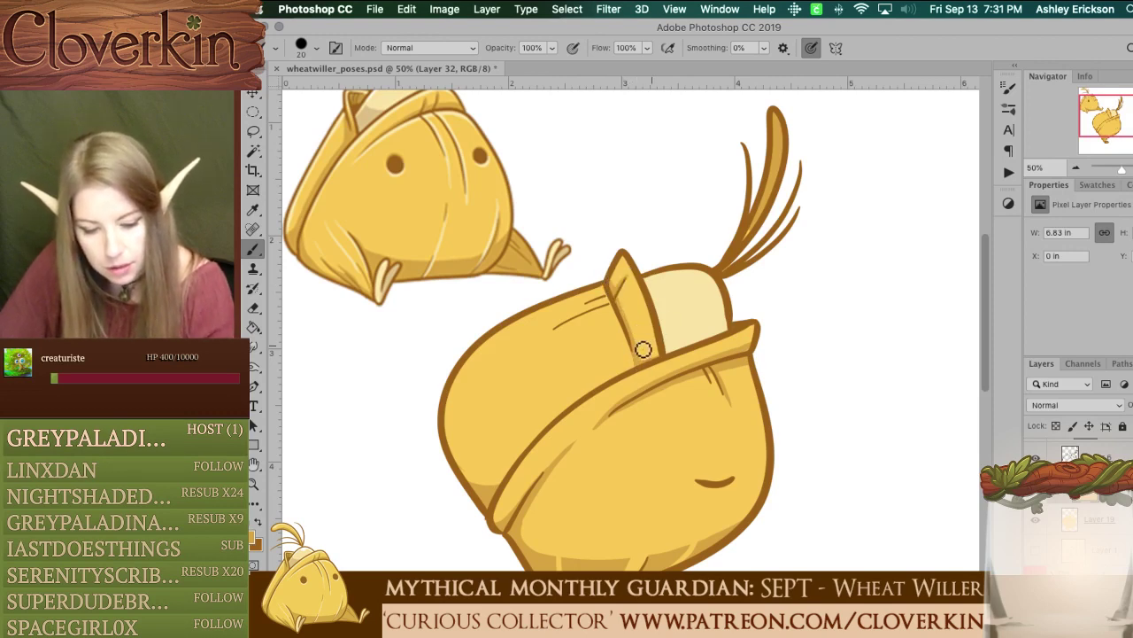
{"action": "left_click_drag", "start_coordinate": [528, 343], "coordinate": [604, 307]}
{"action": "key", "text": "super+z"}
{"action": "left_click_drag", "start_coordinate": [530, 342], "coordinate": [612, 296]}
{"action": "key", "text": "super+z"}
{"action": "left_click_drag", "start_coordinate": [534, 342], "coordinate": [611, 300]}
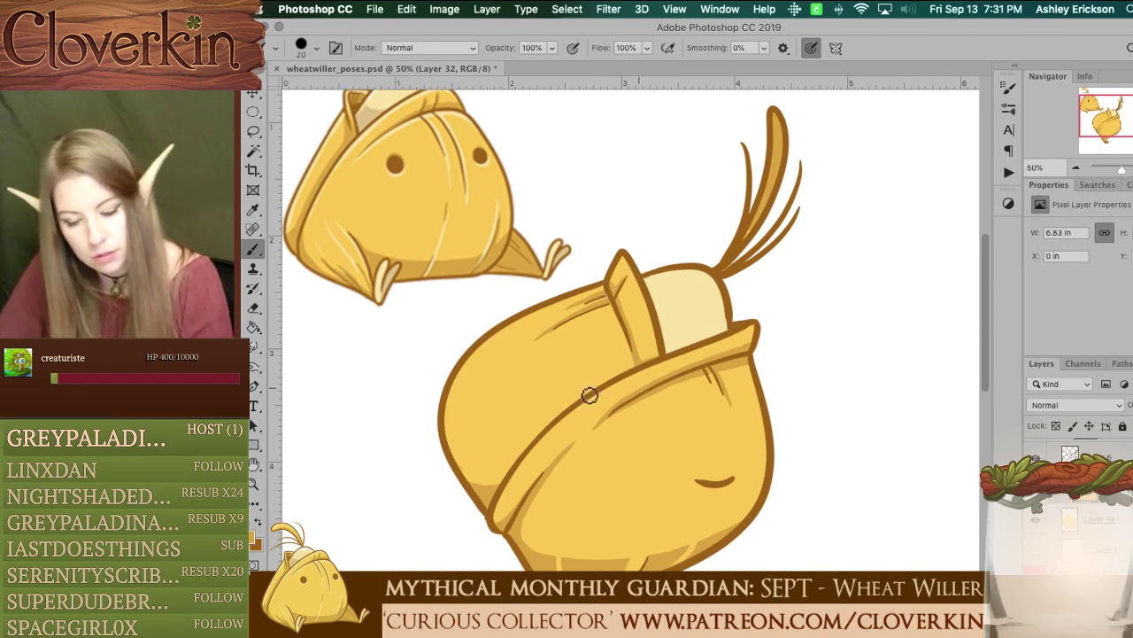
{"action": "left_click_drag", "start_coordinate": [473, 408], "coordinate": [481, 484]}
{"action": "key", "text": "super+z"}
{"action": "mouse_move", "coordinate": [479, 394]}
{"action": "left_mouse_down"}
{"action": "mouse_move", "coordinate": [466, 416]}
{"action": "mouse_move", "coordinate": [482, 496]}
{"action": "left_mouse_up"}
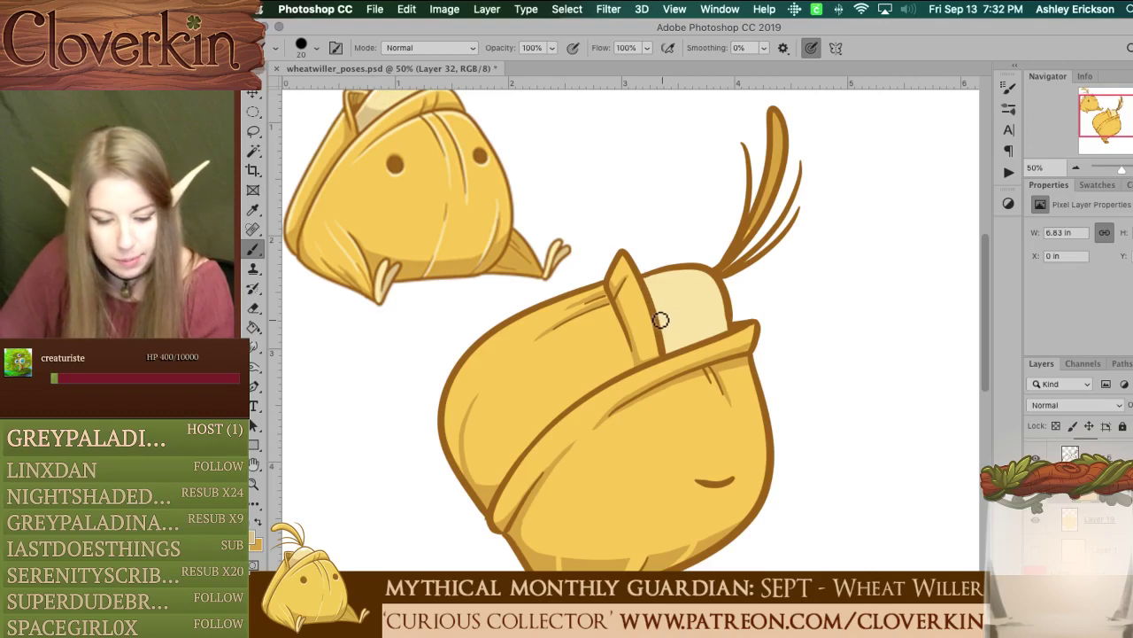
Step: Paint a shadow across the lower part of the cream head where it meets the hood rim
{"action": "left_click_drag", "start_coordinate": [679, 334], "coordinate": [742, 310]}
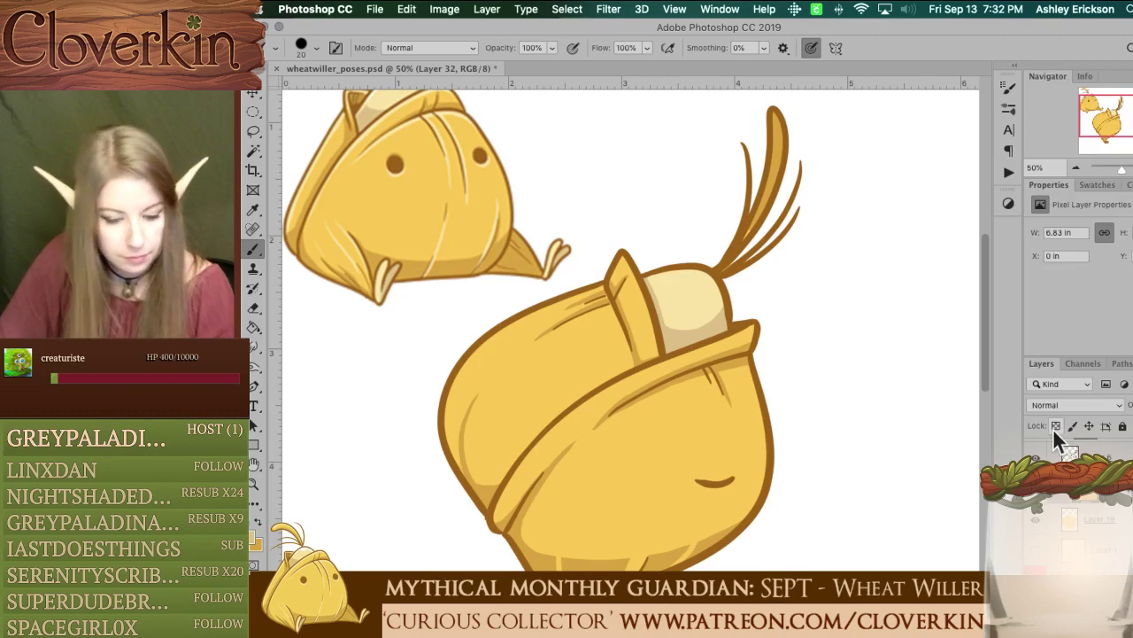
{"action": "key", "text": "e"}
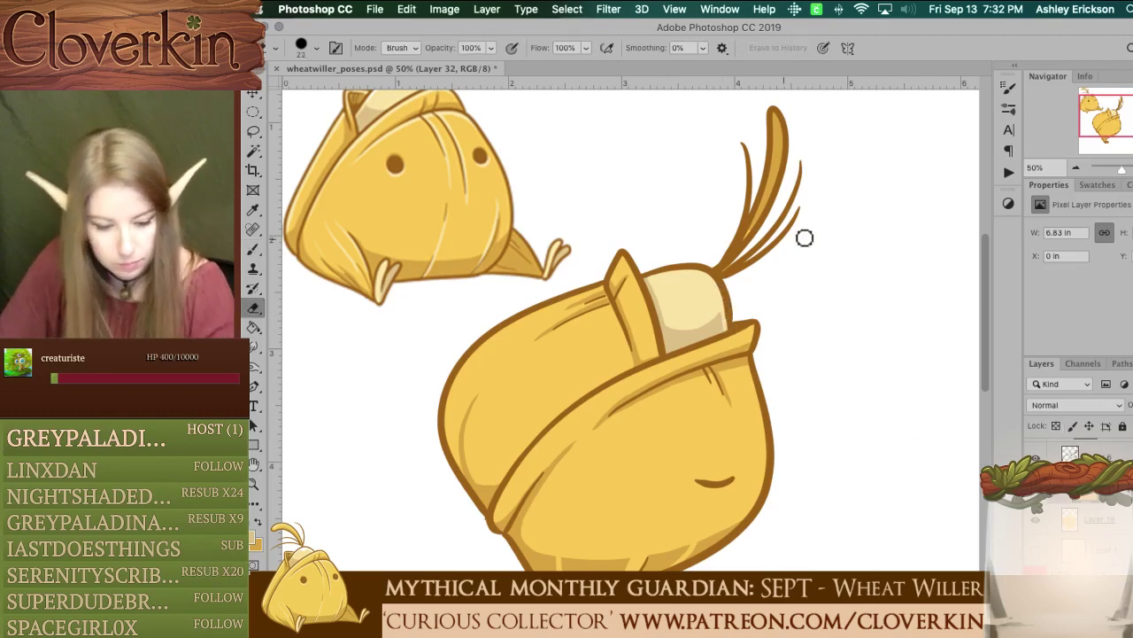
Step: Collapse and hide Folder 5, then show and expand Folder 4 to work on its pose
{"action": "scroll", "coordinate": [1080, 496], "scroll_direction": "up", "scroll_amount": 5}
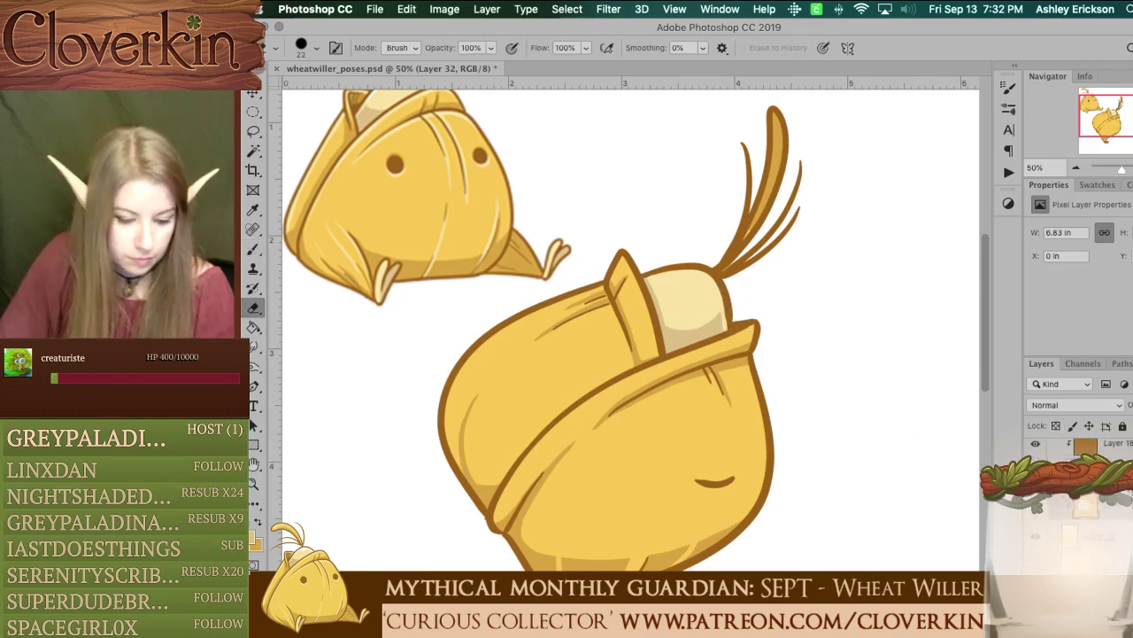
{"action": "left_click", "coordinate": [1052, 484]}
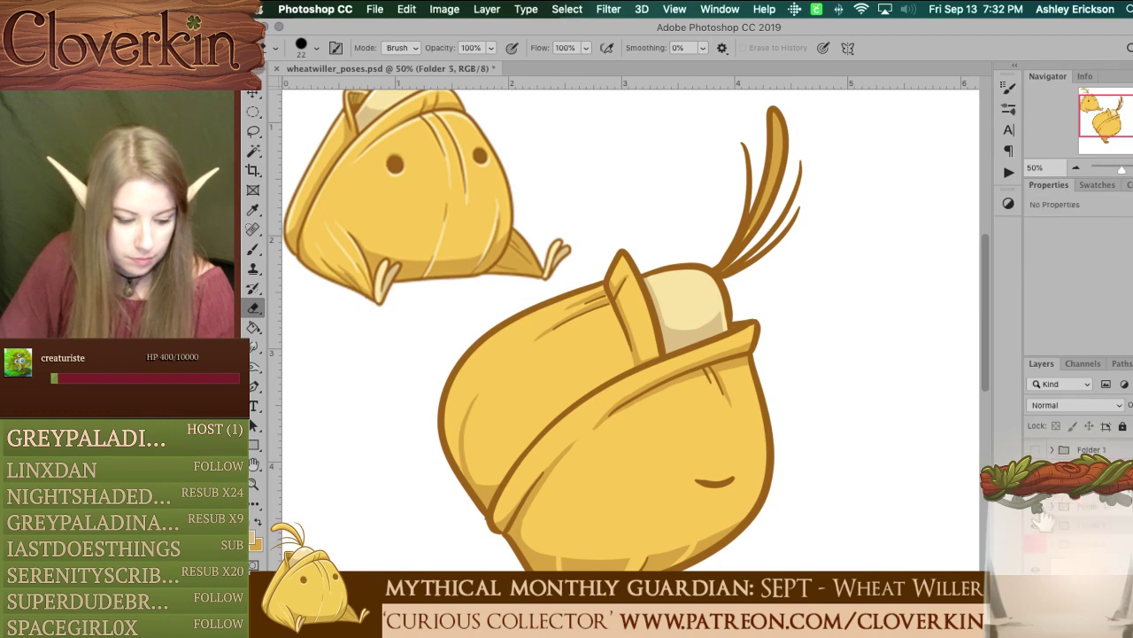
{"action": "left_click", "coordinate": [1035, 526]}
{"action": "left_click", "coordinate": [1035, 506]}
{"action": "left_click", "coordinate": [1052, 506]}
{"action": "left_click", "coordinate": [1098, 599]}
{"action": "scroll", "coordinate": [1089, 531], "scroll_direction": "down", "scroll_amount": 4}
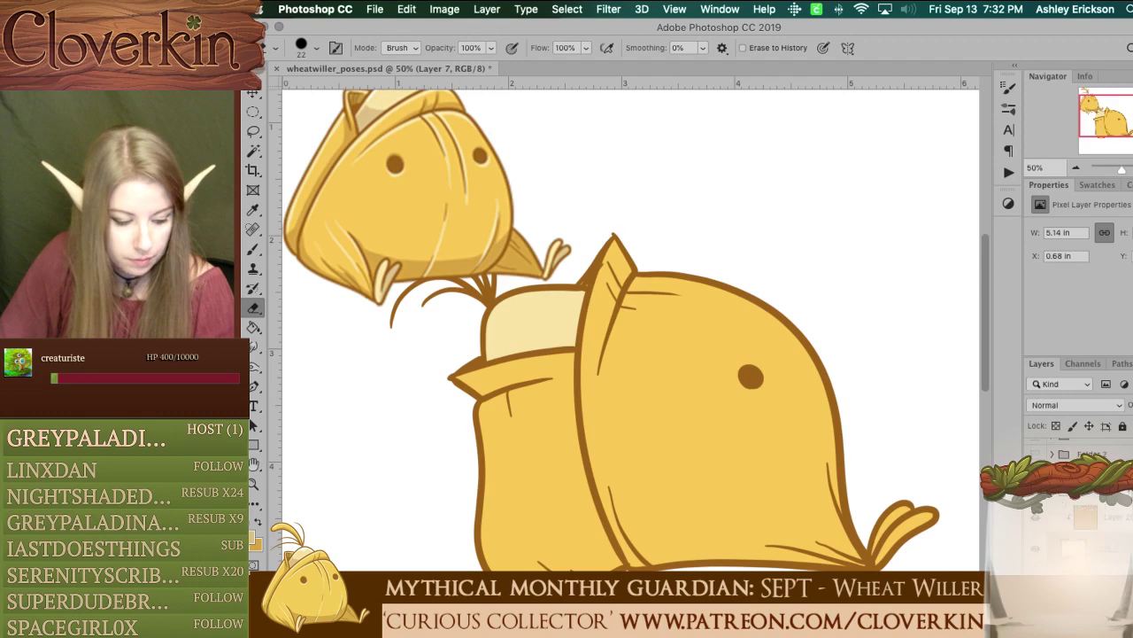
Step: Add a new layer beneath the line art and clip it to the pose's base colour layer
{"action": "left_click", "coordinate": [1103, 485]}
{"action": "left_click", "coordinate": [1126, 628]}
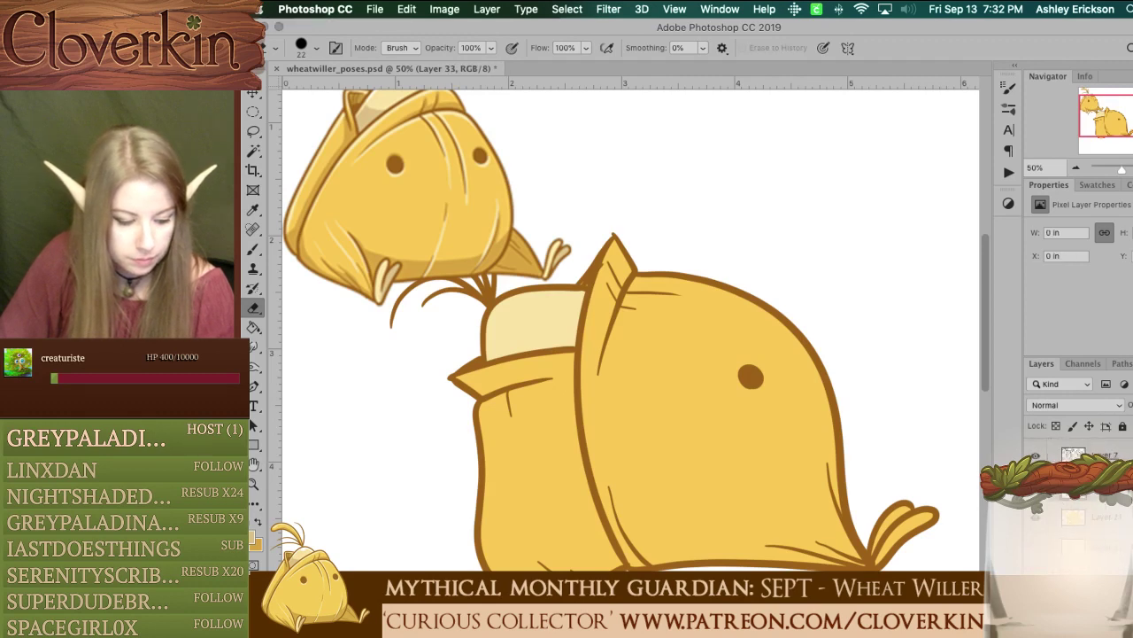
{"action": "right_click", "coordinate": [1103, 486]}
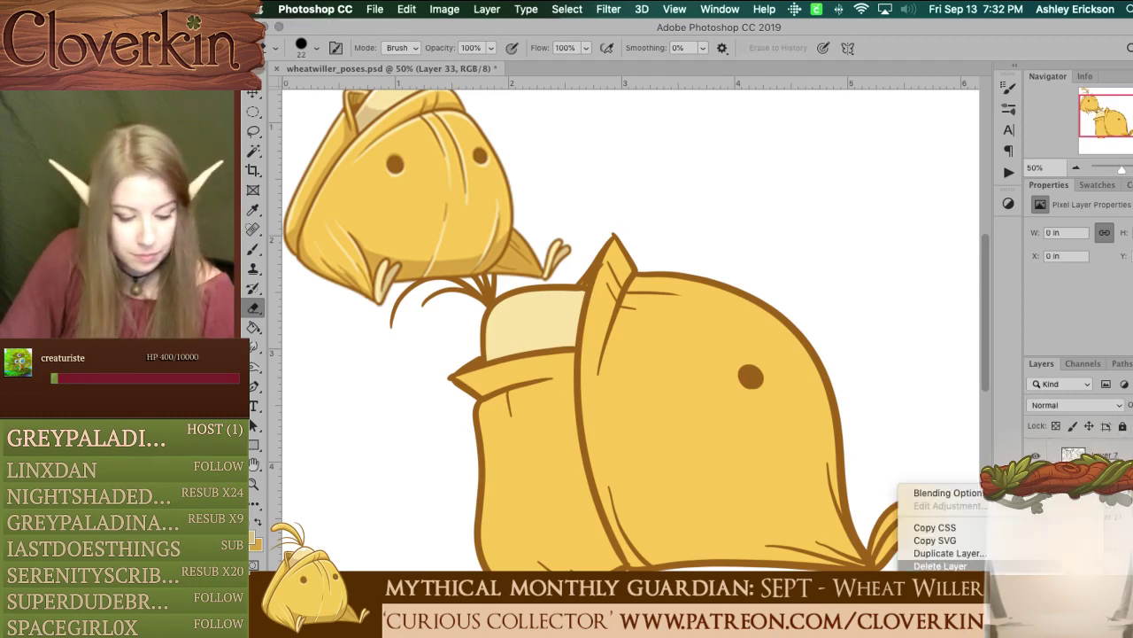
{"action": "mouse_move", "coordinate": [1045, 632]}
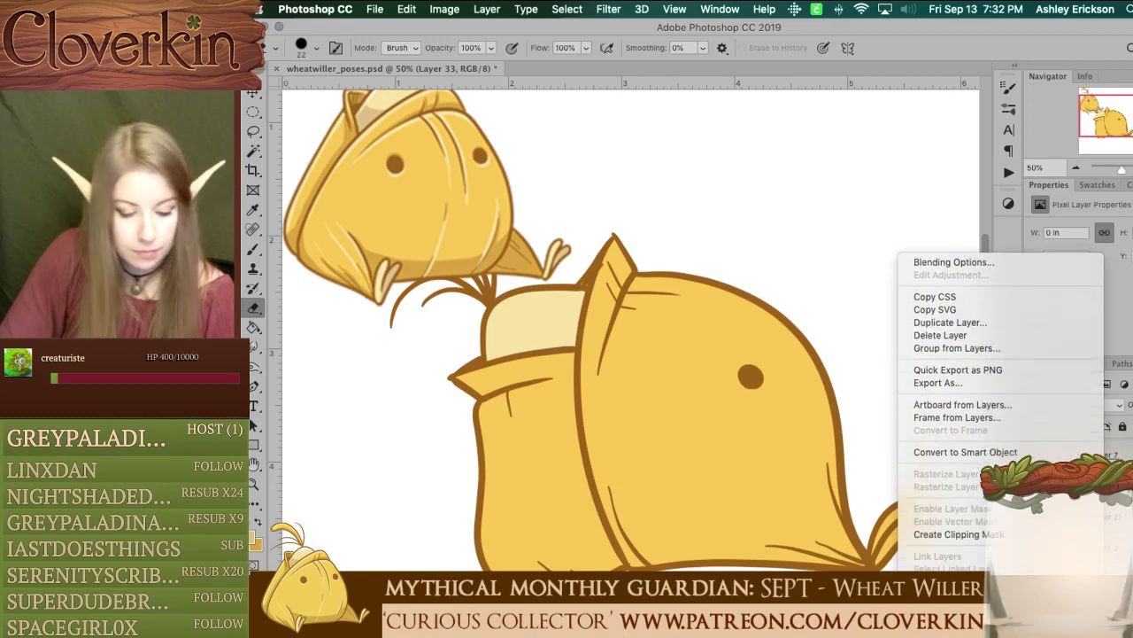
{"action": "left_click", "coordinate": [1009, 534]}
Step: Select the cream head area with the Magic Wand, without expanding the selection
{"action": "key", "text": "w"}
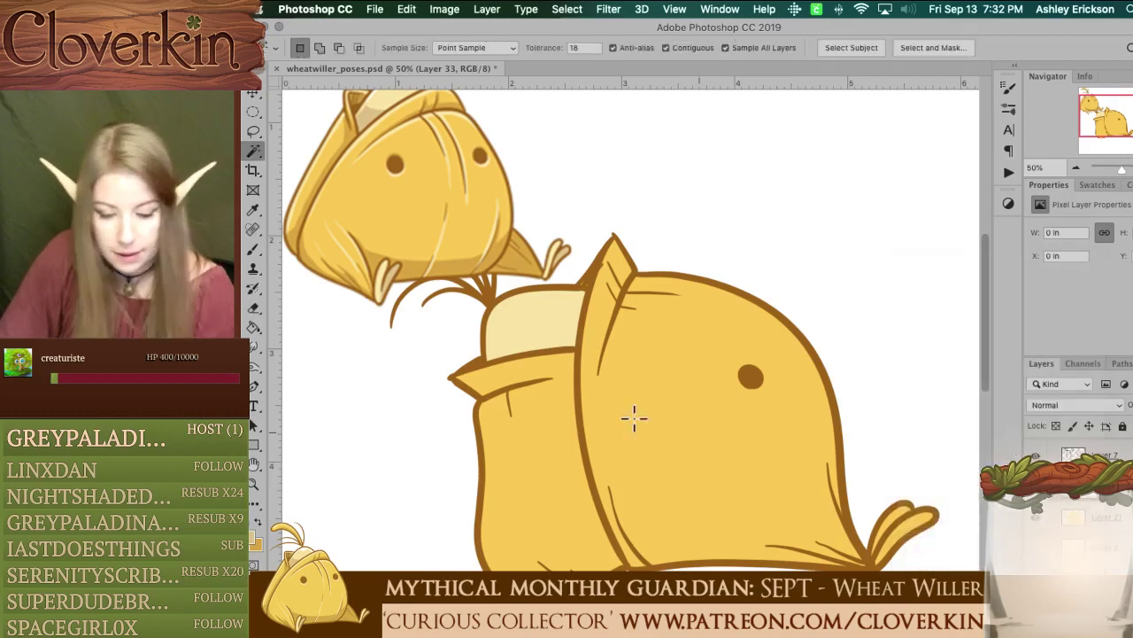
{"action": "left_click", "coordinate": [544, 322]}
{"action": "key", "text": "shift+super+e"}
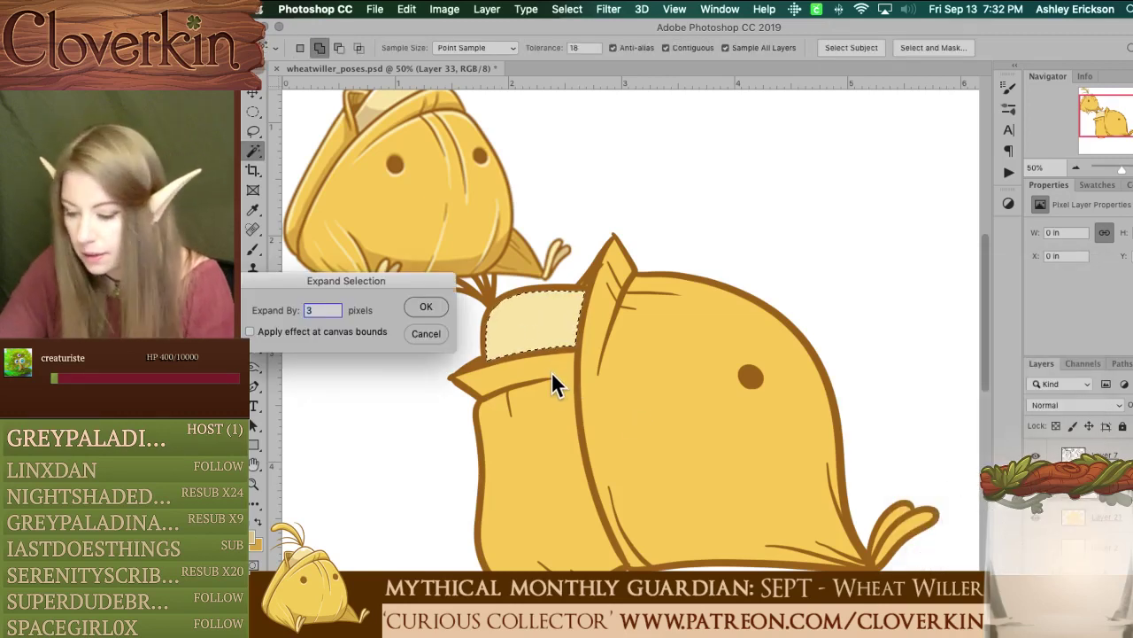
{"action": "left_click", "coordinate": [423, 334]}
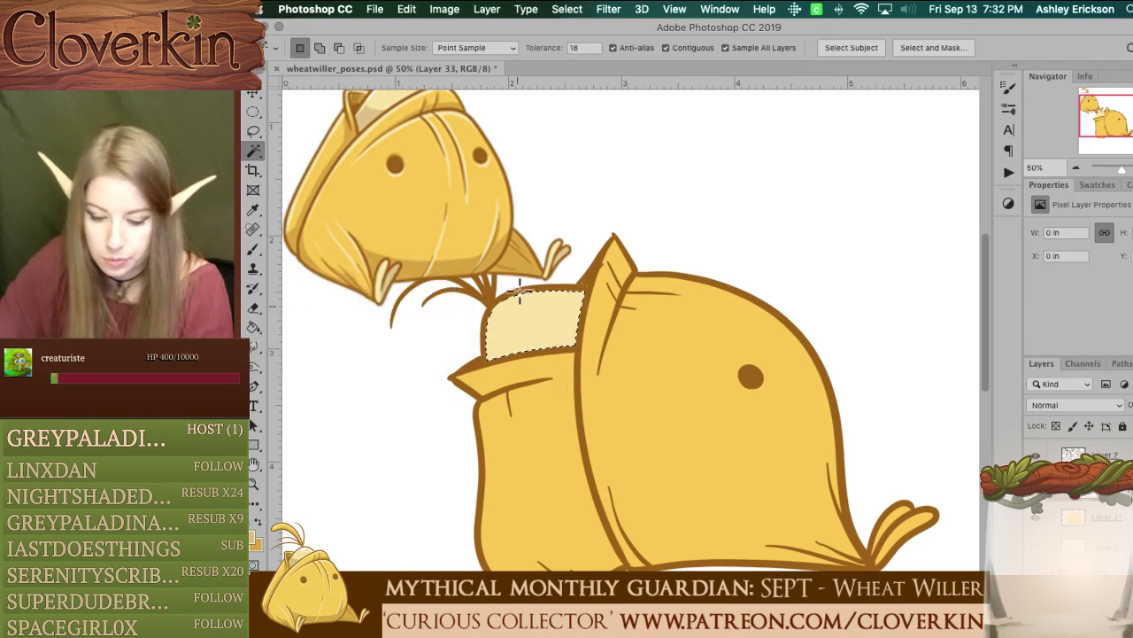
Step: Paint a curved shadow along the head's lower edge and beside the hood flap, and refine its boundary
{"action": "key", "text": "b"}
{"action": "mouse_move", "coordinate": [514, 336]}
{"action": "left_mouse_down"}
{"action": "mouse_move", "coordinate": [588, 321]}
{"action": "mouse_move", "coordinate": [576, 312]}
{"action": "mouse_move", "coordinate": [572, 358]}
{"action": "left_mouse_up"}
{"action": "key", "text": "super+z"}
{"action": "mouse_move", "coordinate": [582, 294]}
{"action": "left_mouse_down"}
{"action": "mouse_move", "coordinate": [573, 347]}
{"action": "mouse_move", "coordinate": [585, 293]}
{"action": "mouse_move", "coordinate": [569, 350]}
{"action": "mouse_move", "coordinate": [582, 290]}
{"action": "mouse_move", "coordinate": [562, 356]}
{"action": "mouse_move", "coordinate": [514, 338]}
{"action": "mouse_move", "coordinate": [475, 351]}
{"action": "mouse_move", "coordinate": [581, 328]}
{"action": "mouse_move", "coordinate": [482, 352]}
{"action": "mouse_move", "coordinate": [565, 336]}
{"action": "mouse_move", "coordinate": [496, 359]}
{"action": "mouse_move", "coordinate": [600, 334]}
{"action": "mouse_move", "coordinate": [479, 349]}
{"action": "mouse_move", "coordinate": [578, 333]}
{"action": "mouse_move", "coordinate": [466, 360]}
{"action": "mouse_move", "coordinate": [572, 337]}
{"action": "mouse_move", "coordinate": [496, 361]}
{"action": "left_mouse_up"}
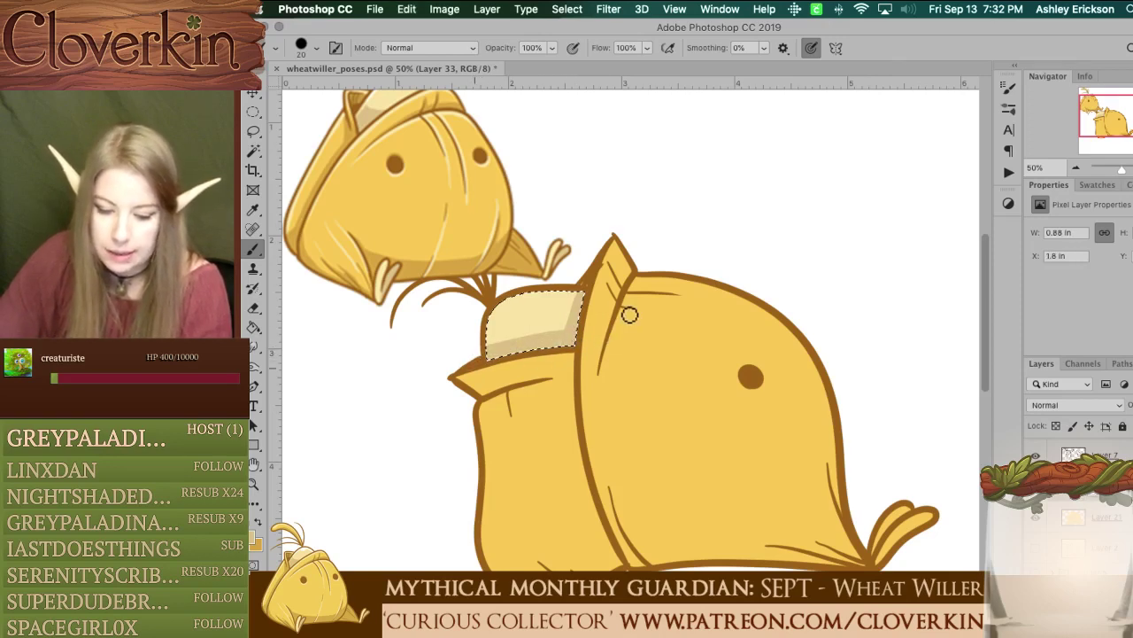
{"action": "key", "text": "e"}
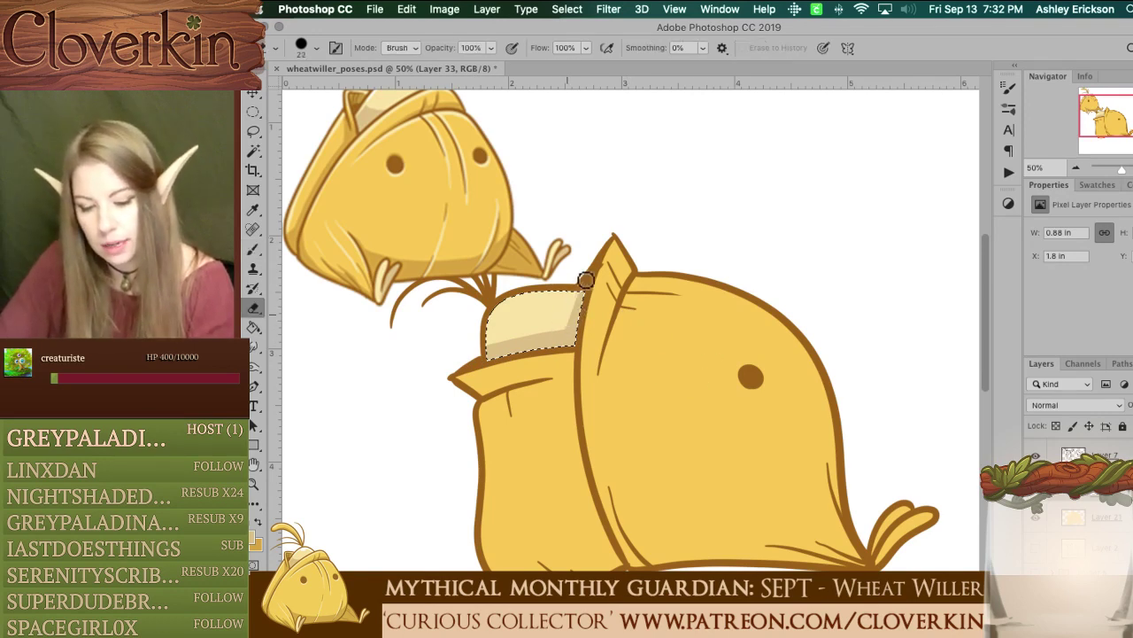
{"action": "key", "text": "b"}
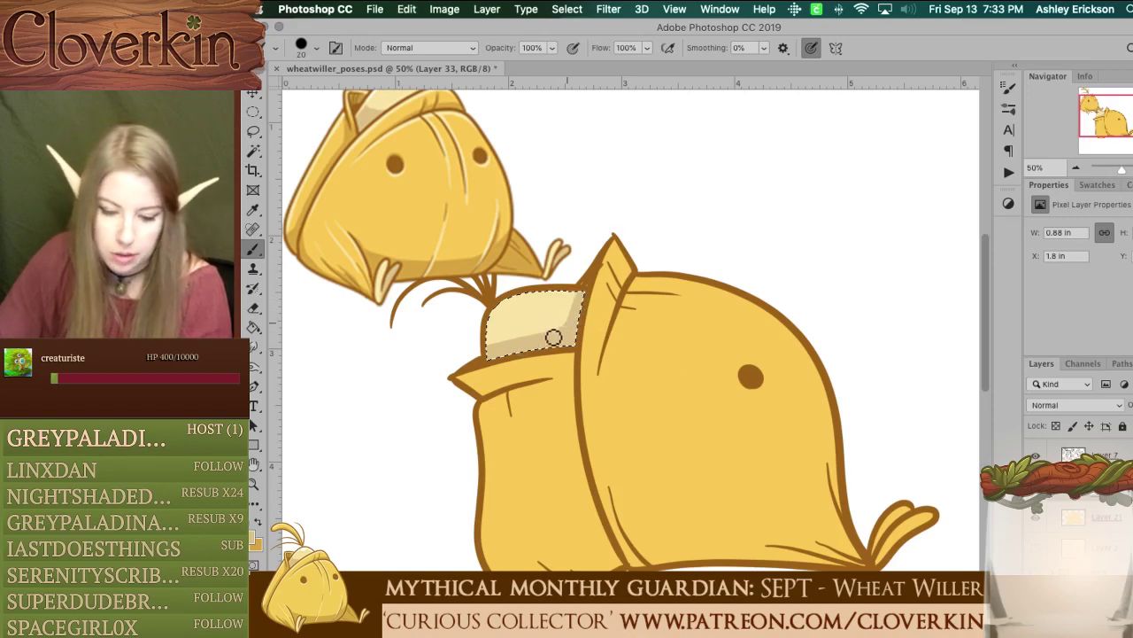
{"action": "key", "text": "e"}
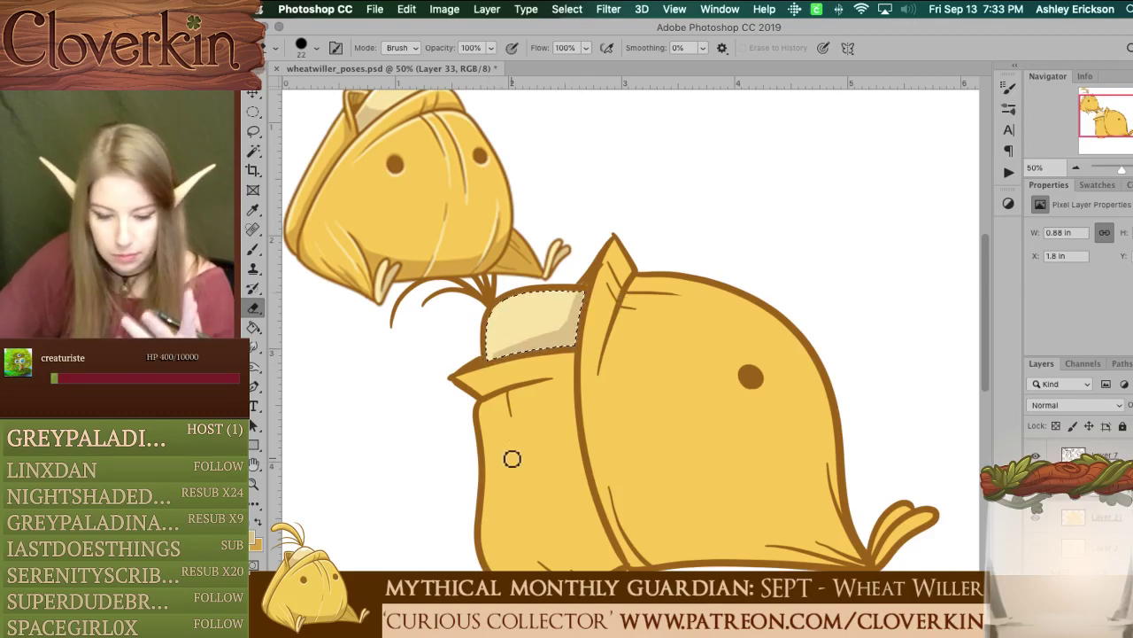
Step: Add a new clipped layer directly above Layer 21 and make it the active layer
{"action": "key", "text": "b"}
{"action": "left_click", "coordinate": [1106, 527]}
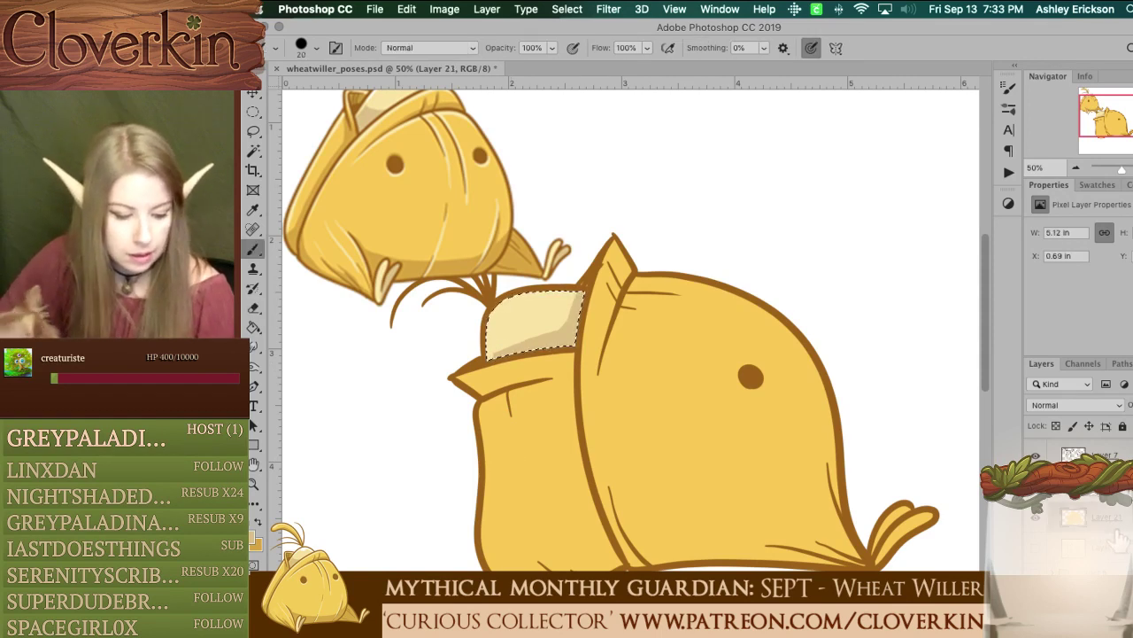
{"action": "key", "text": "alt+shift+super+n"}
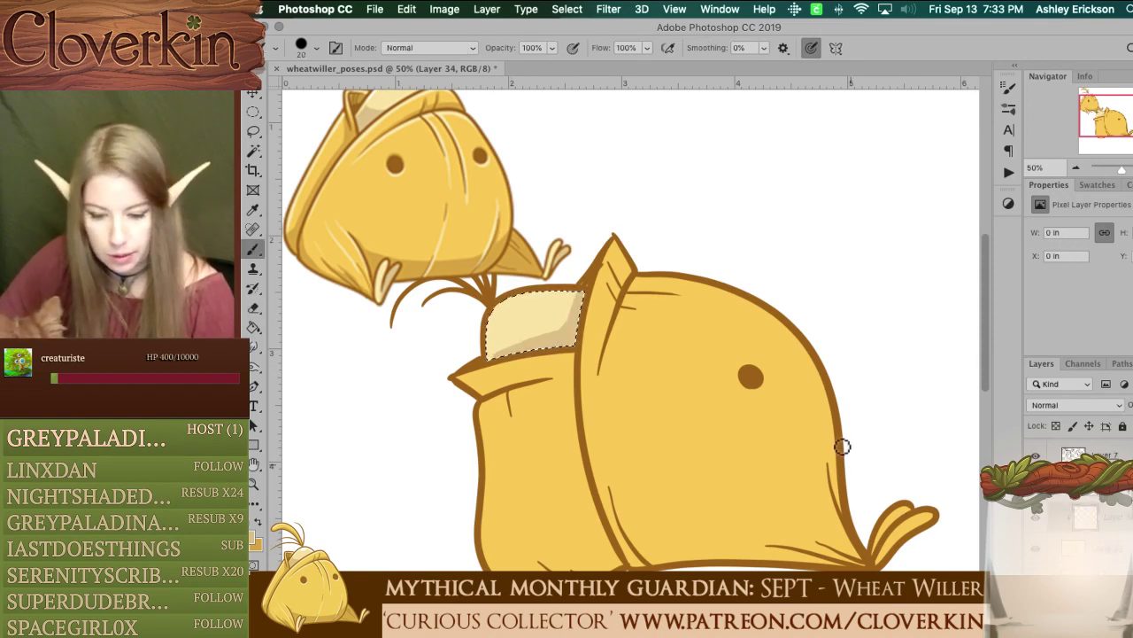
{"action": "left_click", "coordinate": [1121, 552]}
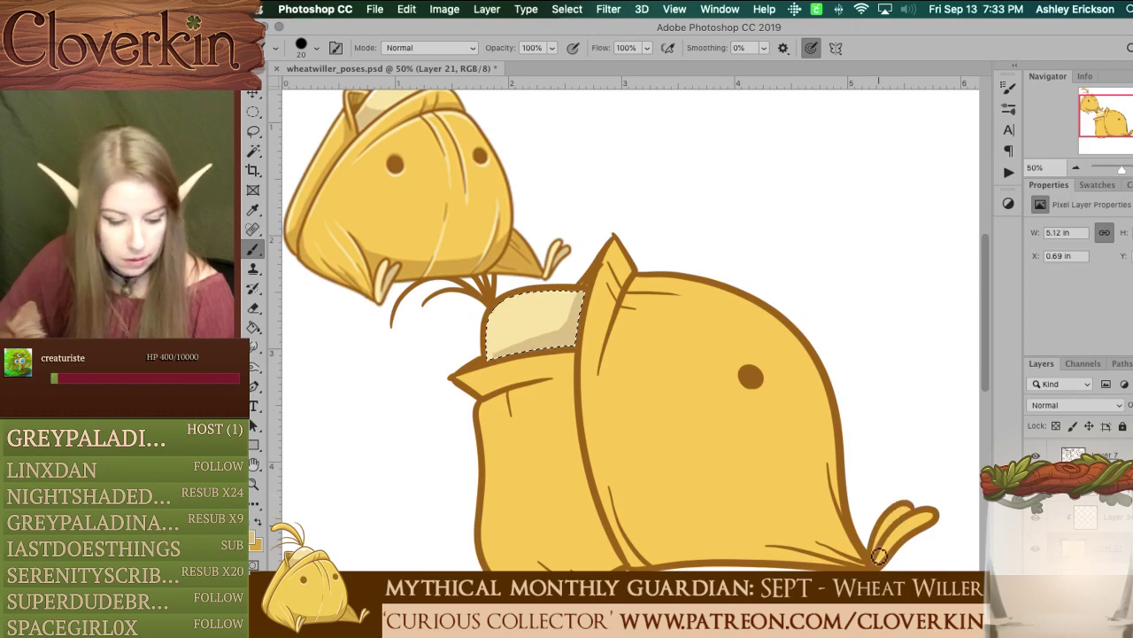
{"action": "left_click", "coordinate": [1121, 523]}
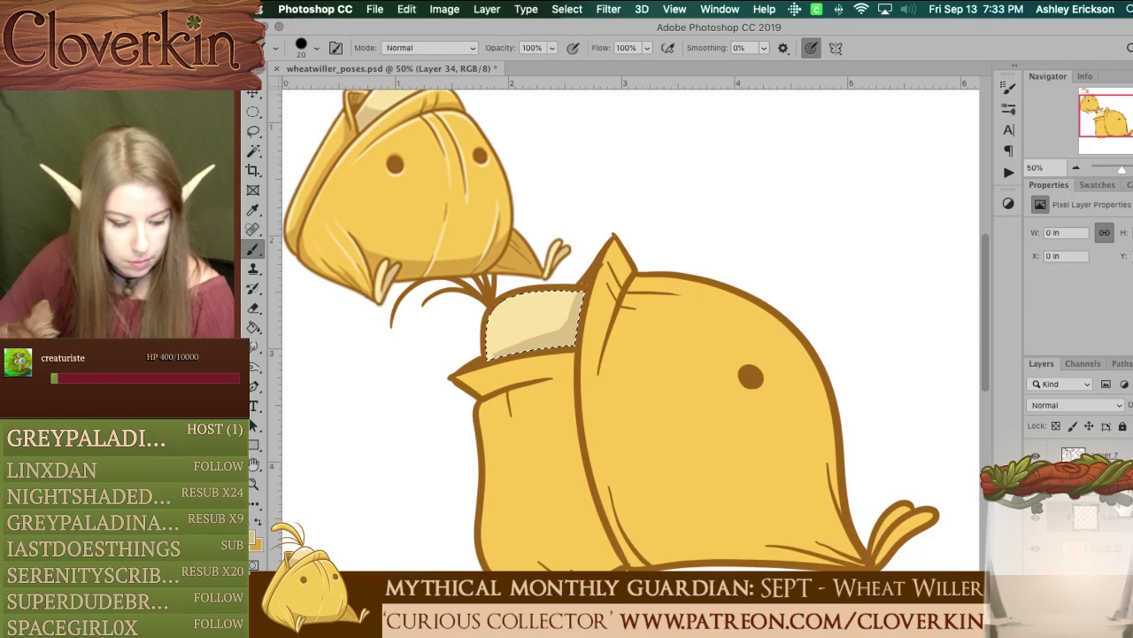
Step: Clear the head selection and paint the foot's toes pale cream on the new clipped layer
{"action": "left_click", "coordinate": [1036, 547]}
{"action": "left_click", "coordinate": [1038, 548]}
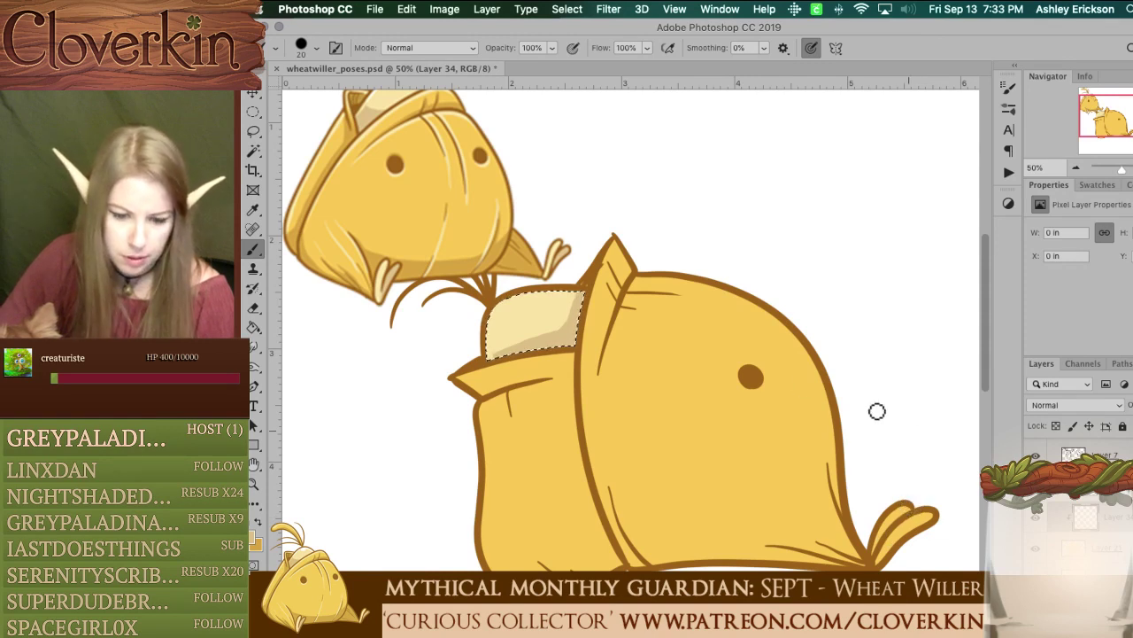
{"action": "key", "text": "super+d"}
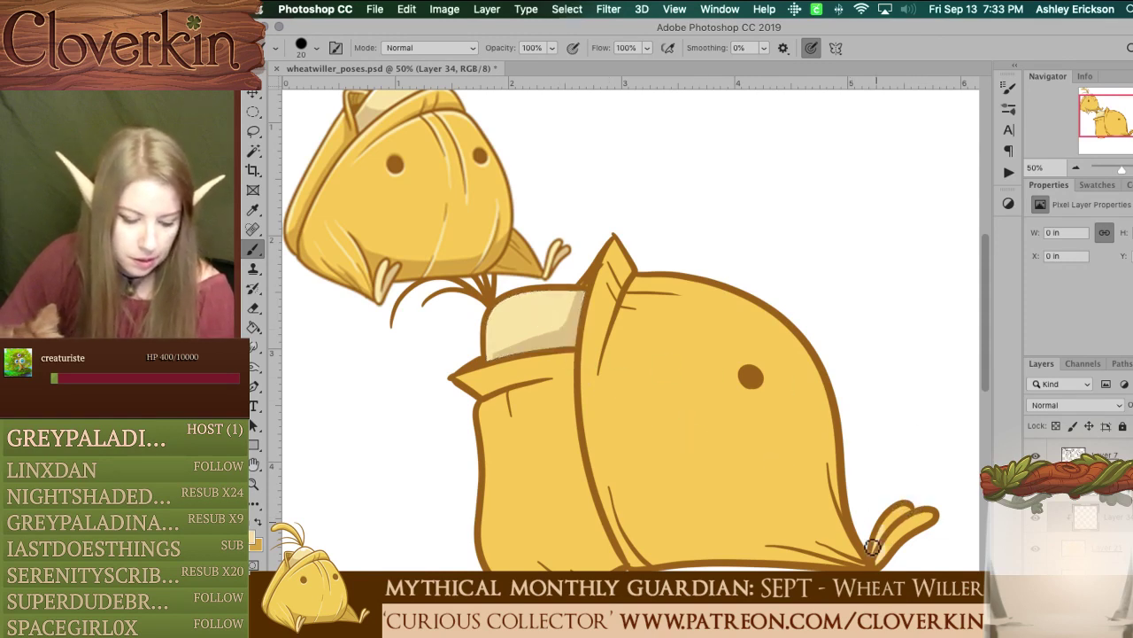
{"action": "left_click_drag", "start_coordinate": [912, 496], "coordinate": [948, 516]}
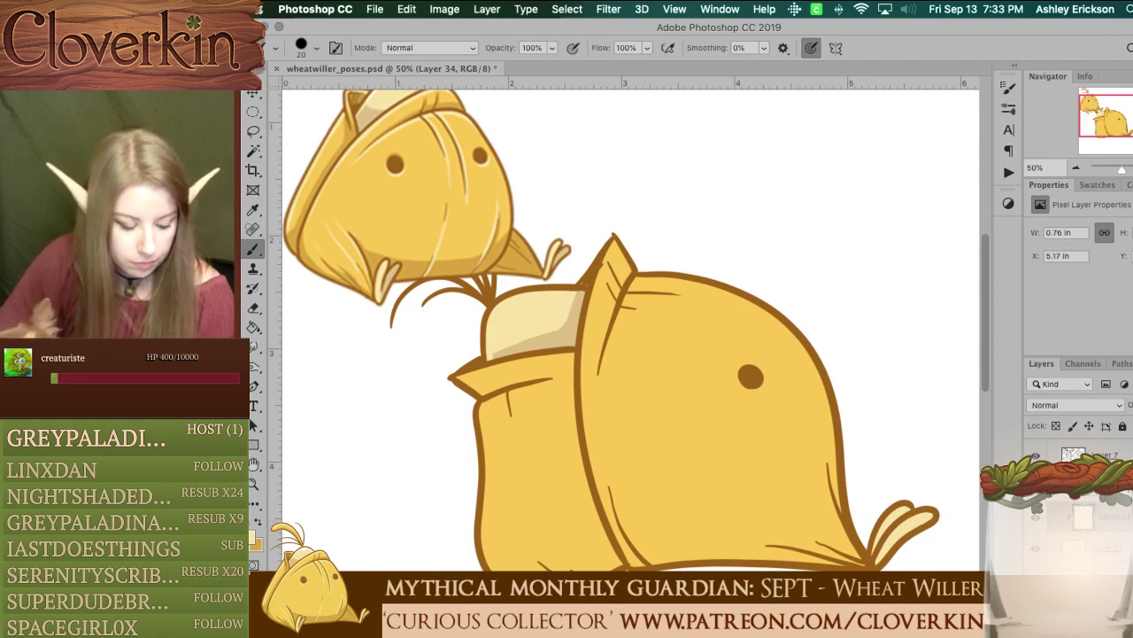
Step: Switch visibility from Folder 4 back to Folder 5 and paint that pose's foot pale cream on Layer 32
{"action": "scroll", "coordinate": [1086, 496], "scroll_direction": "up", "scroll_amount": 1}
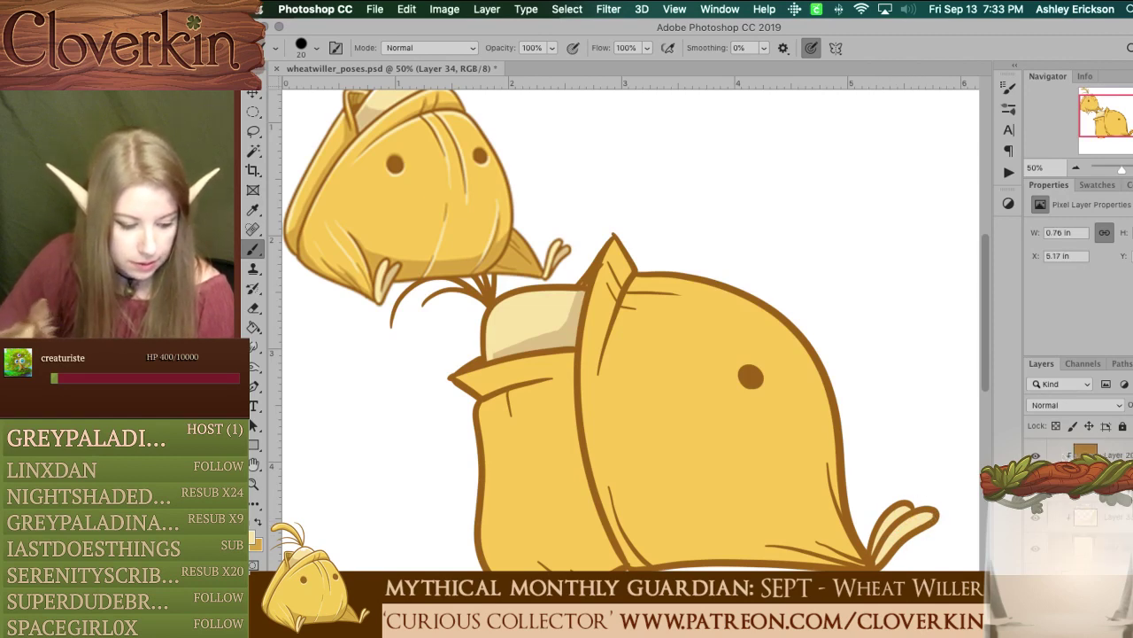
{"action": "scroll", "coordinate": [1082, 512], "scroll_direction": "up", "scroll_amount": 5}
{"action": "left_click", "coordinate": [1052, 506]}
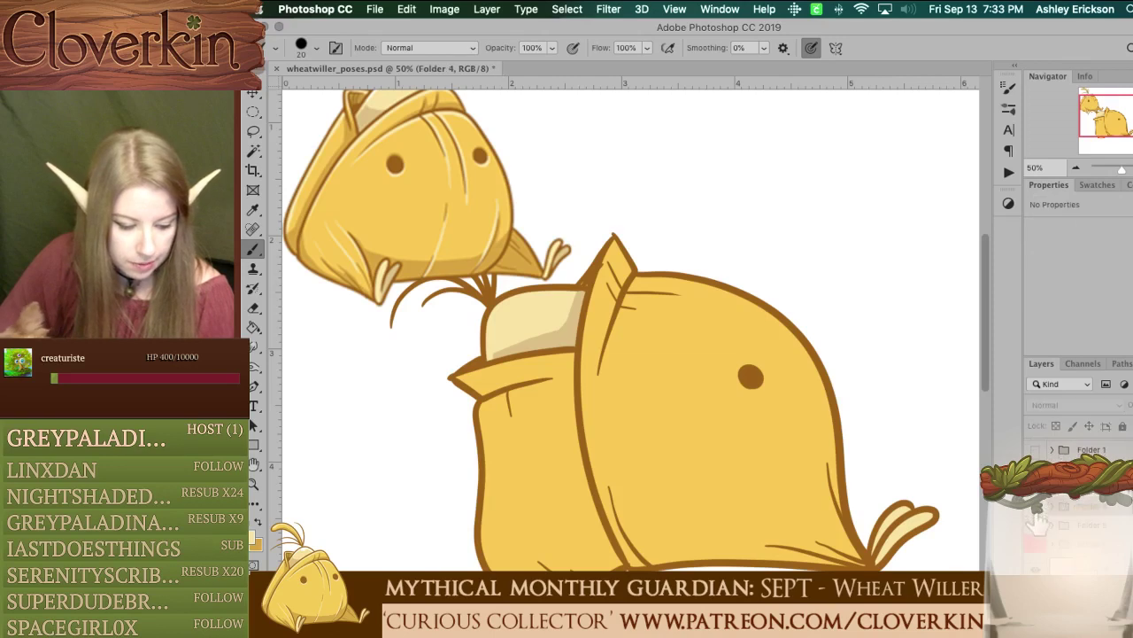
{"action": "left_click", "coordinate": [1036, 507]}
{"action": "left_click", "coordinate": [1036, 525]}
{"action": "left_click_drag", "start_coordinate": [1104, 122], "coordinate": [1098, 137]}
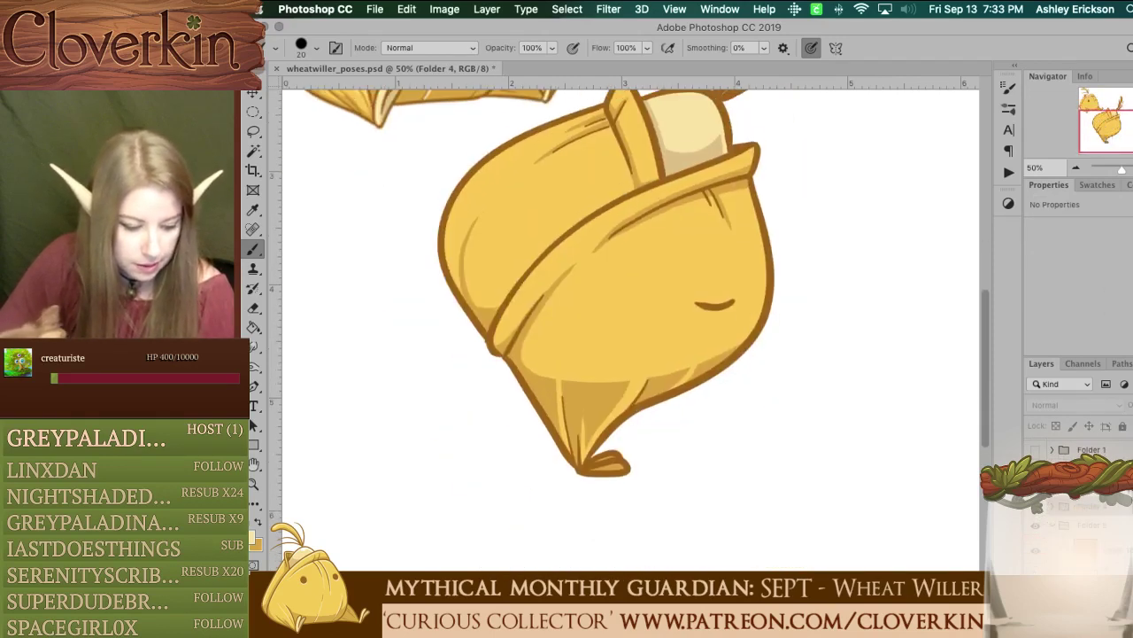
{"action": "scroll", "coordinate": [1075, 496], "scroll_direction": "down", "scroll_amount": 3}
{"action": "left_click", "coordinate": [1098, 506]}
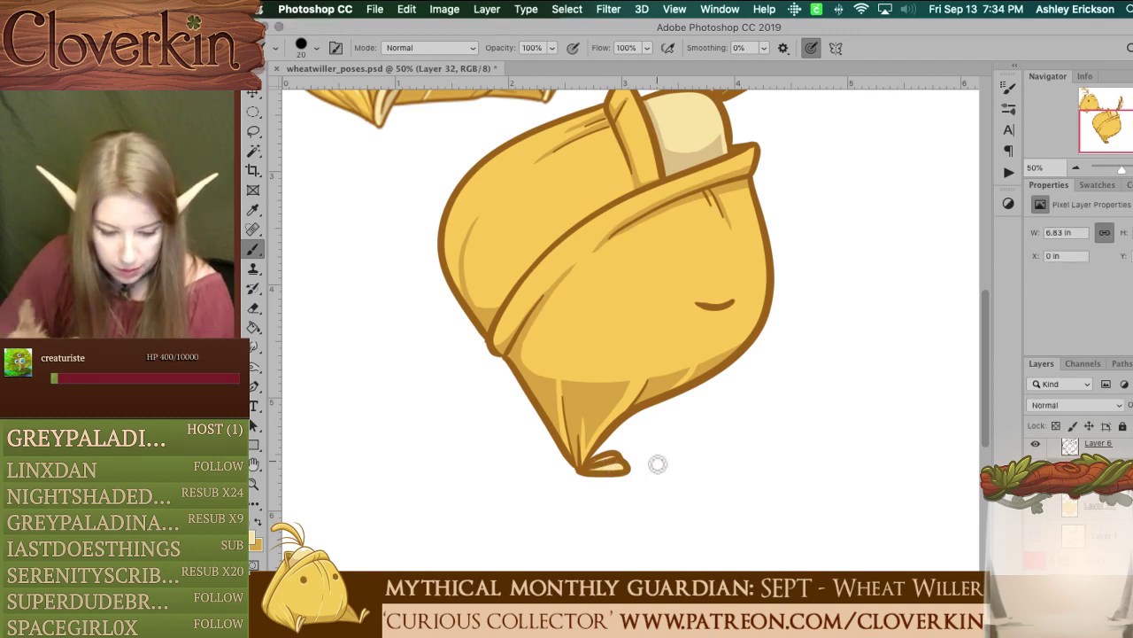
Step: Hide Folder 5, show Folder 4 again, and select Layer 34 holding the foot's cream colour
{"action": "scroll", "coordinate": [1080, 496], "scroll_direction": "up", "scroll_amount": 5}
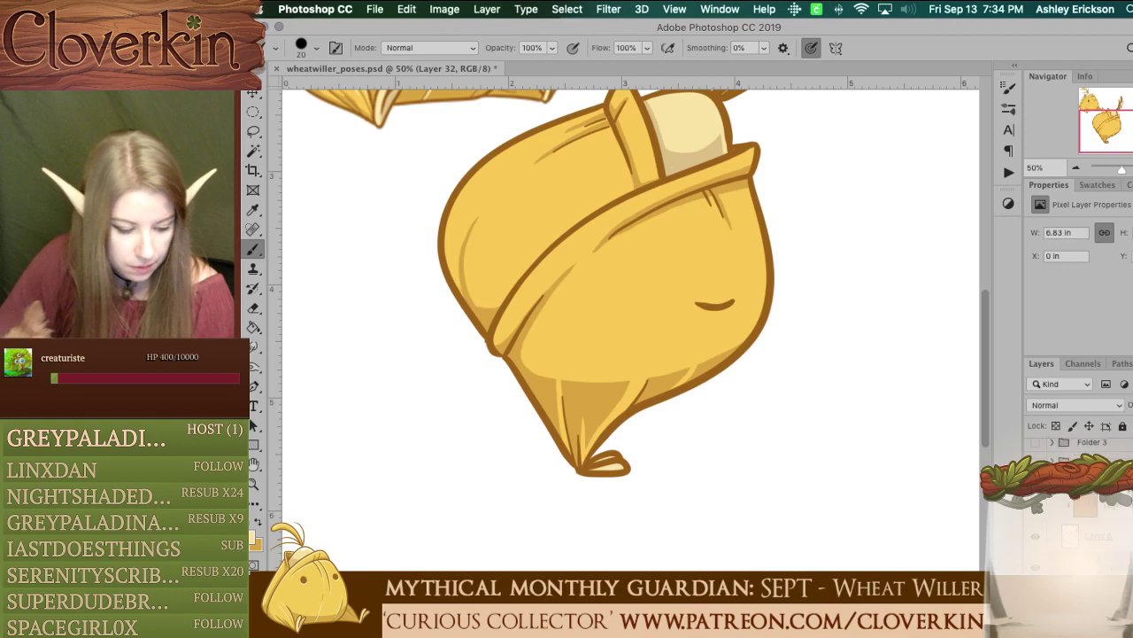
{"action": "left_click", "coordinate": [1052, 542]}
{"action": "left_click", "coordinate": [1035, 542]}
{"action": "left_click", "coordinate": [1035, 523]}
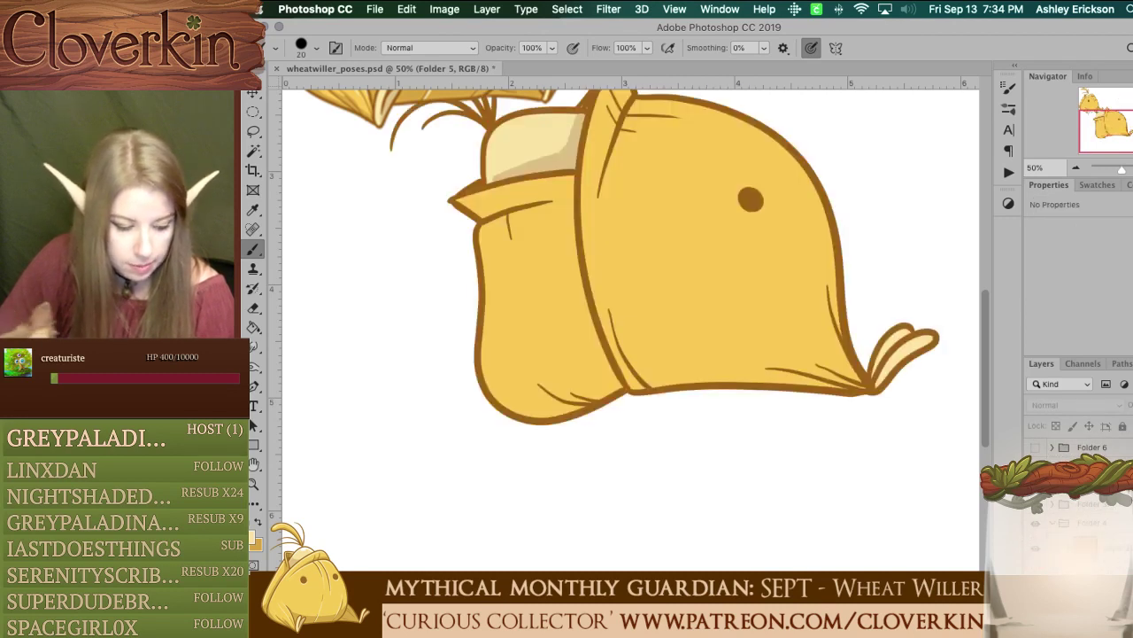
{"action": "scroll", "coordinate": [1080, 496], "scroll_direction": "down", "scroll_amount": 5}
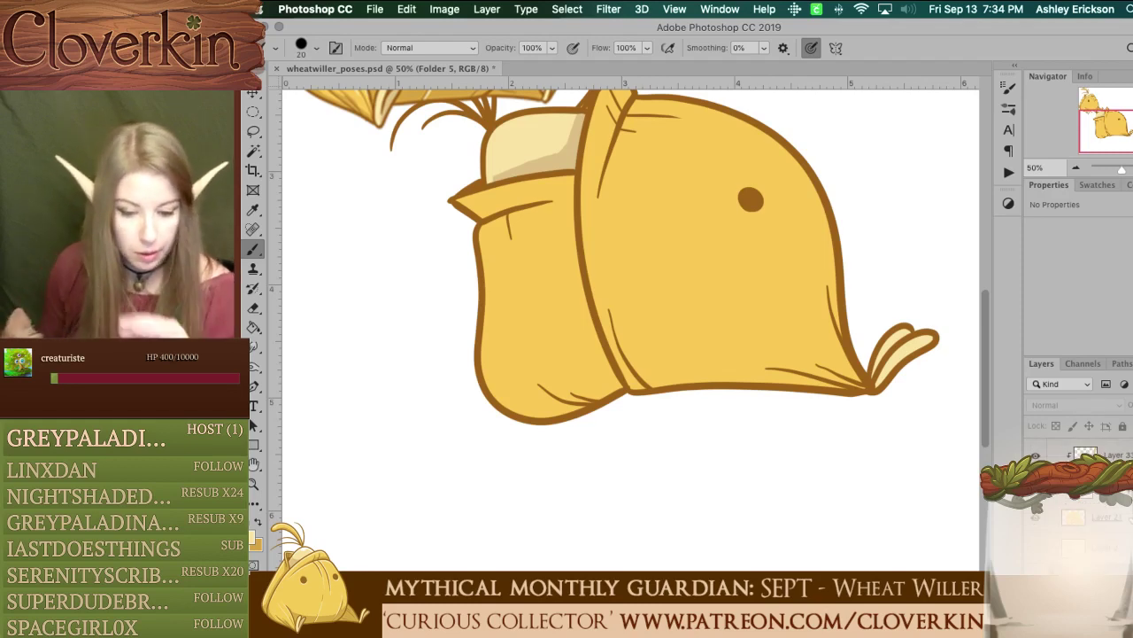
{"action": "left_click", "coordinate": [1105, 524]}
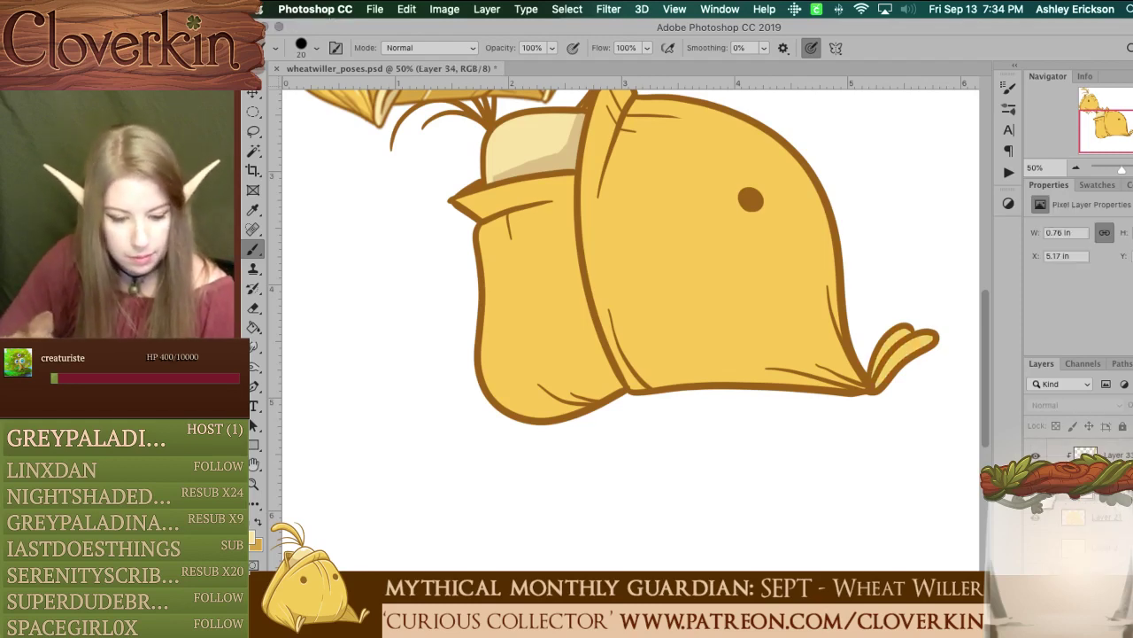
Step: Check Layer 21 by toggling its visibility, and add a new layer directly above it for the body shadow
{"action": "scroll", "coordinate": [1080, 505], "scroll_direction": "up", "scroll_amount": 4}
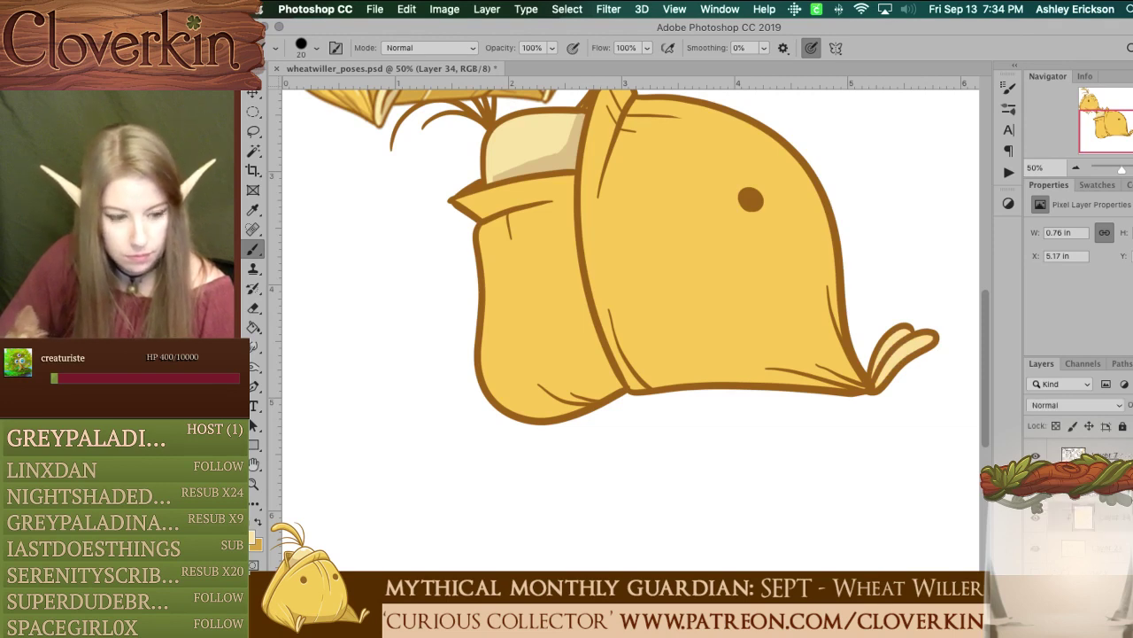
{"action": "scroll", "coordinate": [526, 196], "scroll_direction": "up", "scroll_amount": 3}
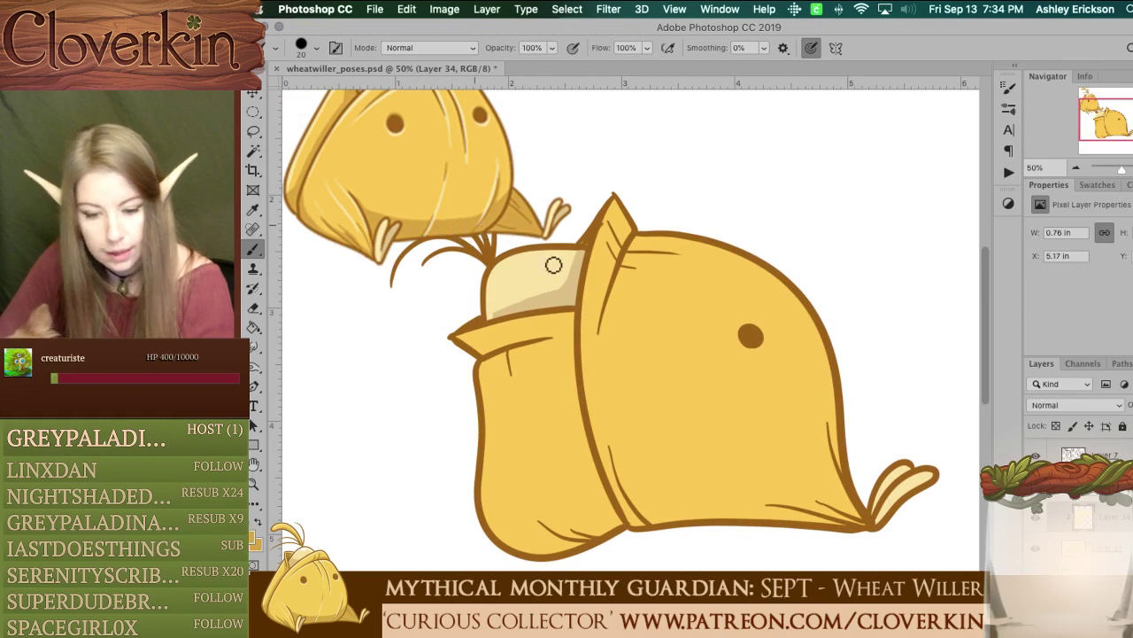
{"action": "left_click", "coordinate": [1036, 549]}
{"action": "left_click", "coordinate": [1036, 549]}
{"action": "left_click", "coordinate": [1103, 549]}
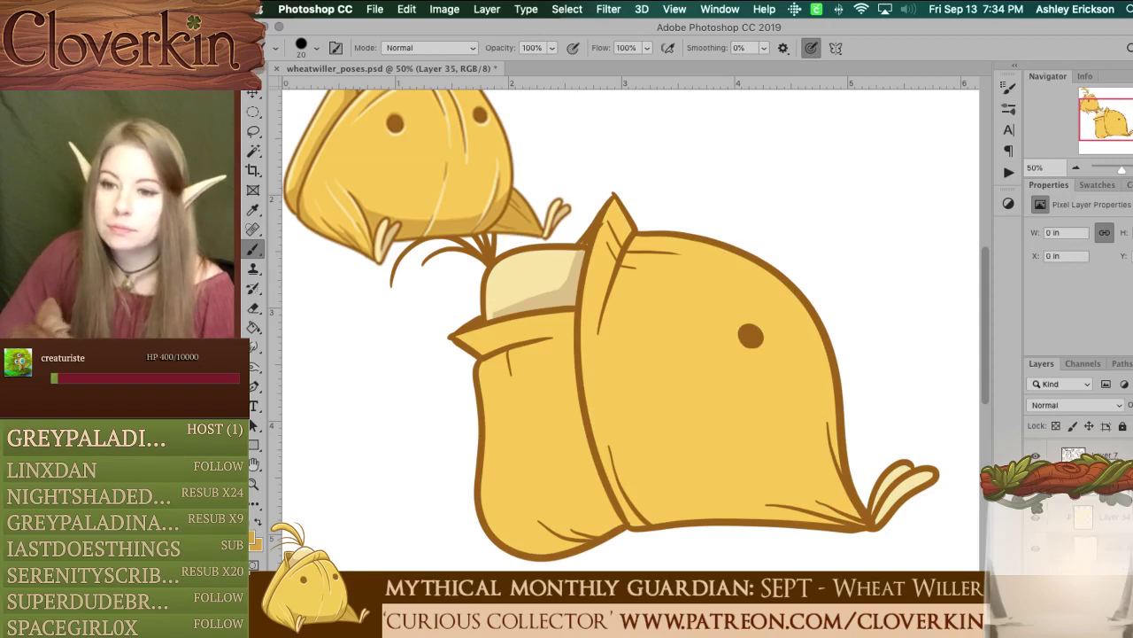
Step: Fill the body's underside with the darker shadow colour on Layer 35 using an inverted wide elliptical selection, and clear the selection
{"action": "key", "text": "m"}
{"action": "left_click_drag", "start_coordinate": [469, 270], "coordinate": [797, 360]}
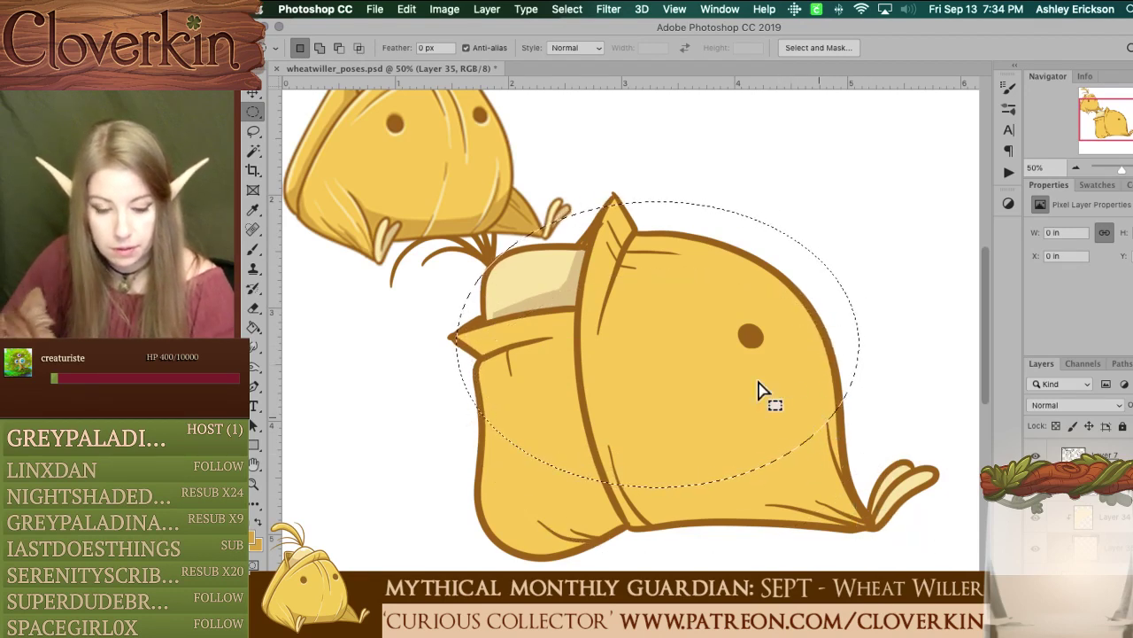
{"action": "left_click_drag", "start_coordinate": [391, 167], "coordinate": [971, 469]}
{"action": "left_click_drag", "start_coordinate": [868, 405], "coordinate": [847, 429]}
{"action": "left_click", "coordinate": [574, 10]}
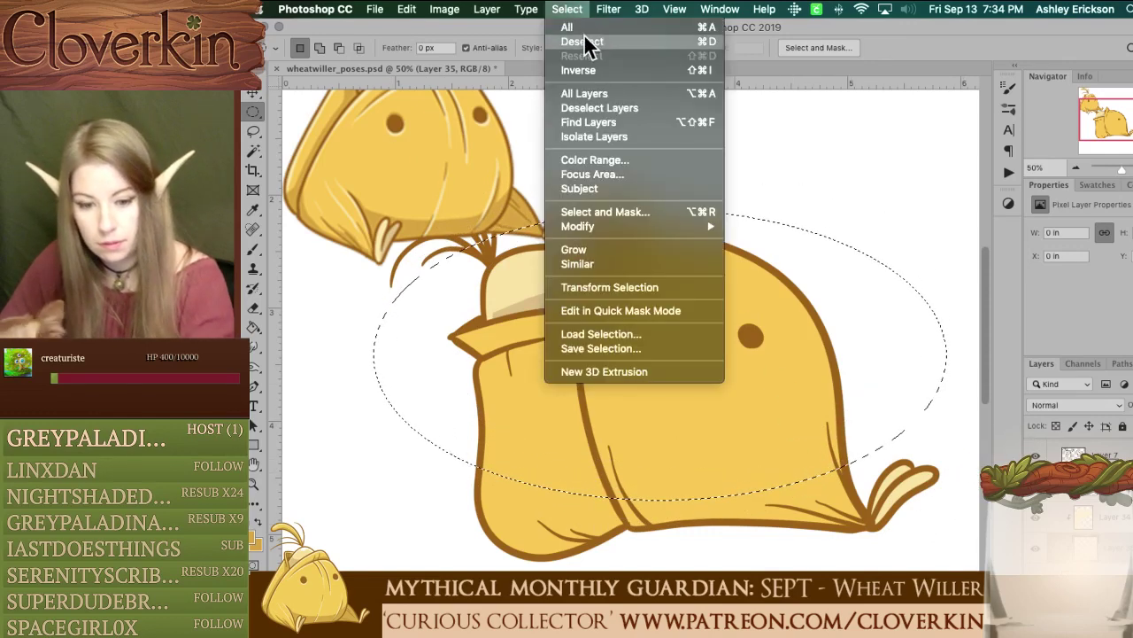
{"action": "left_click", "coordinate": [587, 71]}
{"action": "left_click_drag", "start_coordinate": [590, 185], "coordinate": [661, 252]}
{"action": "key", "text": "g"}
{"action": "left_click", "coordinate": [680, 518]}
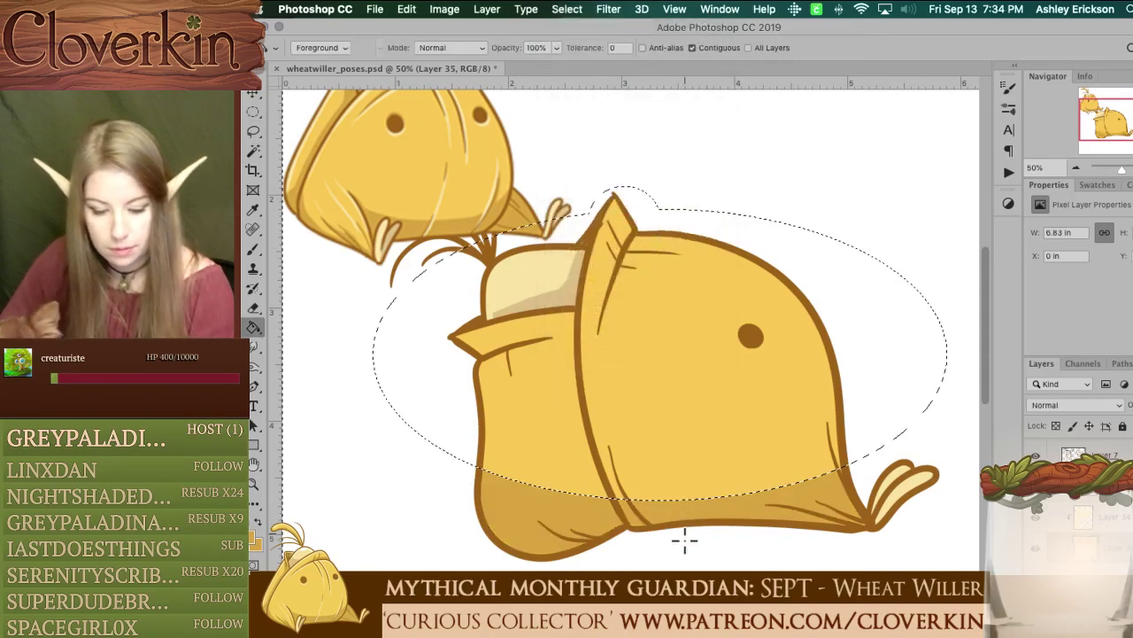
{"action": "key", "text": "super+d"}
Step: Carve light creases into the shadow beside the foot and brush fold shadows along the hood's inner edge and tip
{"action": "key", "text": "b"}
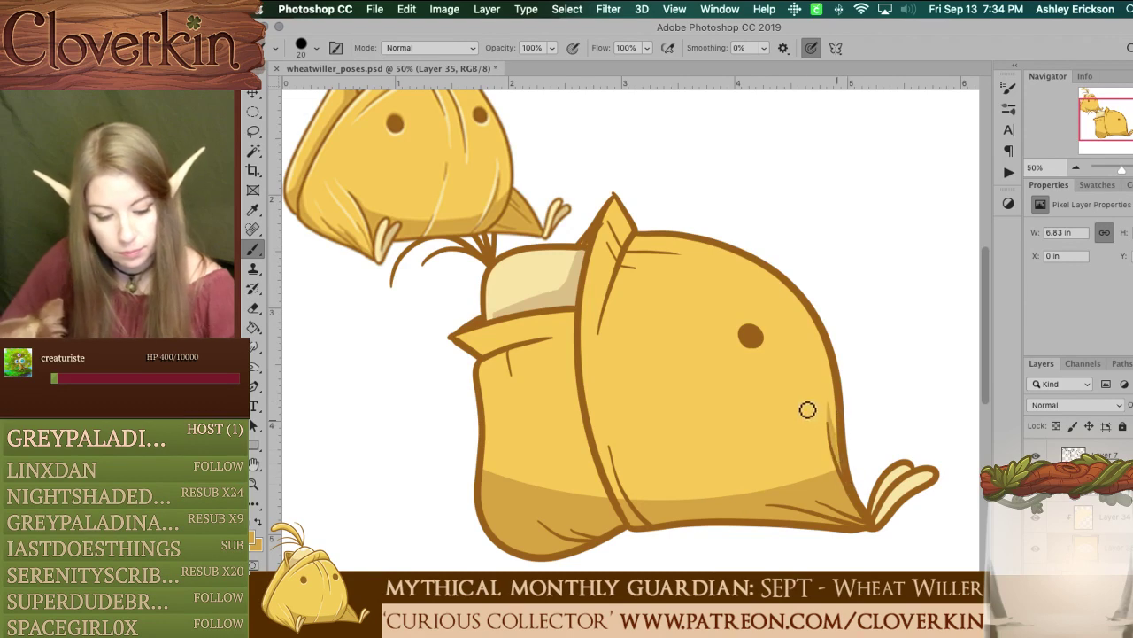
{"action": "key", "text": "e"}
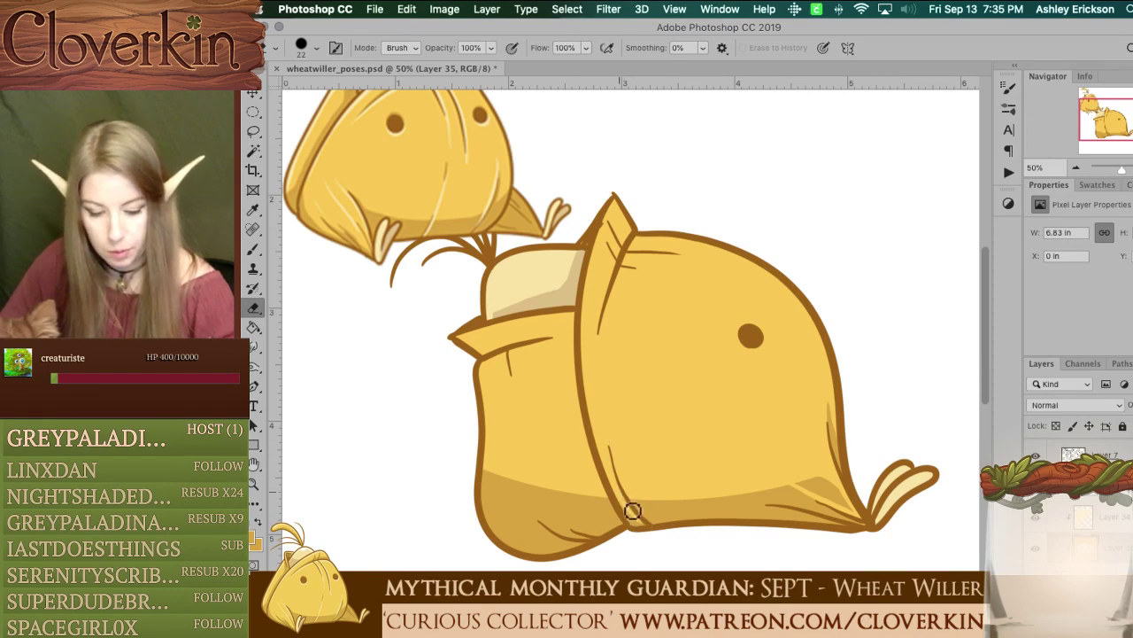
{"action": "key", "text": "b"}
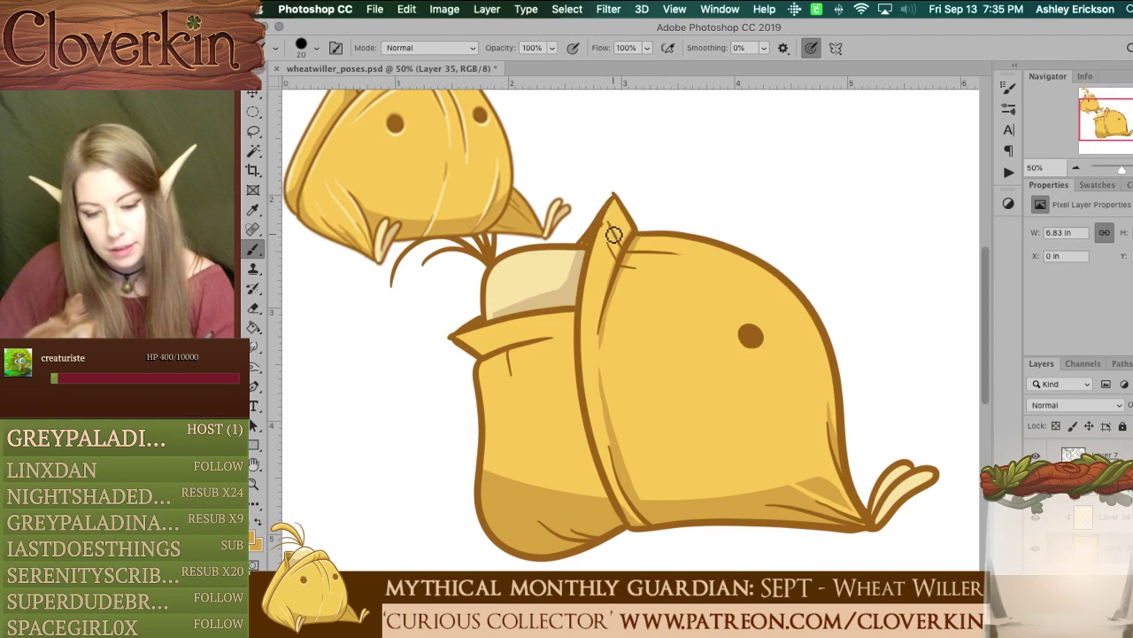
{"action": "mouse_move", "coordinate": [611, 220]}
{"action": "left_mouse_down"}
{"action": "mouse_move", "coordinate": [627, 248]}
{"action": "mouse_move", "coordinate": [616, 233]}
{"action": "left_mouse_up"}
{"action": "key", "text": "super+z"}
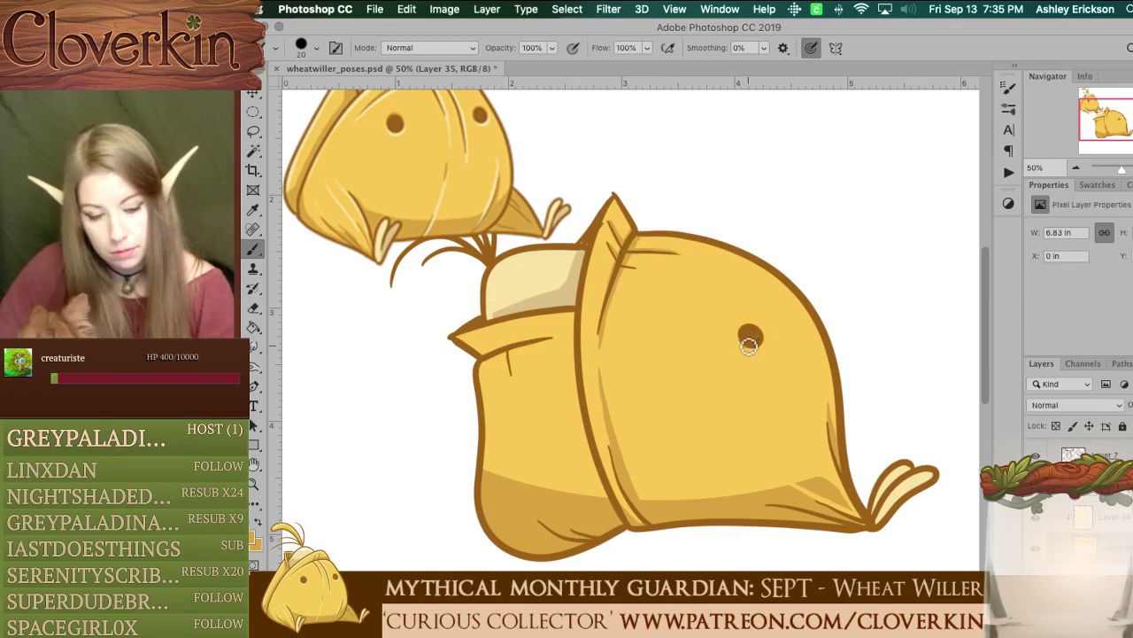
Step: Paint a thin shadow arc above the eye and a pale highlight along its lower rim
{"action": "mouse_move", "coordinate": [739, 331]}
{"action": "left_mouse_down"}
{"action": "mouse_move", "coordinate": [761, 329]}
{"action": "mouse_move", "coordinate": [762, 340]}
{"action": "left_mouse_up"}
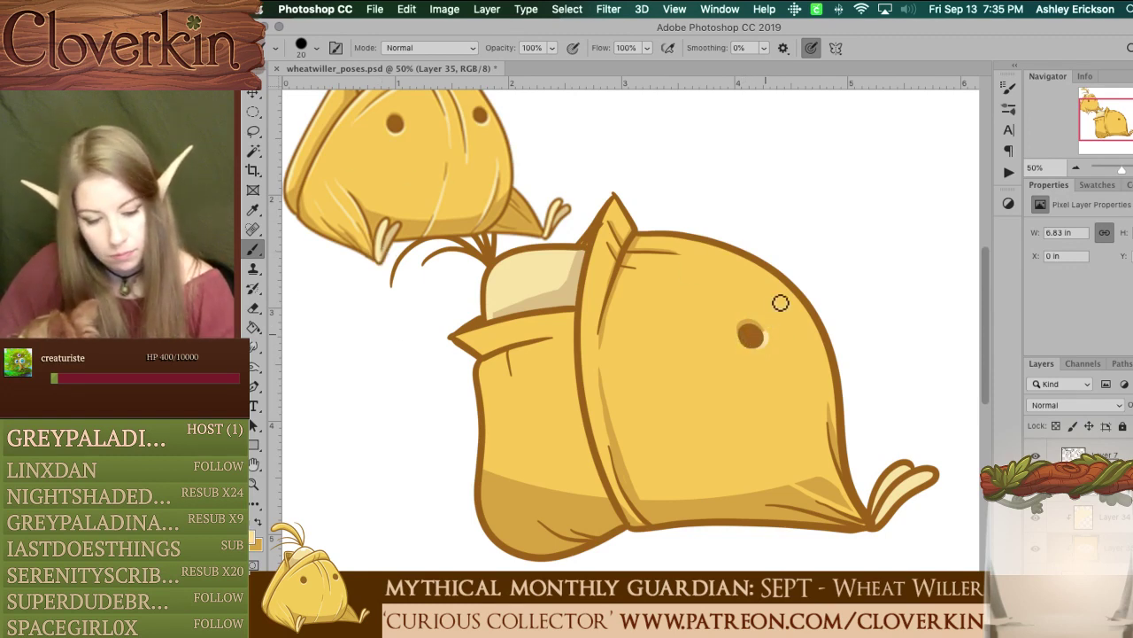
{"action": "key", "text": "super+z"}
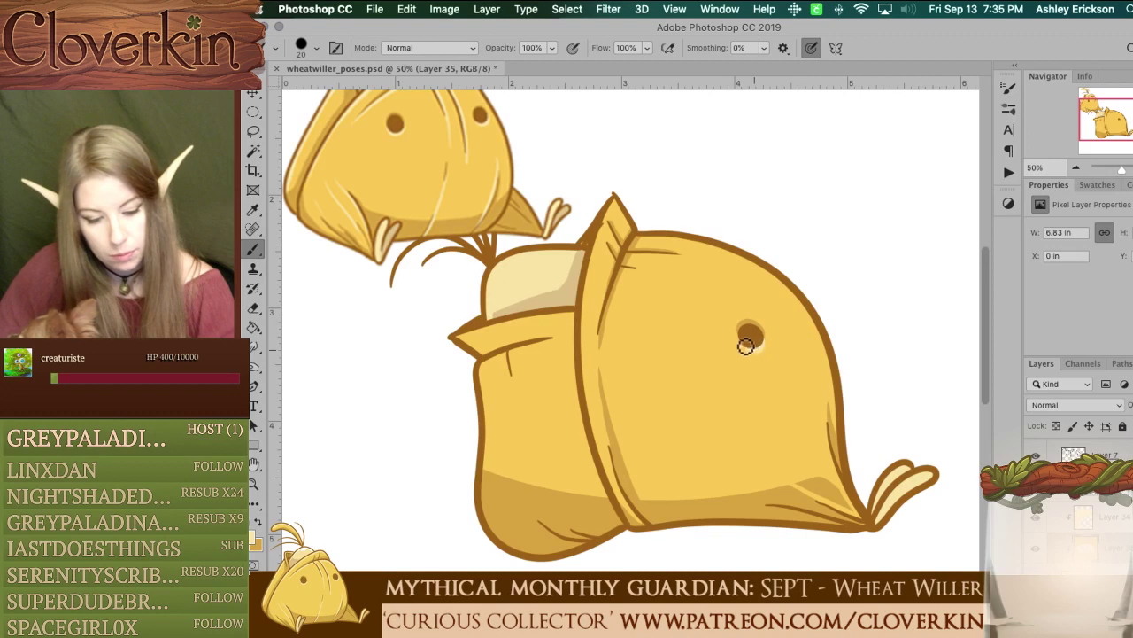
{"action": "key", "text": "super+z"}
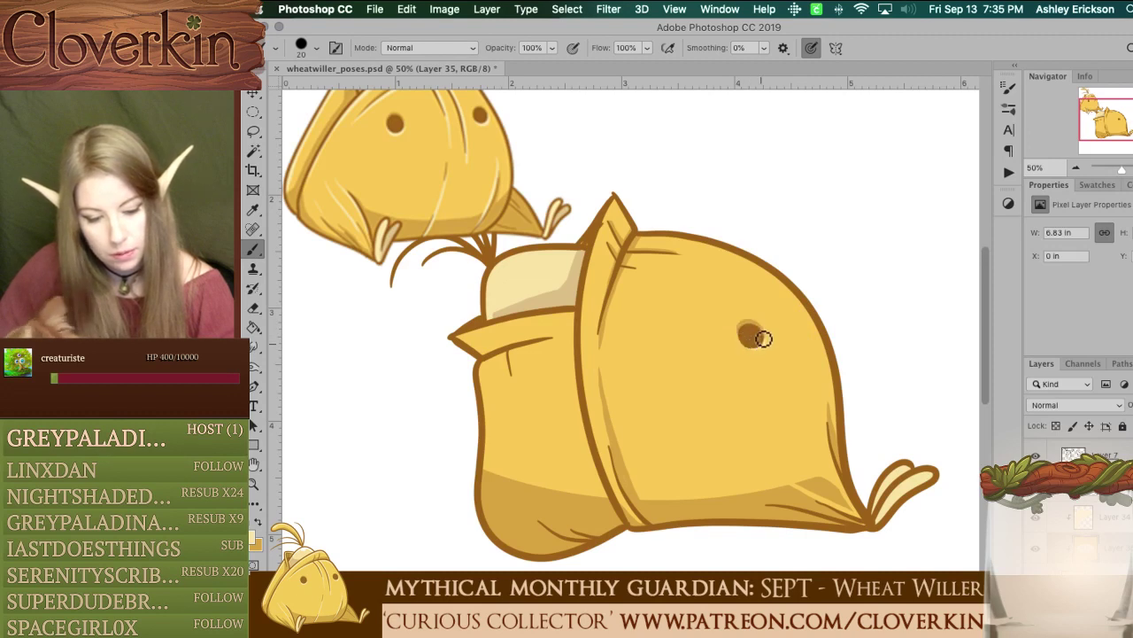
{"action": "key", "text": "super+z"}
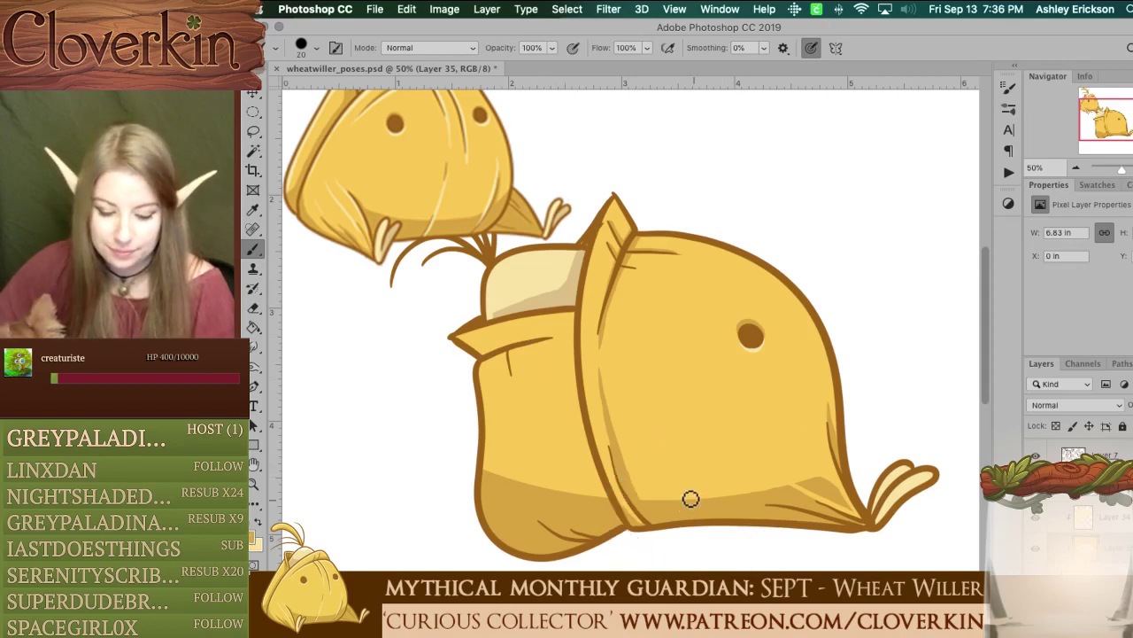
Step: Brush shadow on the rear sack along the hood seam and beneath its collar fold, and clean up the corner with the Eraser
{"action": "mouse_move", "coordinate": [572, 315]}
{"action": "left_mouse_down"}
{"action": "mouse_move", "coordinate": [572, 381]}
{"action": "mouse_move", "coordinate": [576, 312]}
{"action": "mouse_move", "coordinate": [569, 356]}
{"action": "mouse_move", "coordinate": [605, 495]}
{"action": "mouse_move", "coordinate": [572, 316]}
{"action": "left_mouse_up"}
{"action": "key", "text": "super+z"}
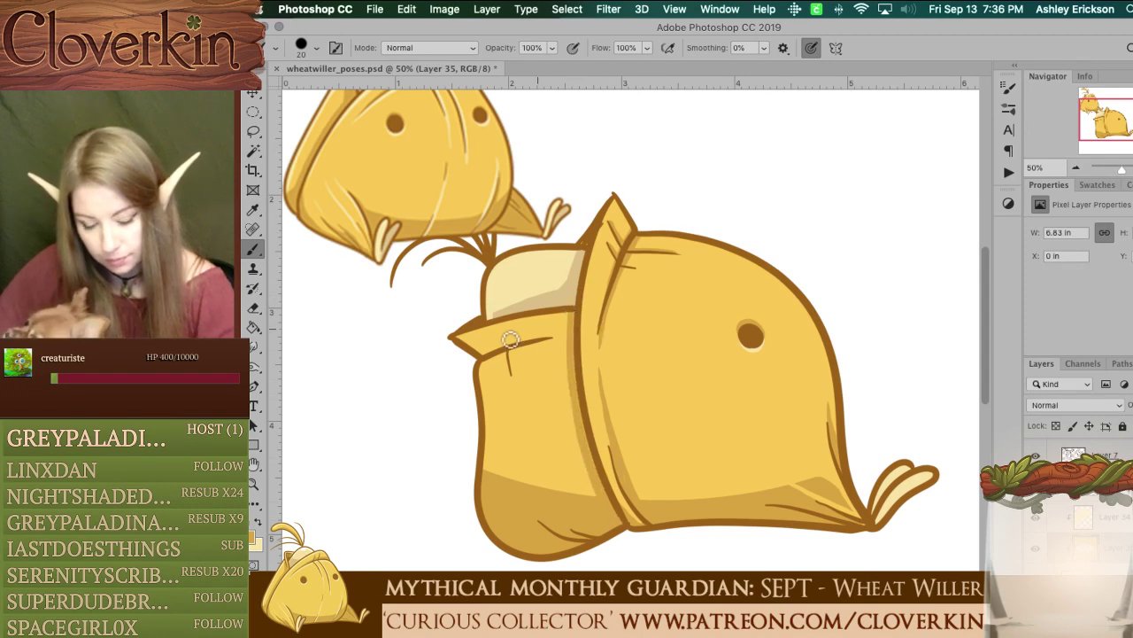
{"action": "left_click_drag", "start_coordinate": [479, 356], "coordinate": [570, 330]}
{"action": "key", "text": "super+z"}
{"action": "left_click_drag", "start_coordinate": [481, 355], "coordinate": [571, 326]}
{"action": "left_click_drag", "start_coordinate": [479, 356], "coordinate": [570, 330]}
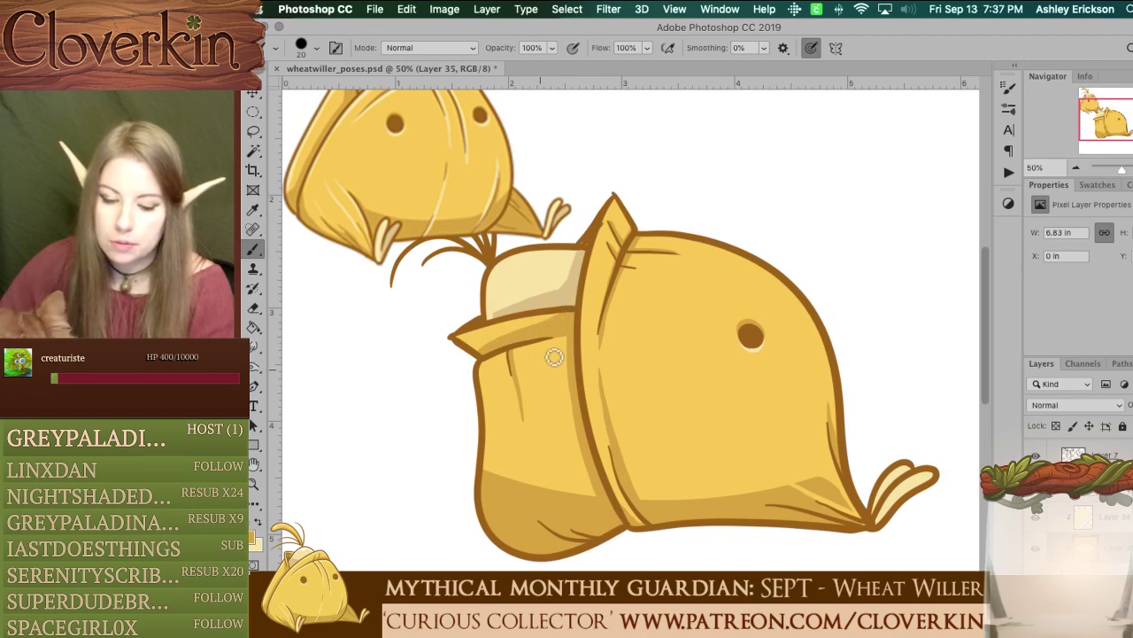
{"action": "key", "text": "e"}
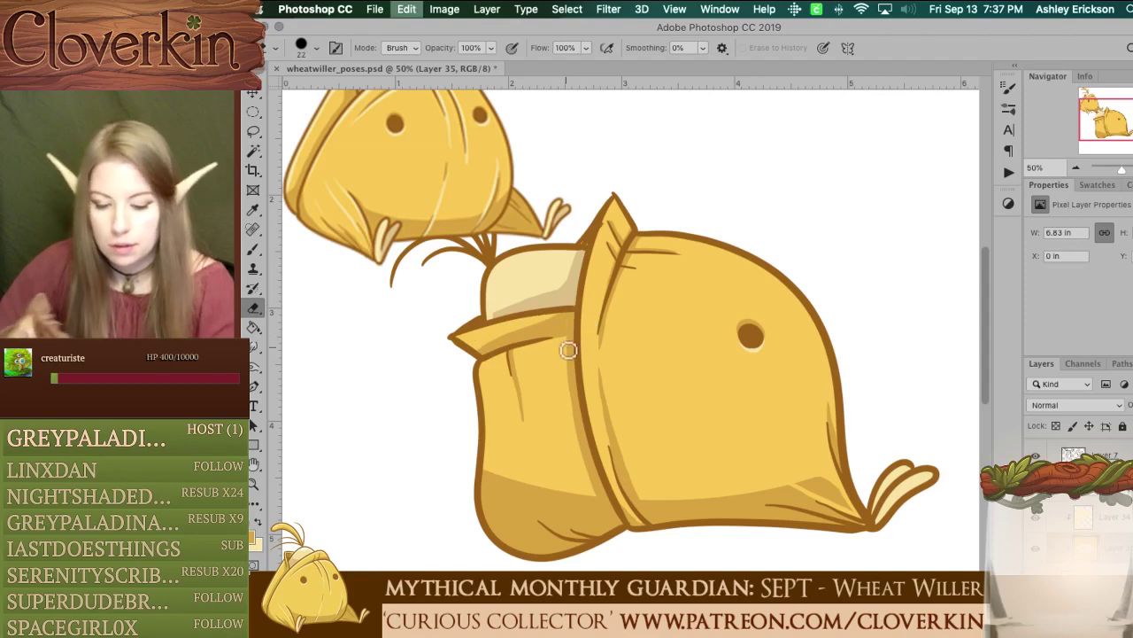
{"action": "key", "text": "b"}
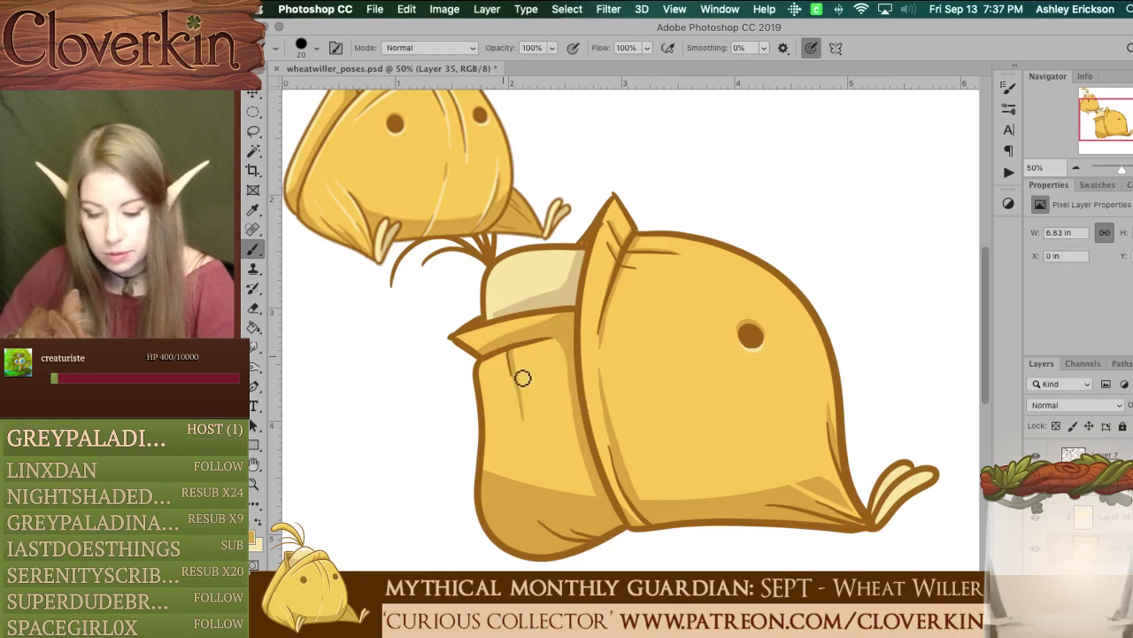
Step: Erase a thin curved crease through the shadow at the base of the rear sack
{"action": "key", "text": "e"}
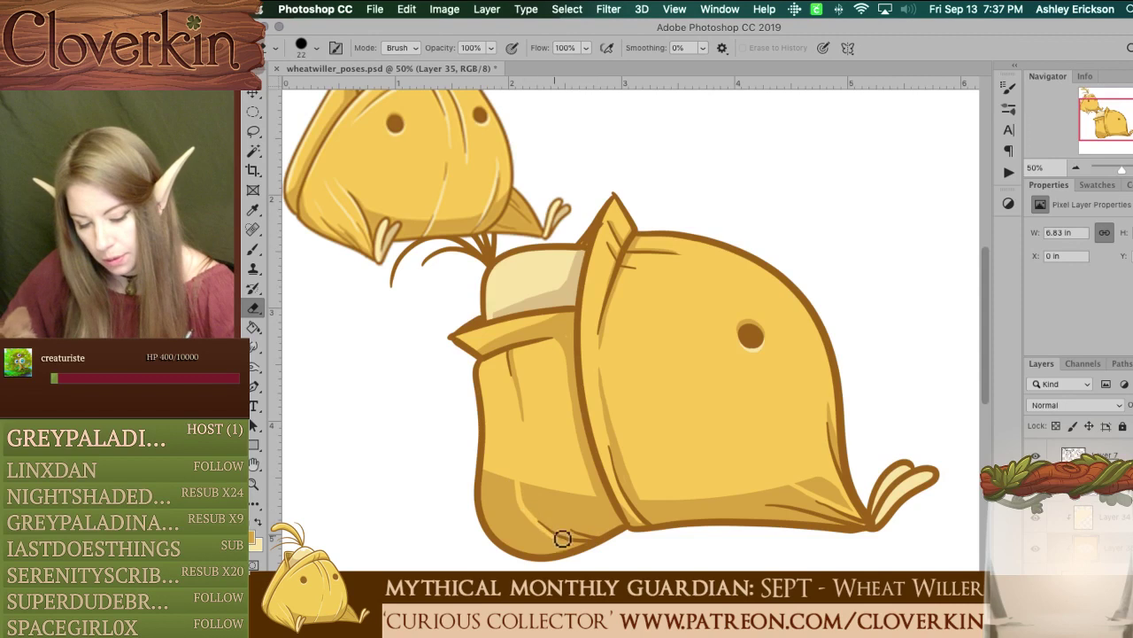
{"action": "mouse_move", "coordinate": [514, 471]}
{"action": "left_mouse_down"}
{"action": "mouse_move", "coordinate": [553, 537]}
{"action": "mouse_move", "coordinate": [586, 545]}
{"action": "left_mouse_up"}
{"action": "key", "text": "b"}
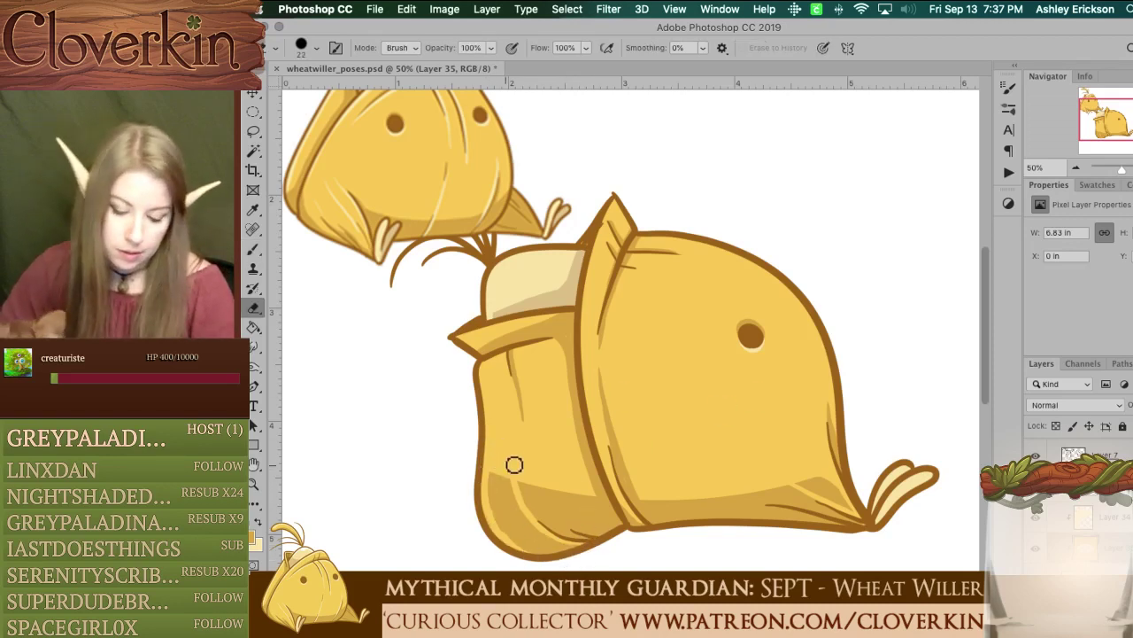
Step: Lower the rear sack's base shadow by erasing its upper part inside an elliptical selection, and clear the selection
{"action": "key", "text": "m"}
{"action": "left_click_drag", "start_coordinate": [457, 445], "coordinate": [721, 531]}
{"action": "mouse_move", "coordinate": [673, 478]}
{"action": "left_mouse_down"}
{"action": "mouse_move", "coordinate": [562, 434]}
{"action": "mouse_move", "coordinate": [576, 457]}
{"action": "left_mouse_up"}
{"action": "key", "text": "b"}
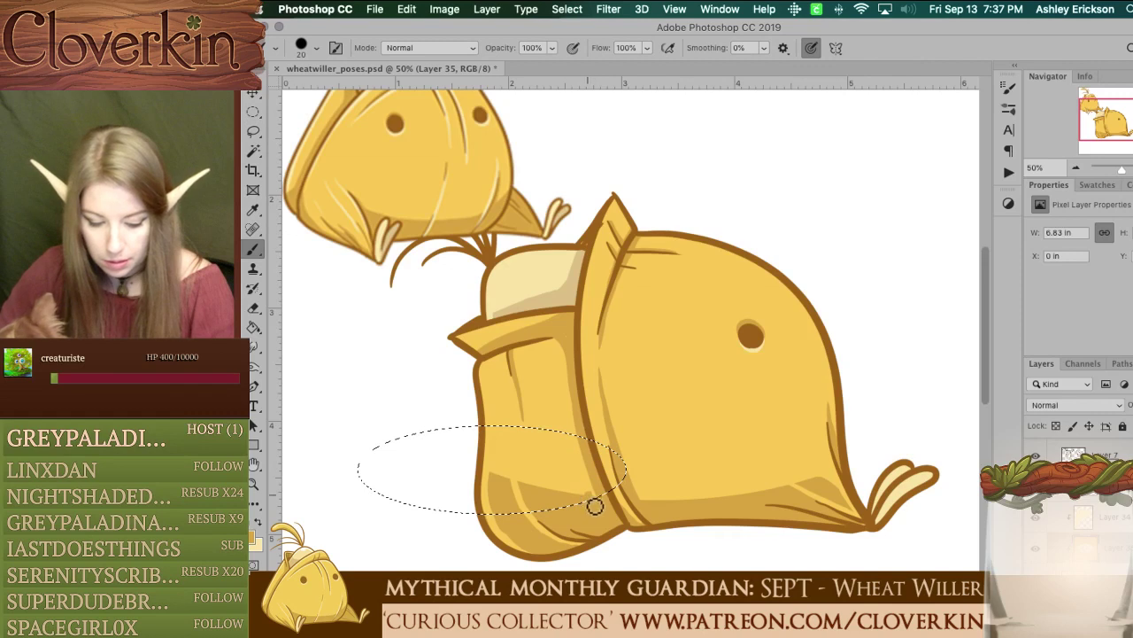
{"action": "key", "text": "e"}
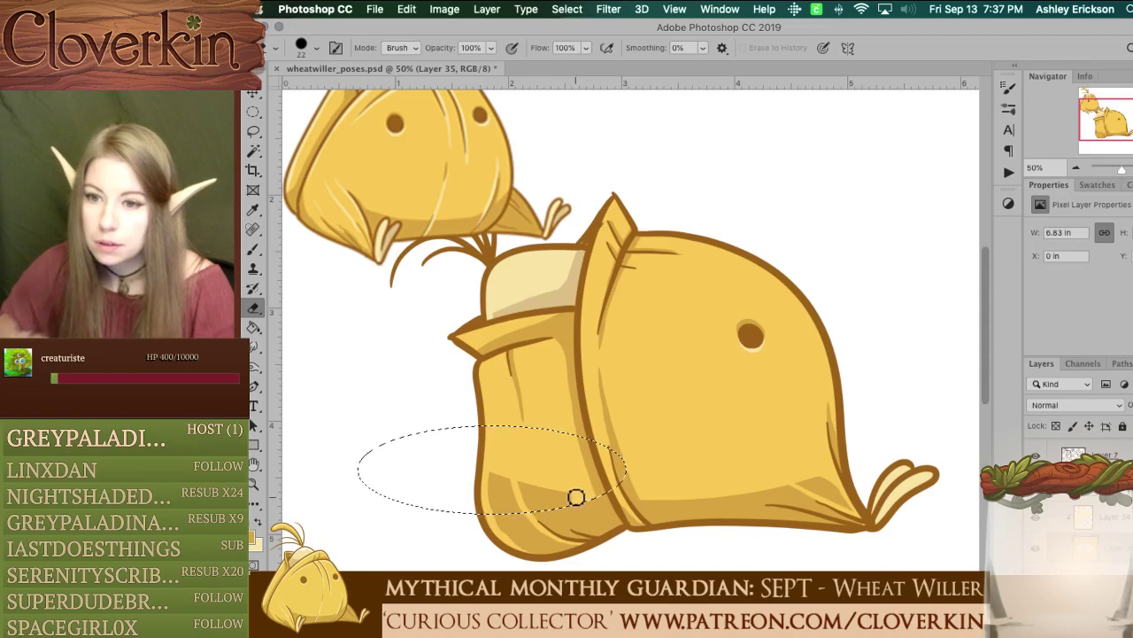
{"action": "mouse_move", "coordinate": [575, 496]}
{"action": "left_mouse_down"}
{"action": "mouse_move", "coordinate": [556, 473]}
{"action": "mouse_move", "coordinate": [503, 462]}
{"action": "mouse_move", "coordinate": [489, 473]}
{"action": "mouse_move", "coordinate": [496, 468]}
{"action": "mouse_move", "coordinate": [498, 521]}
{"action": "mouse_move", "coordinate": [528, 493]}
{"action": "mouse_move", "coordinate": [584, 488]}
{"action": "left_mouse_up"}
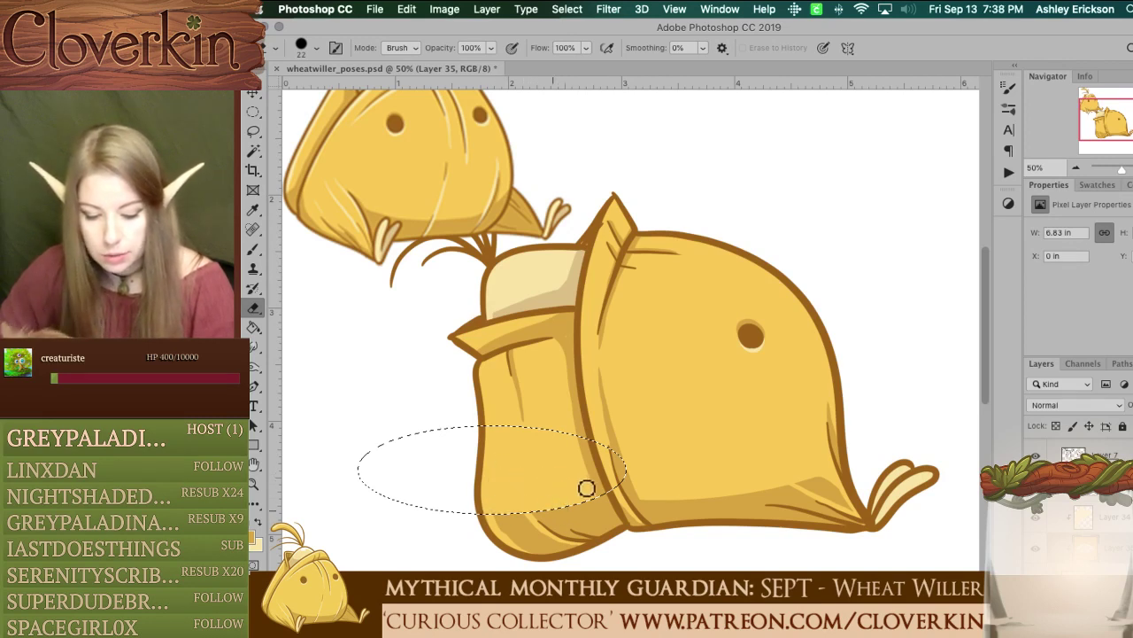
{"action": "key", "text": "ctrl+d"}
Step: Refine the shadow strip on the front of the body along the hood seam with the Brush and Eraser
{"action": "key", "text": "b"}
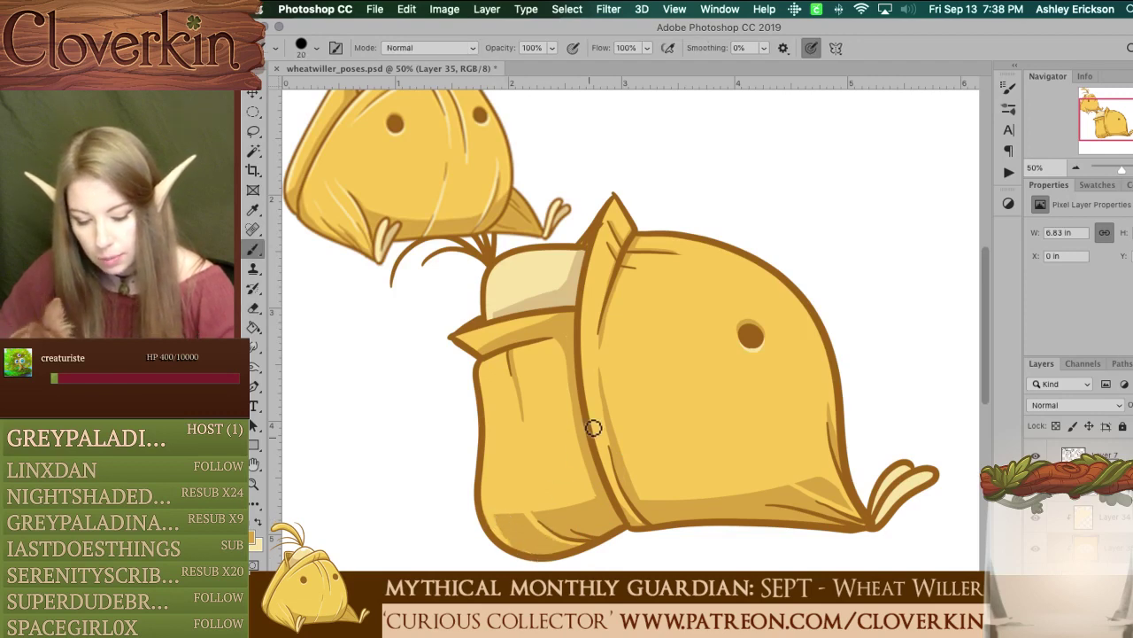
{"action": "key", "text": "e"}
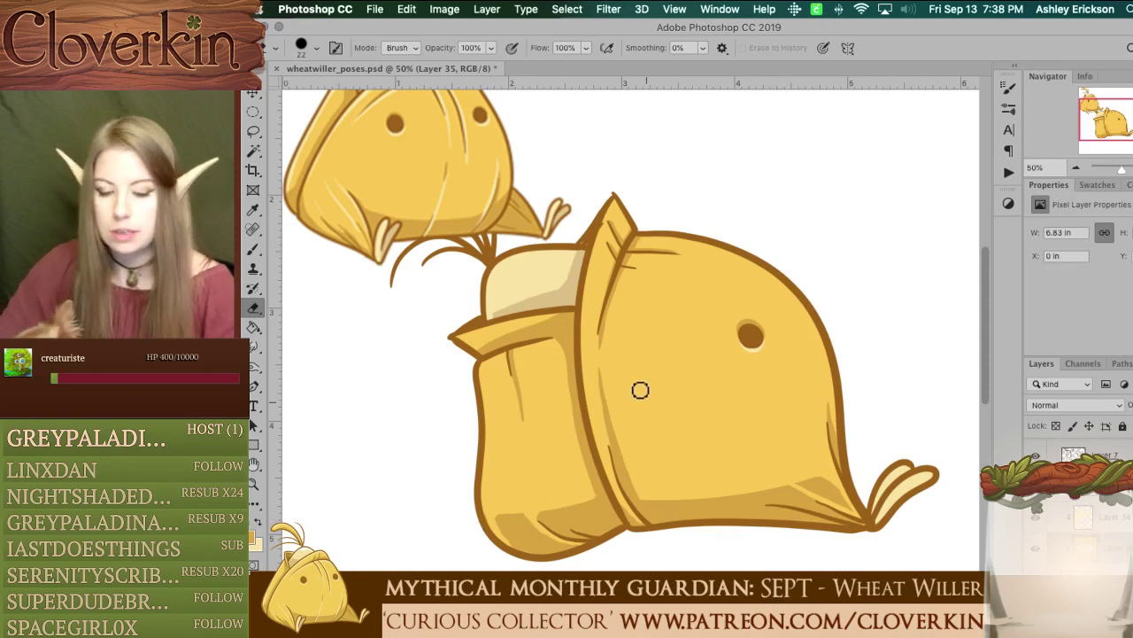
{"action": "key", "text": "b"}
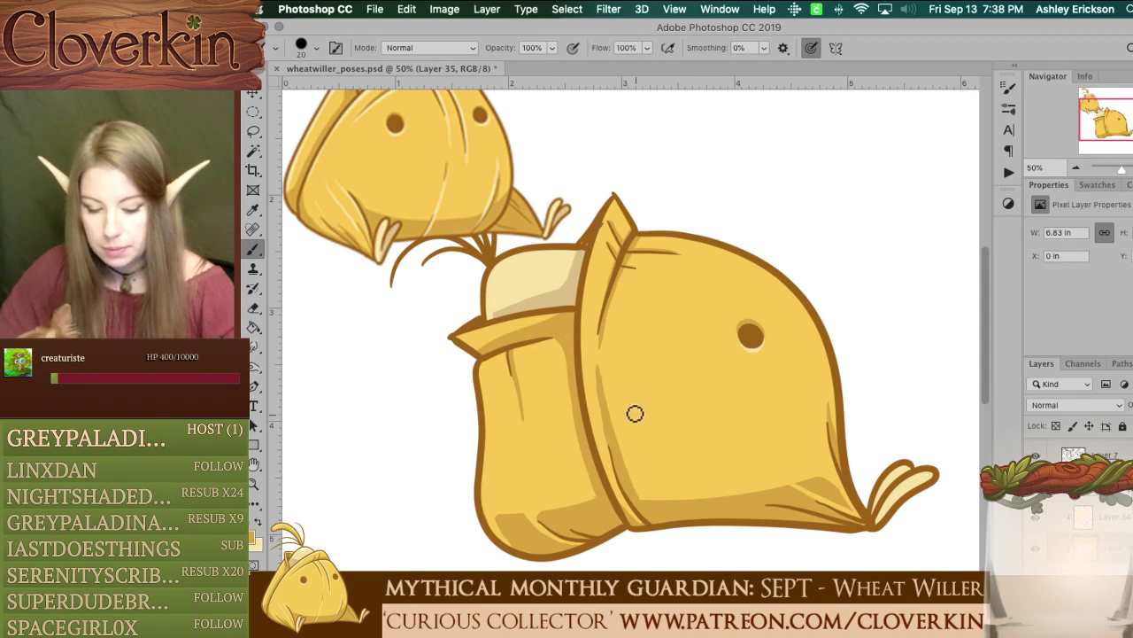
{"action": "key", "text": "e"}
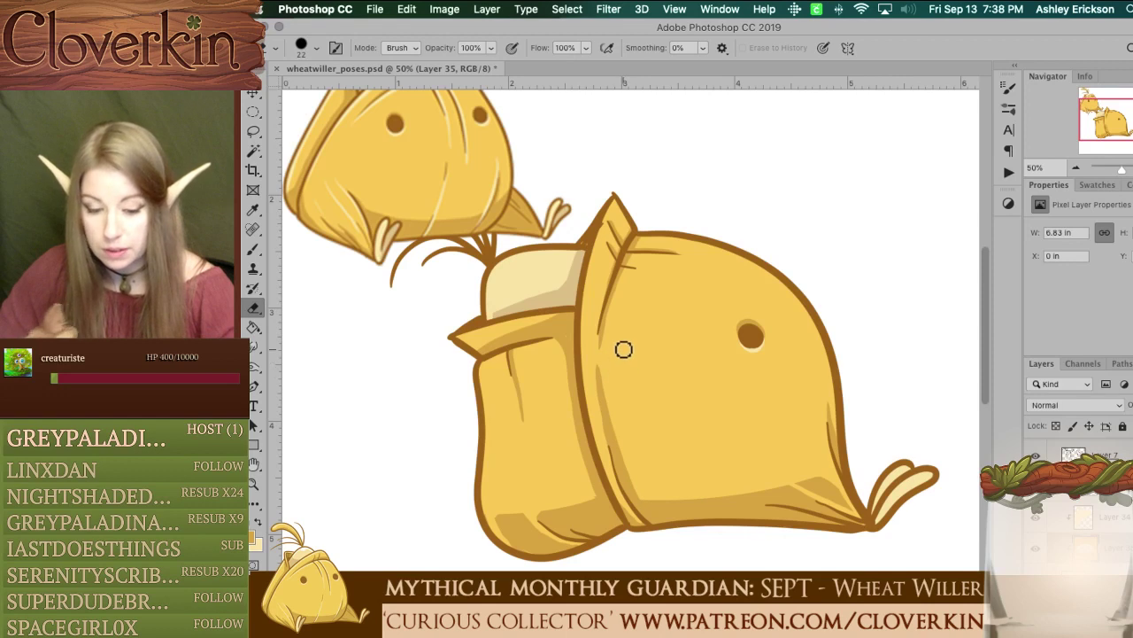
Step: Touch up the brown outline around the hood tip on Layer 7
{"action": "left_click", "coordinate": [1118, 454]}
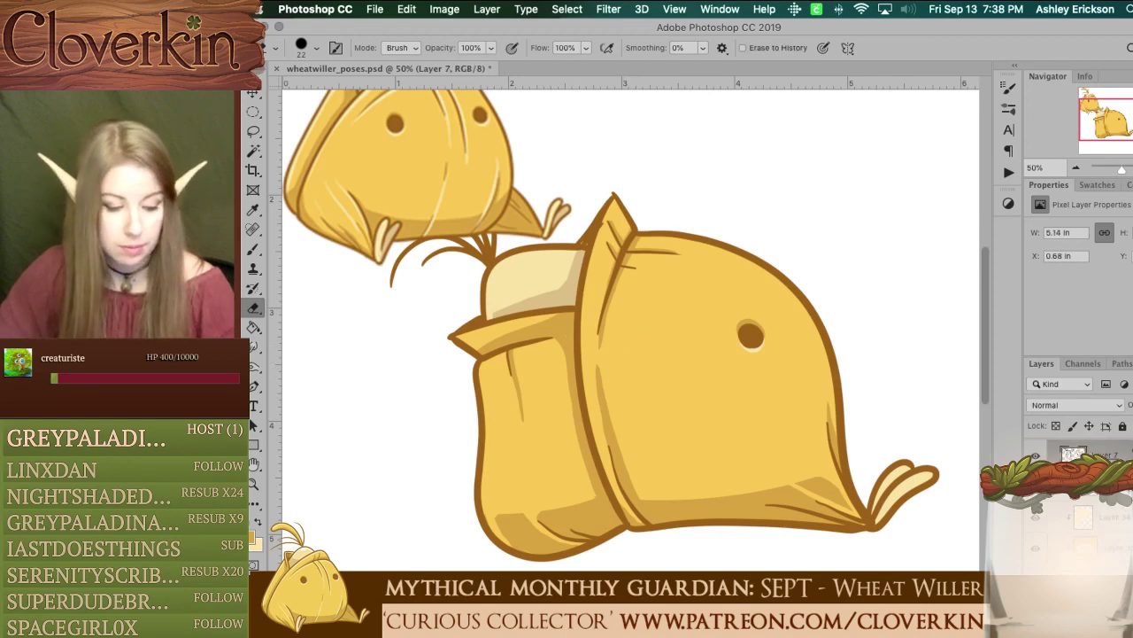
{"action": "mouse_move", "coordinate": [596, 245]}
{"action": "left_mouse_down"}
{"action": "mouse_move", "coordinate": [604, 255]}
{"action": "mouse_move", "coordinate": [641, 237]}
{"action": "left_mouse_up"}
{"action": "key", "text": "b"}
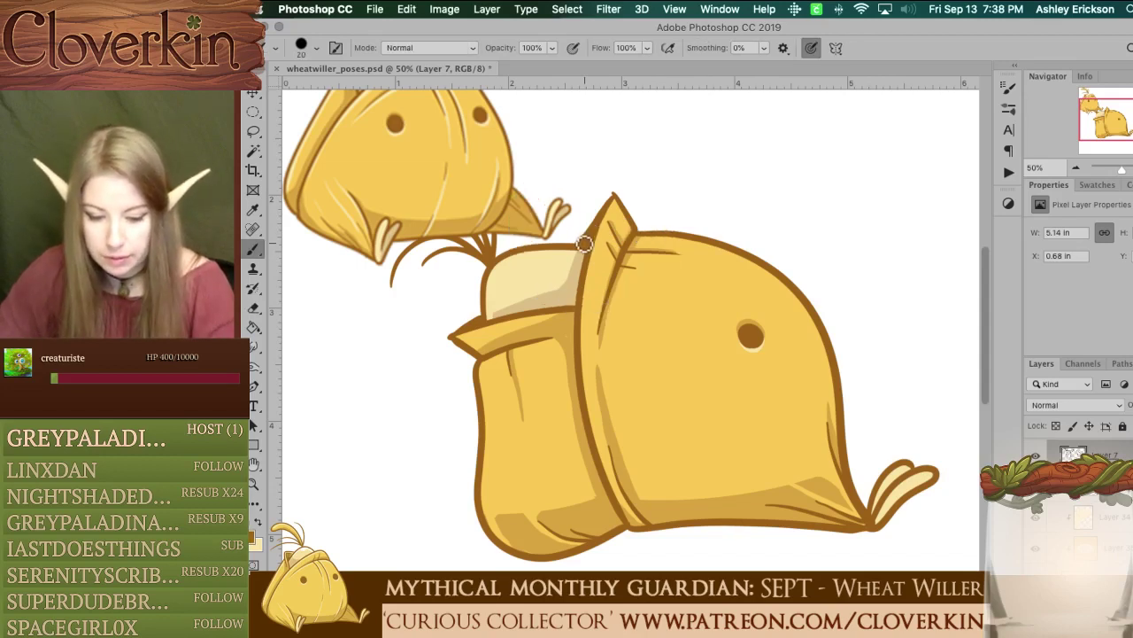
Step: Sample the foot shadow colour from the reference pose and shade the foot's rear toes on Layer 34
{"action": "left_click", "coordinate": [1113, 489]}
{"action": "left_click", "coordinate": [730, 507], "text": "alt"}
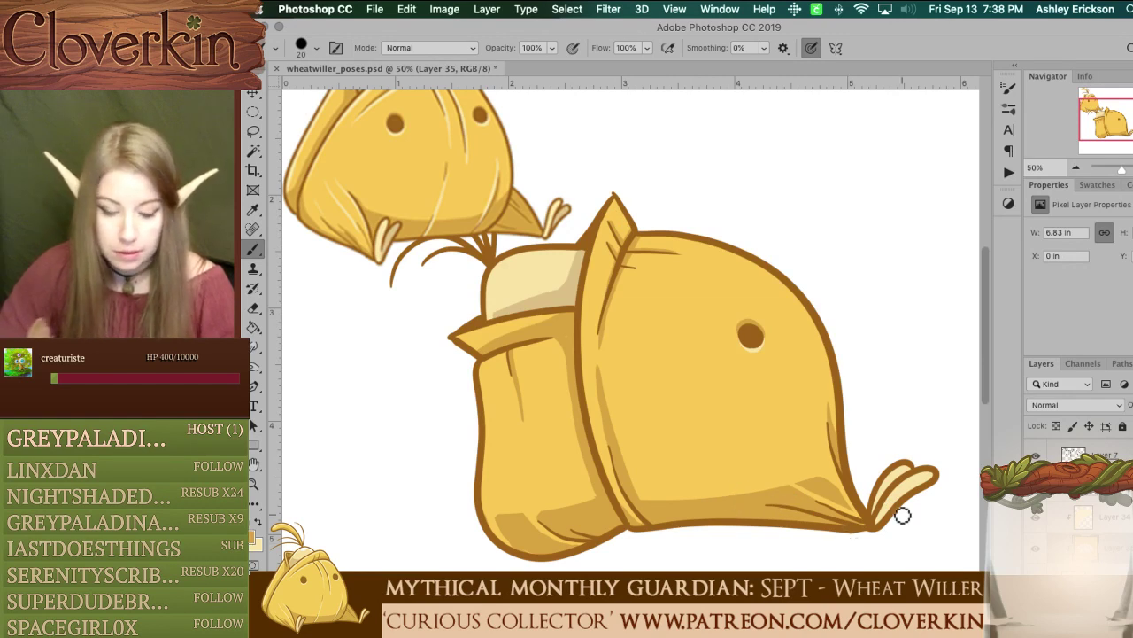
{"action": "scroll", "coordinate": [1086, 483], "scroll_direction": "up", "scroll_amount": 1}
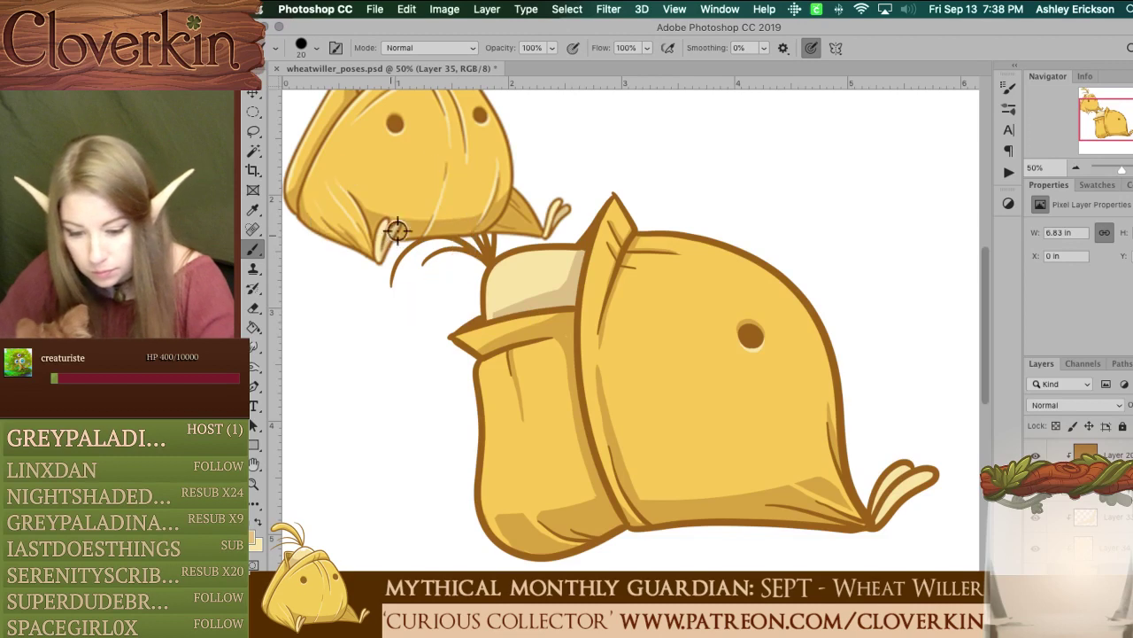
{"action": "left_click", "coordinate": [1087, 547]}
{"action": "left_click_drag", "start_coordinate": [880, 485], "coordinate": [909, 468]}
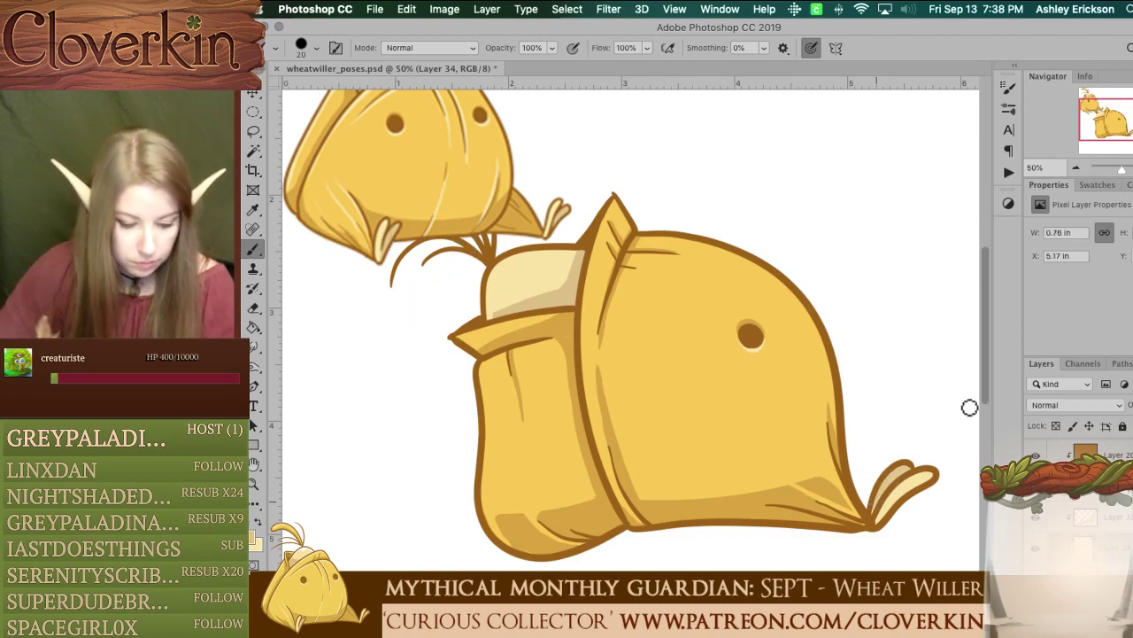
Step: Collapse and hide Folder 4, and show and expand Folder 3 to work on its pose
{"action": "scroll", "coordinate": [1087, 505], "scroll_direction": "down", "scroll_amount": 5}
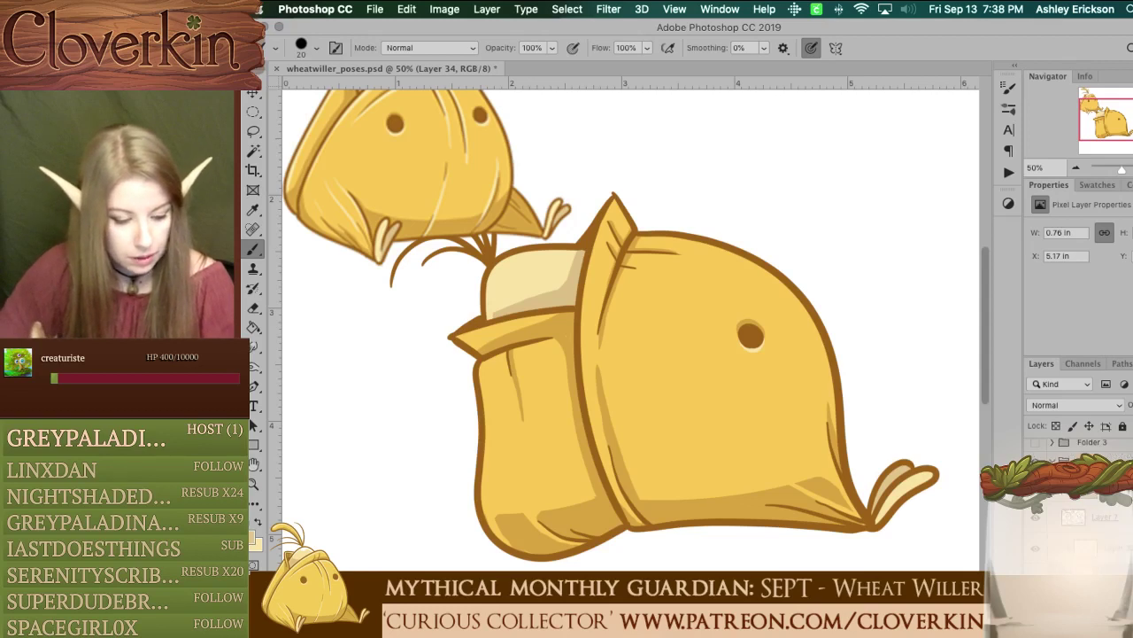
{"action": "left_click", "coordinate": [1052, 461]}
{"action": "left_click", "coordinate": [1035, 517]}
{"action": "left_click", "coordinate": [1036, 503]}
{"action": "left_click", "coordinate": [1053, 488]}
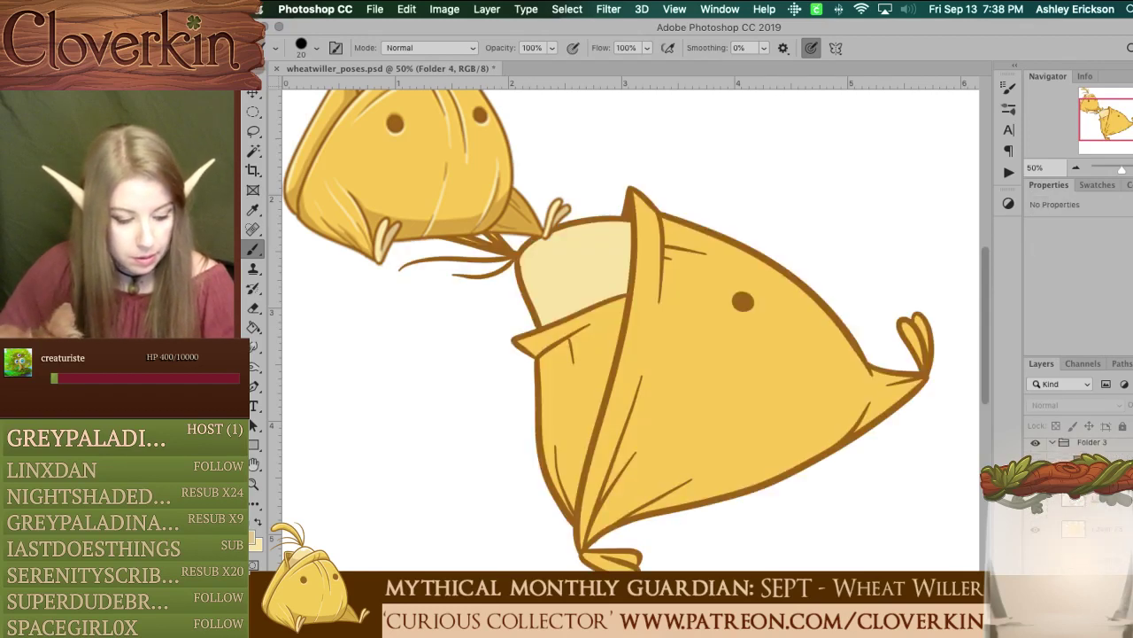
Step: Select Layer 23 in Folder 3 and pick out the pose's cream head area with the Magic Wand
{"action": "left_click", "coordinate": [1105, 517]}
{"action": "key", "text": "w"}
{"action": "left_click", "coordinate": [584, 260]}
{"action": "key", "text": "b"}
Step: Hide the reference pose on Layer 17 and reselect the cream head area with the Magic Wand
{"action": "left_click_drag", "start_coordinate": [1111, 126], "coordinate": [1110, 120]}
{"action": "scroll", "coordinate": [1076, 496], "scroll_direction": "up", "scroll_amount": 5}
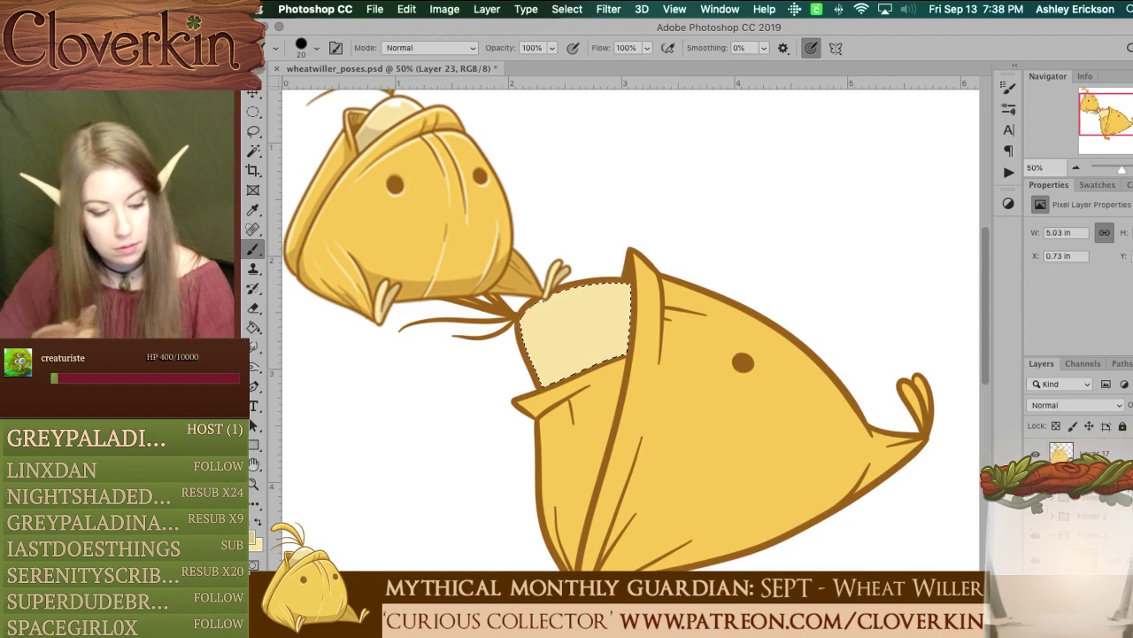
{"action": "left_click", "coordinate": [1035, 453]}
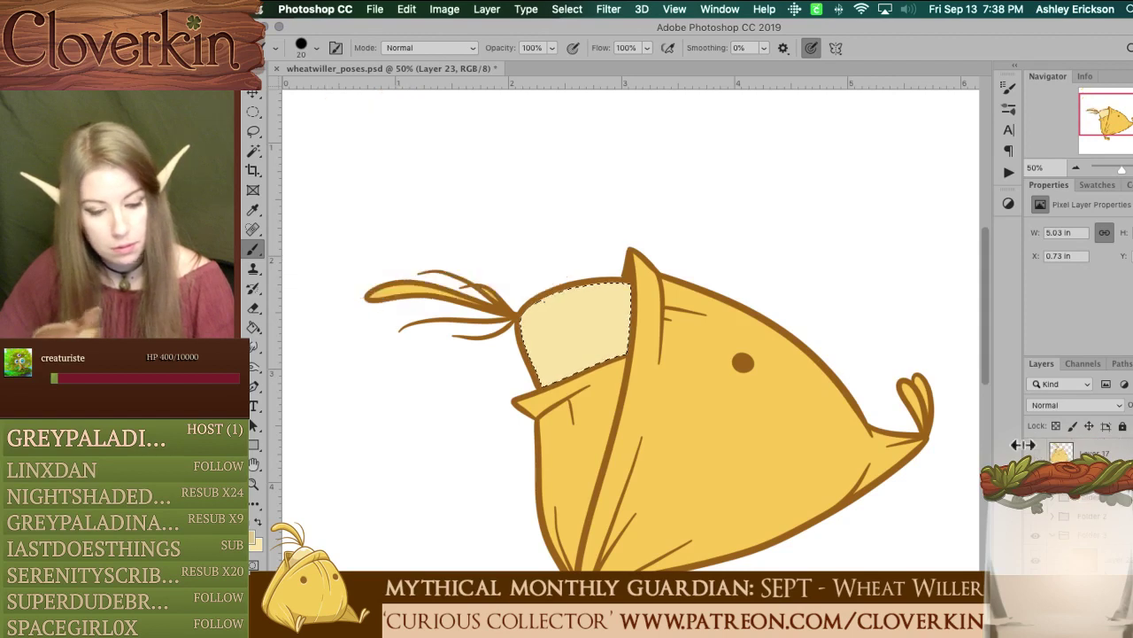
{"action": "key", "text": "w"}
{"action": "left_click", "coordinate": [593, 325]}
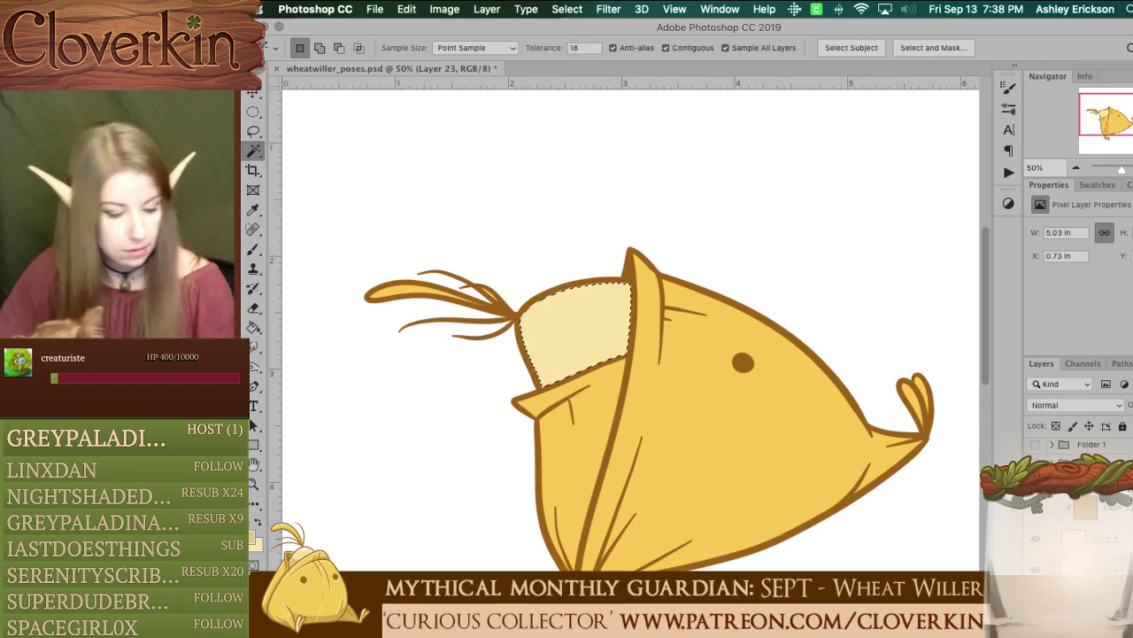
{"action": "scroll", "coordinate": [1076, 496], "scroll_direction": "up", "scroll_amount": 3}
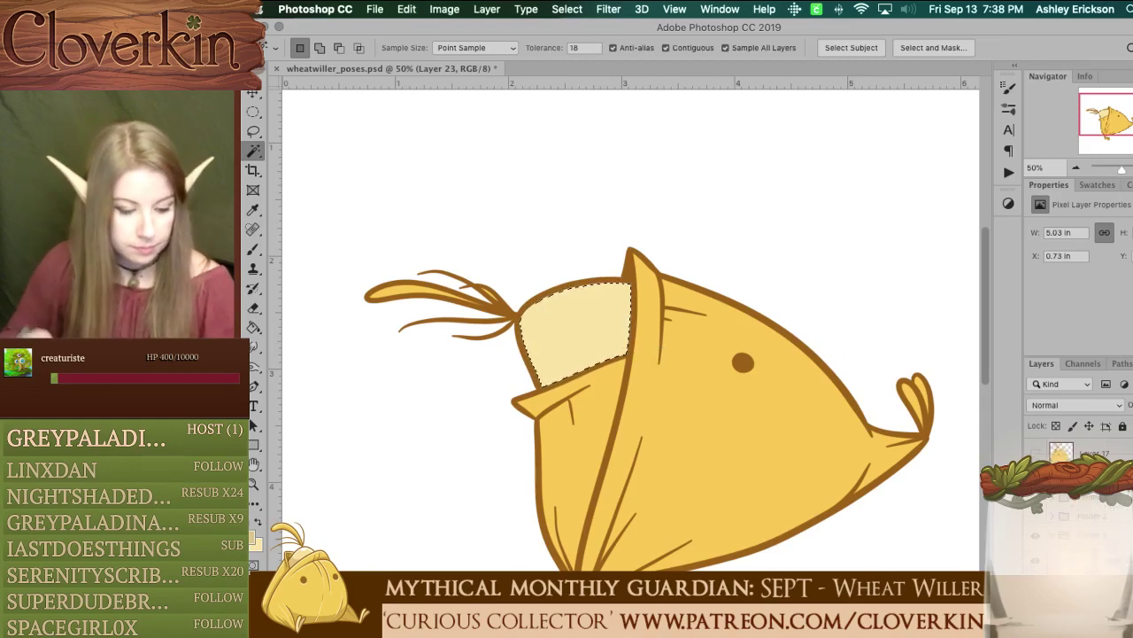
Step: Show the reference pose again and add a new layer as a clipping mask for the head shading
{"action": "left_click", "coordinate": [1036, 454]}
{"action": "scroll", "coordinate": [1069, 504], "scroll_direction": "down", "scroll_amount": 3}
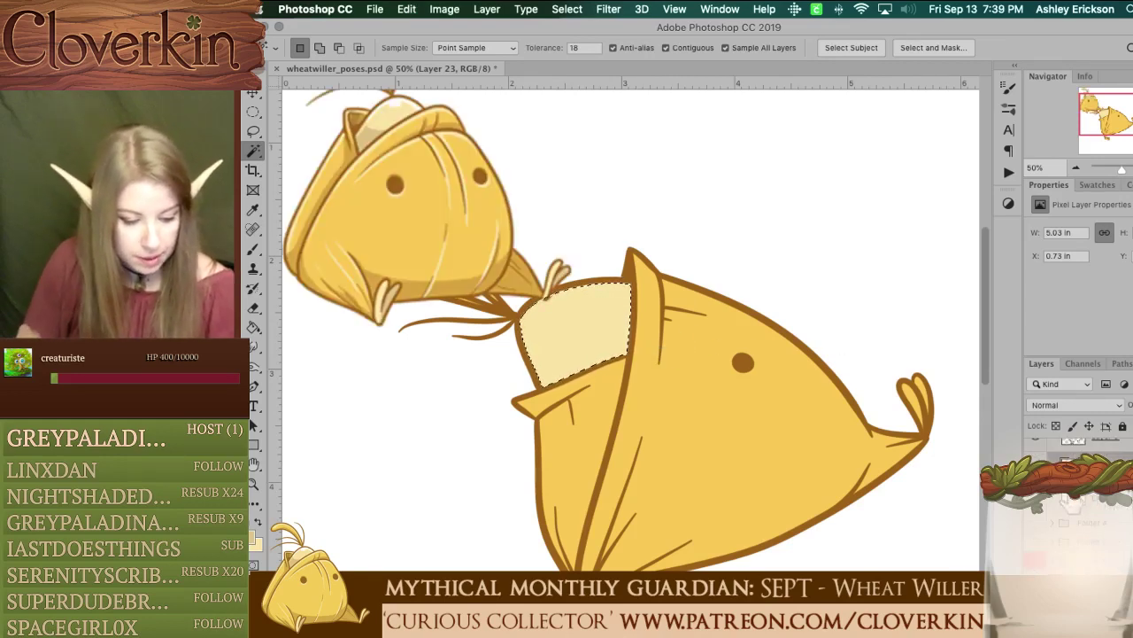
{"action": "key", "text": "alt+shift+super+n"}
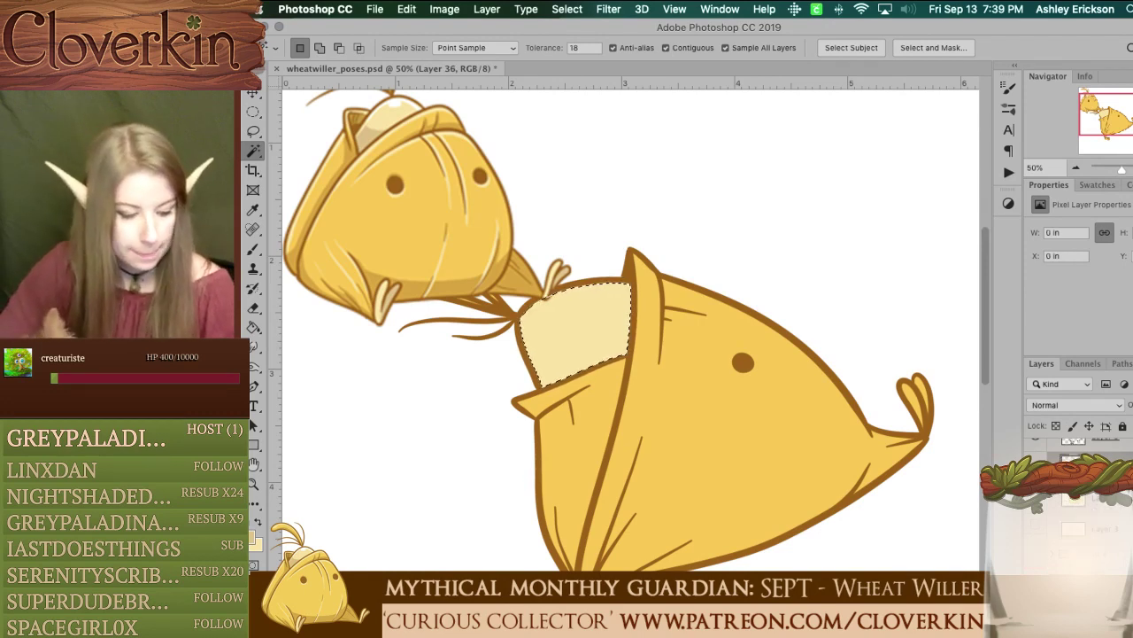
{"action": "right_click", "coordinate": [1098, 460]}
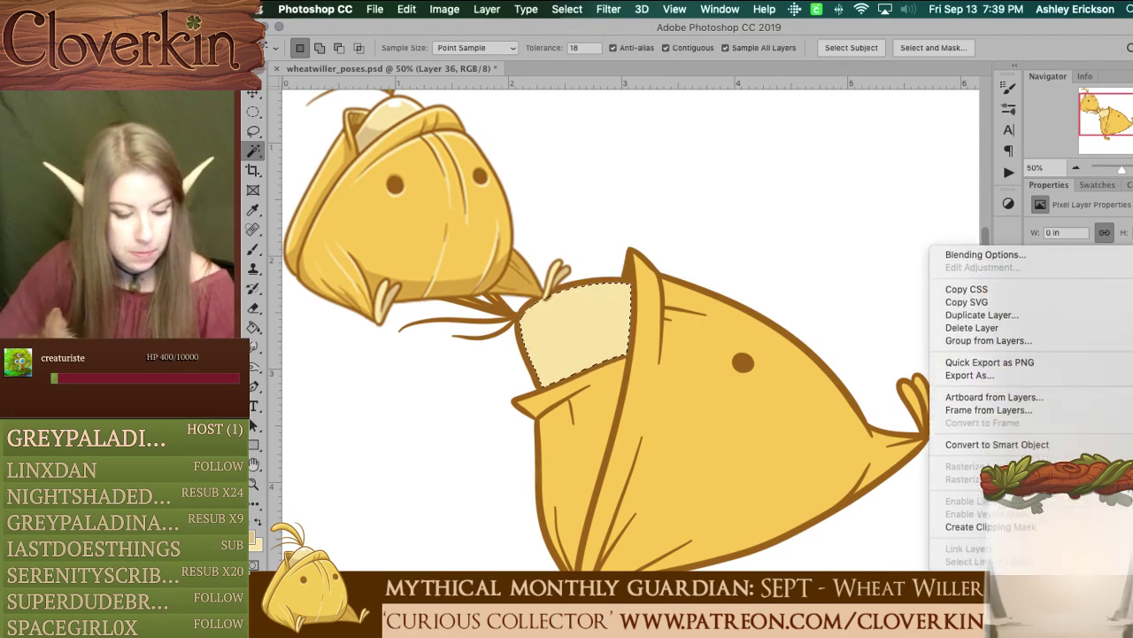
{"action": "left_click", "coordinate": [1082, 475]}
Step: Brush a shadow along the cream head's lower edge and the side next to the hood, and clear the selection
{"action": "key", "text": "b"}
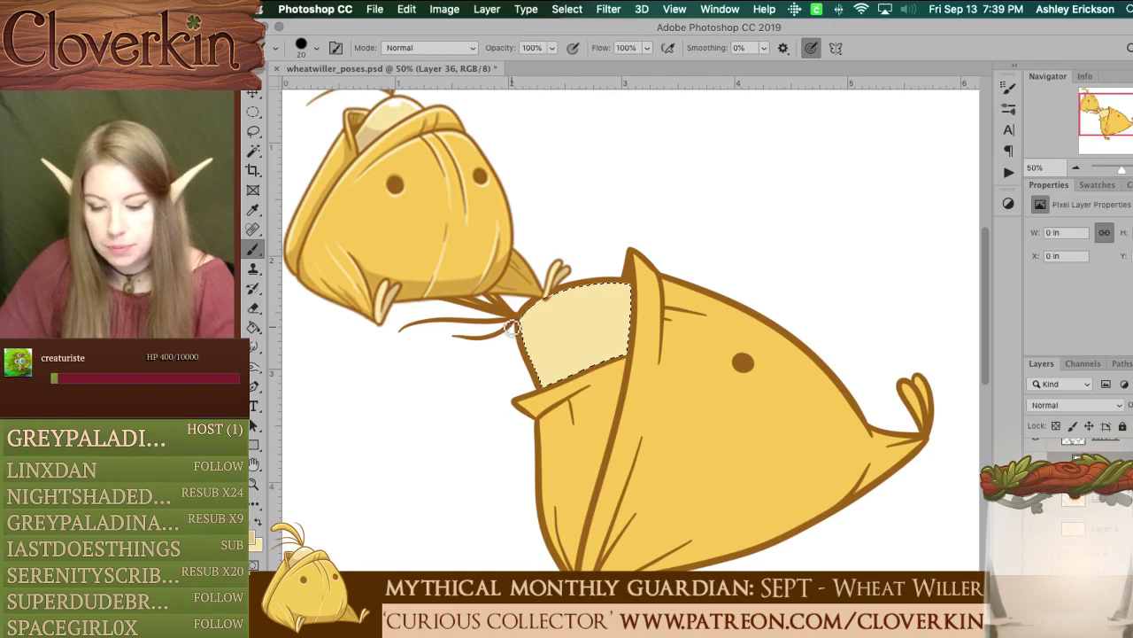
{"action": "mouse_move", "coordinate": [516, 331]}
{"action": "left_mouse_down"}
{"action": "mouse_move", "coordinate": [569, 351]}
{"action": "mouse_move", "coordinate": [632, 319]}
{"action": "mouse_move", "coordinate": [636, 288]}
{"action": "left_mouse_up"}
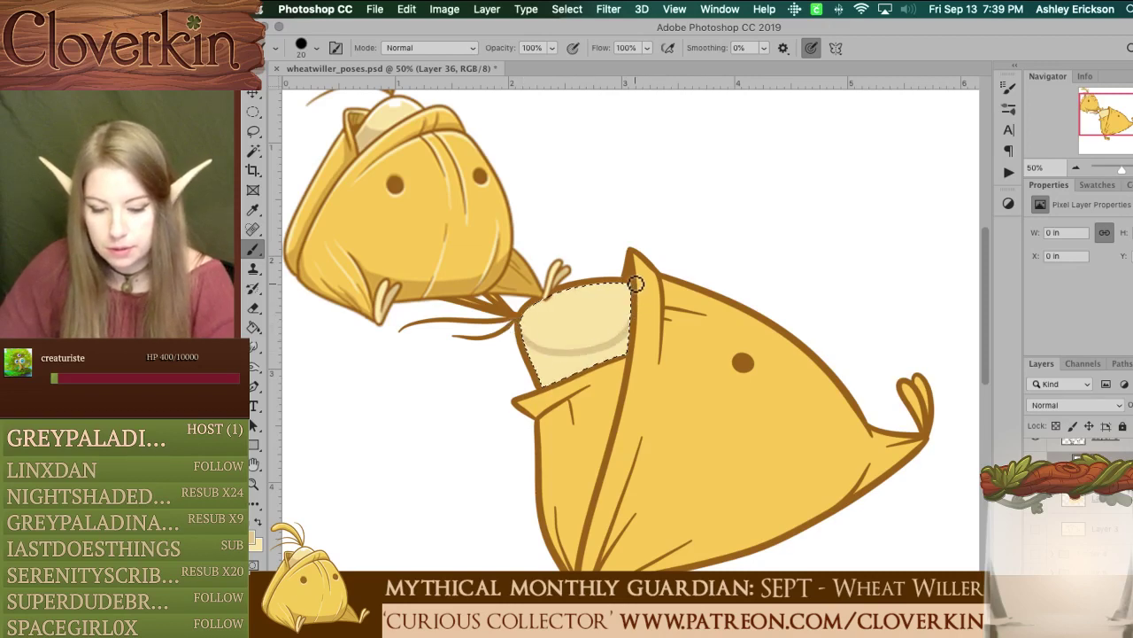
{"action": "mouse_move", "coordinate": [555, 340]}
{"action": "left_mouse_down"}
{"action": "mouse_move", "coordinate": [540, 371]}
{"action": "mouse_move", "coordinate": [534, 359]}
{"action": "mouse_move", "coordinate": [565, 375]}
{"action": "mouse_move", "coordinate": [564, 361]}
{"action": "mouse_move", "coordinate": [531, 349]}
{"action": "mouse_move", "coordinate": [579, 365]}
{"action": "mouse_move", "coordinate": [574, 357]}
{"action": "mouse_move", "coordinate": [642, 333]}
{"action": "mouse_move", "coordinate": [579, 374]}
{"action": "left_mouse_up"}
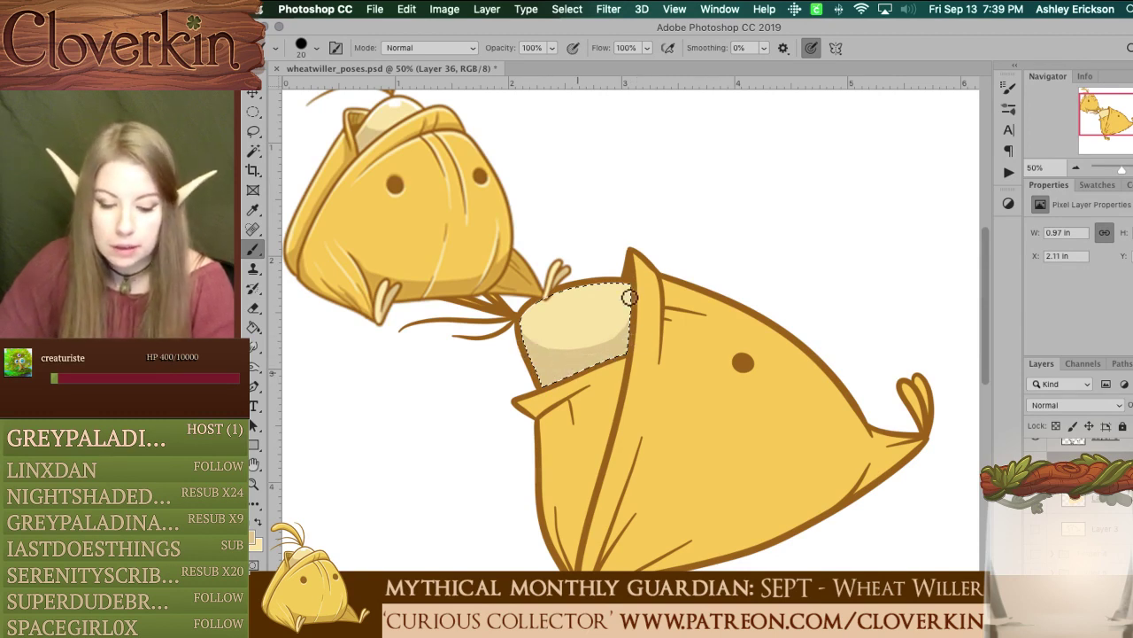
{"action": "mouse_move", "coordinate": [619, 334]}
{"action": "left_mouse_down"}
{"action": "mouse_move", "coordinate": [623, 282]}
{"action": "mouse_move", "coordinate": [622, 367]}
{"action": "mouse_move", "coordinate": [621, 284]}
{"action": "mouse_move", "coordinate": [621, 365]}
{"action": "mouse_move", "coordinate": [637, 318]}
{"action": "mouse_move", "coordinate": [626, 276]}
{"action": "mouse_move", "coordinate": [628, 353]}
{"action": "left_mouse_up"}
{"action": "key", "text": "super+d"}
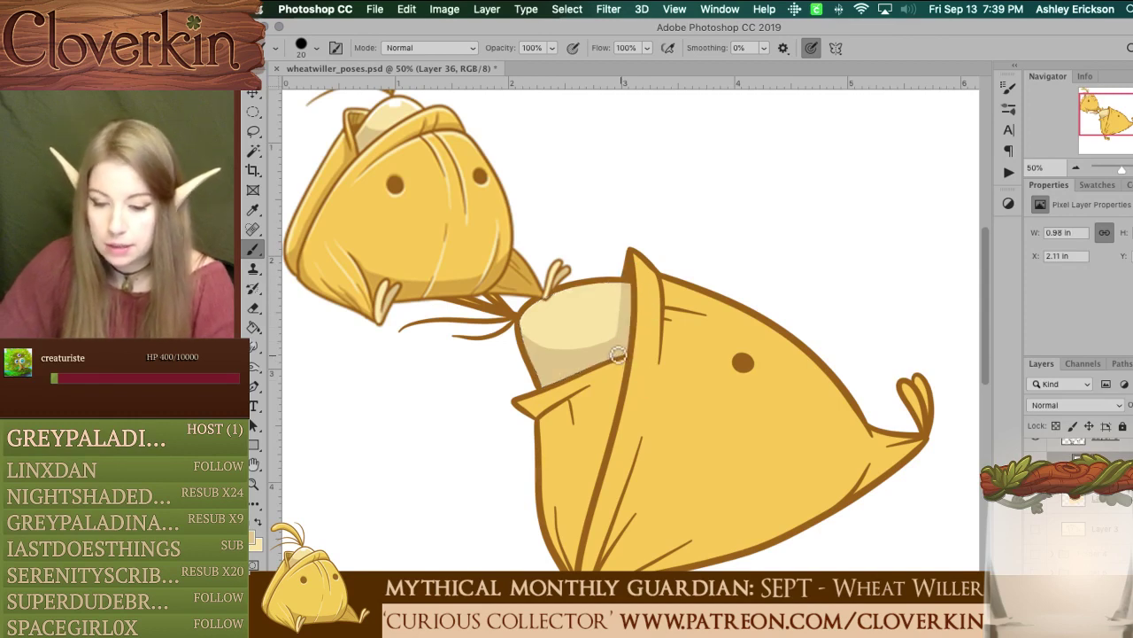
Step: Erase the head shadow along the outer back edge to leave a lighter rim
{"action": "key", "text": "e"}
{"action": "mouse_move", "coordinate": [519, 326]}
{"action": "left_mouse_down"}
{"action": "mouse_move", "coordinate": [544, 405]}
{"action": "mouse_move", "coordinate": [529, 332]}
{"action": "mouse_move", "coordinate": [546, 397]}
{"action": "left_mouse_up"}
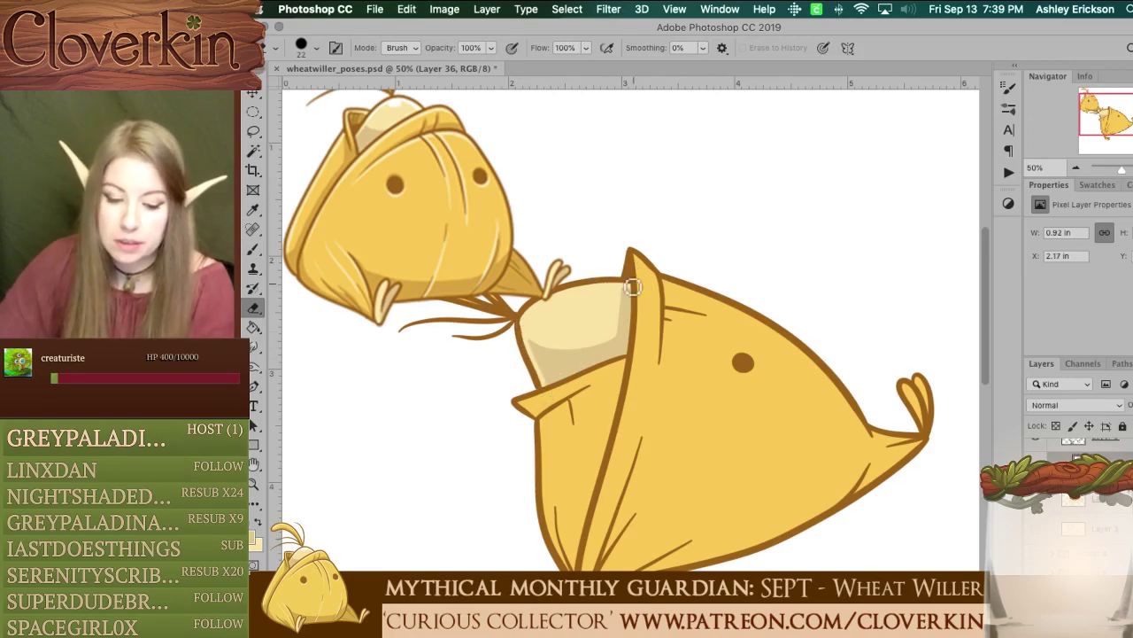
{"action": "key", "text": "b"}
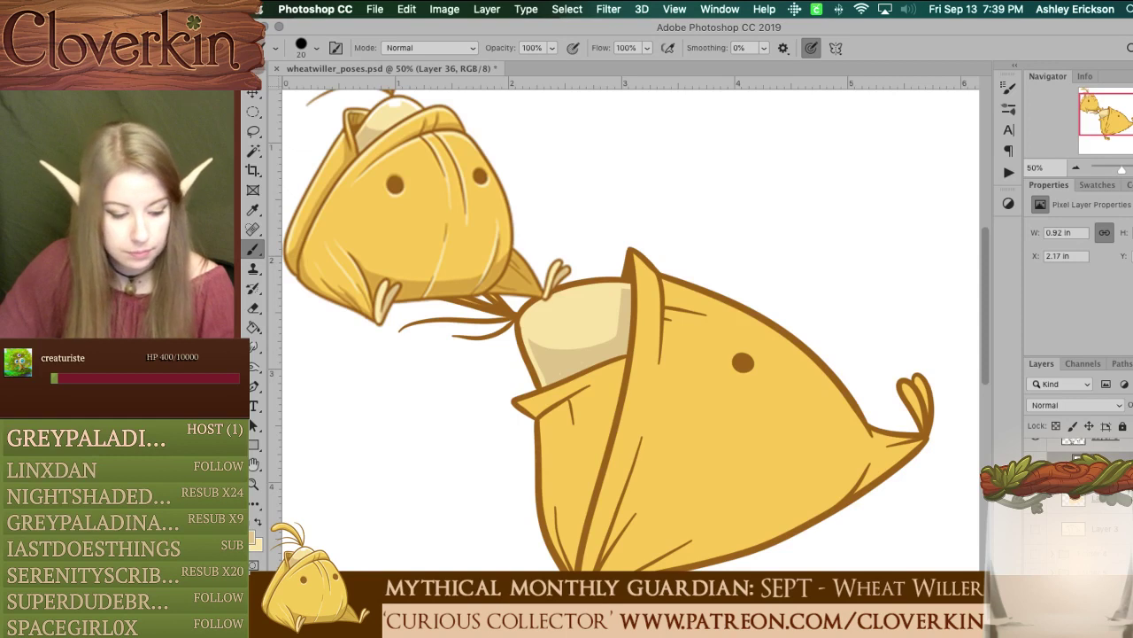
Step: Sample the foot colours from the reference pose, colour and shade the toes of both feet, and save the document
{"action": "scroll", "coordinate": [1080, 487], "scroll_direction": "down", "scroll_amount": 2}
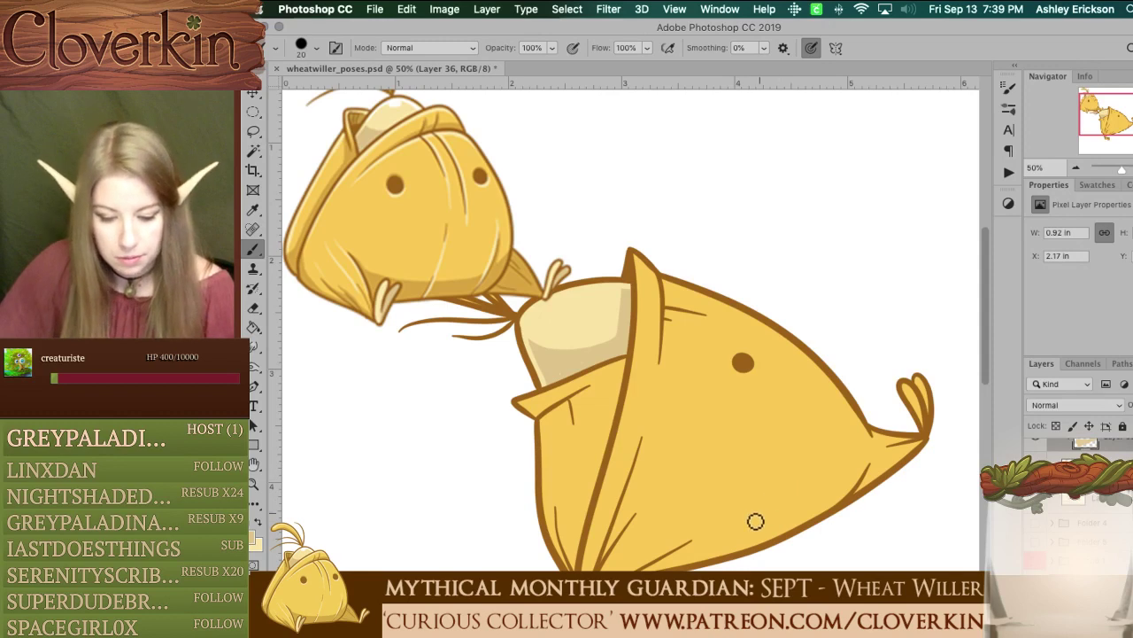
{"action": "left_click_drag", "start_coordinate": [1109, 116], "coordinate": [1112, 124]}
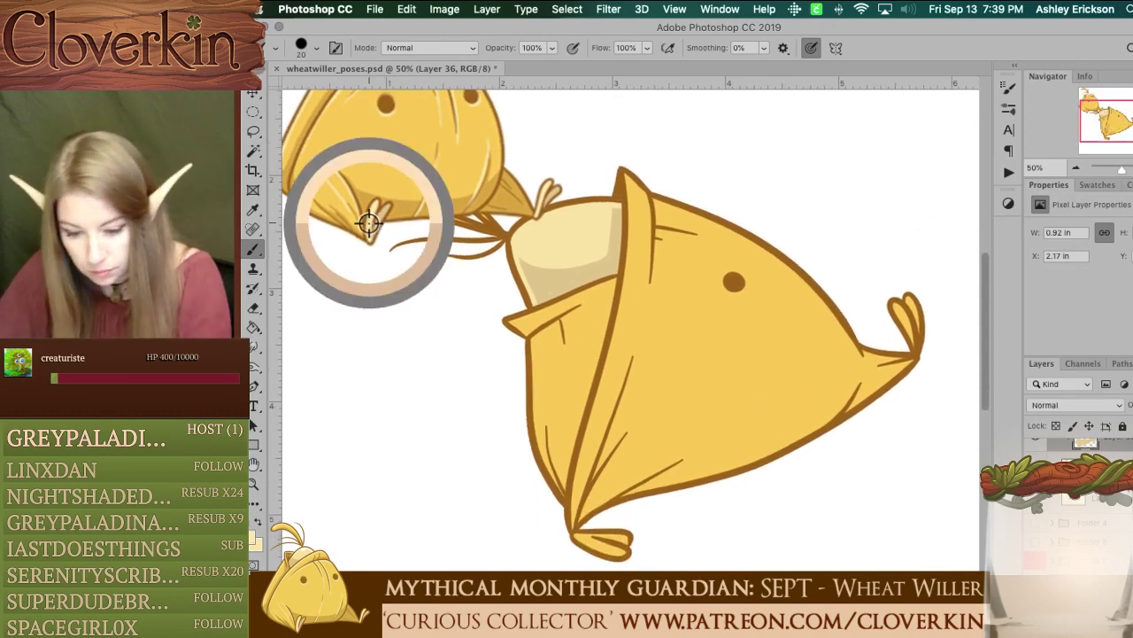
{"action": "left_click", "coordinate": [1097, 461]}
{"action": "mouse_move", "coordinate": [907, 301]}
{"action": "left_mouse_down"}
{"action": "mouse_move", "coordinate": [917, 344]}
{"action": "mouse_move", "coordinate": [919, 292]}
{"action": "mouse_move", "coordinate": [917, 323]}
{"action": "left_mouse_up"}
{"action": "left_click", "coordinate": [907, 301], "text": "super"}
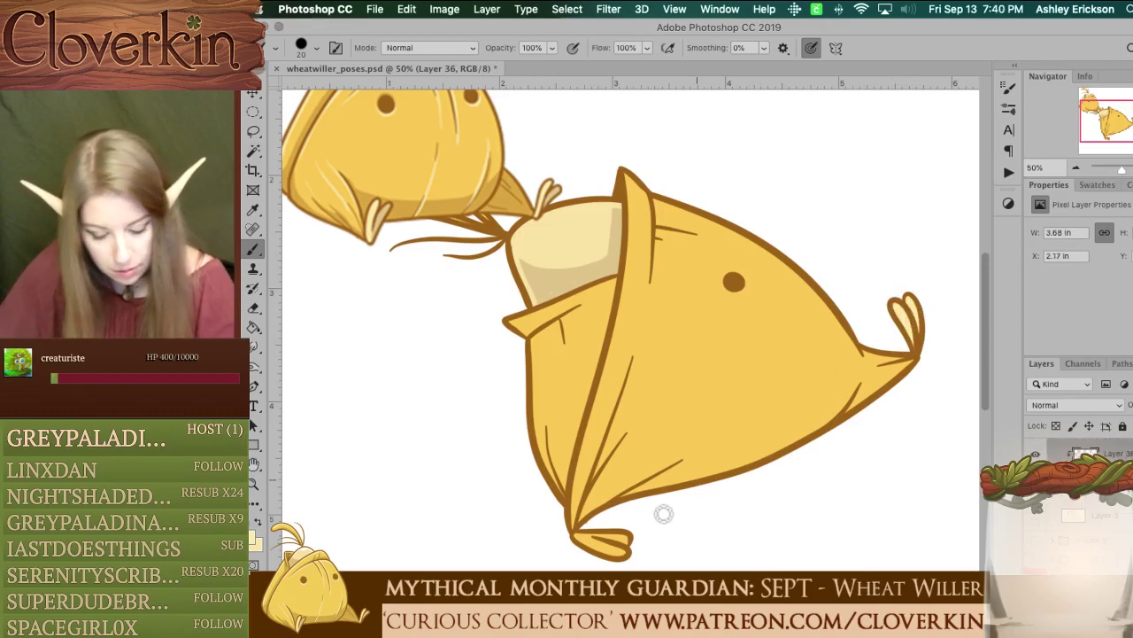
{"action": "left_click_drag", "start_coordinate": [581, 536], "coordinate": [616, 537]}
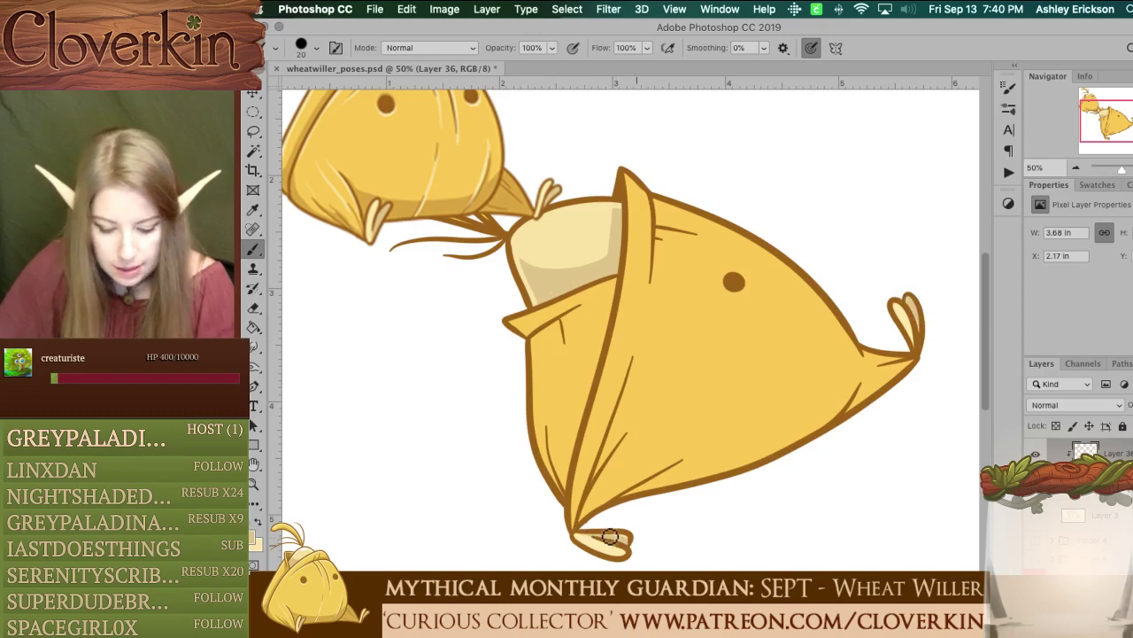
{"action": "key", "text": "super+s"}
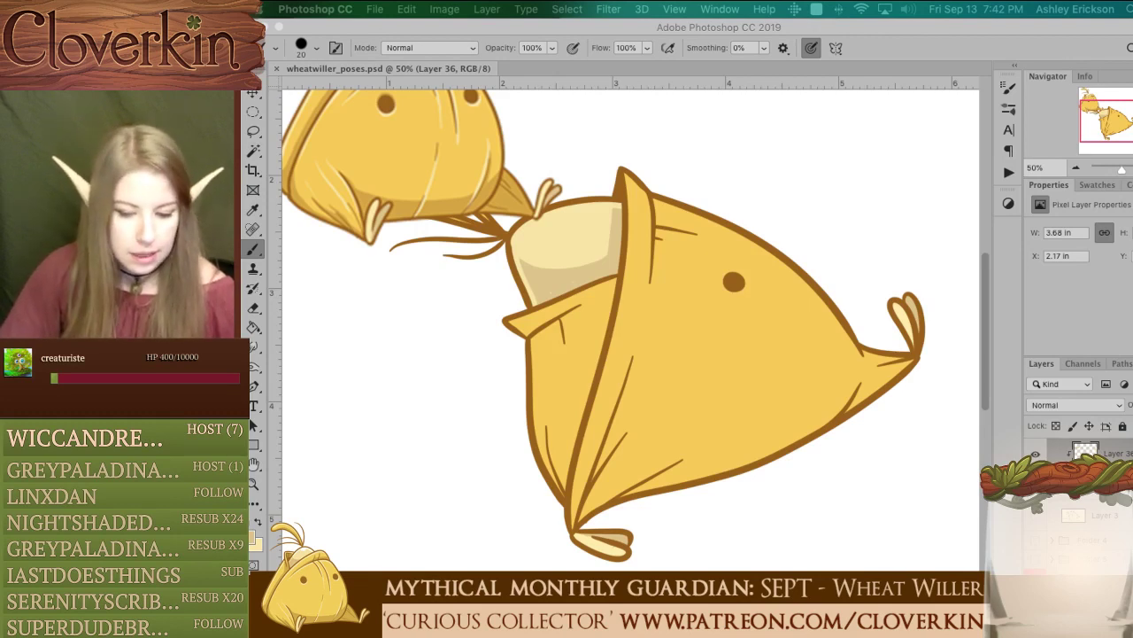
Step: Sample the body shadow colour from the reference pose and add a new layer above the body colour on Layer 23
{"action": "left_click", "coordinate": [428, 214]}
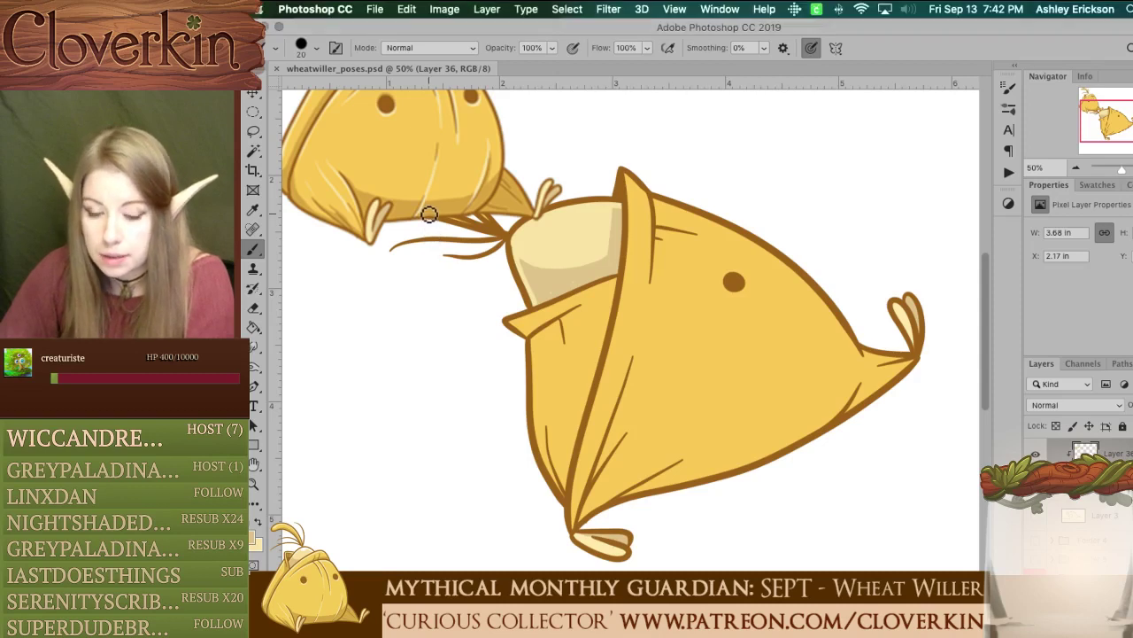
{"action": "left_click", "coordinate": [1035, 455]}
{"action": "left_click", "coordinate": [1036, 455]}
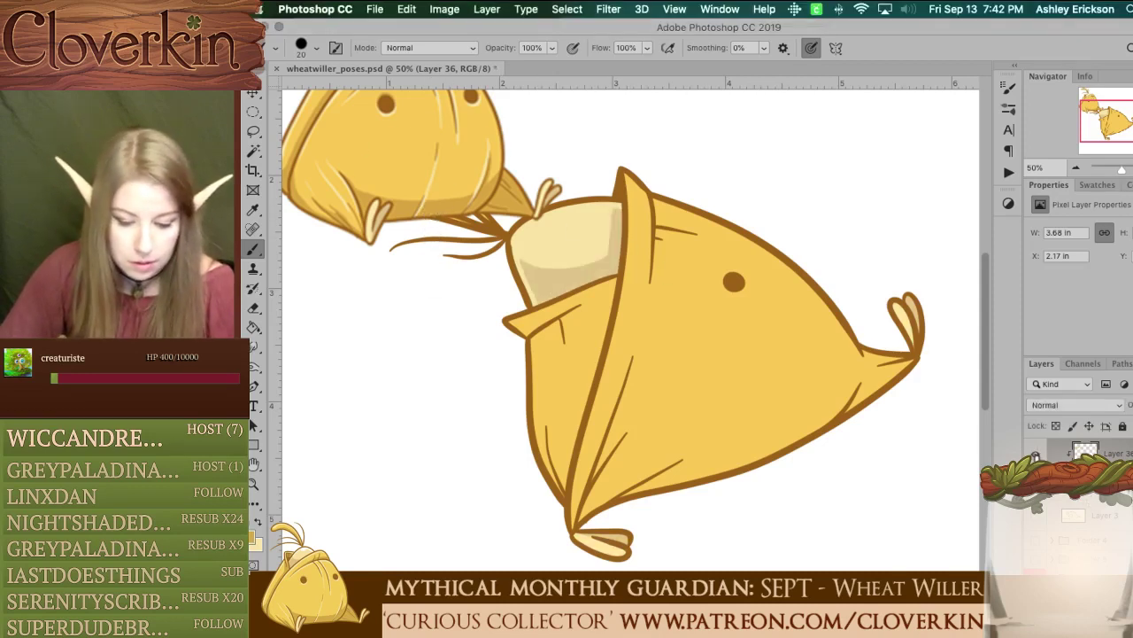
{"action": "left_click", "coordinate": [1096, 520]}
{"action": "key", "text": "alt+shift+super+n"}
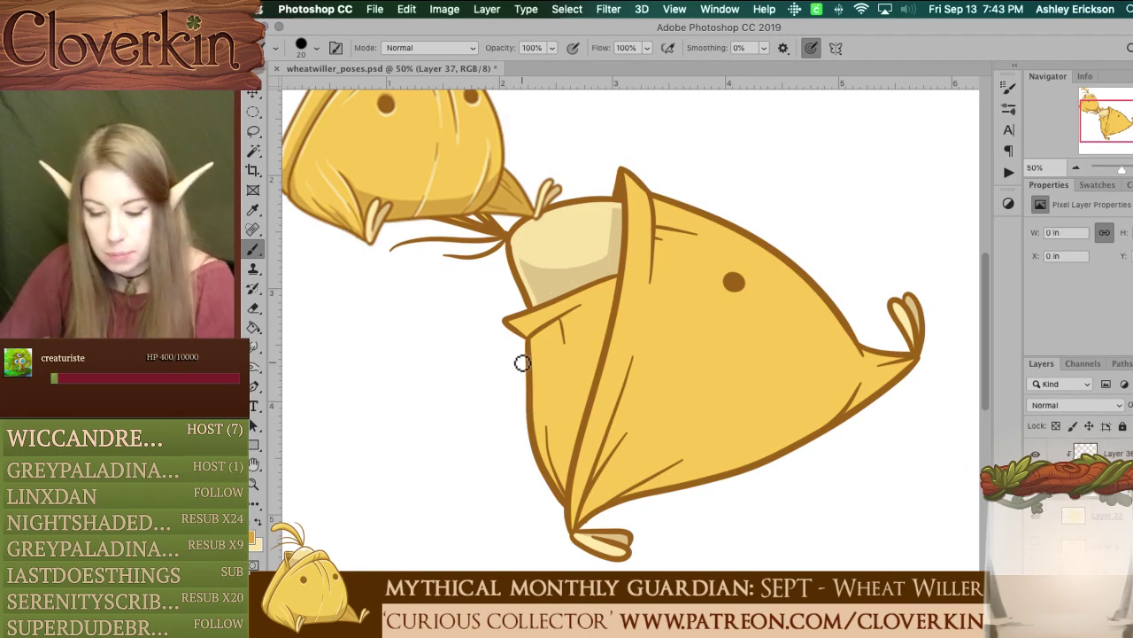
Step: Fill the body's underside with the shadow colour using a large inverted elliptical selection, and clear the selection
{"action": "key", "text": "m"}
{"action": "left_click_drag", "start_coordinate": [367, 162], "coordinate": [820, 397]}
{"action": "left_click_drag", "start_coordinate": [445, 254], "coordinate": [977, 540]}
{"action": "left_click_drag", "start_coordinate": [809, 451], "coordinate": [807, 303]}
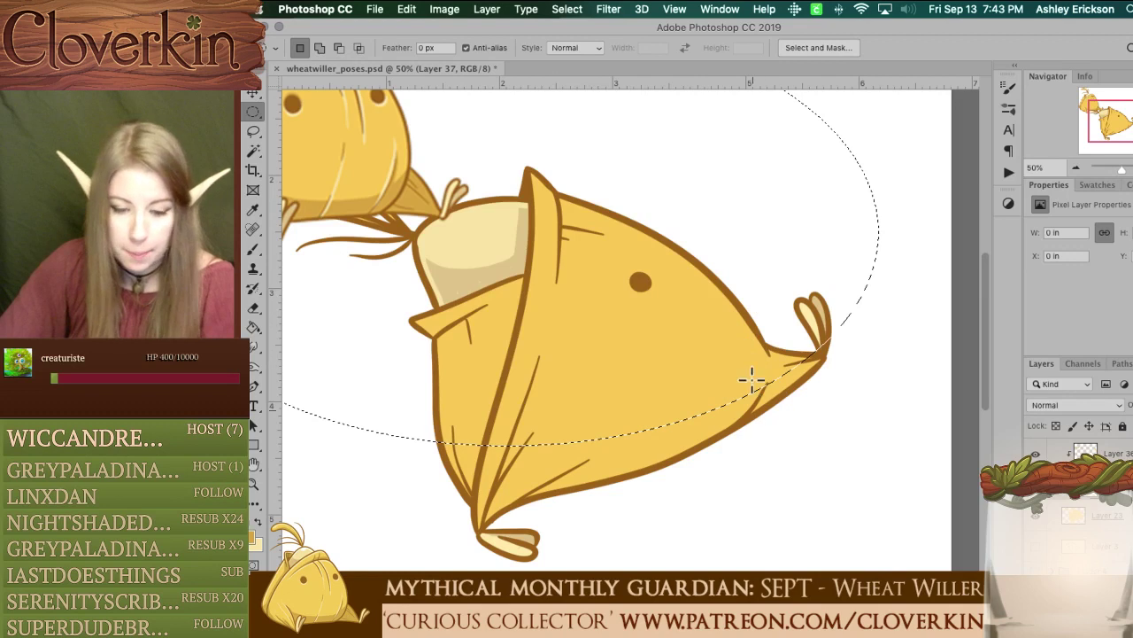
{"action": "left_click", "coordinate": [567, 9]}
{"action": "left_click", "coordinate": [579, 70]}
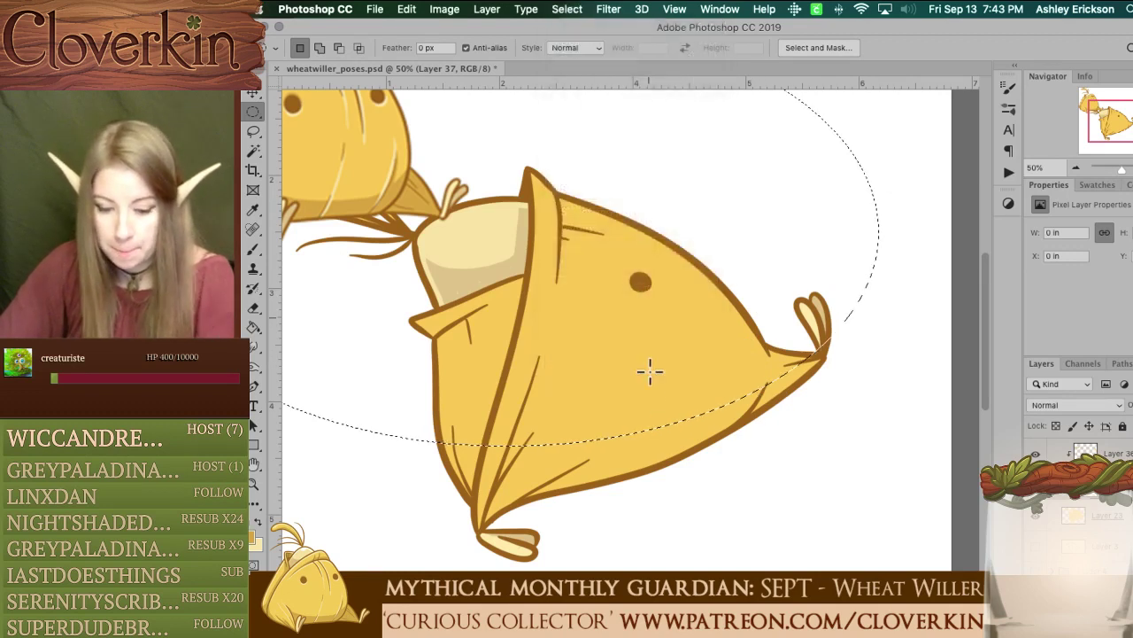
{"action": "key", "text": "g"}
{"action": "left_click", "coordinate": [633, 462]}
{"action": "key", "text": "super+d"}
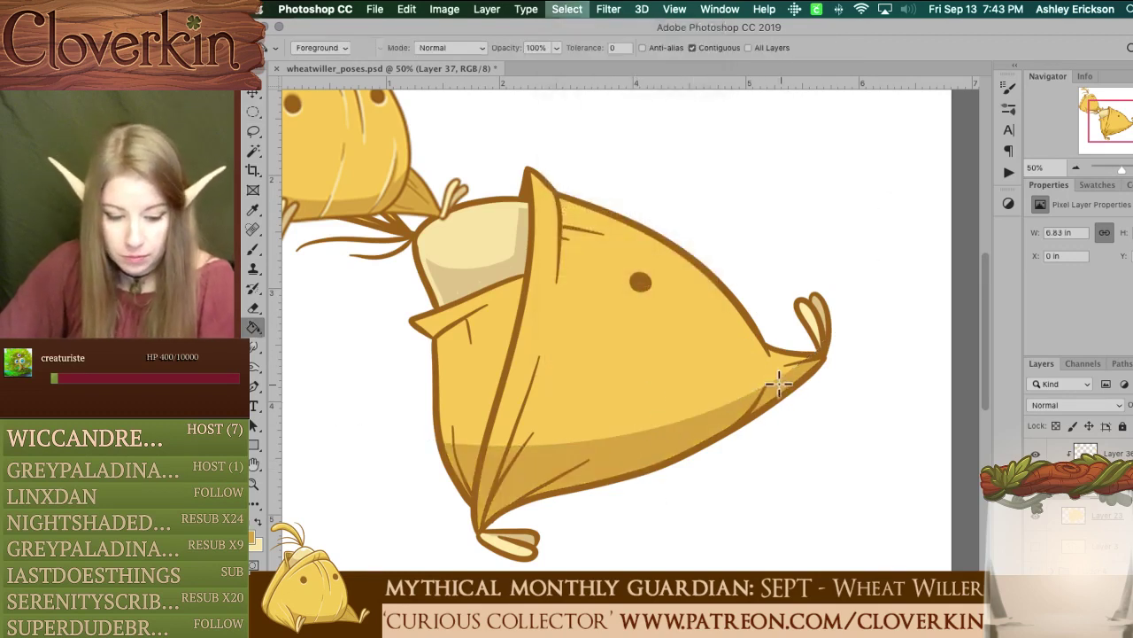
Step: Brush shadows along the front folds, the inside of the hood edge and beneath the rear flap
{"action": "key", "text": "b"}
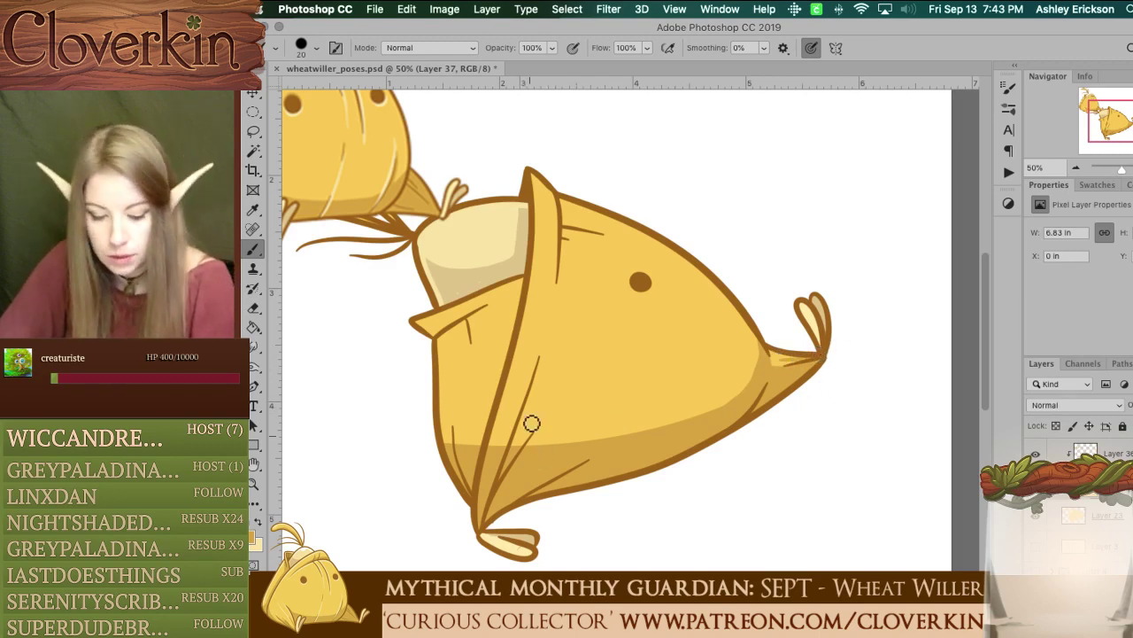
{"action": "left_click_drag", "start_coordinate": [550, 303], "coordinate": [514, 444]}
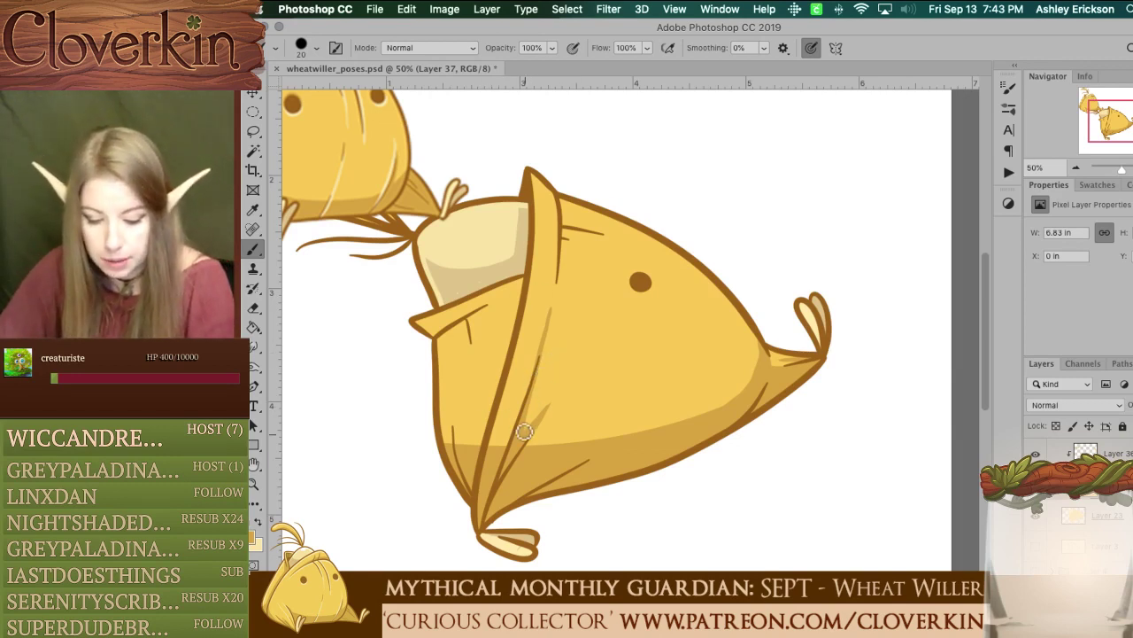
{"action": "left_click_drag", "start_coordinate": [522, 272], "coordinate": [501, 379]}
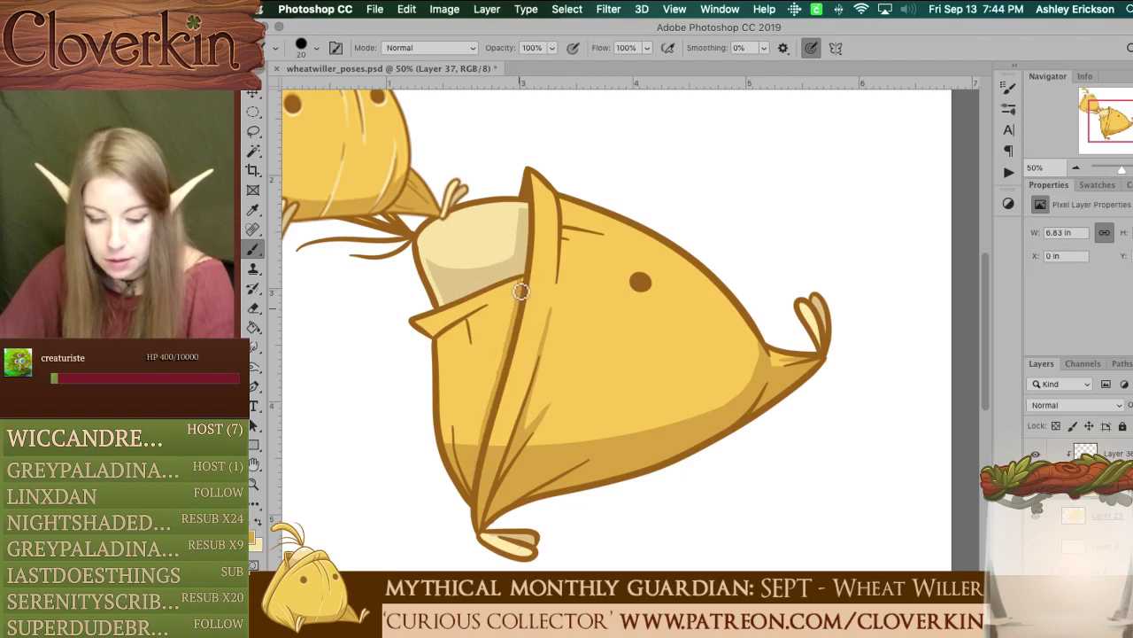
{"action": "left_click_drag", "start_coordinate": [509, 285], "coordinate": [520, 293]}
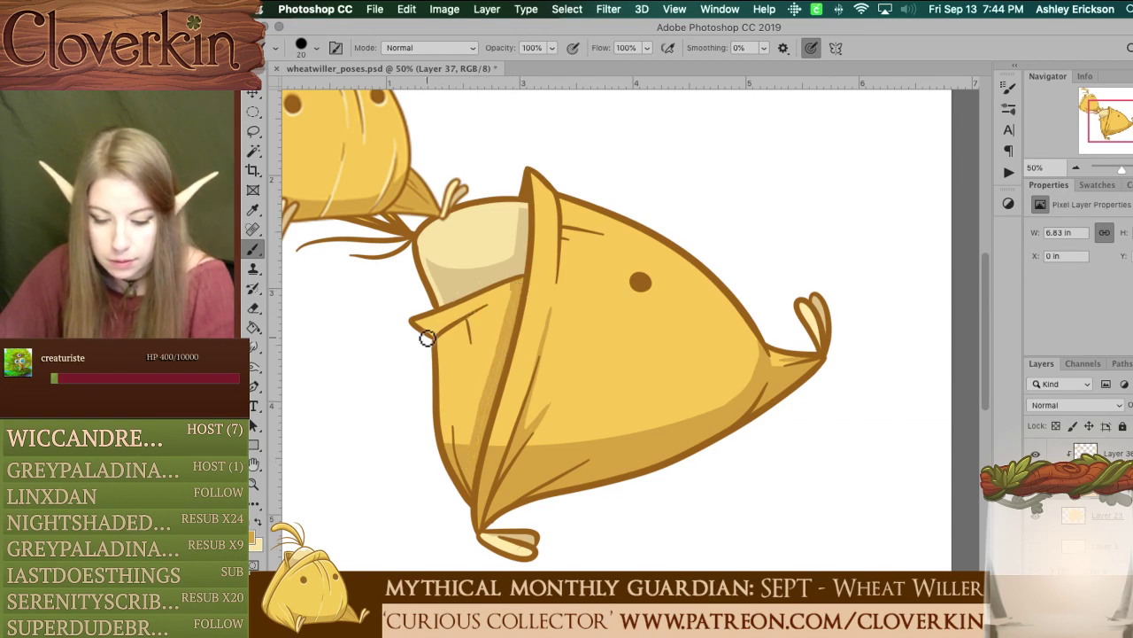
{"action": "key", "text": "super+z"}
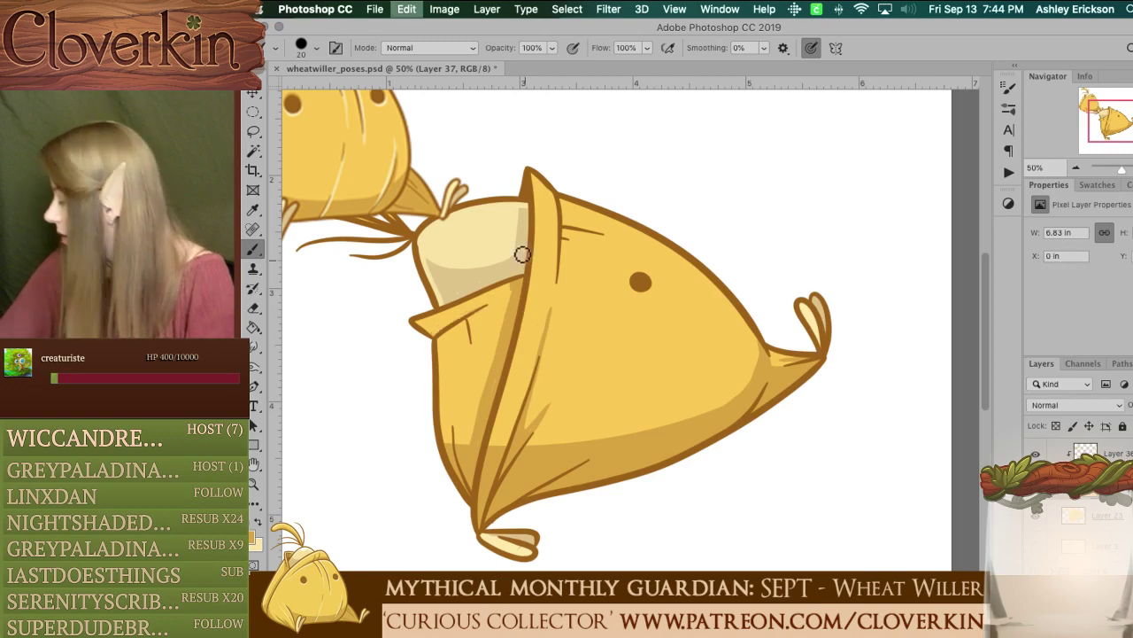
{"action": "mouse_move", "coordinate": [436, 333]}
{"action": "left_mouse_down"}
{"action": "mouse_move", "coordinate": [519, 293]}
{"action": "mouse_move", "coordinate": [509, 286]}
{"action": "mouse_move", "coordinate": [523, 269]}
{"action": "mouse_move", "coordinate": [517, 281]}
{"action": "left_mouse_up"}
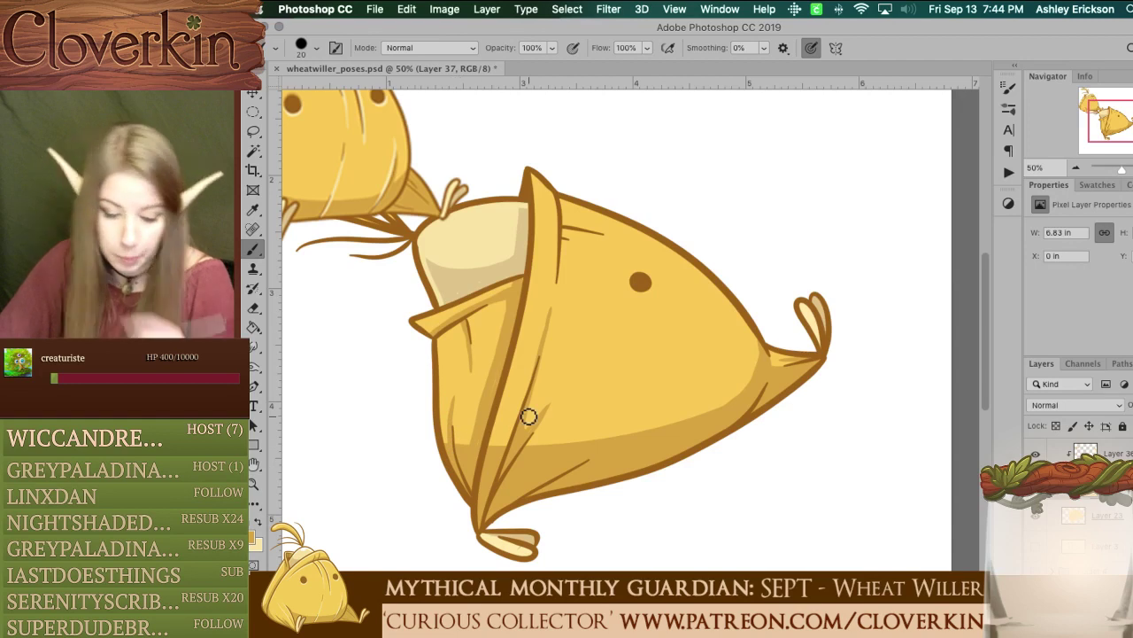
Step: Erase parts of the underside shadow around the folds above the lower foot to shape them
{"action": "key", "text": "e"}
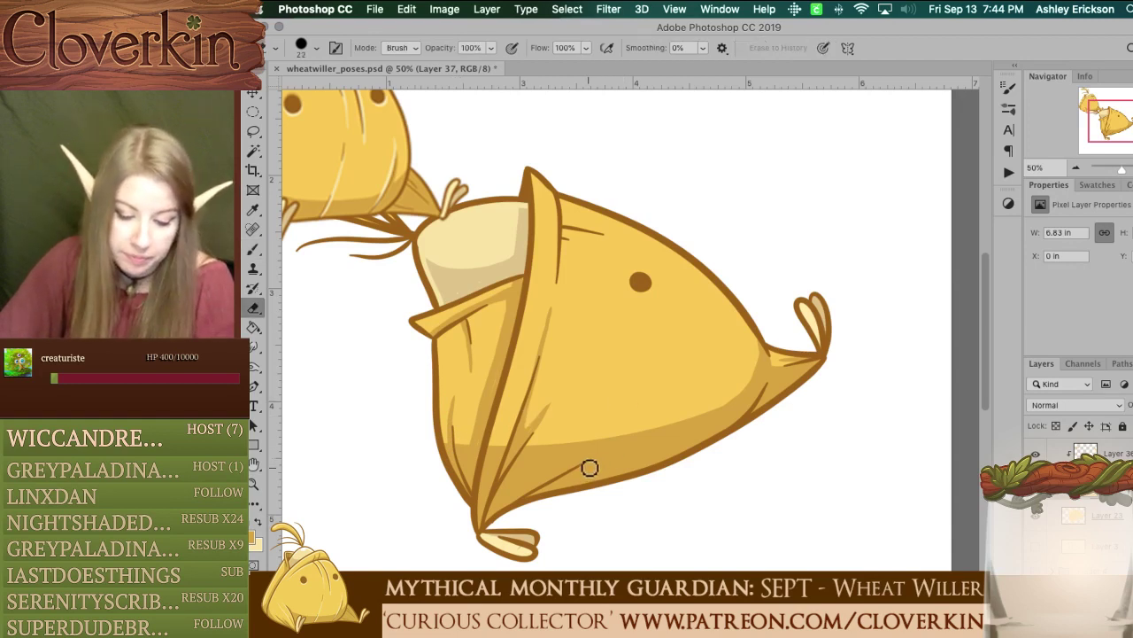
{"action": "key", "text": "super+z"}
{"action": "left_click_drag", "start_coordinate": [488, 525], "coordinate": [550, 478]}
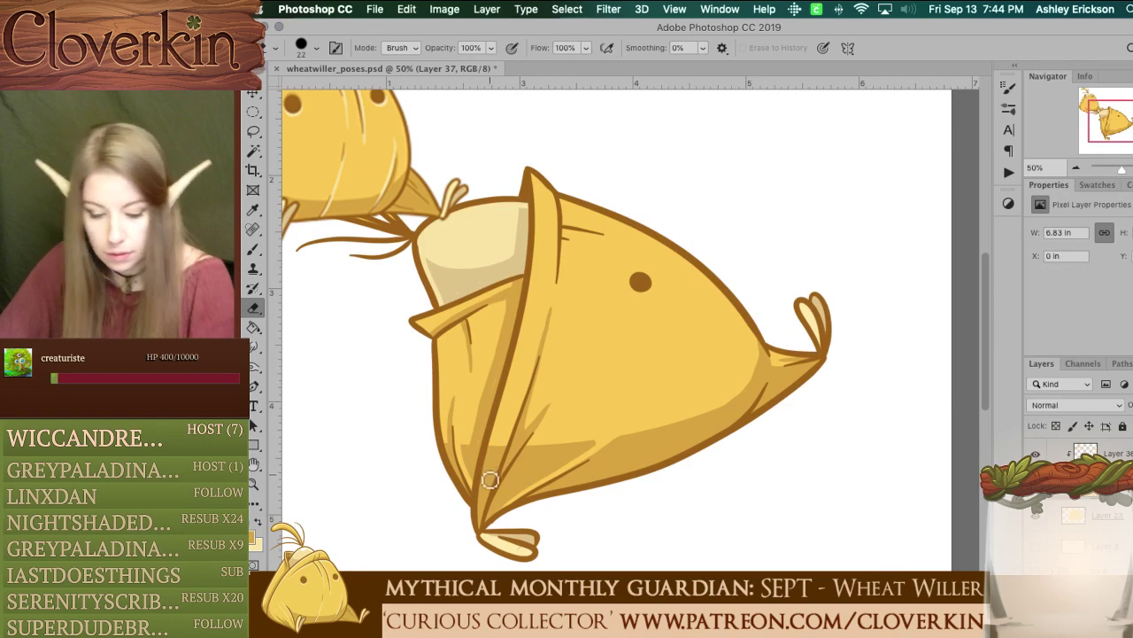
Step: Brush shadows along the small creases beside the hood edge near the eye, undoing unwanted strokes
{"action": "key", "text": "b"}
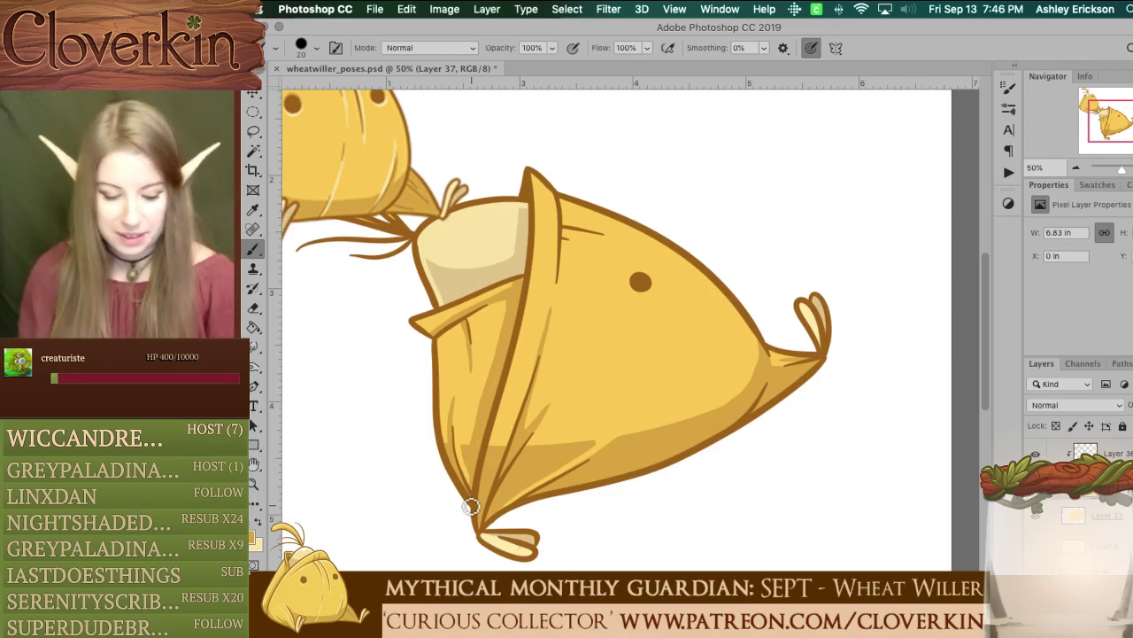
{"action": "left_click", "coordinate": [738, 382]}
{"action": "key", "text": "super+z"}
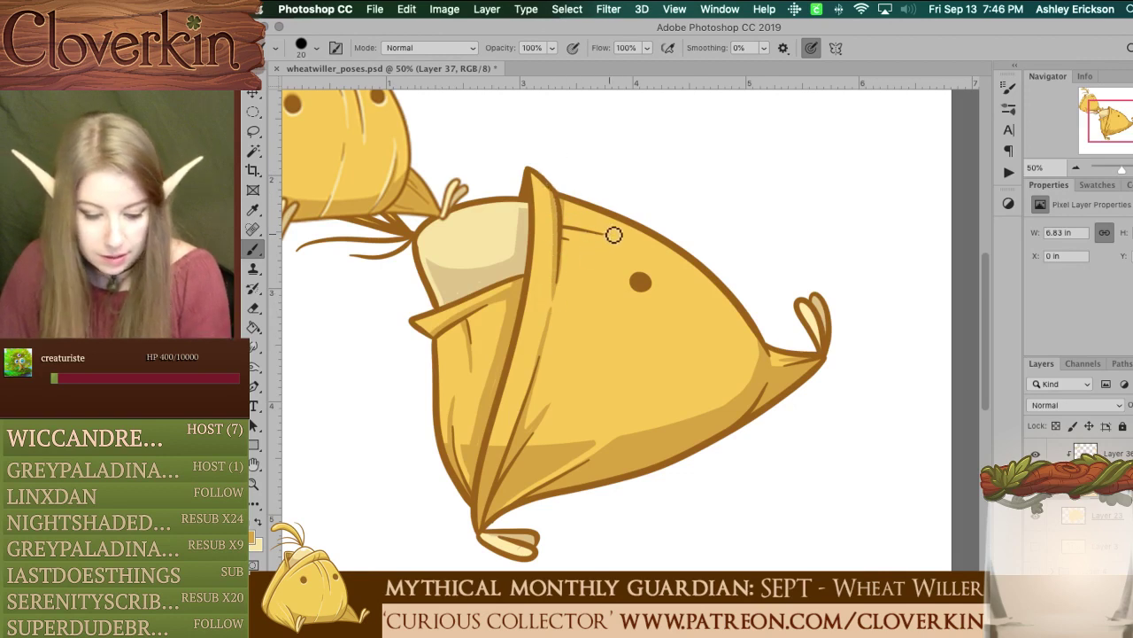
{"action": "key", "text": "super+z"}
{"action": "mouse_move", "coordinate": [560, 223]}
{"action": "left_mouse_down"}
{"action": "mouse_move", "coordinate": [618, 237]}
{"action": "mouse_move", "coordinate": [560, 220]}
{"action": "left_mouse_up"}
{"action": "key", "text": "super+z"}
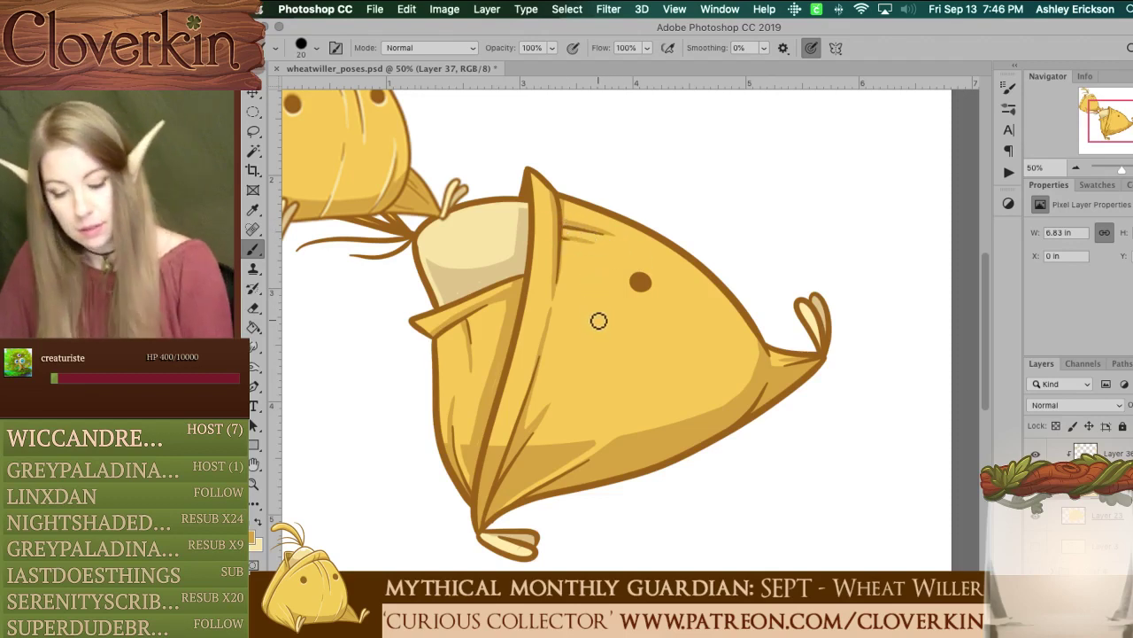
Step: Try to refine the shading on the hood's rear flap with the Eraser, and undo the erased stroke
{"action": "key", "text": "e"}
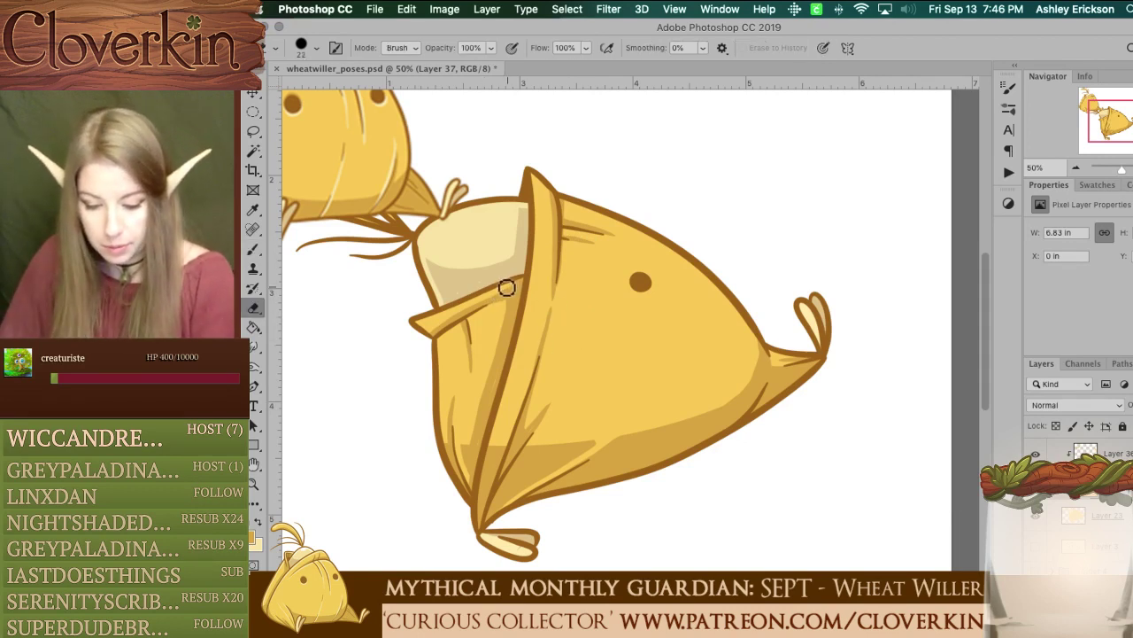
{"action": "key", "text": "b"}
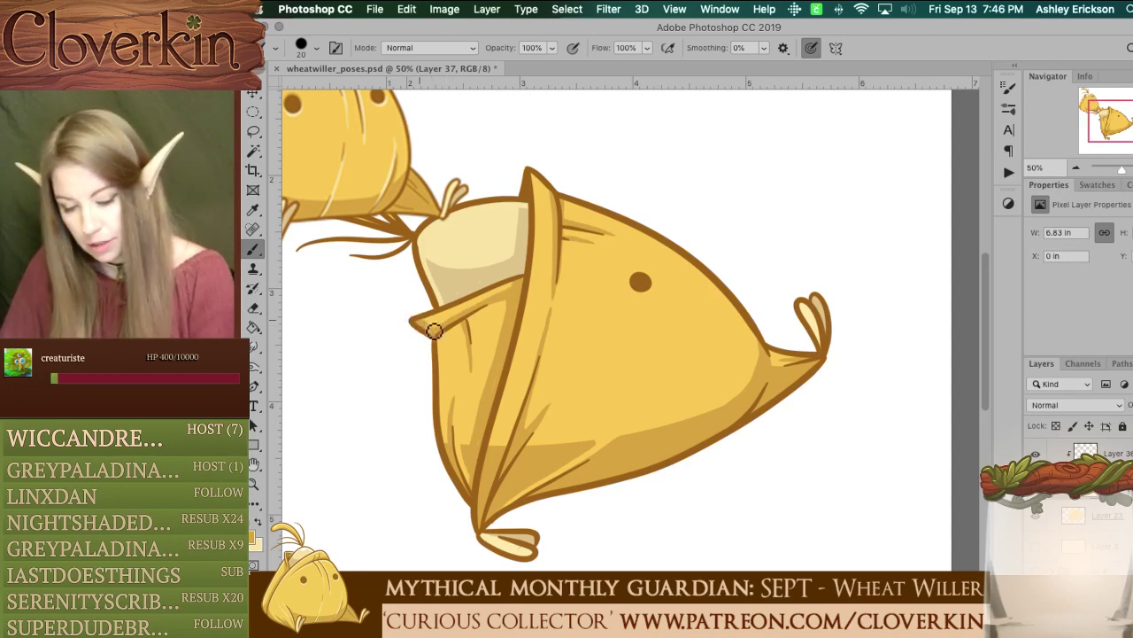
{"action": "key", "text": "e"}
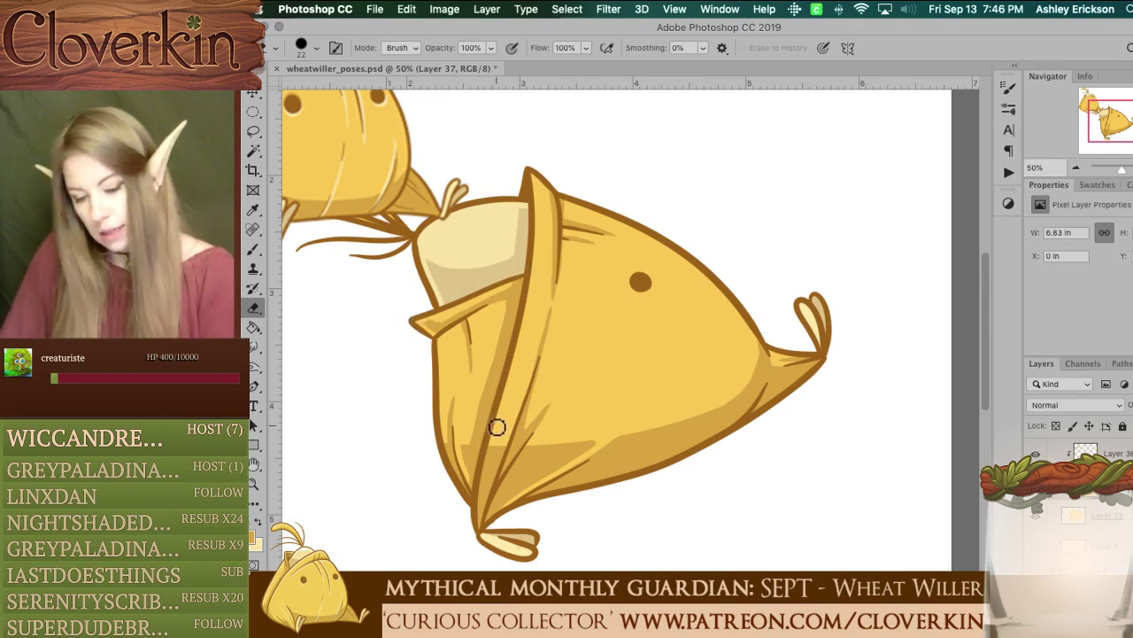
{"action": "left_click_drag", "start_coordinate": [442, 323], "coordinate": [496, 291]}
{"action": "key", "text": "super+z"}
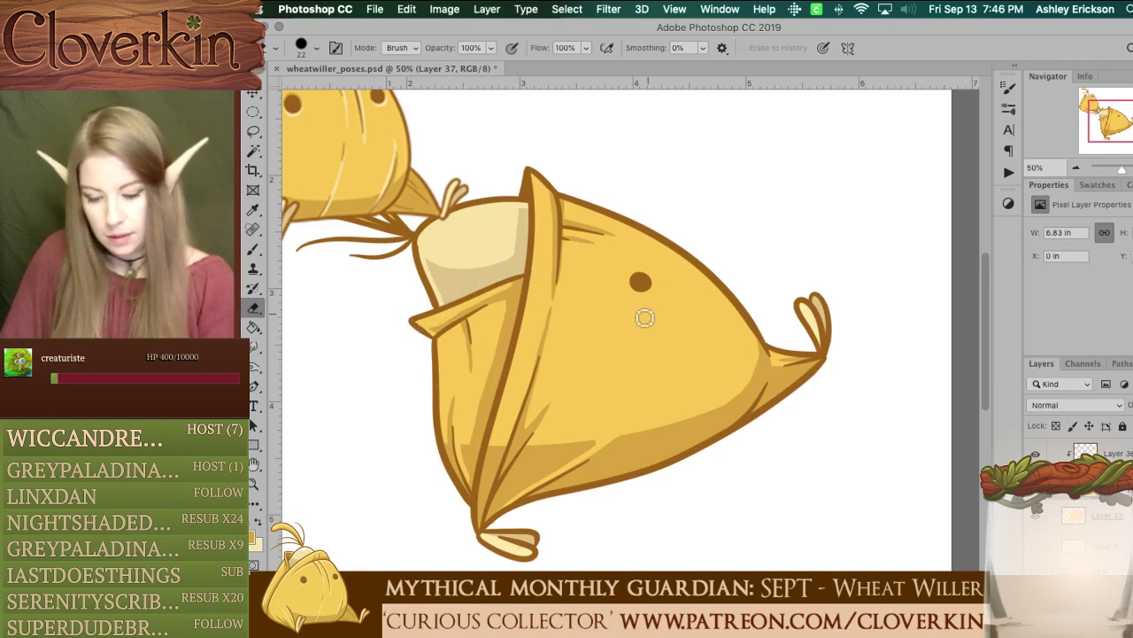
Step: Touch up the shadow beneath the hood's rear flap and brush a ring of shading around the eye
{"action": "key", "text": "b"}
{"action": "key", "text": "super+z"}
{"action": "left_click_drag", "start_coordinate": [434, 333], "coordinate": [458, 315]}
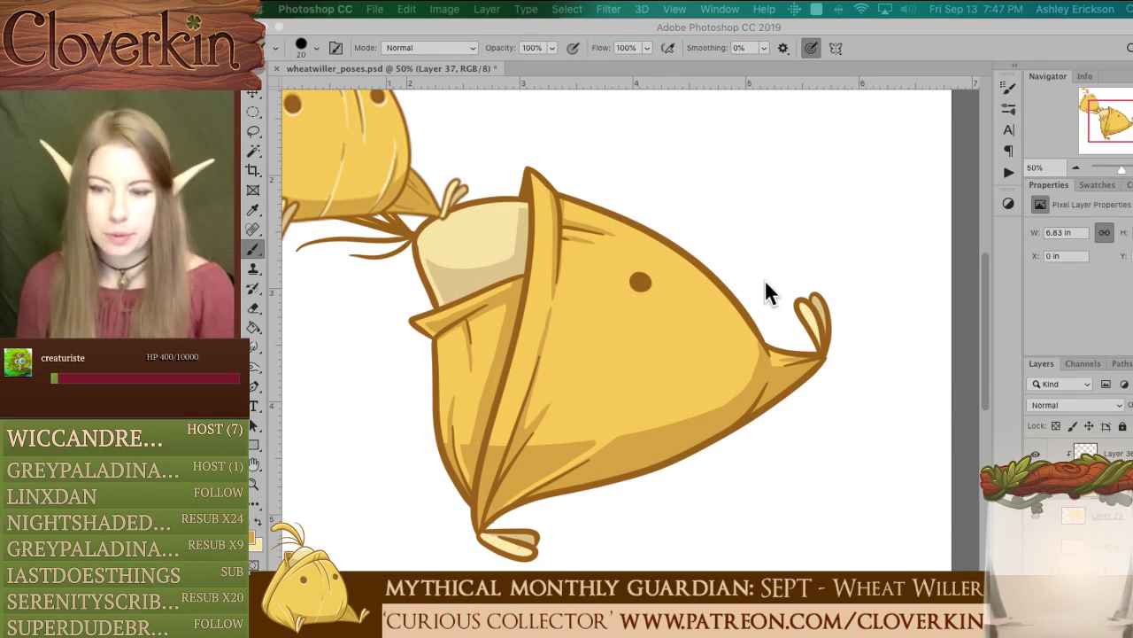
{"action": "left_click", "coordinate": [788, 385]}
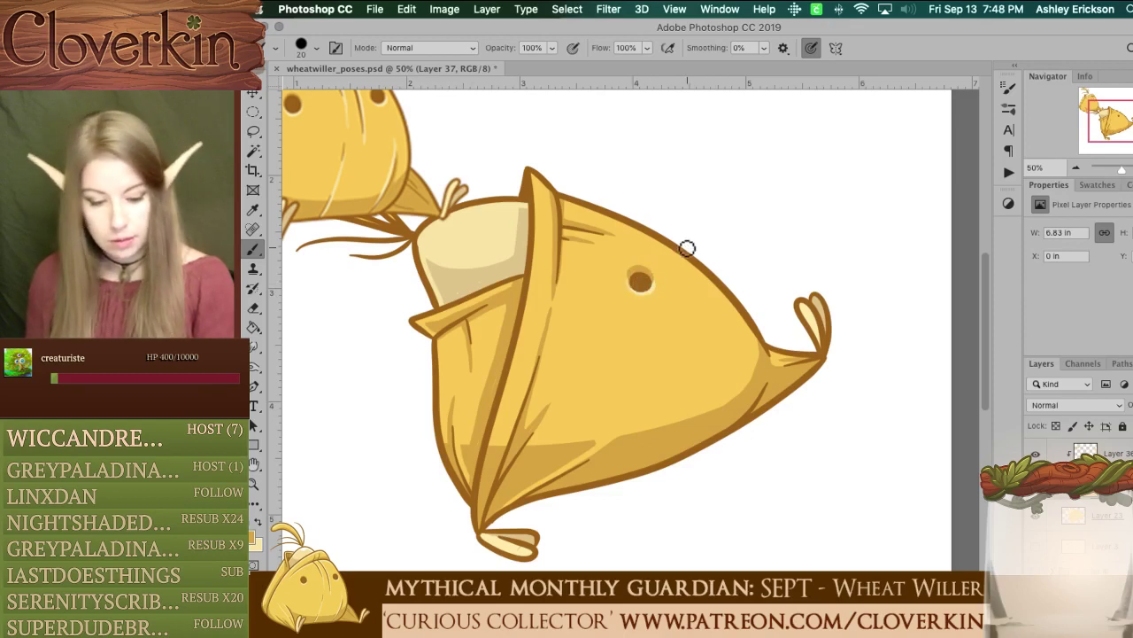
{"action": "key", "text": "e"}
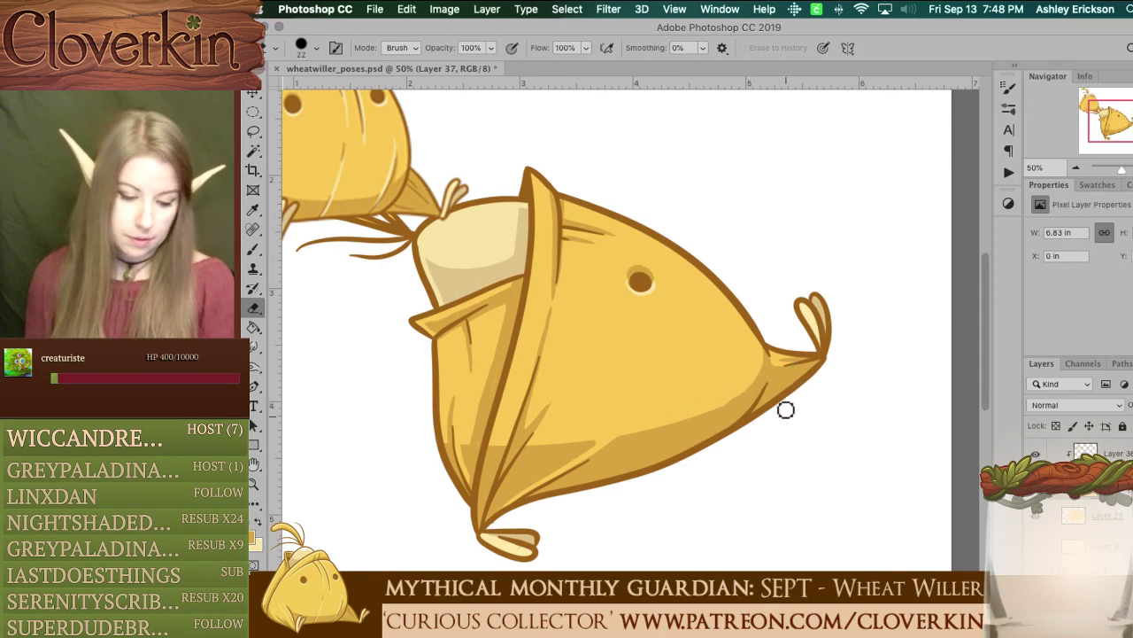
{"action": "key", "text": "b"}
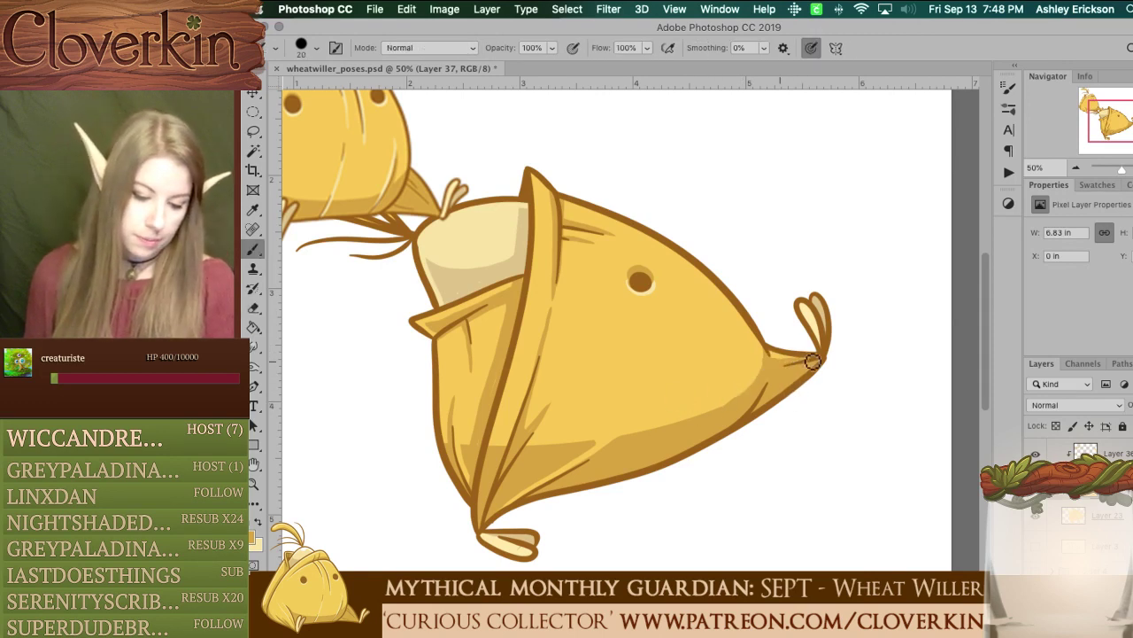
Step: Brush two thin curved crease shadows on the lower body near the raised foot, replacing unwanted strokes
{"action": "key", "text": "super+z"}
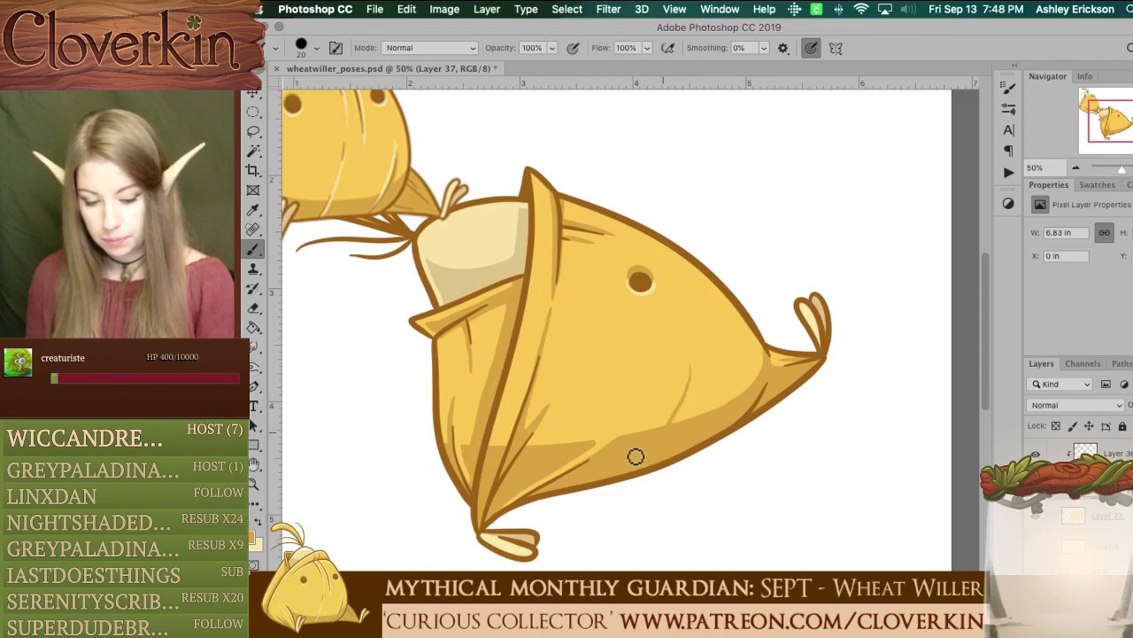
{"action": "mouse_move", "coordinate": [690, 346]}
{"action": "left_mouse_down"}
{"action": "mouse_move", "coordinate": [691, 400]}
{"action": "mouse_move", "coordinate": [668, 435]}
{"action": "left_mouse_up"}
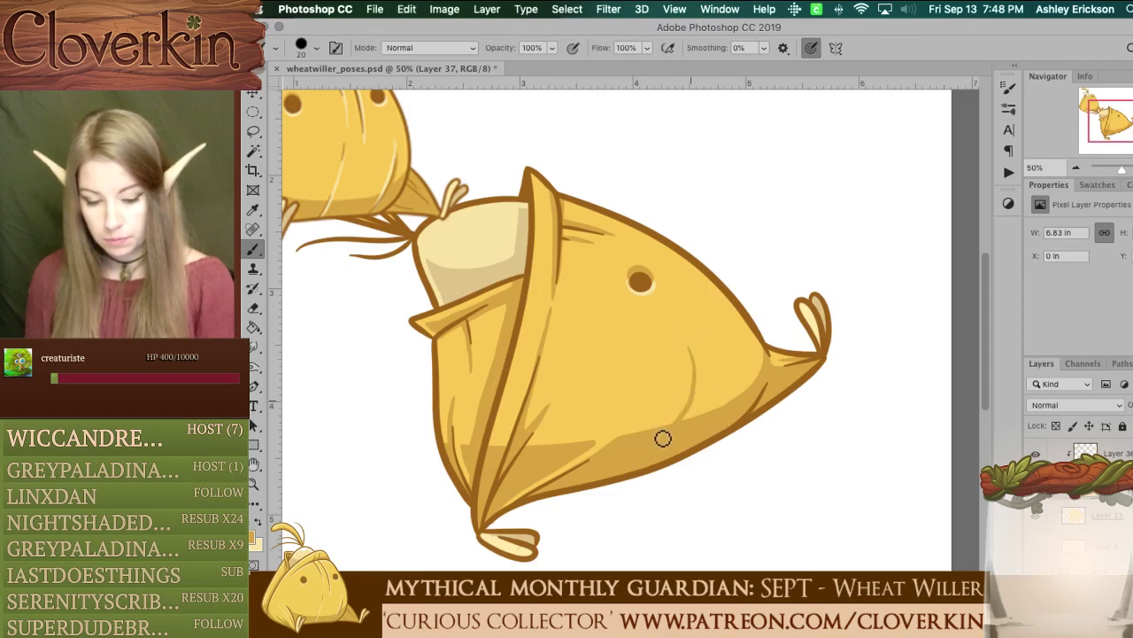
{"action": "mouse_move", "coordinate": [689, 345]}
{"action": "left_mouse_down"}
{"action": "mouse_move", "coordinate": [692, 394]}
{"action": "mouse_move", "coordinate": [670, 436]}
{"action": "left_mouse_up"}
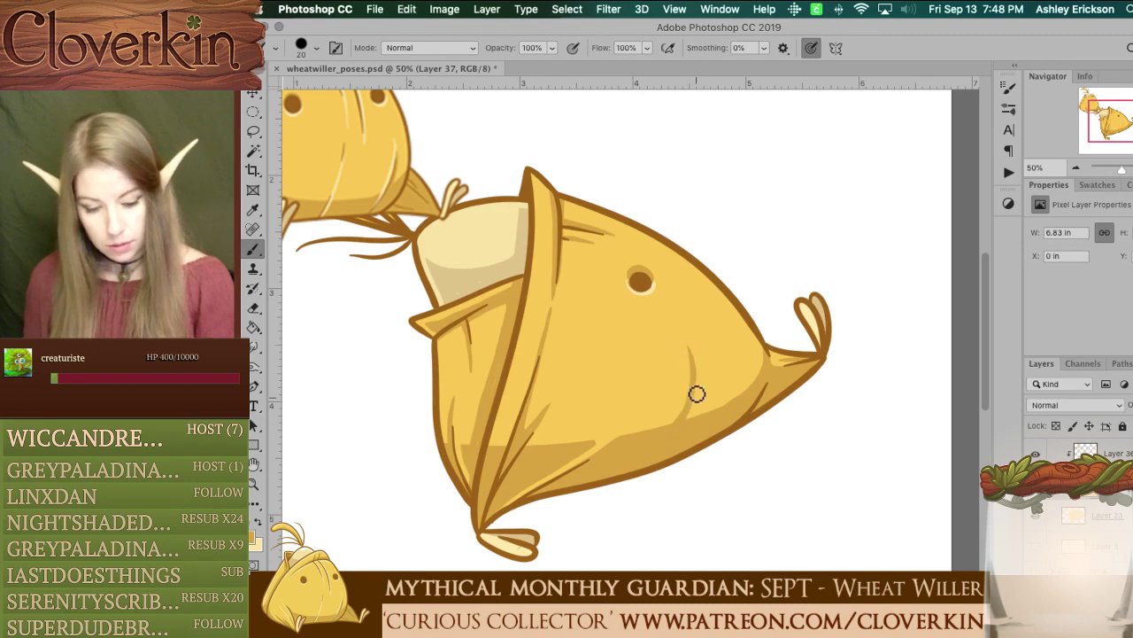
{"action": "key", "text": "e"}
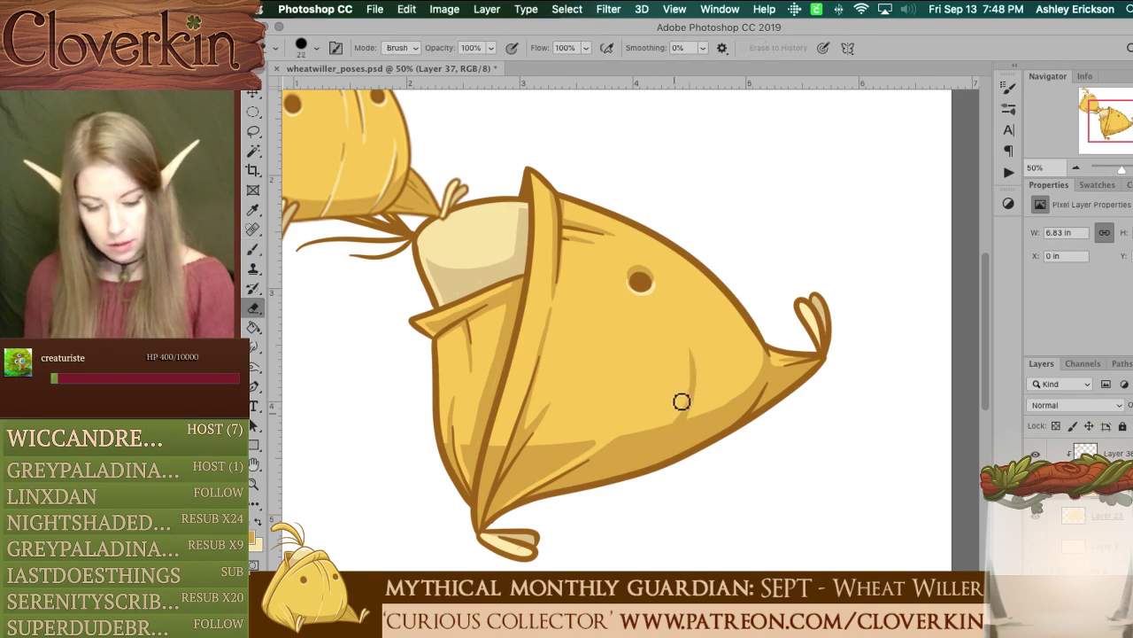
{"action": "key", "text": "b"}
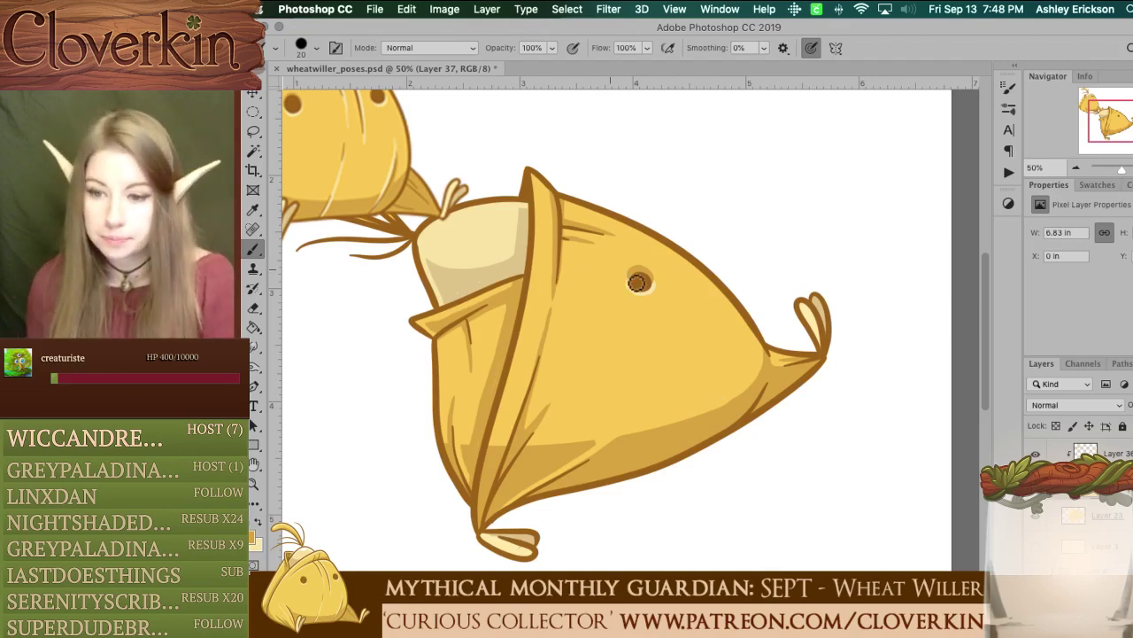
{"action": "mouse_move", "coordinate": [678, 355]}
{"action": "left_mouse_down"}
{"action": "mouse_move", "coordinate": [695, 434]}
{"action": "mouse_move", "coordinate": [731, 351]}
{"action": "mouse_move", "coordinate": [707, 350]}
{"action": "mouse_move", "coordinate": [724, 409]}
{"action": "mouse_move", "coordinate": [708, 359]}
{"action": "left_mouse_up"}
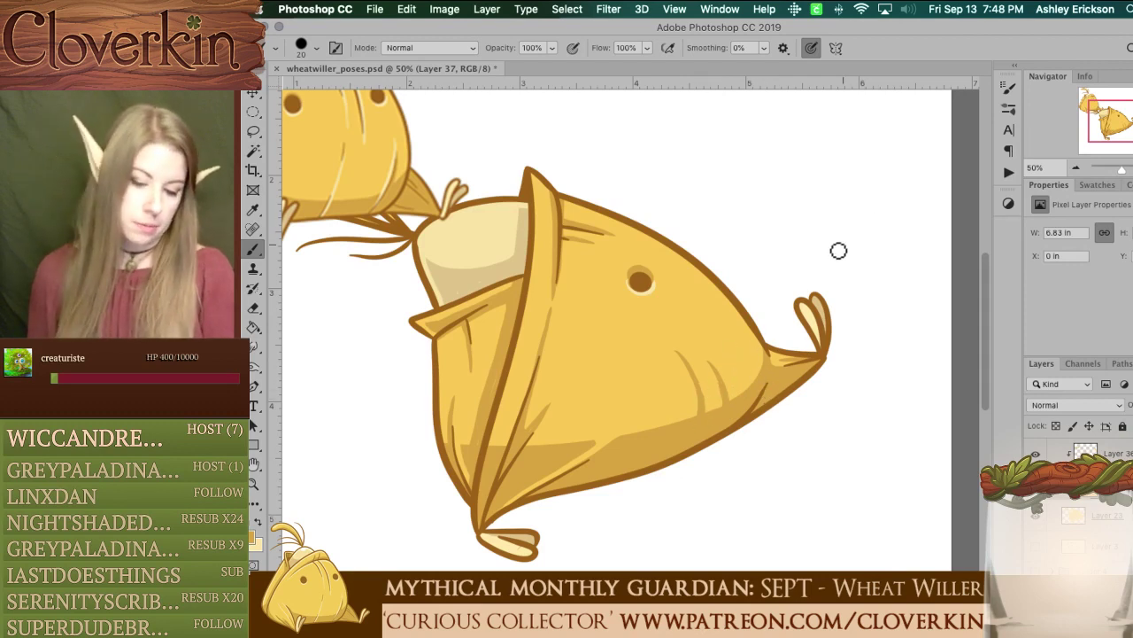
Step: Collapse and hide Folder 3, and show and expand the next pose's folder directly above it
{"action": "scroll", "coordinate": [1063, 514], "scroll_direction": "up", "scroll_amount": 5}
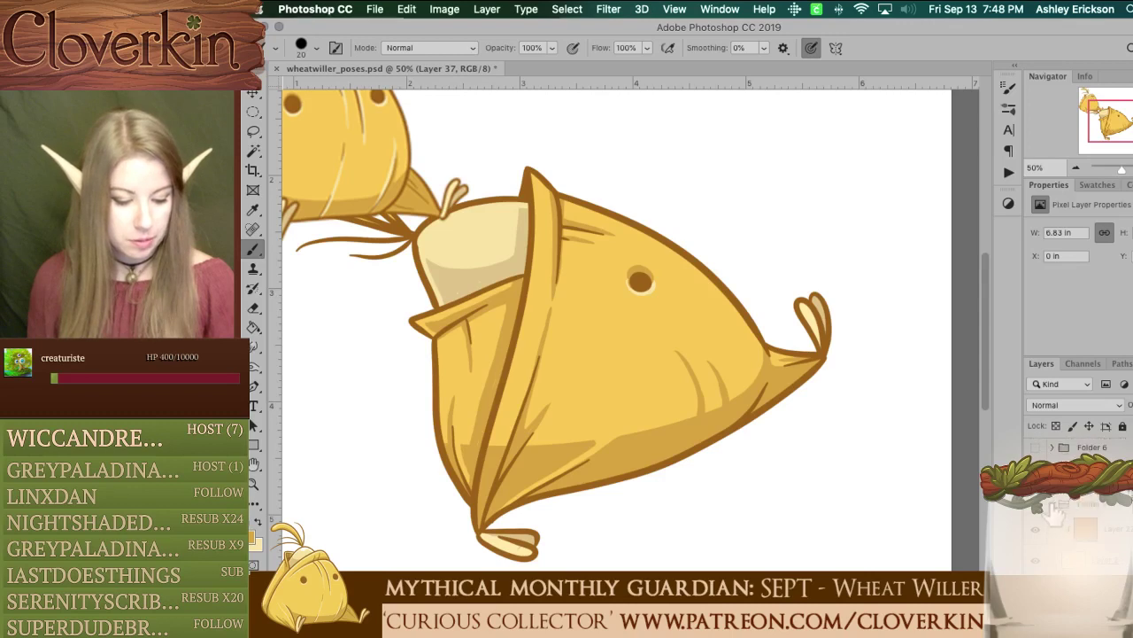
{"action": "left_click", "coordinate": [1052, 504]}
{"action": "left_click", "coordinate": [1035, 504]}
{"action": "left_click", "coordinate": [1035, 485]}
{"action": "left_click", "coordinate": [1052, 485]}
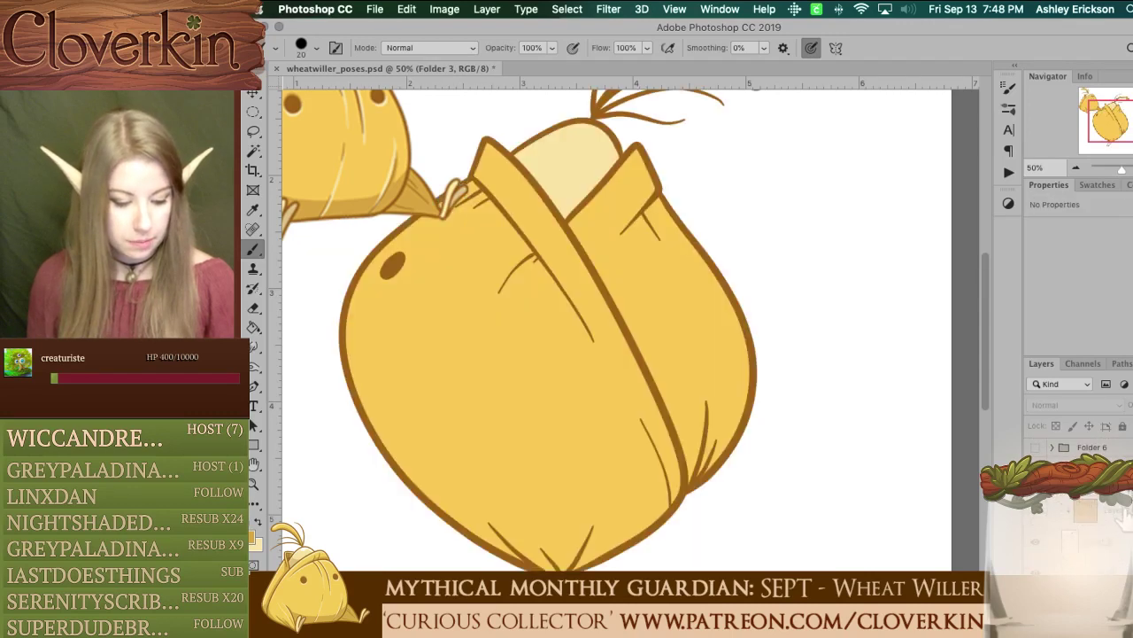
Step: Sample the brown outline color, draw the foot's missing second toe outline on Layer 9 beneath the body, and save the file
{"action": "left_click_drag", "start_coordinate": [1106, 113], "coordinate": [1102, 119]}
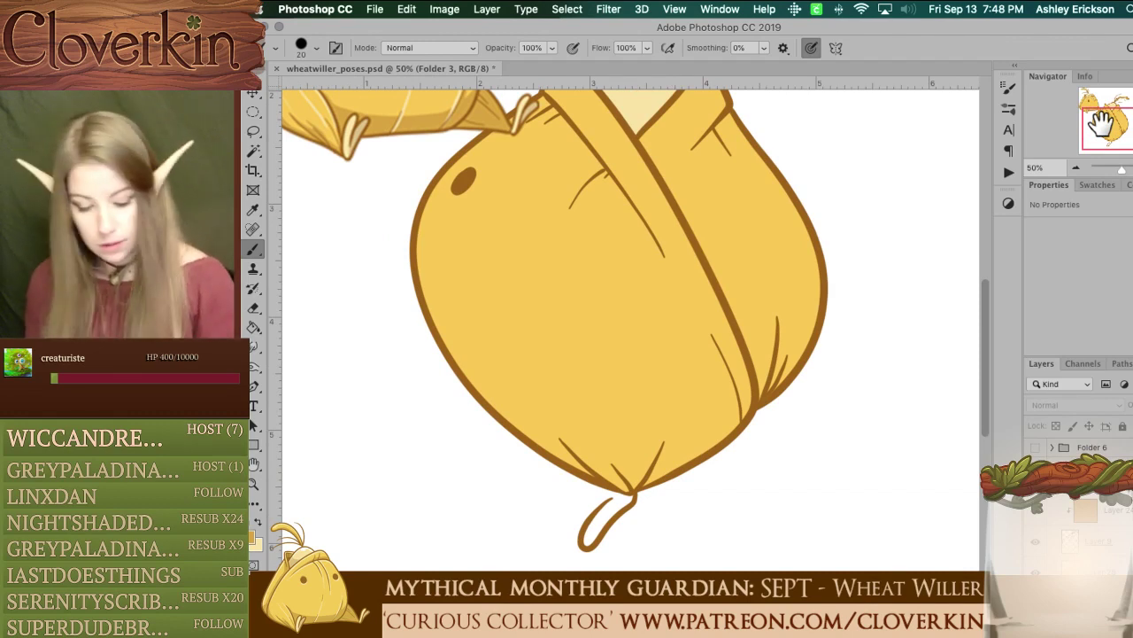
{"action": "left_click", "coordinate": [630, 505], "text": "alt"}
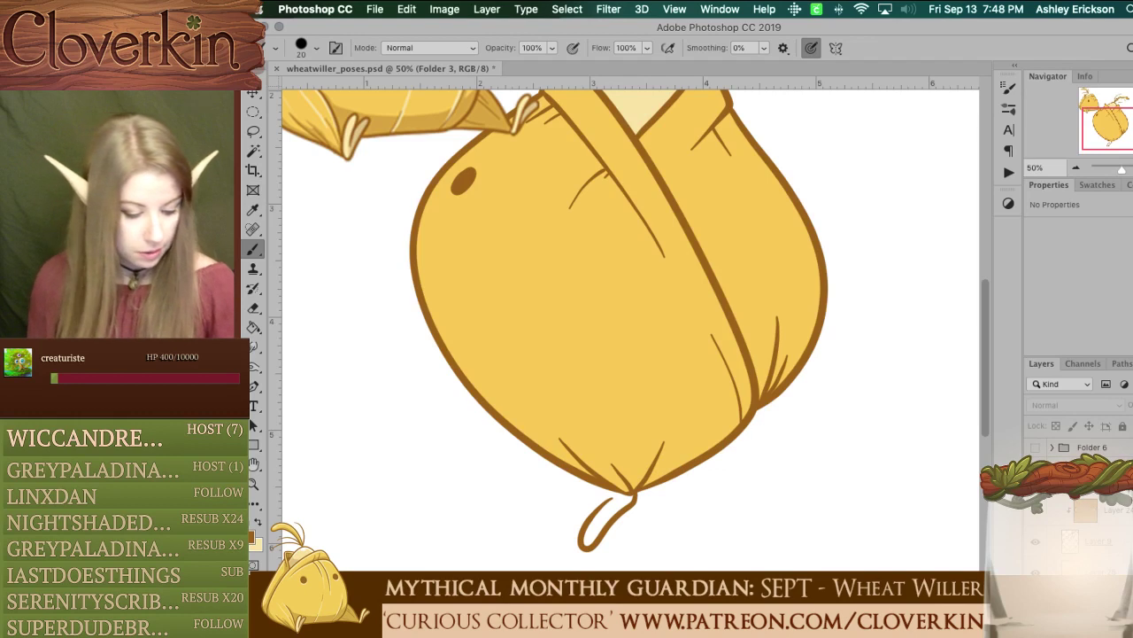
{"action": "left_click", "coordinate": [1126, 536]}
{"action": "mouse_move", "coordinate": [622, 490]}
{"action": "left_mouse_down"}
{"action": "mouse_move", "coordinate": [568, 520]}
{"action": "mouse_move", "coordinate": [590, 528]}
{"action": "left_mouse_up"}
{"action": "key", "text": "super+z"}
{"action": "mouse_move", "coordinate": [613, 492]}
{"action": "left_mouse_down"}
{"action": "mouse_move", "coordinate": [568, 534]}
{"action": "mouse_move", "coordinate": [590, 526]}
{"action": "left_mouse_up"}
{"action": "key", "text": "super+z"}
{"action": "key", "text": "super+equal"}
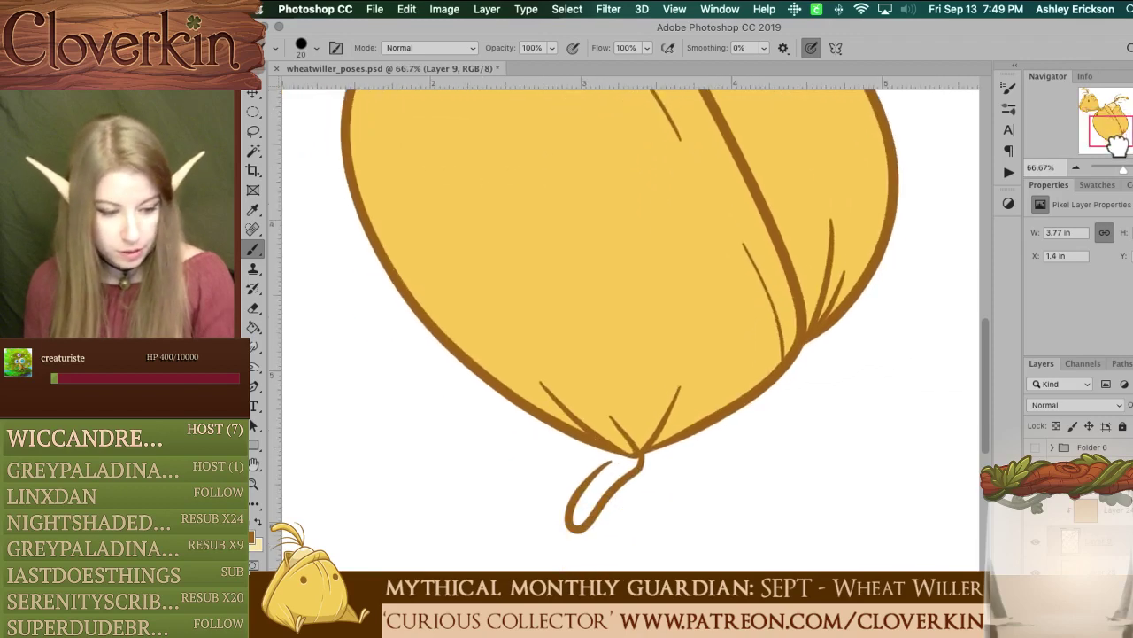
{"action": "mouse_move", "coordinate": [574, 497]}
{"action": "left_mouse_down"}
{"action": "mouse_move", "coordinate": [579, 463]}
{"action": "mouse_move", "coordinate": [621, 433]}
{"action": "left_mouse_up"}
{"action": "key", "text": "super+s"}
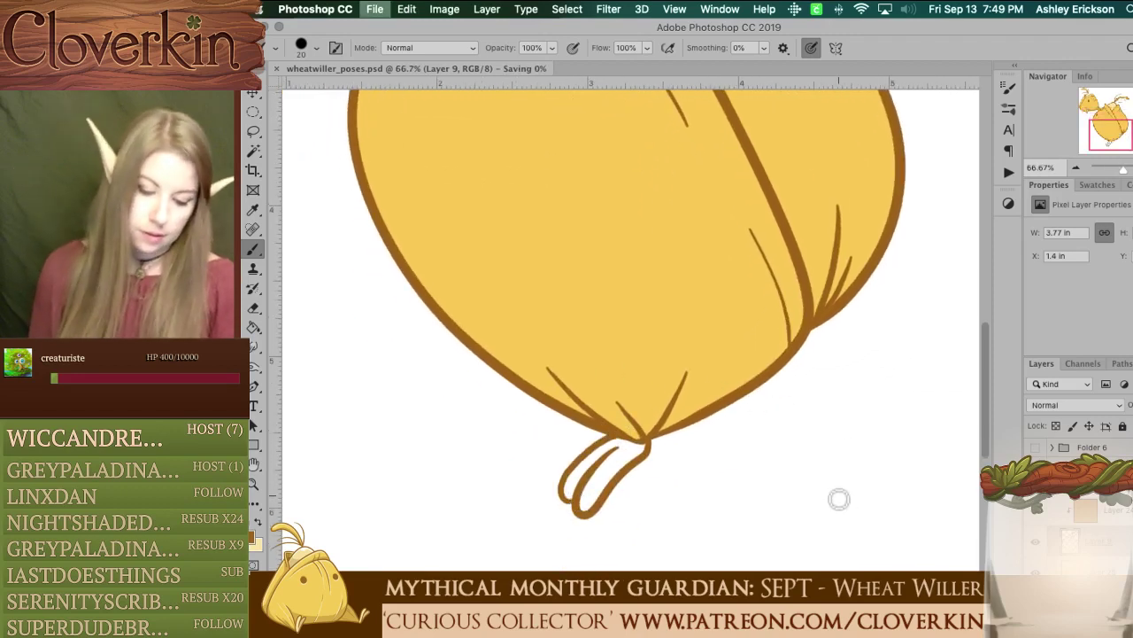